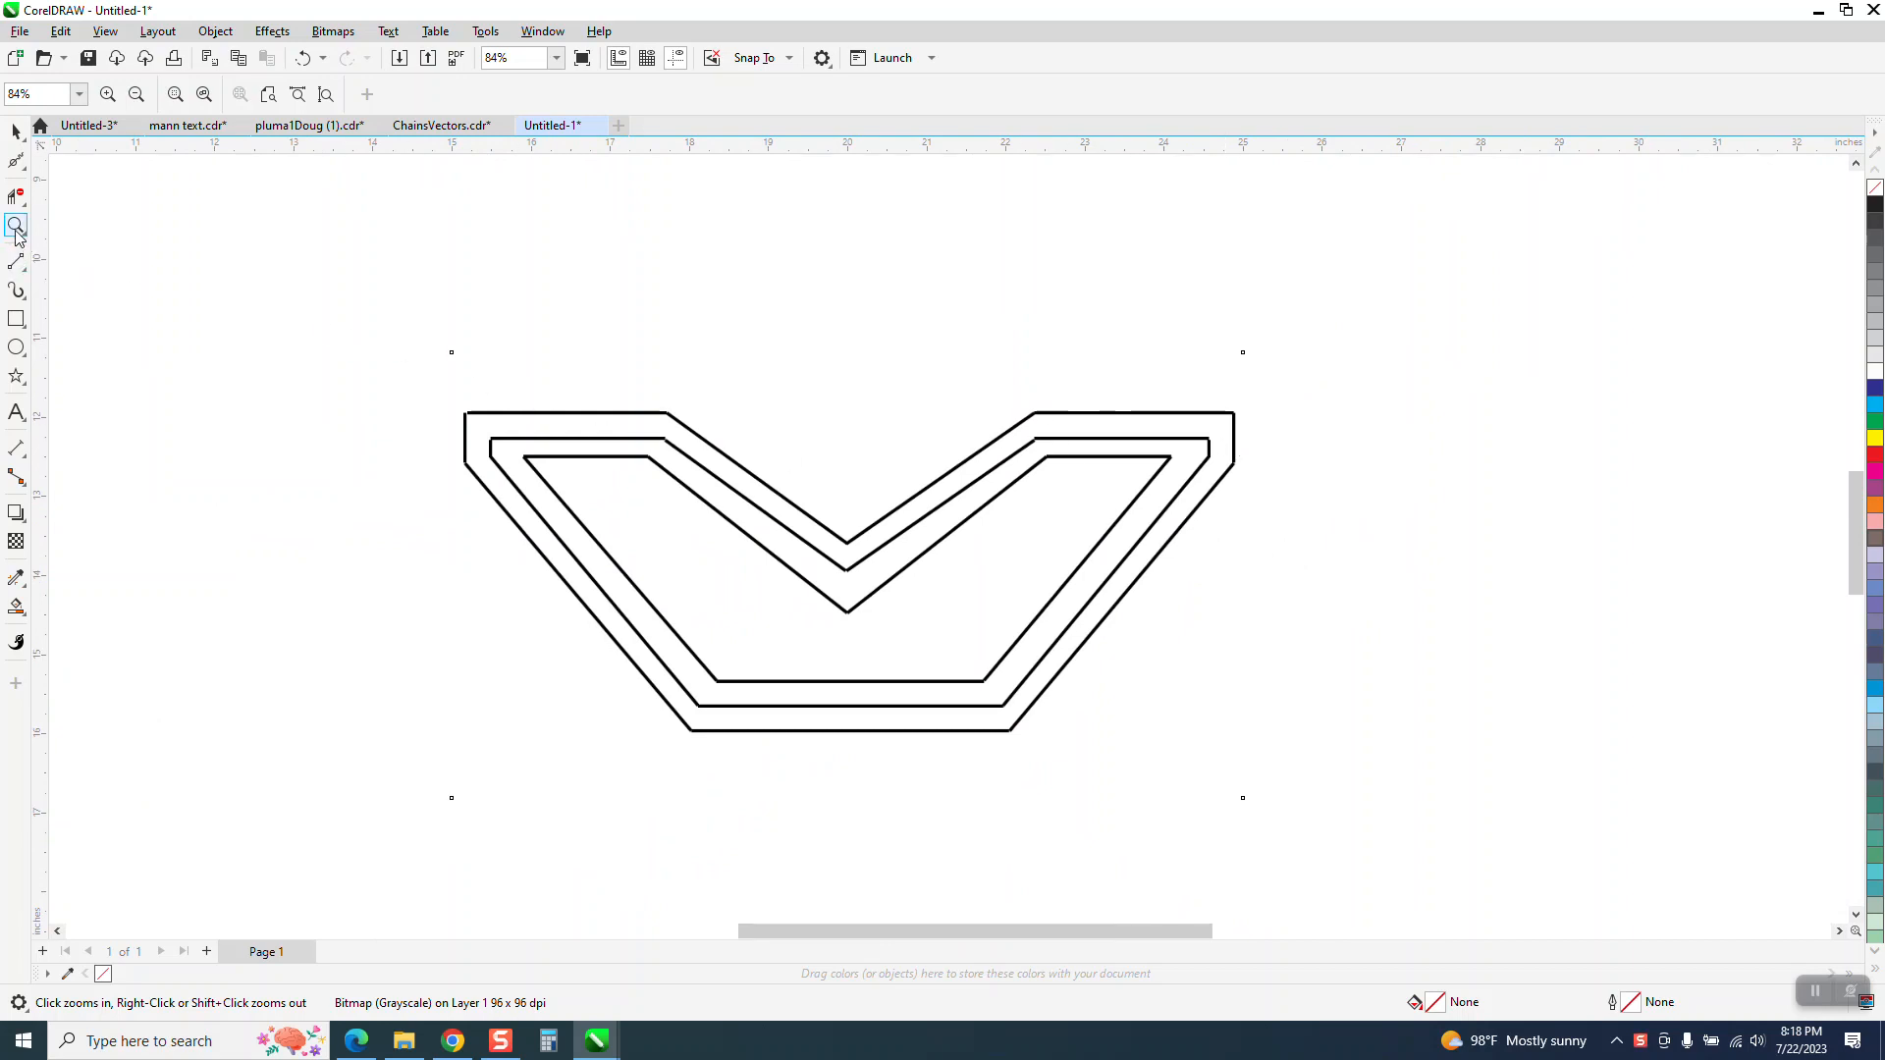
Examine the line joints at the upper-left outer corner of the bitmap shape up close
drag(457, 324, 854, 723)
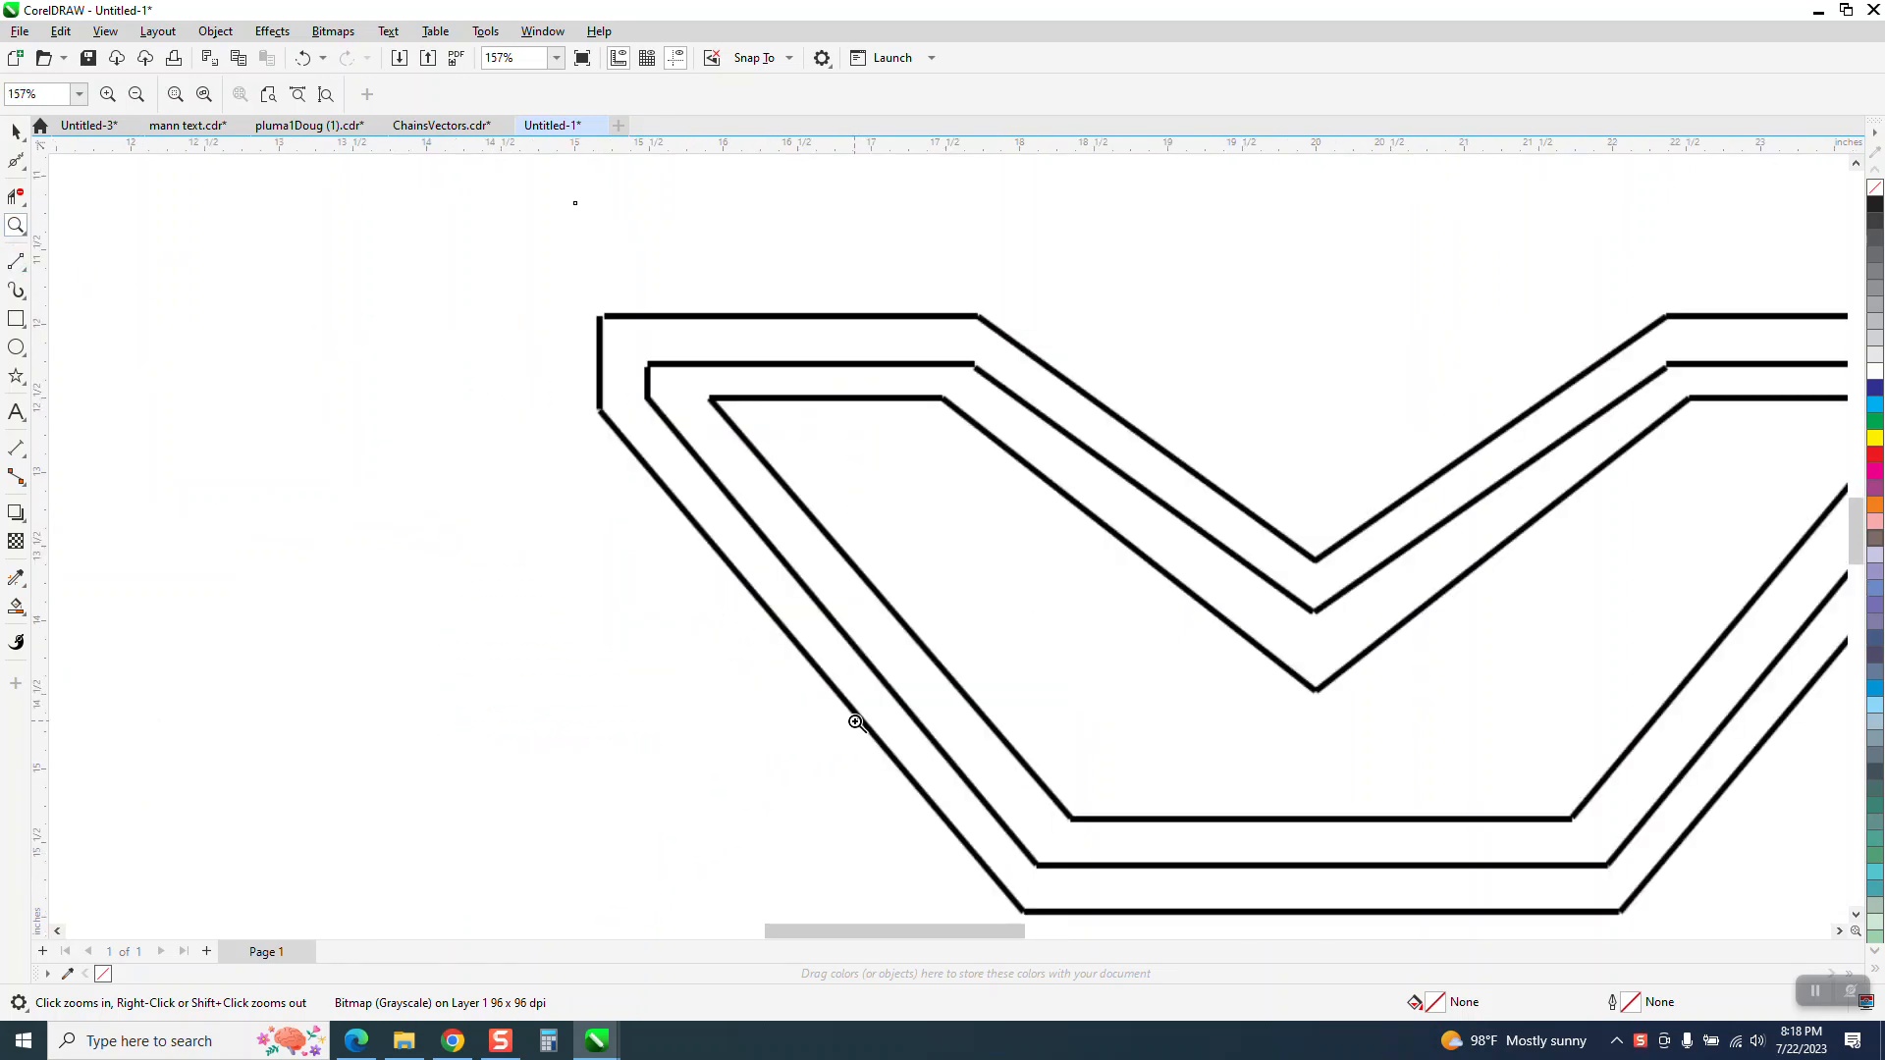
scroll(870, 575, down, 1)
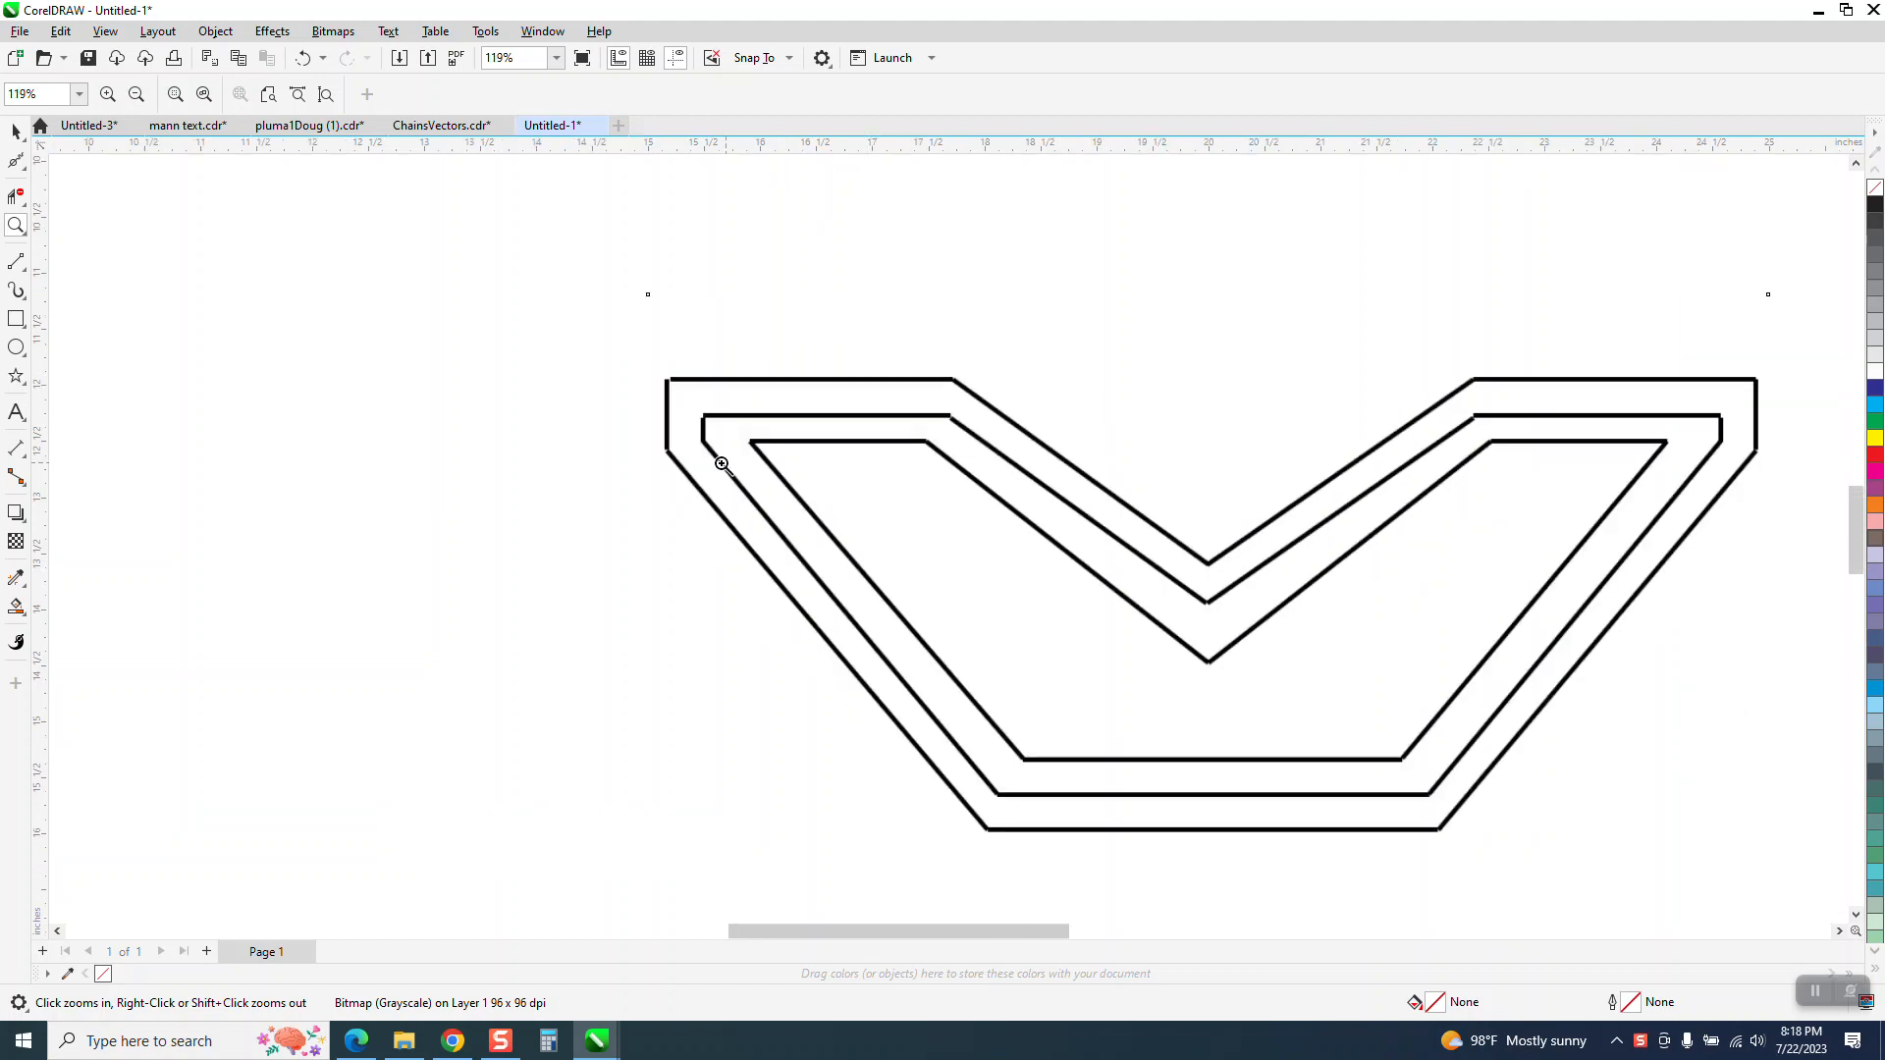
drag(616, 341, 839, 540)
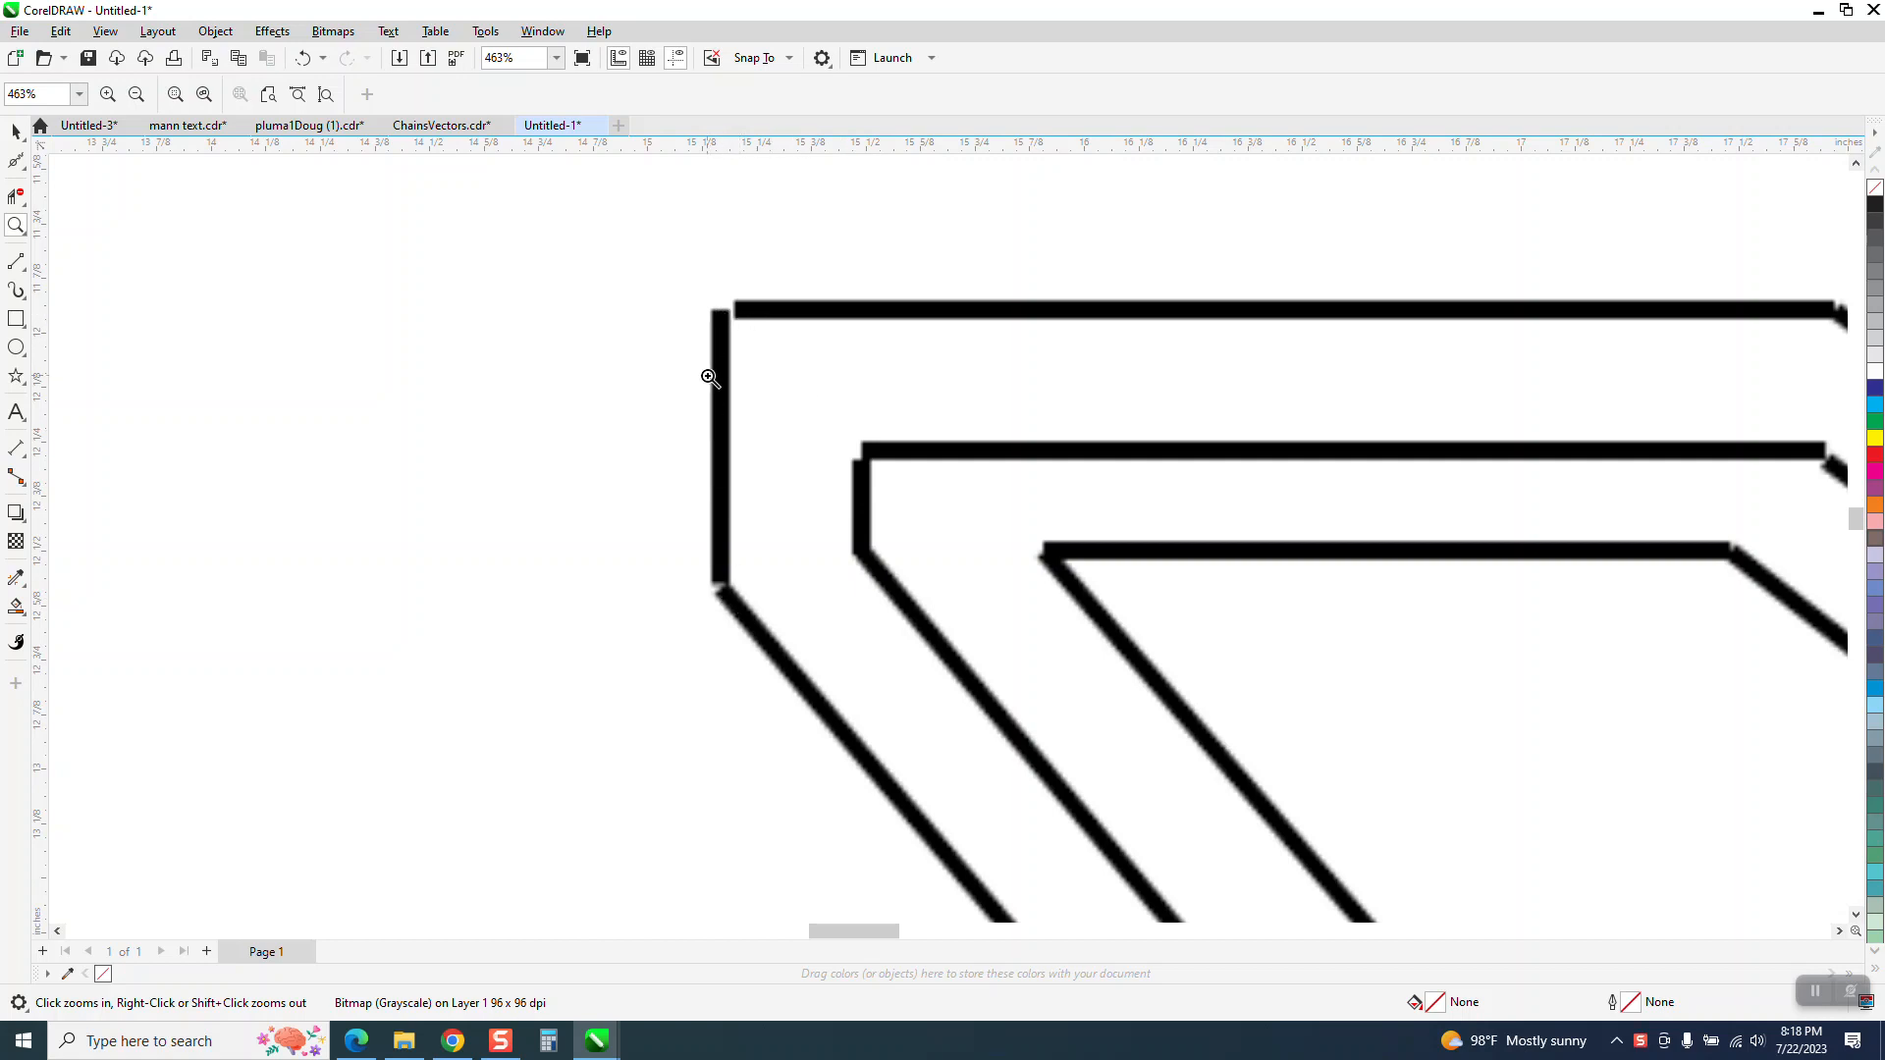
scroll(714, 337, down, 4)
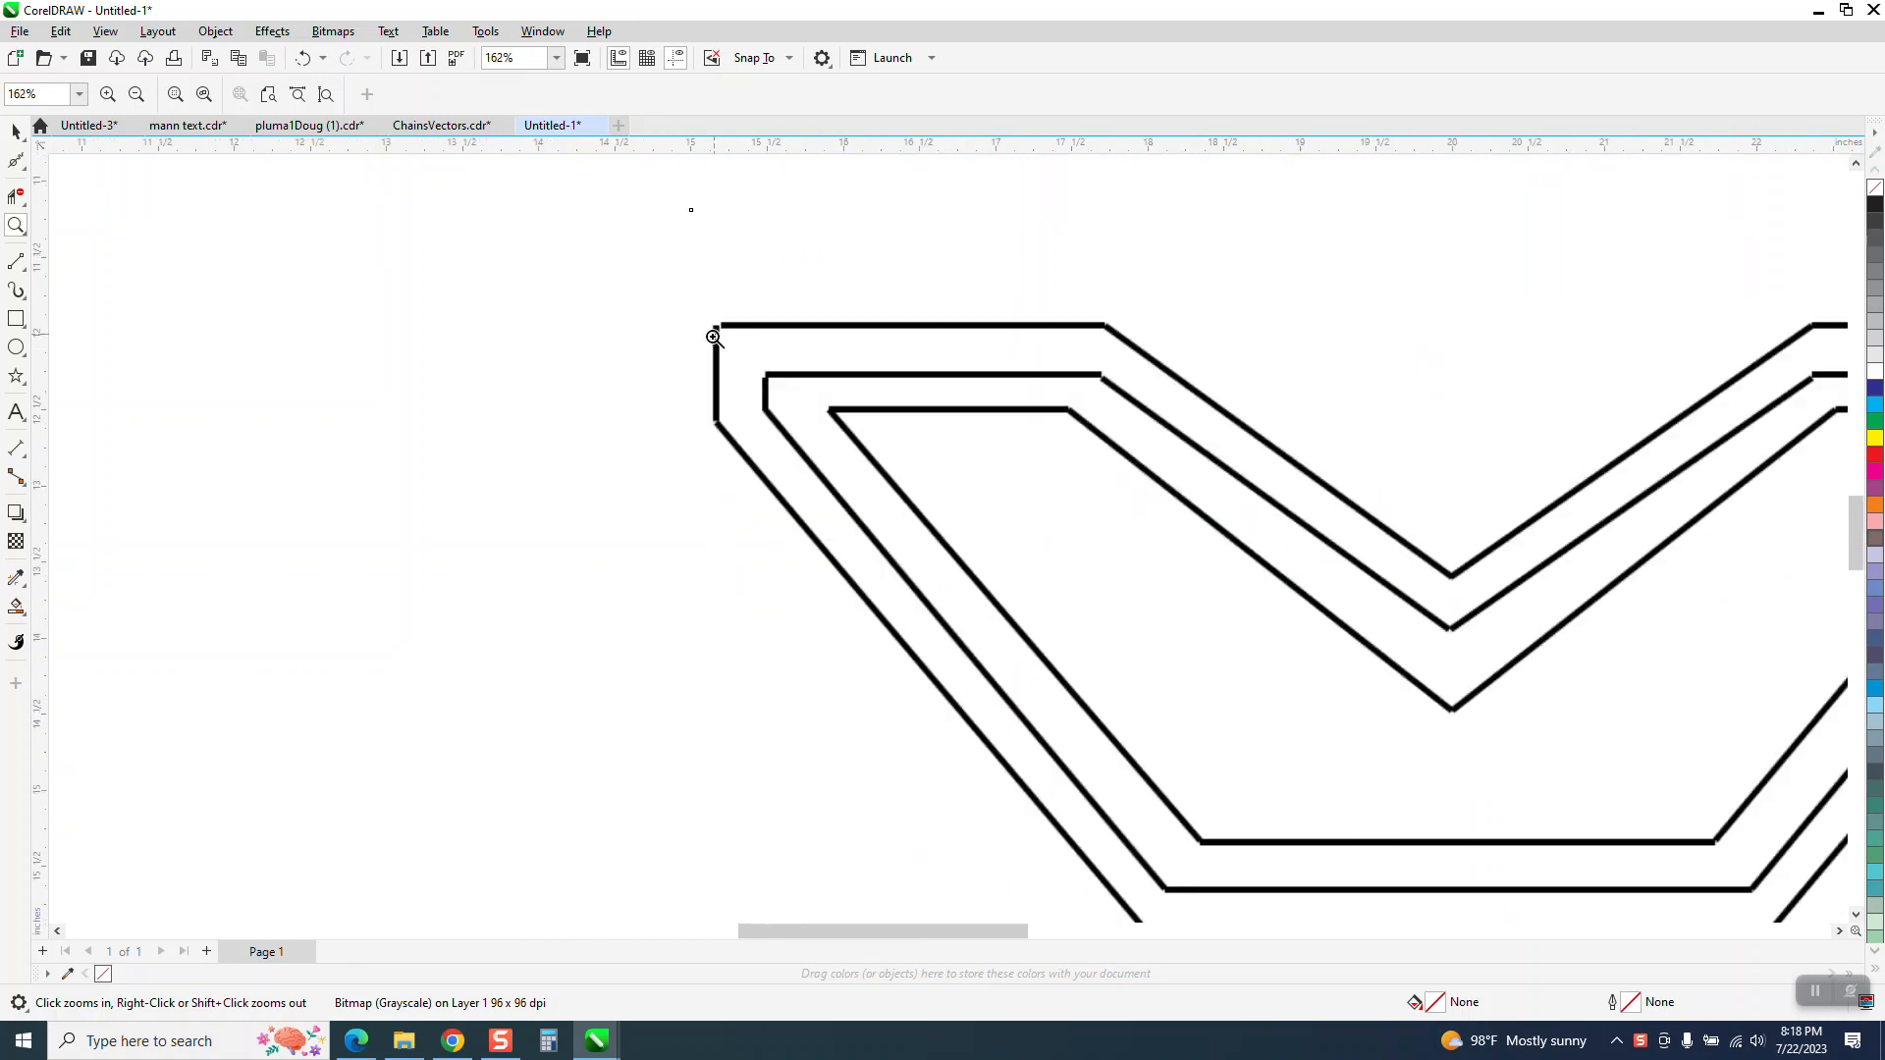
scroll(714, 338, down, 2)
Try a two-point line about 3.3 inches long along the shape's upper-left edge and delete it
double_click(16, 130)
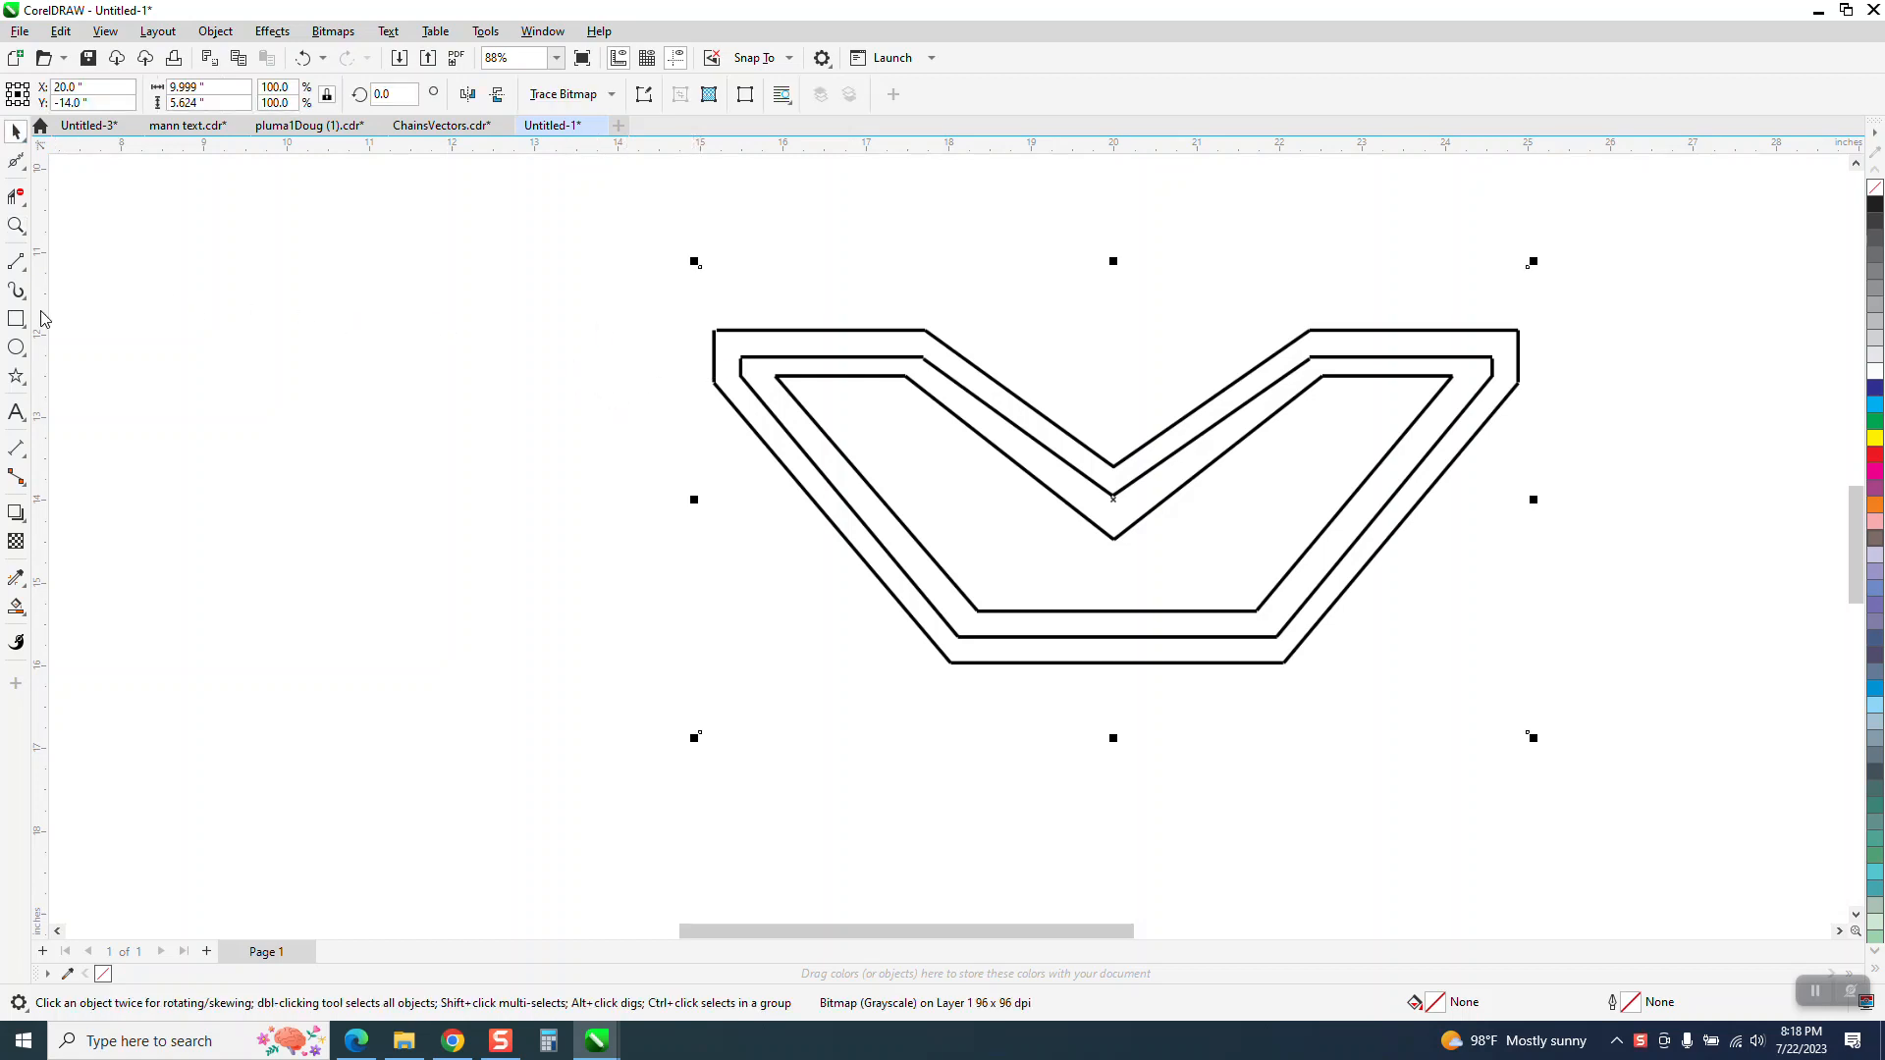
click(24, 271)
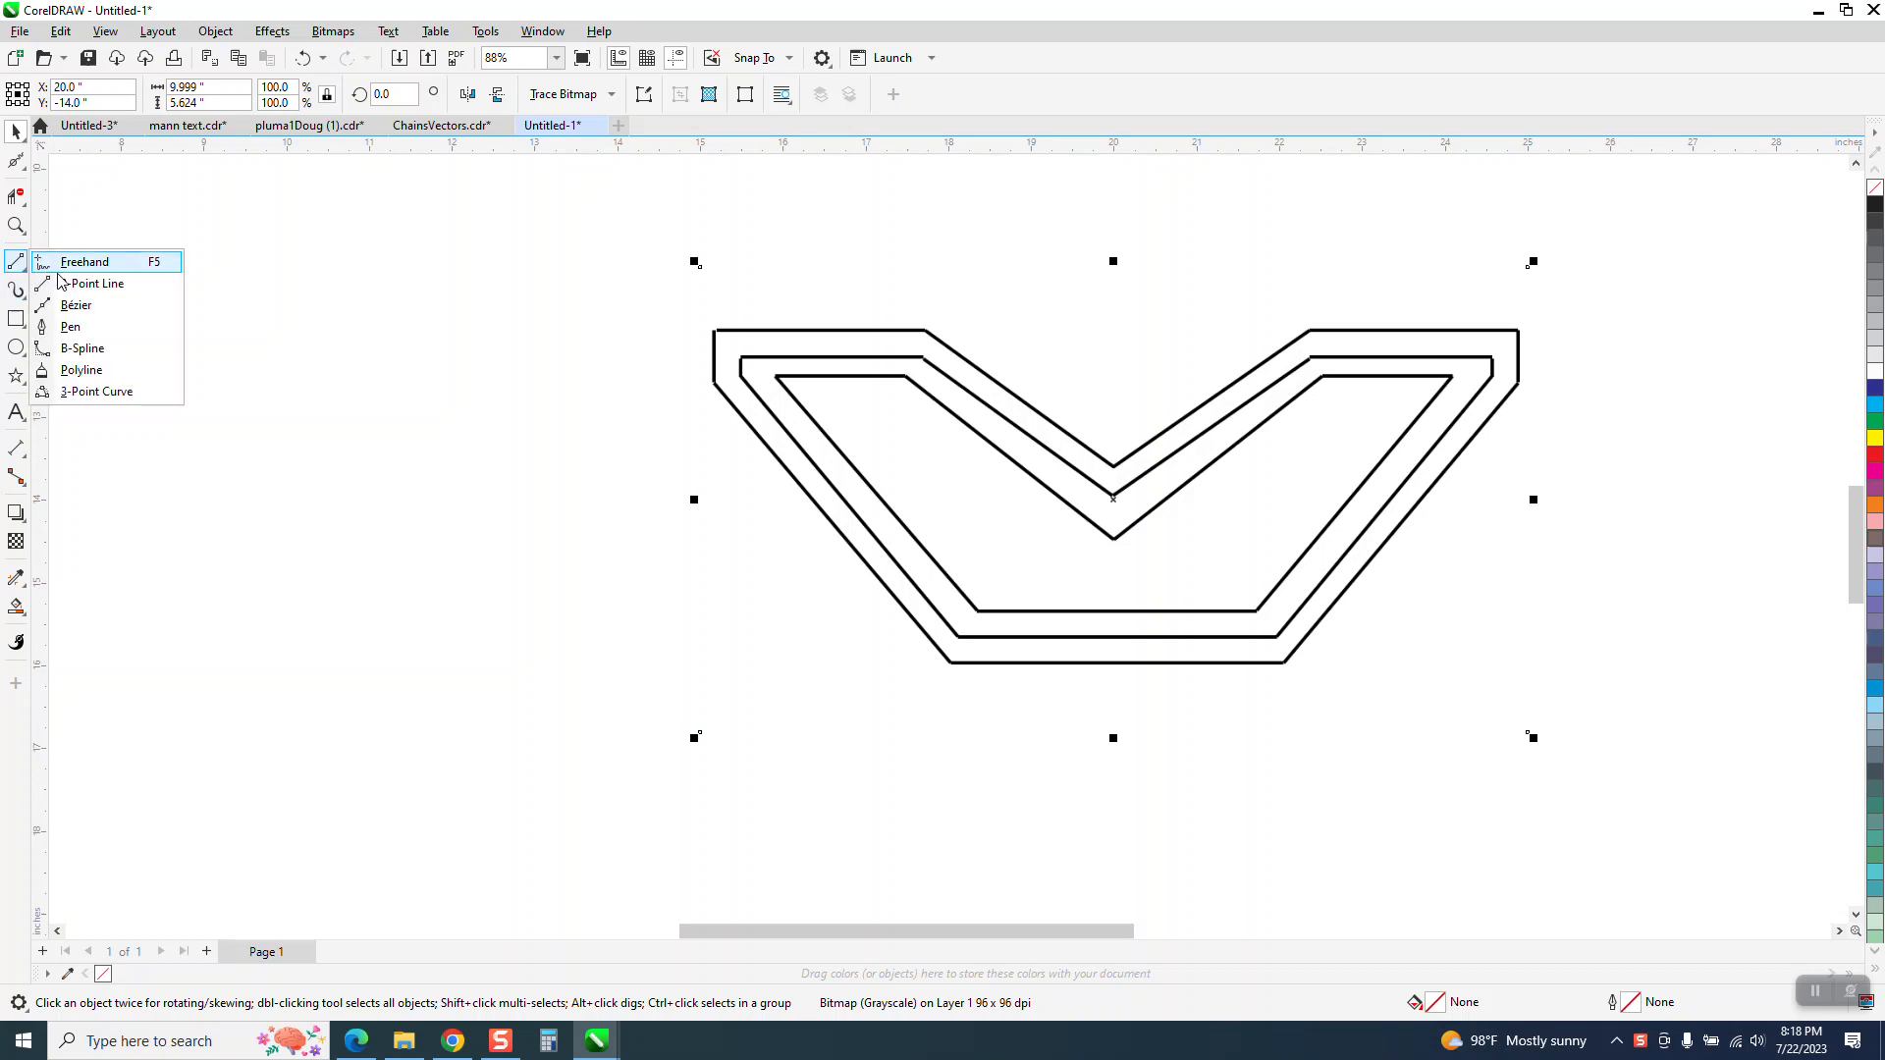
click(90, 283)
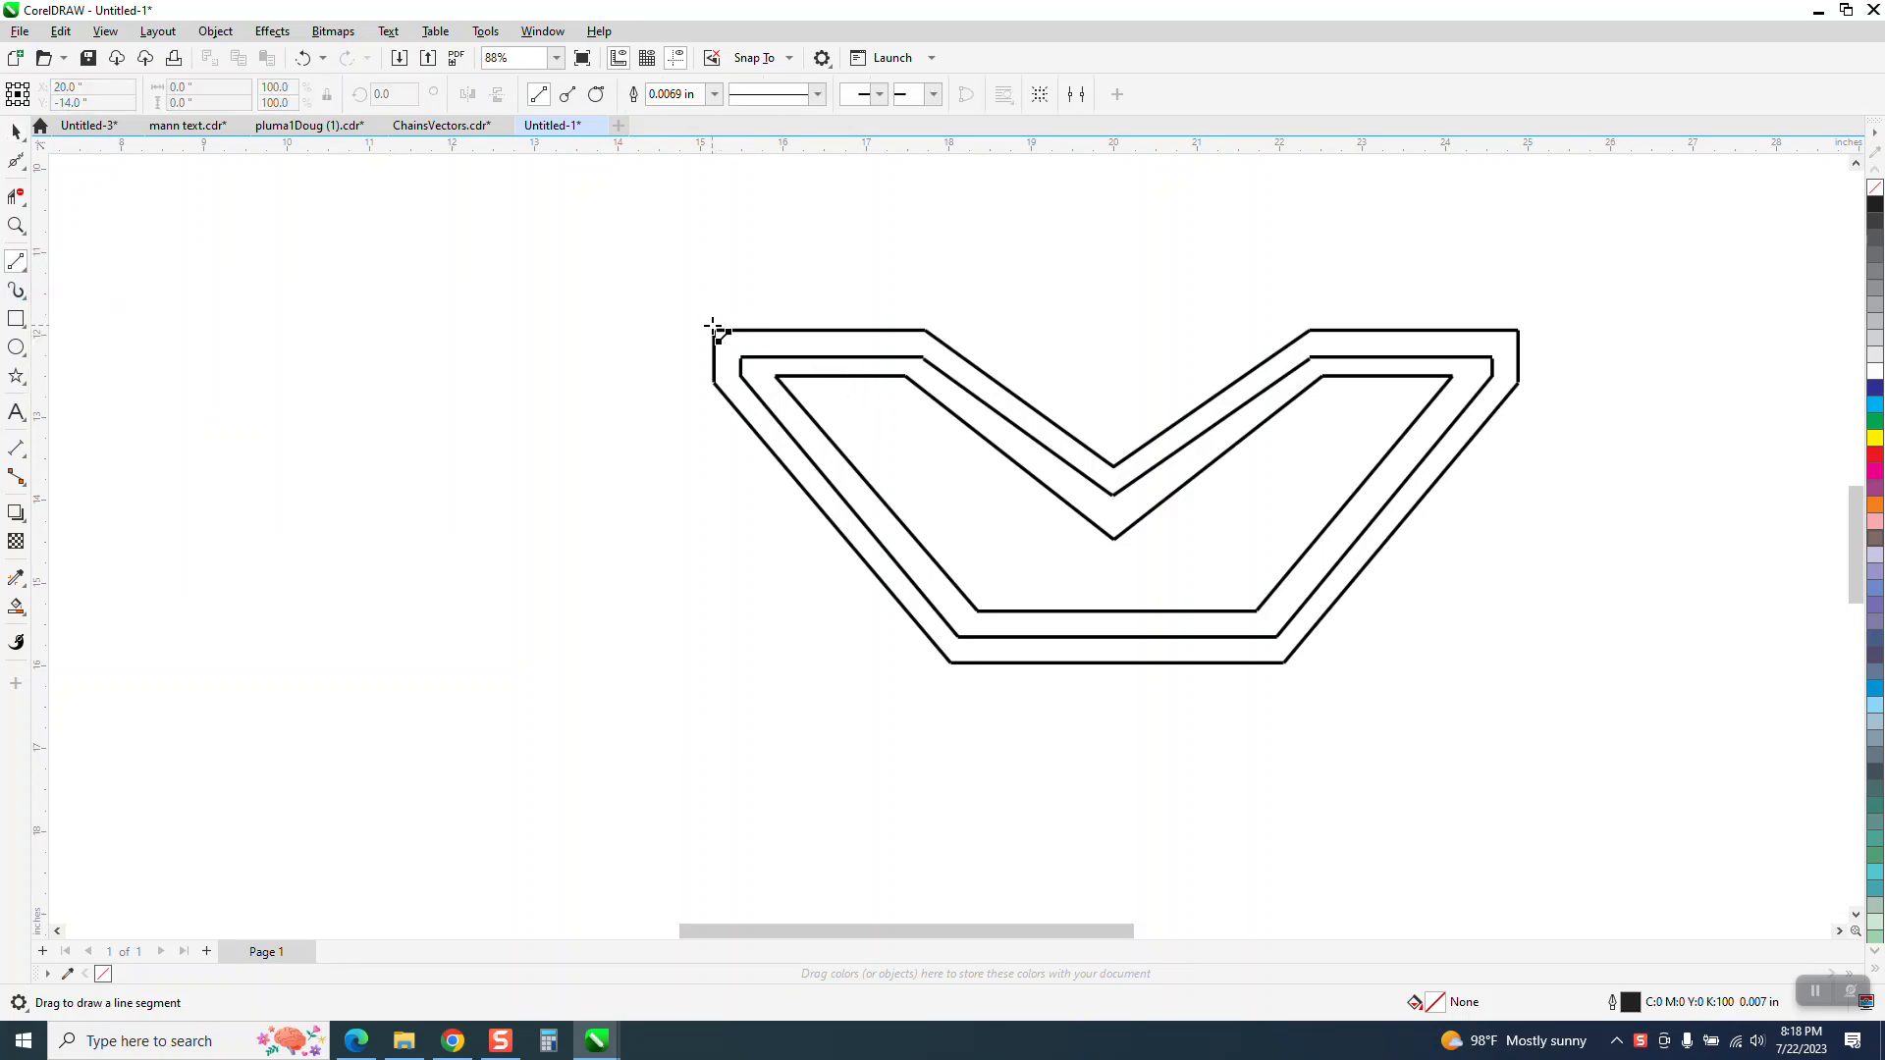
drag(716, 329, 991, 327)
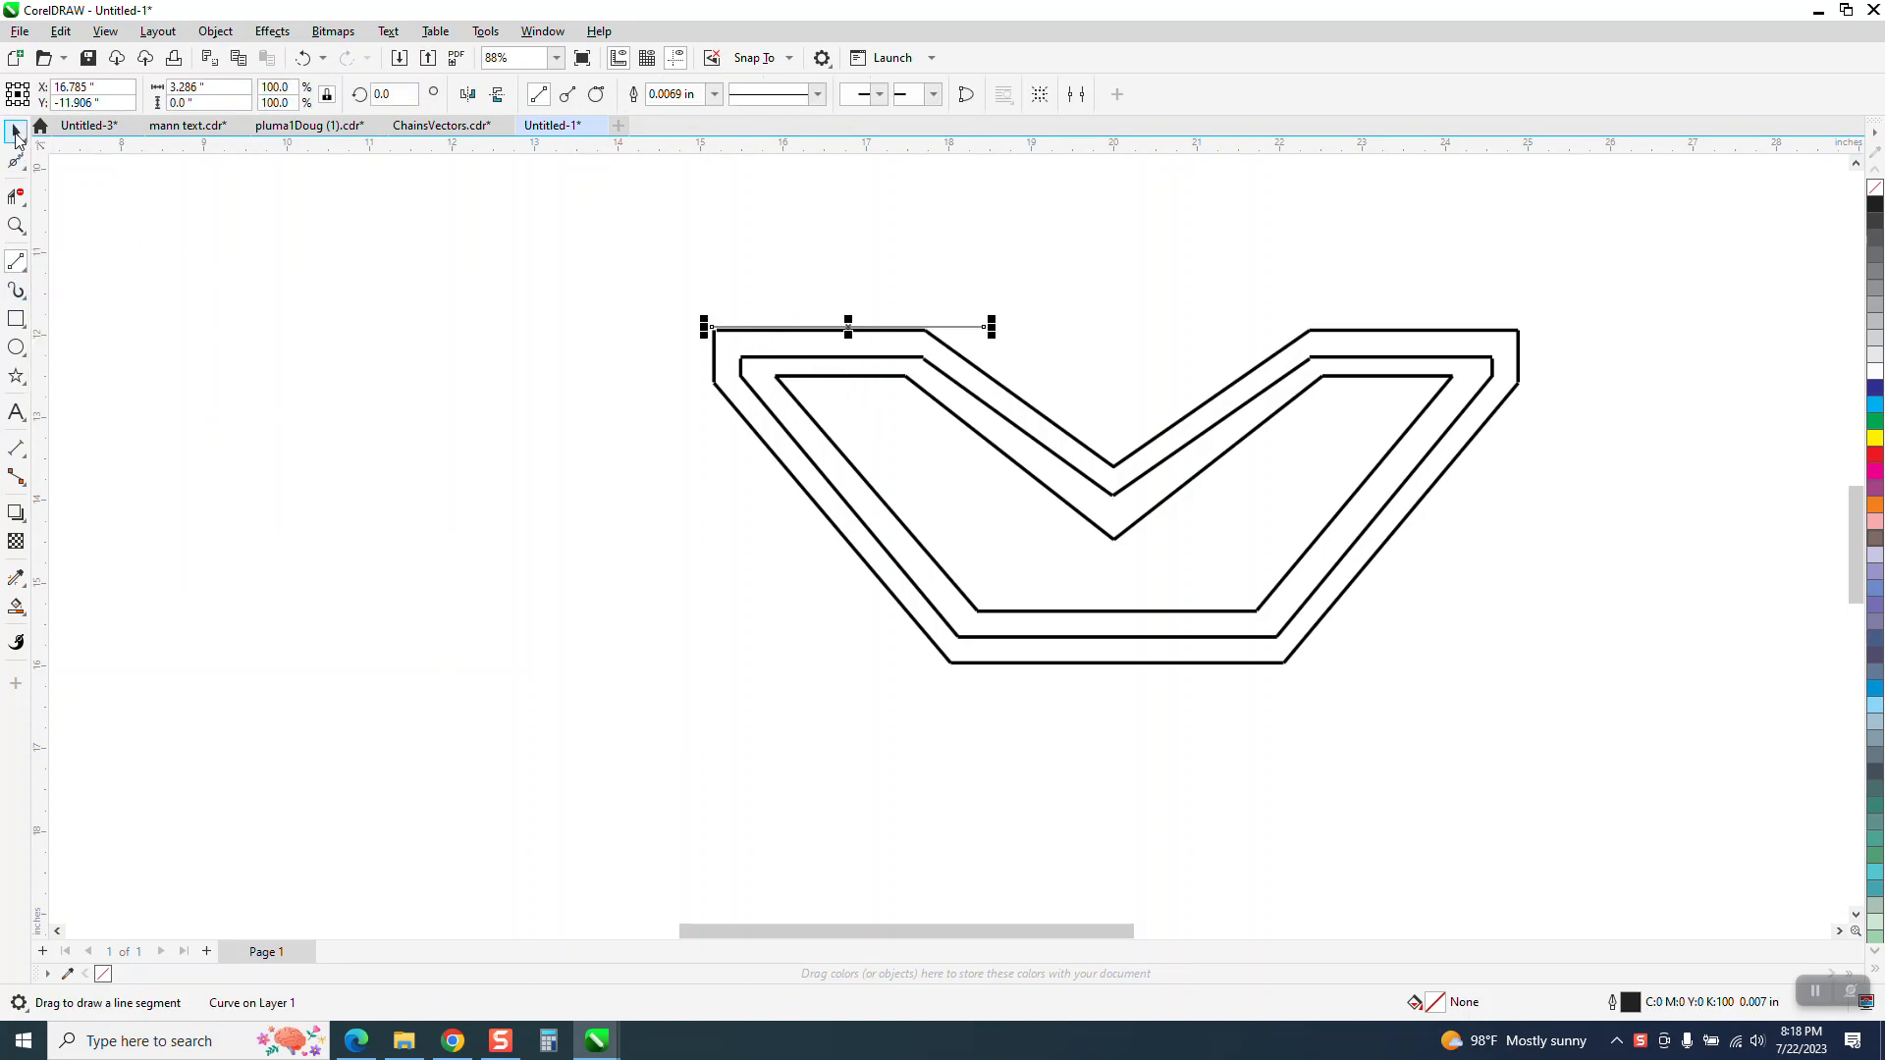
key(space)
key(Delete)
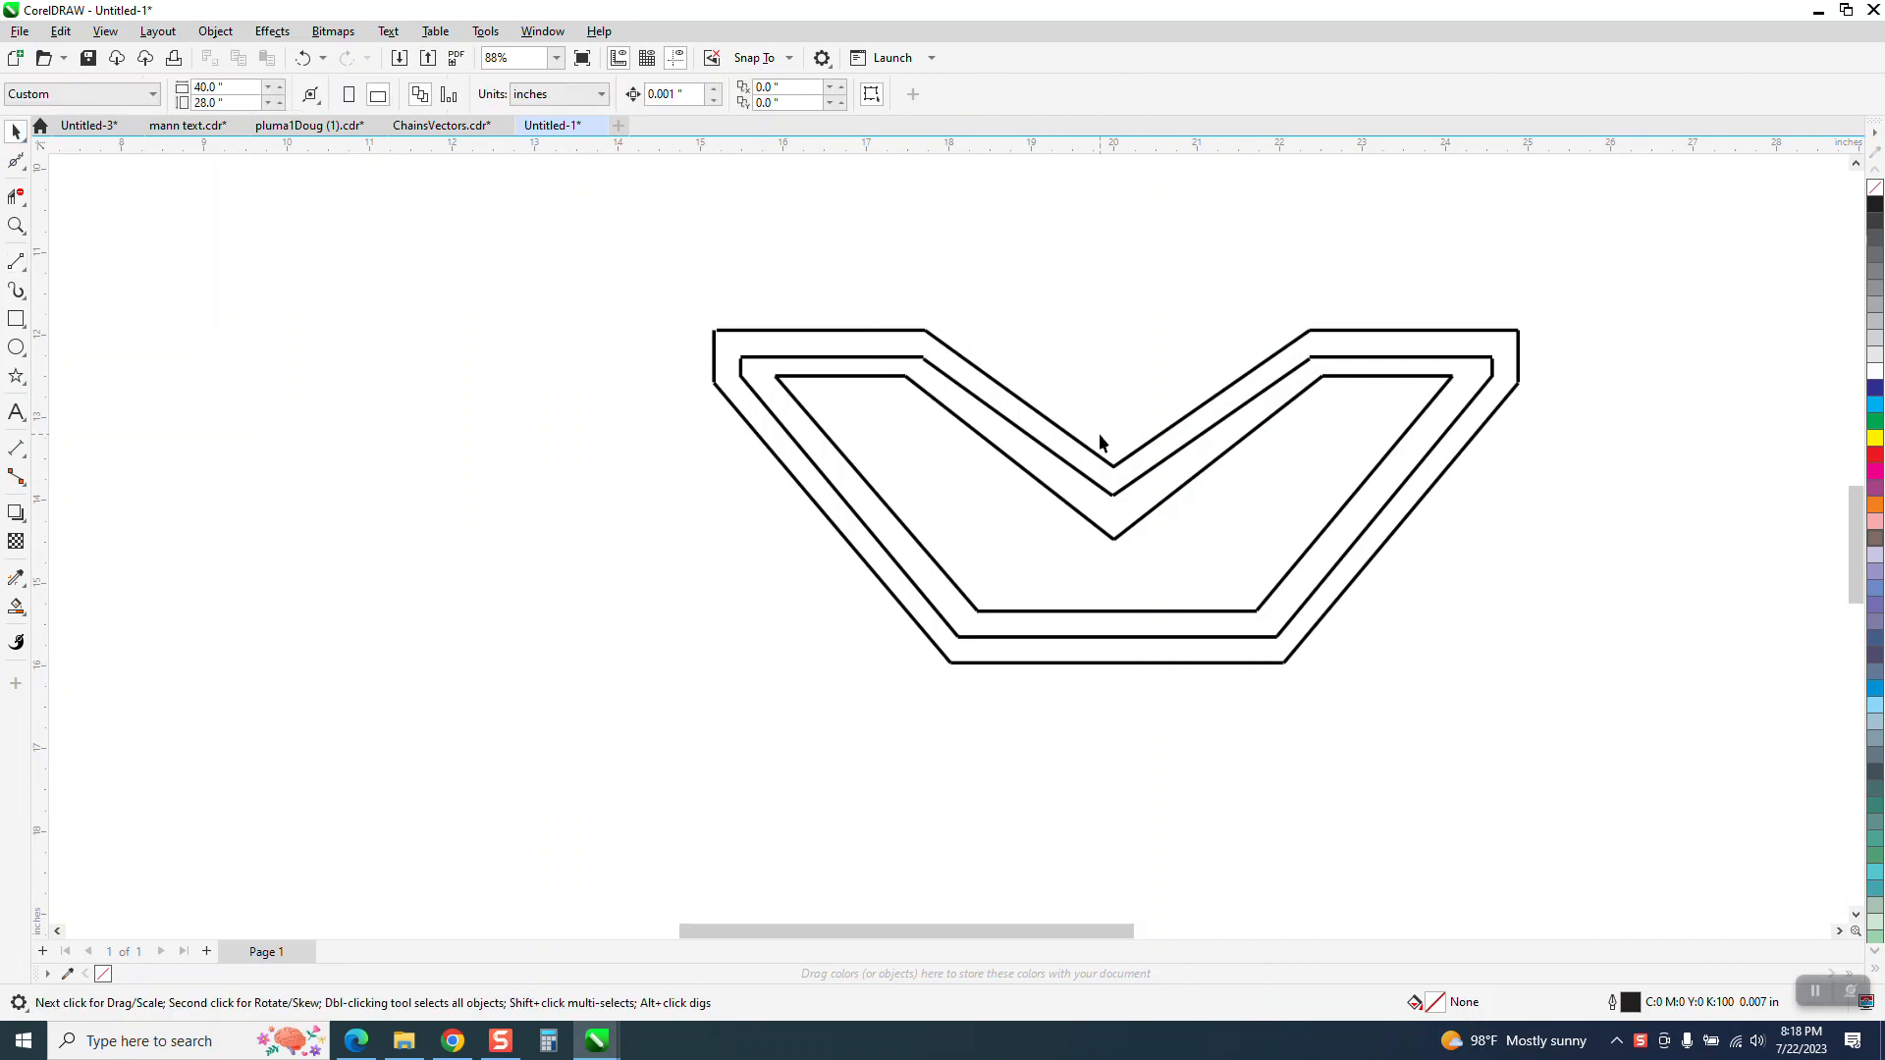
Try a two-point line about 9.73 inches long between the shape's outer upper corners and delete it
click(1117, 477)
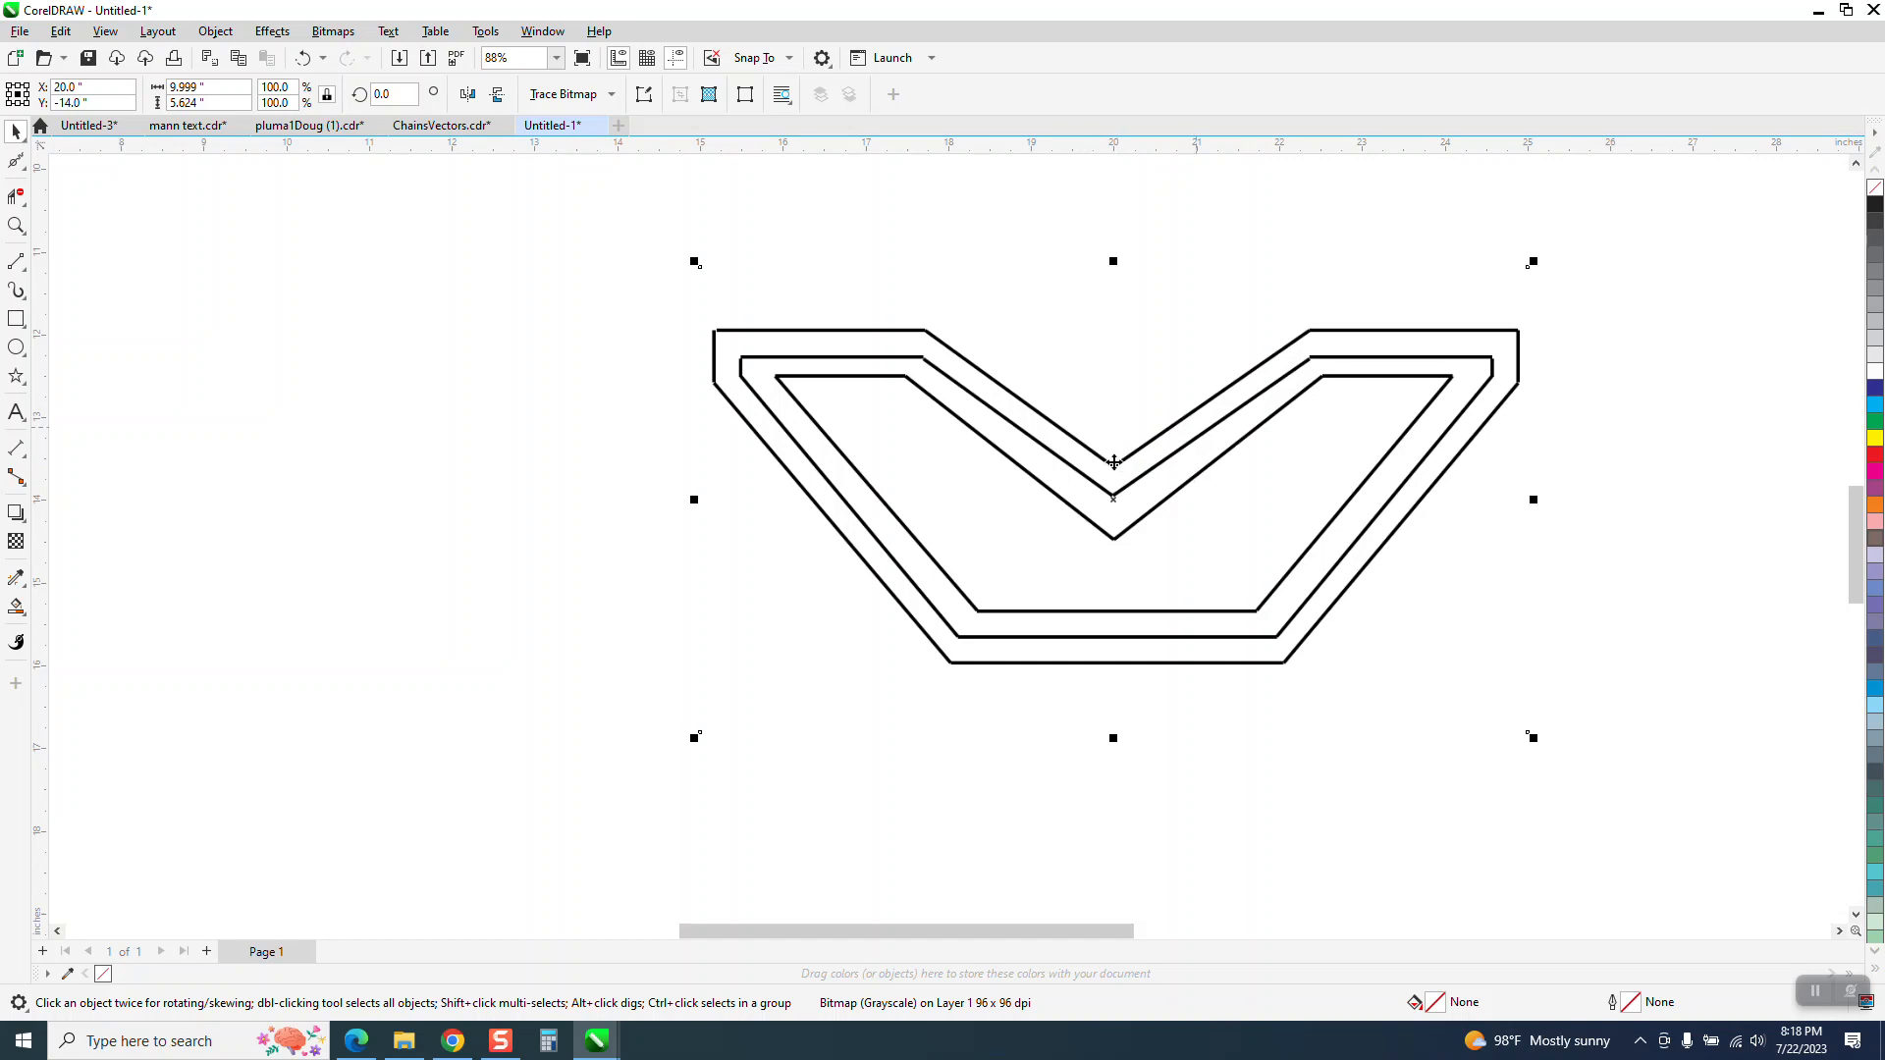
click(16, 225)
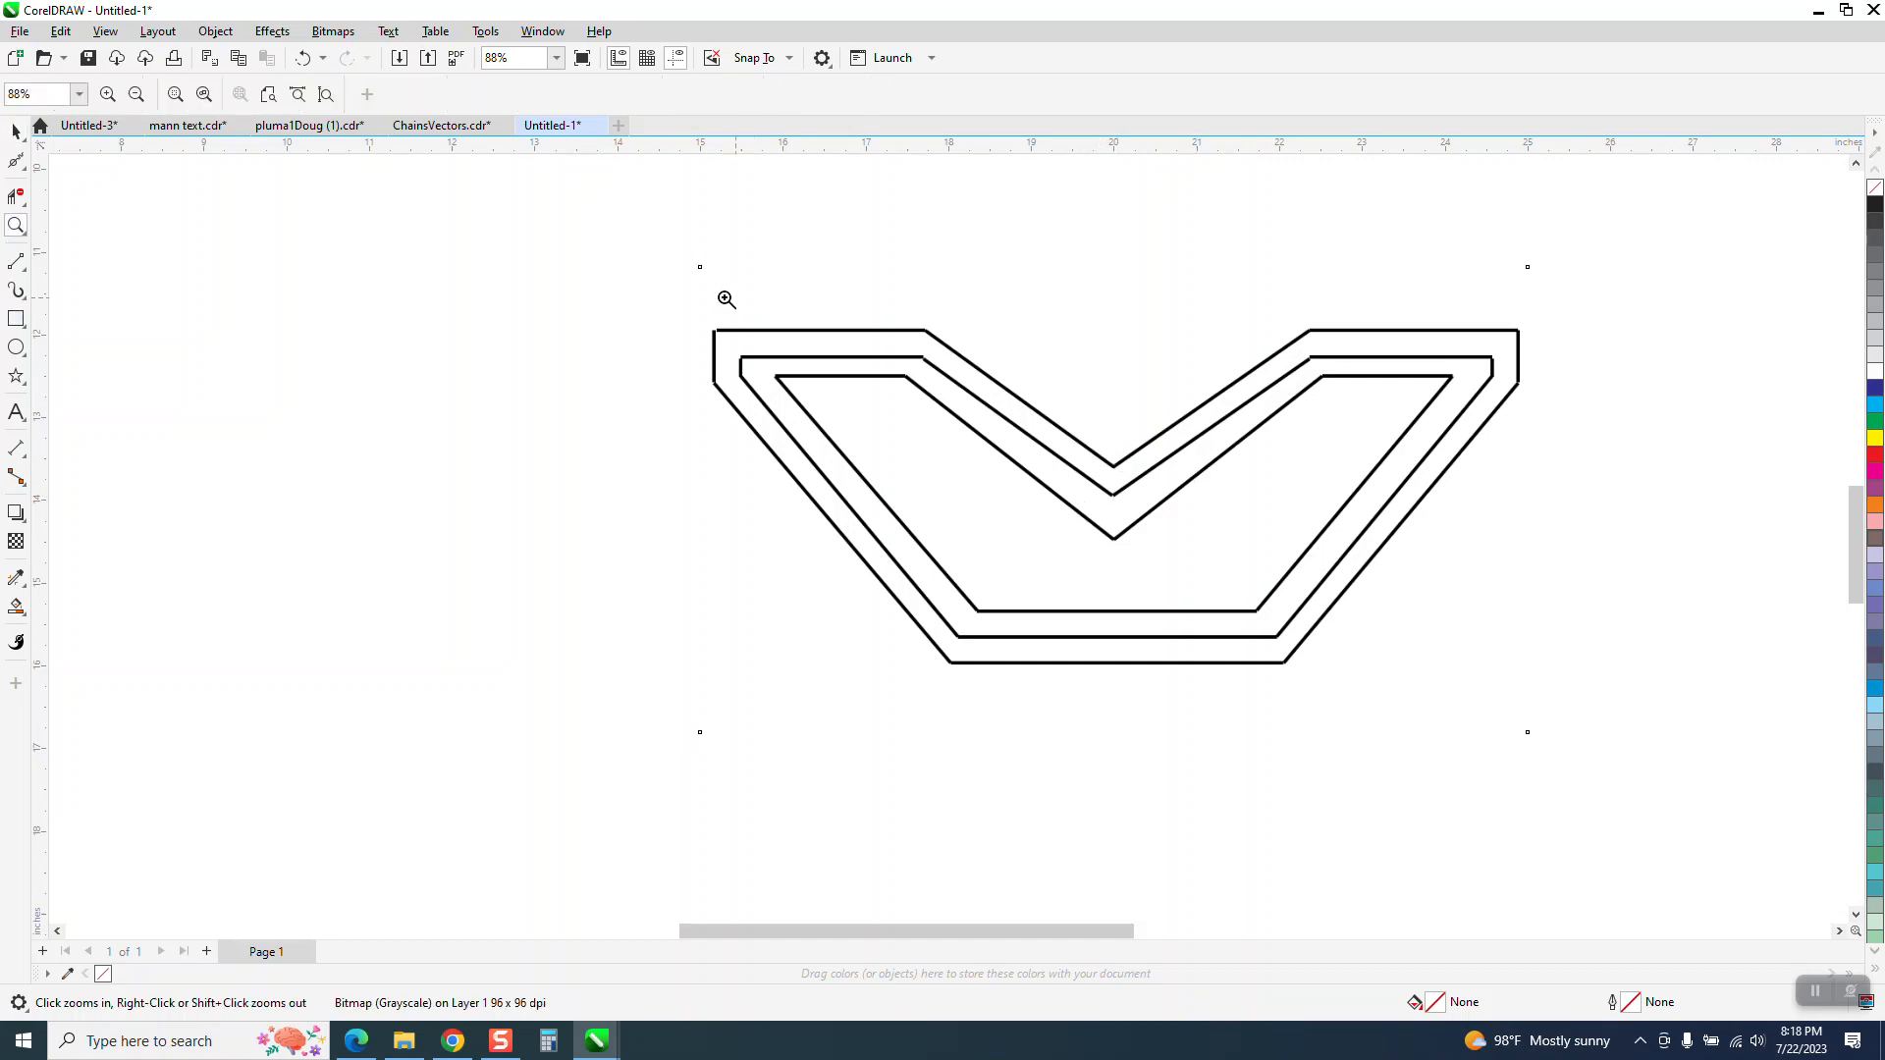
drag(647, 277, 1667, 687)
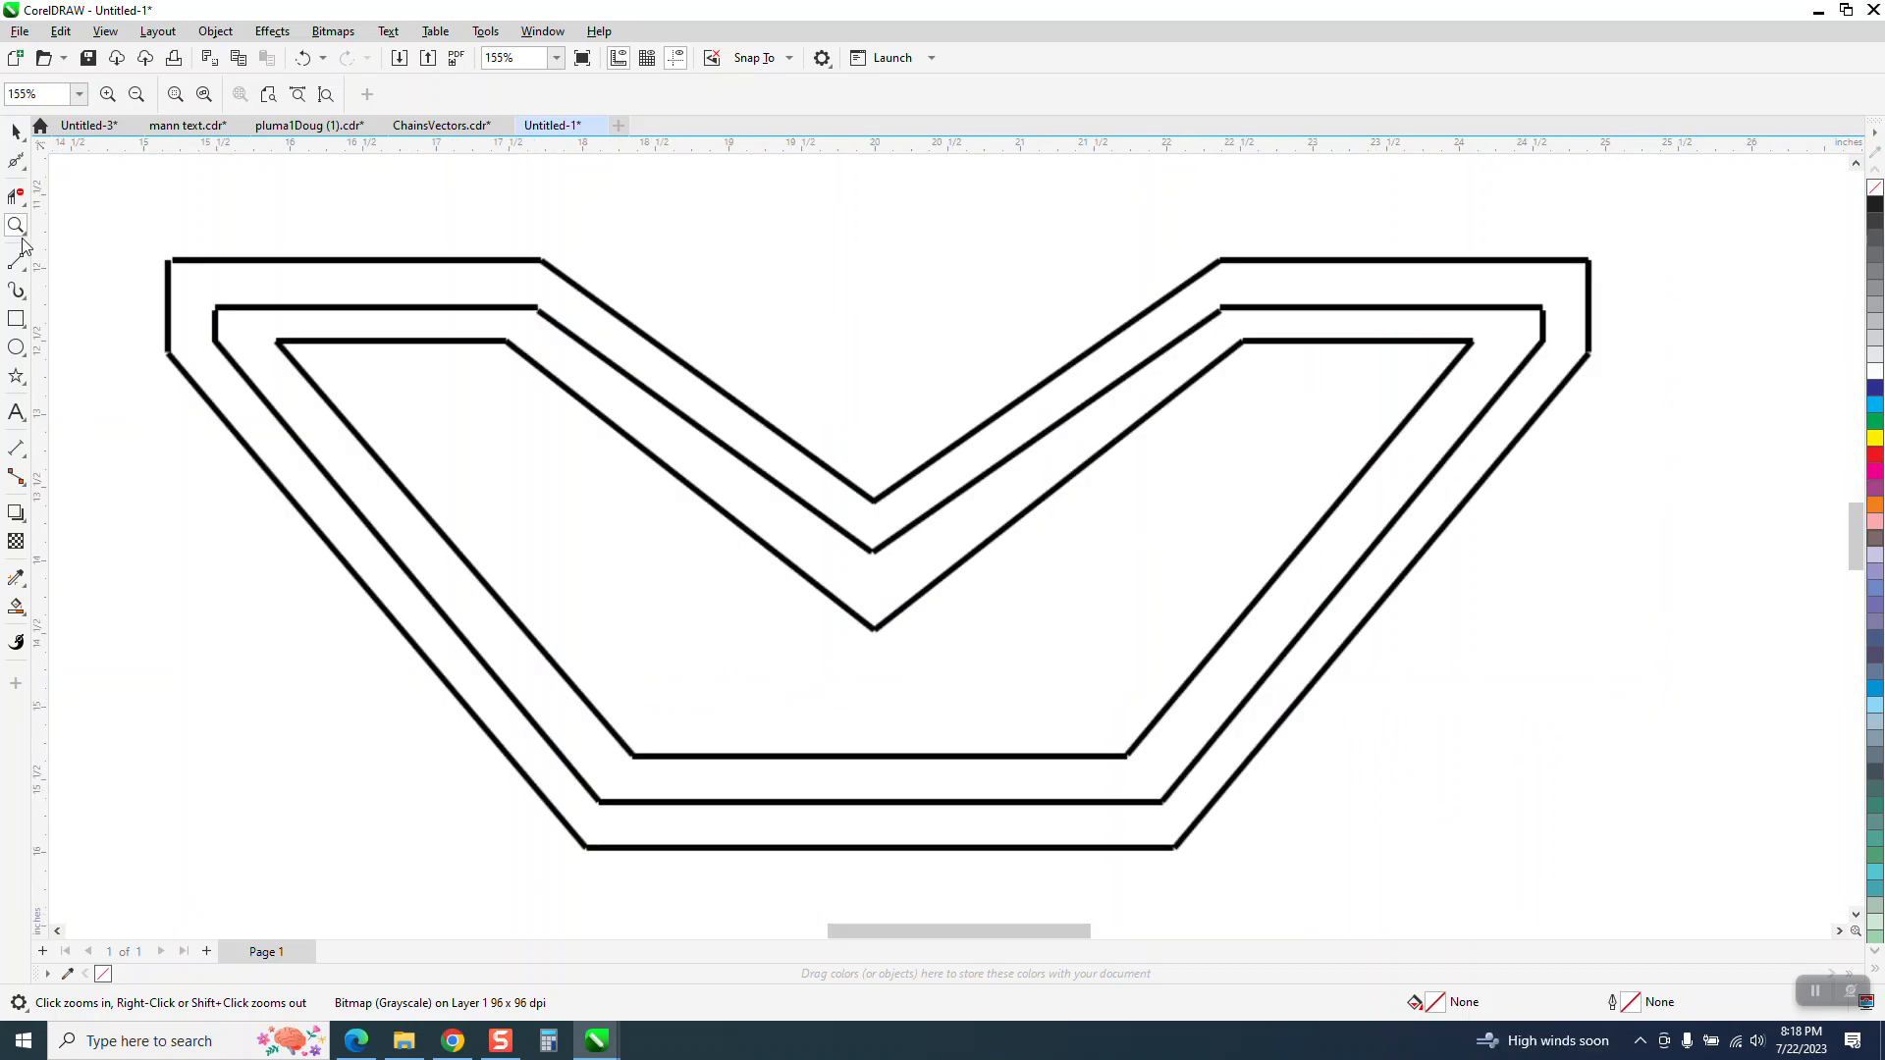
click(30, 280)
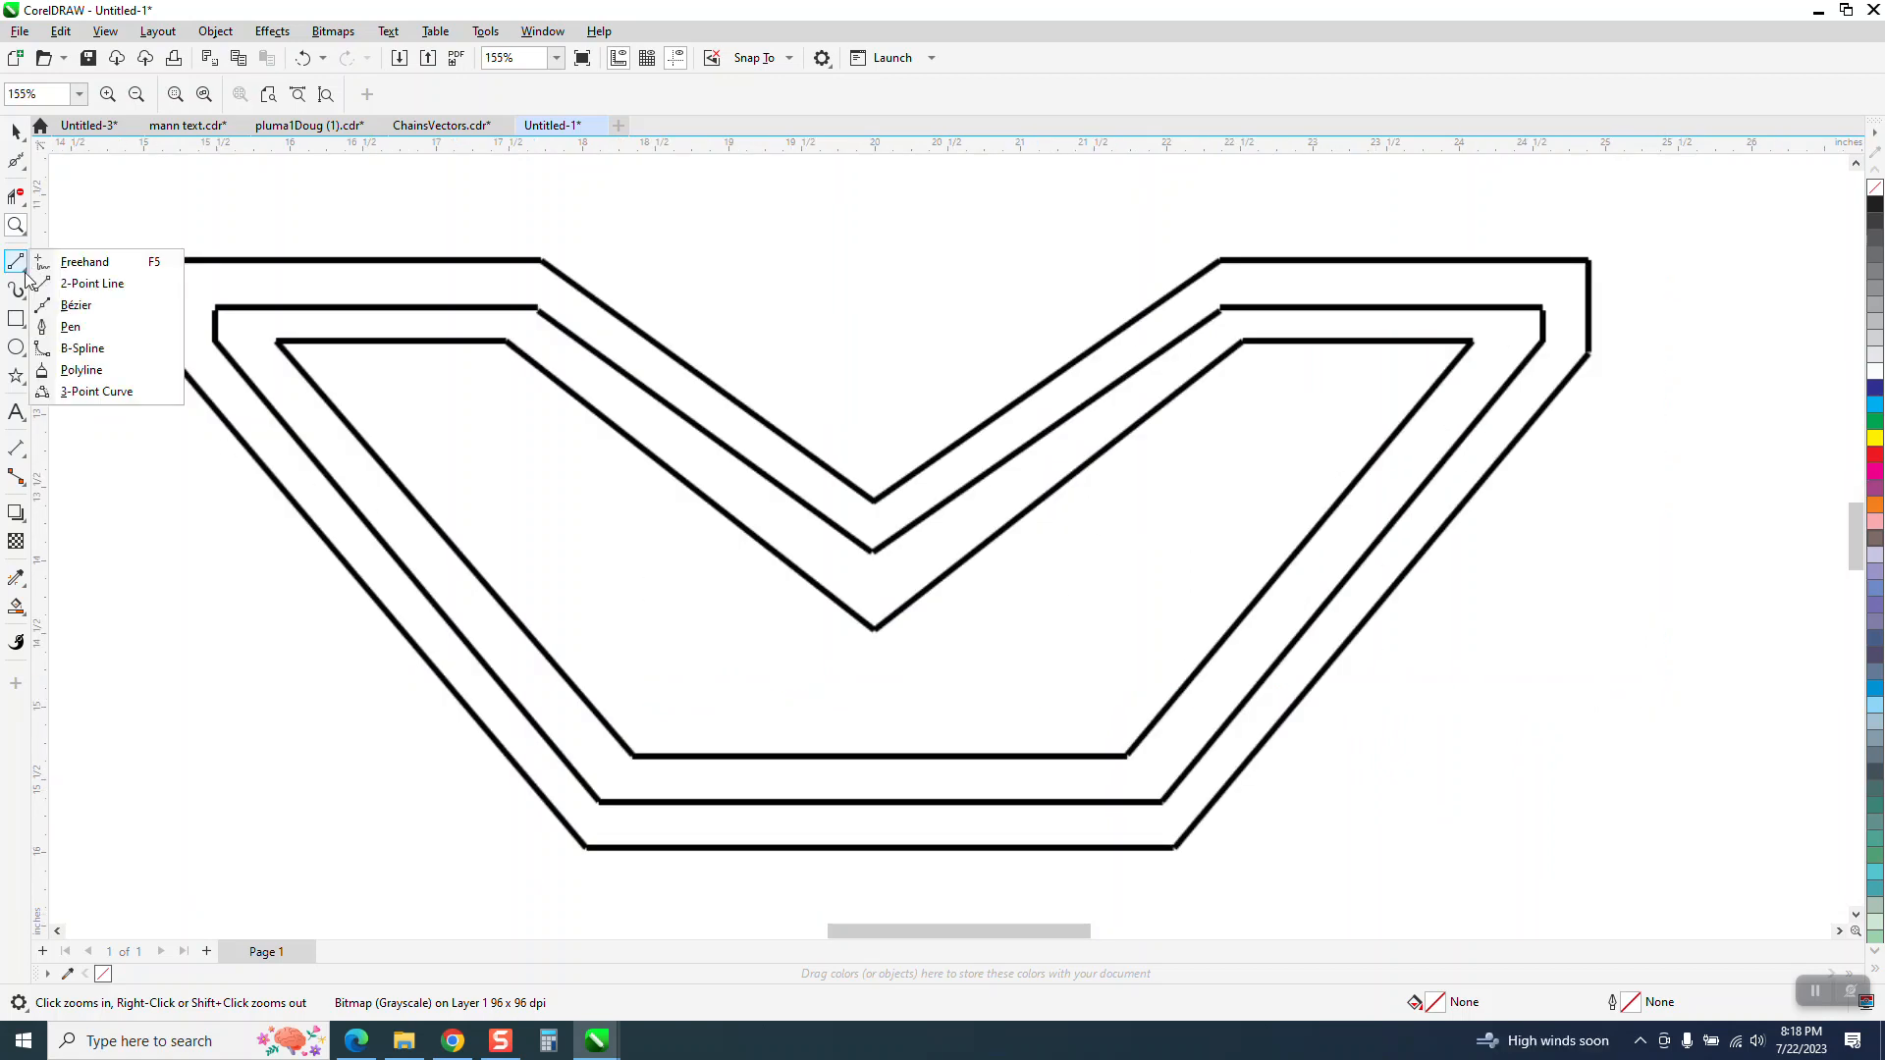
click(84, 278)
drag(167, 260, 1590, 260)
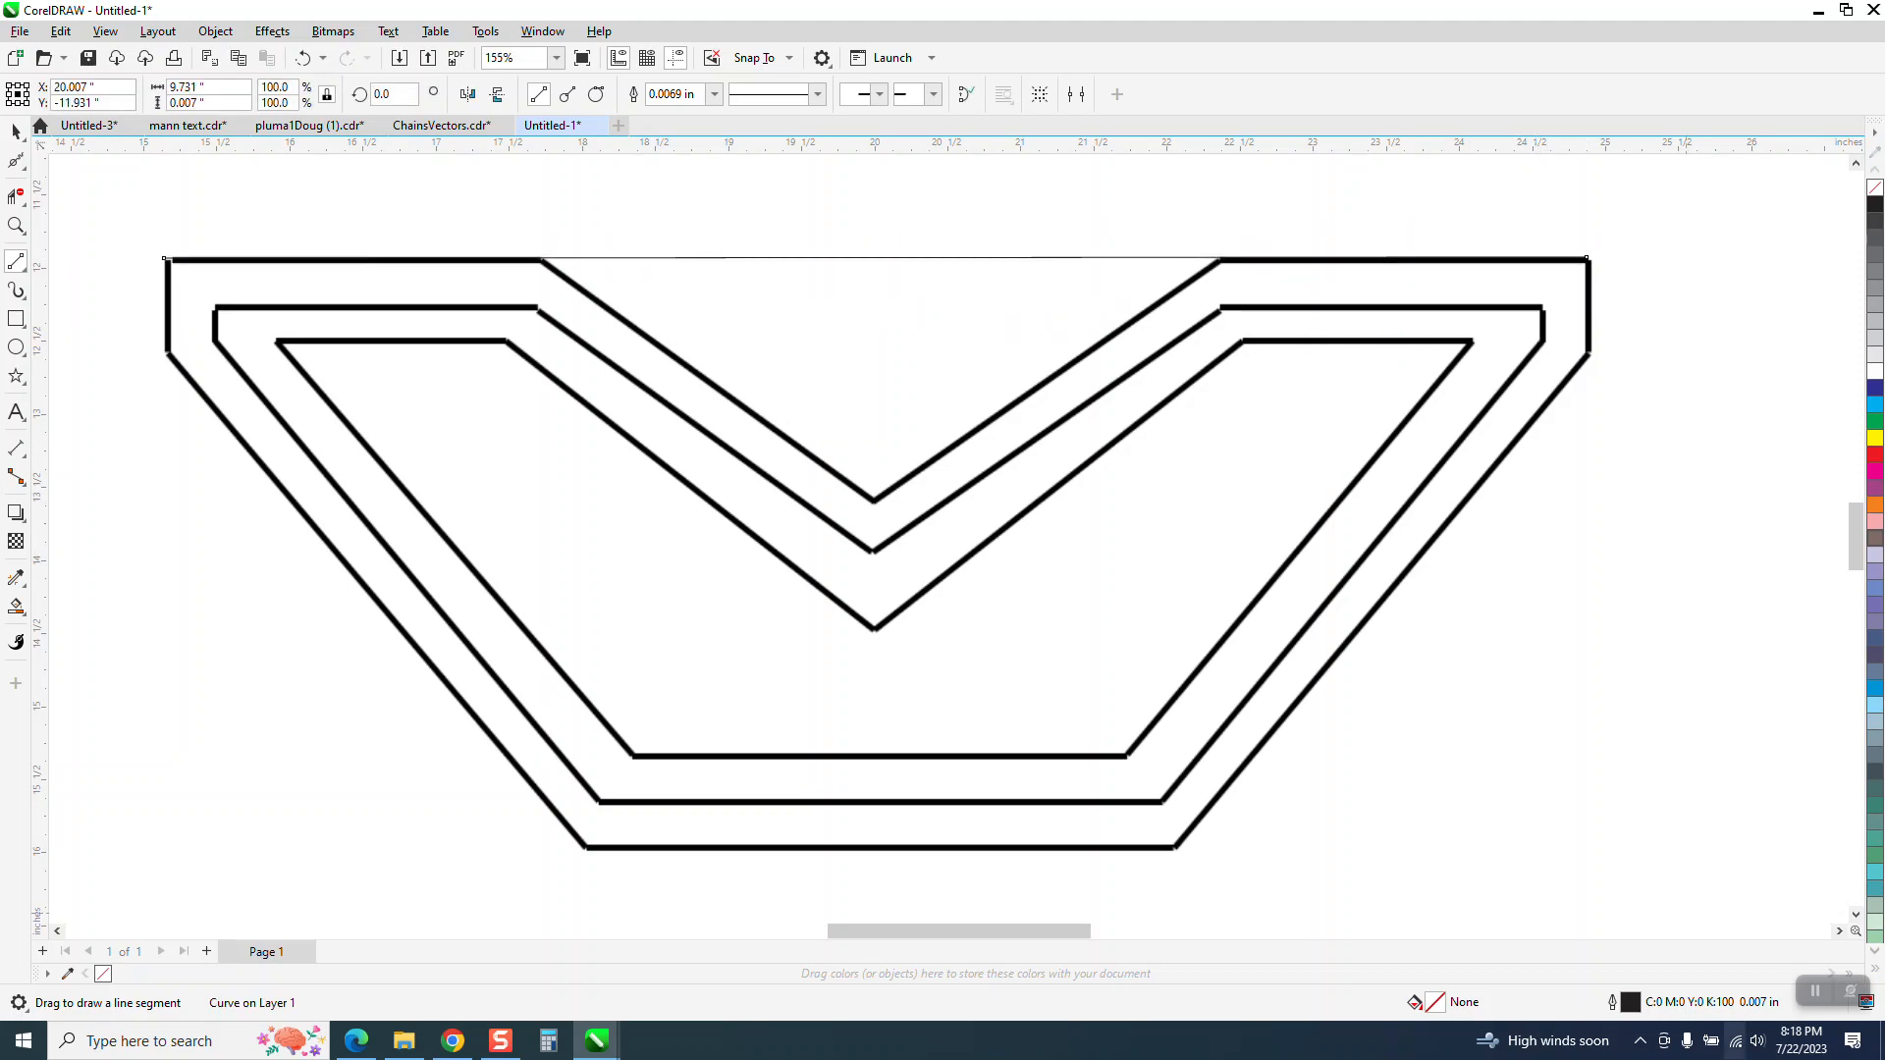
key(Delete)
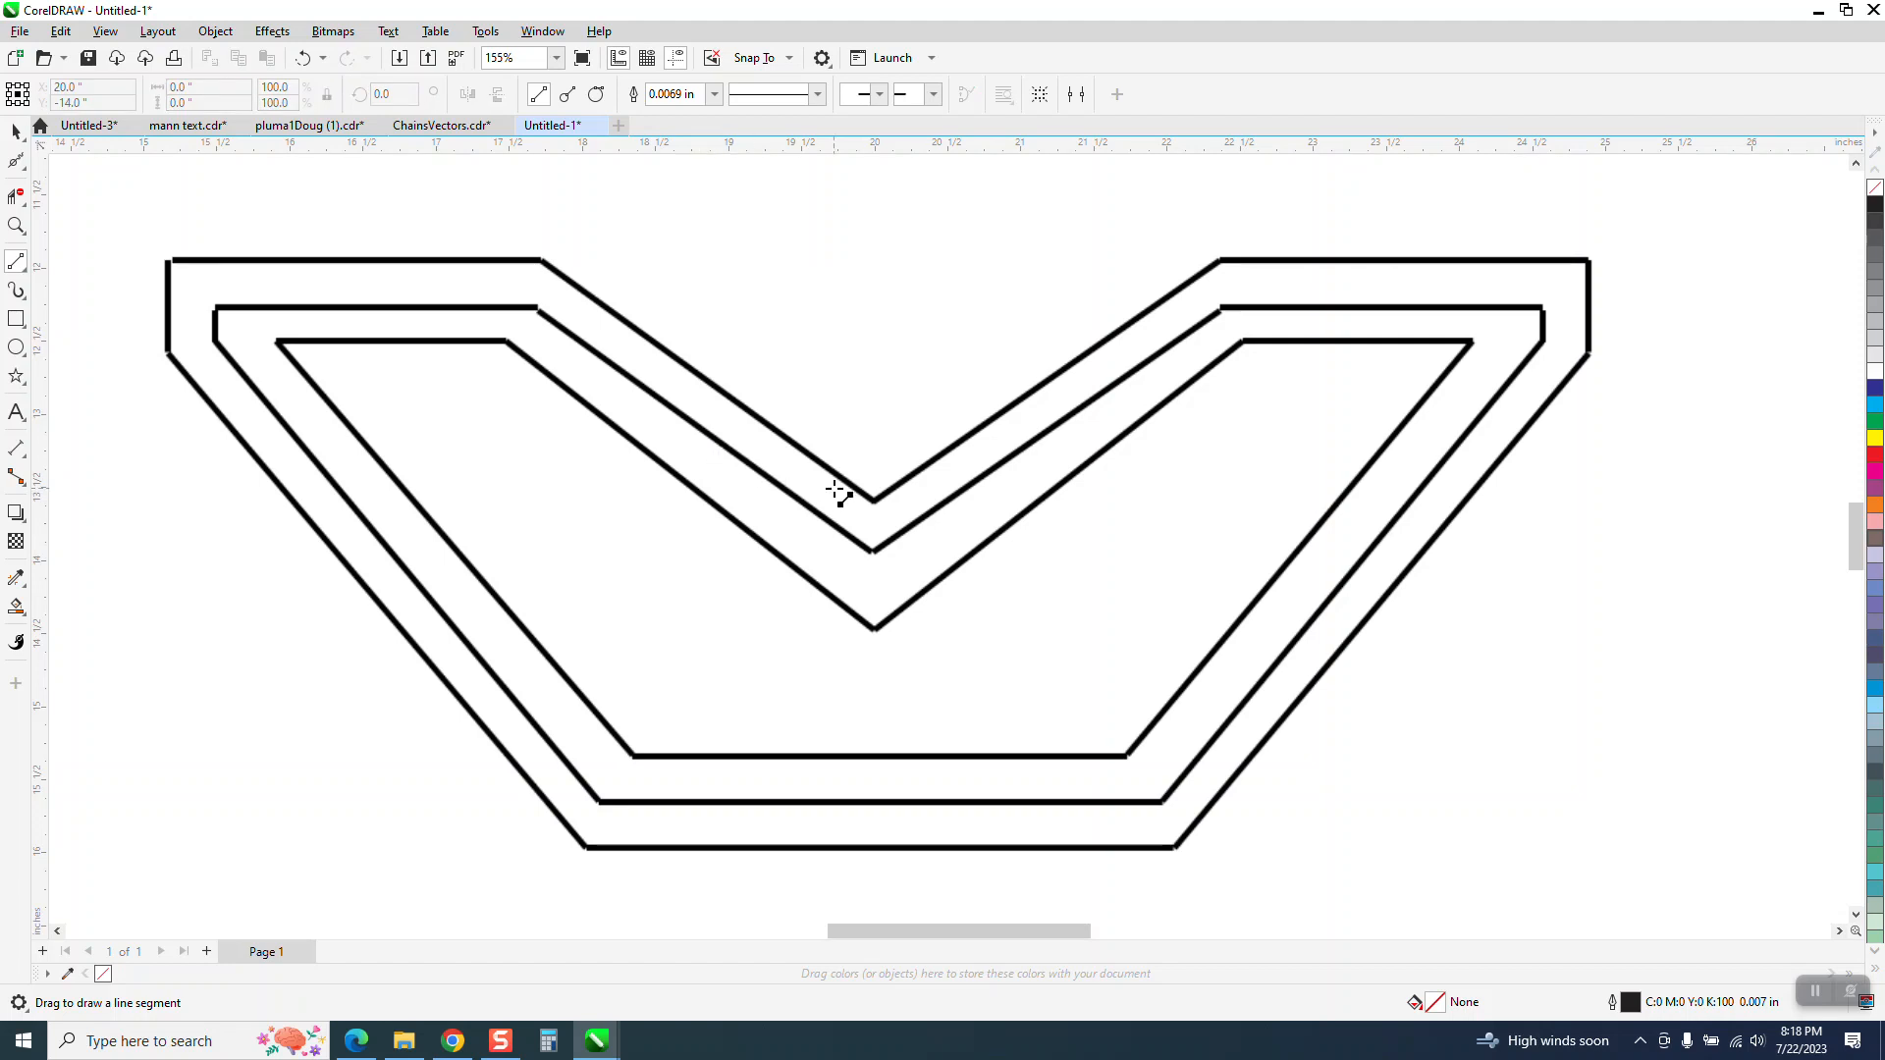
Give the bitmap a hairline outline in red from the RGB palette
click(16, 132)
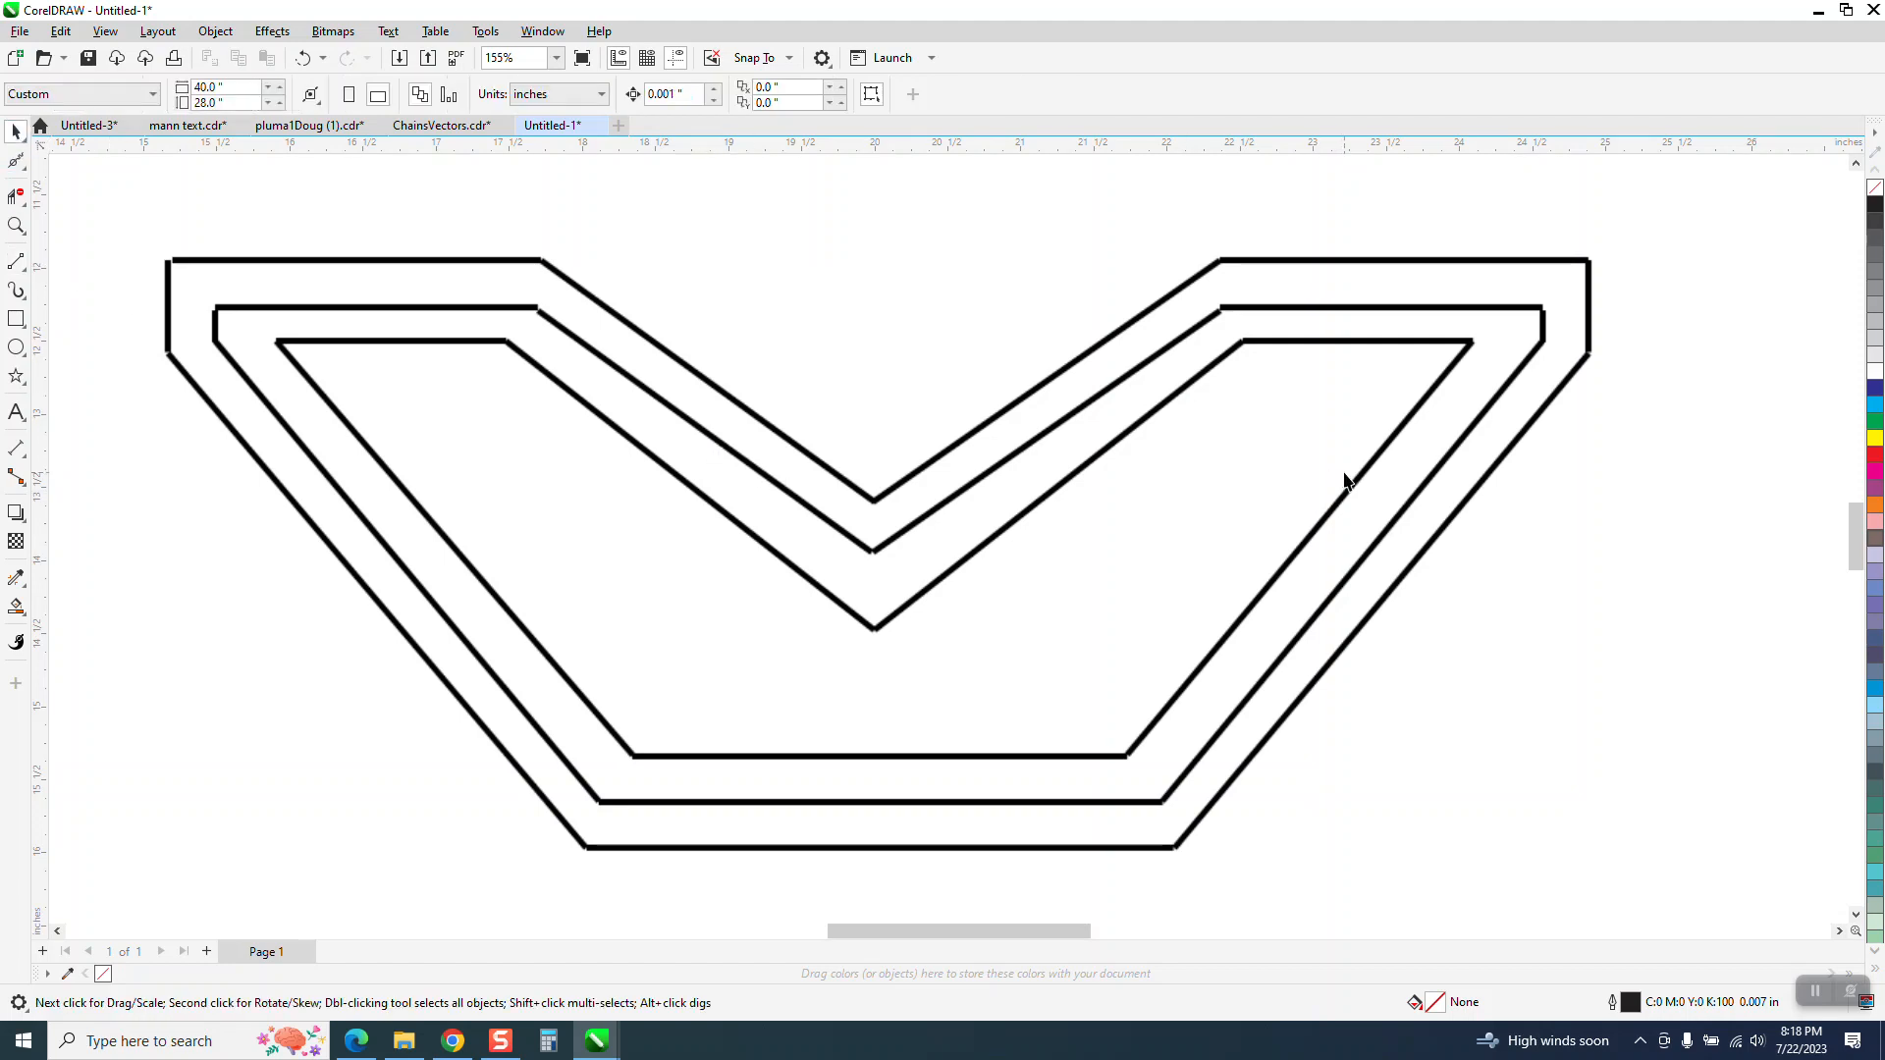
click(1571, 563)
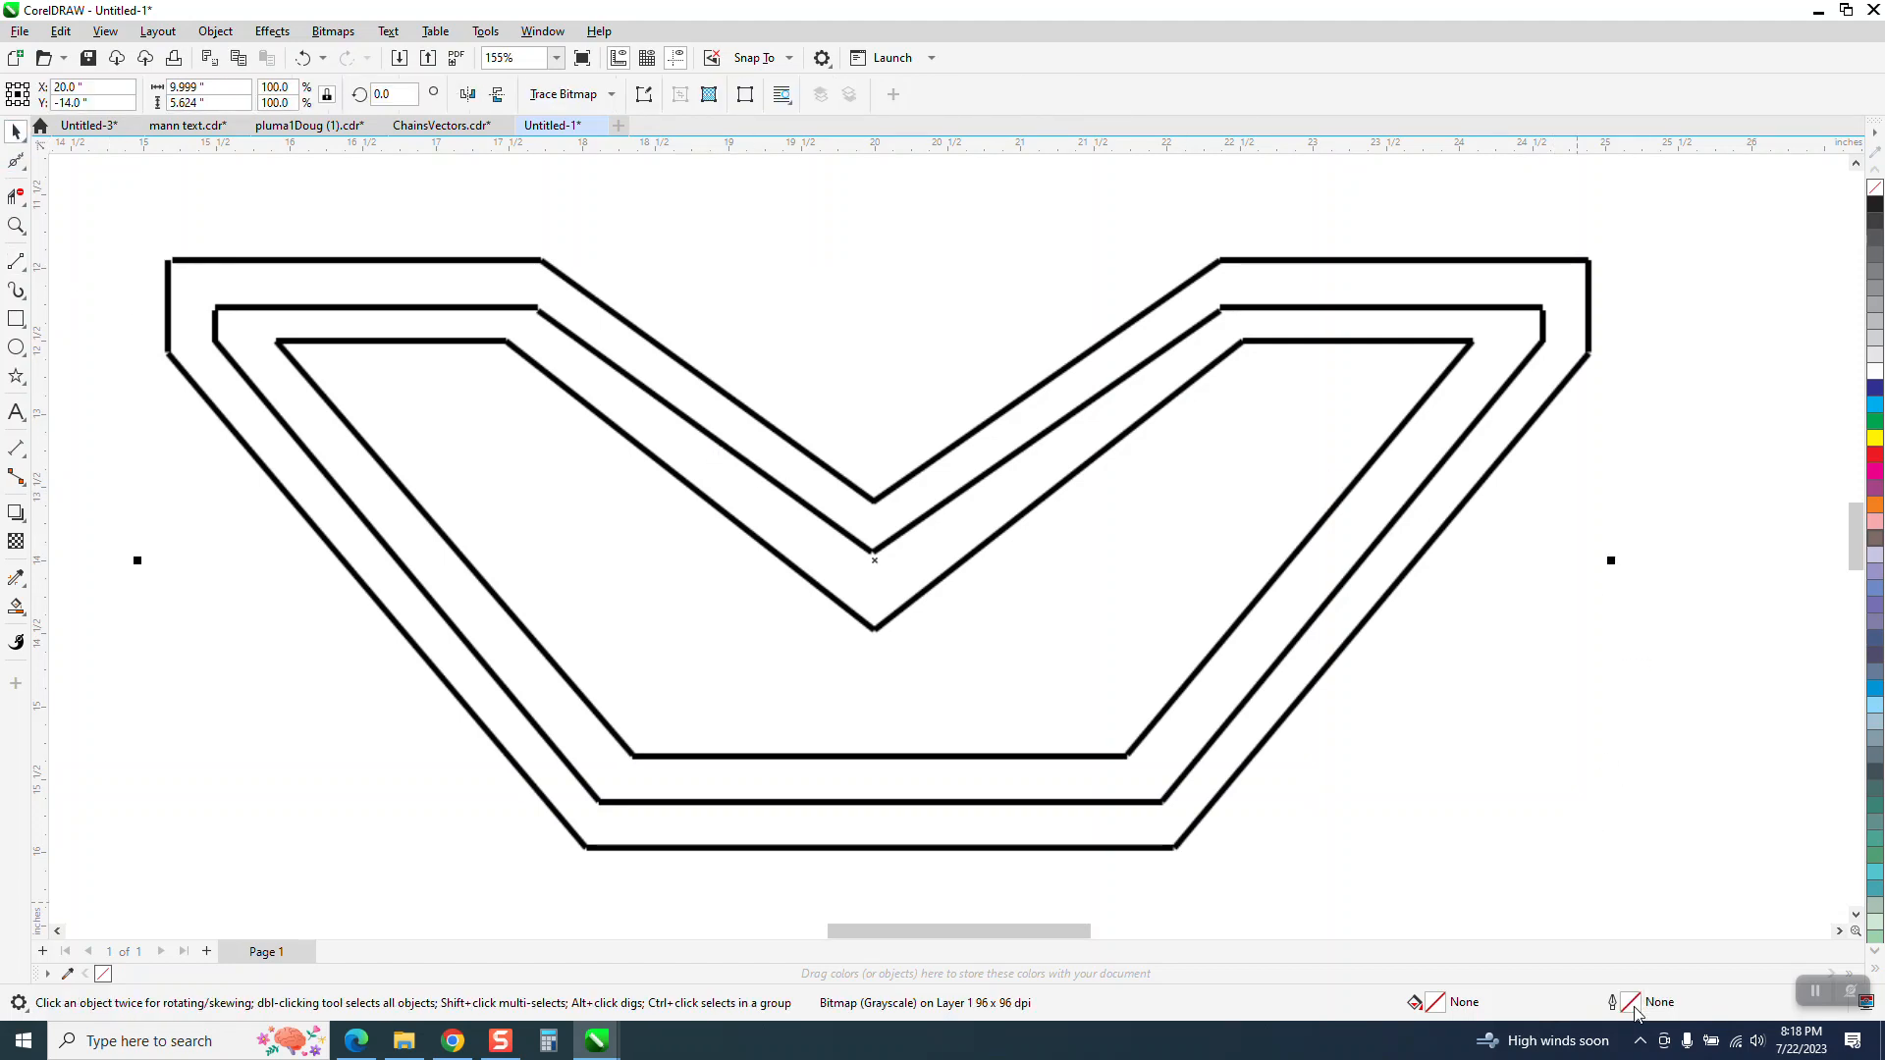
double_click(1634, 1008)
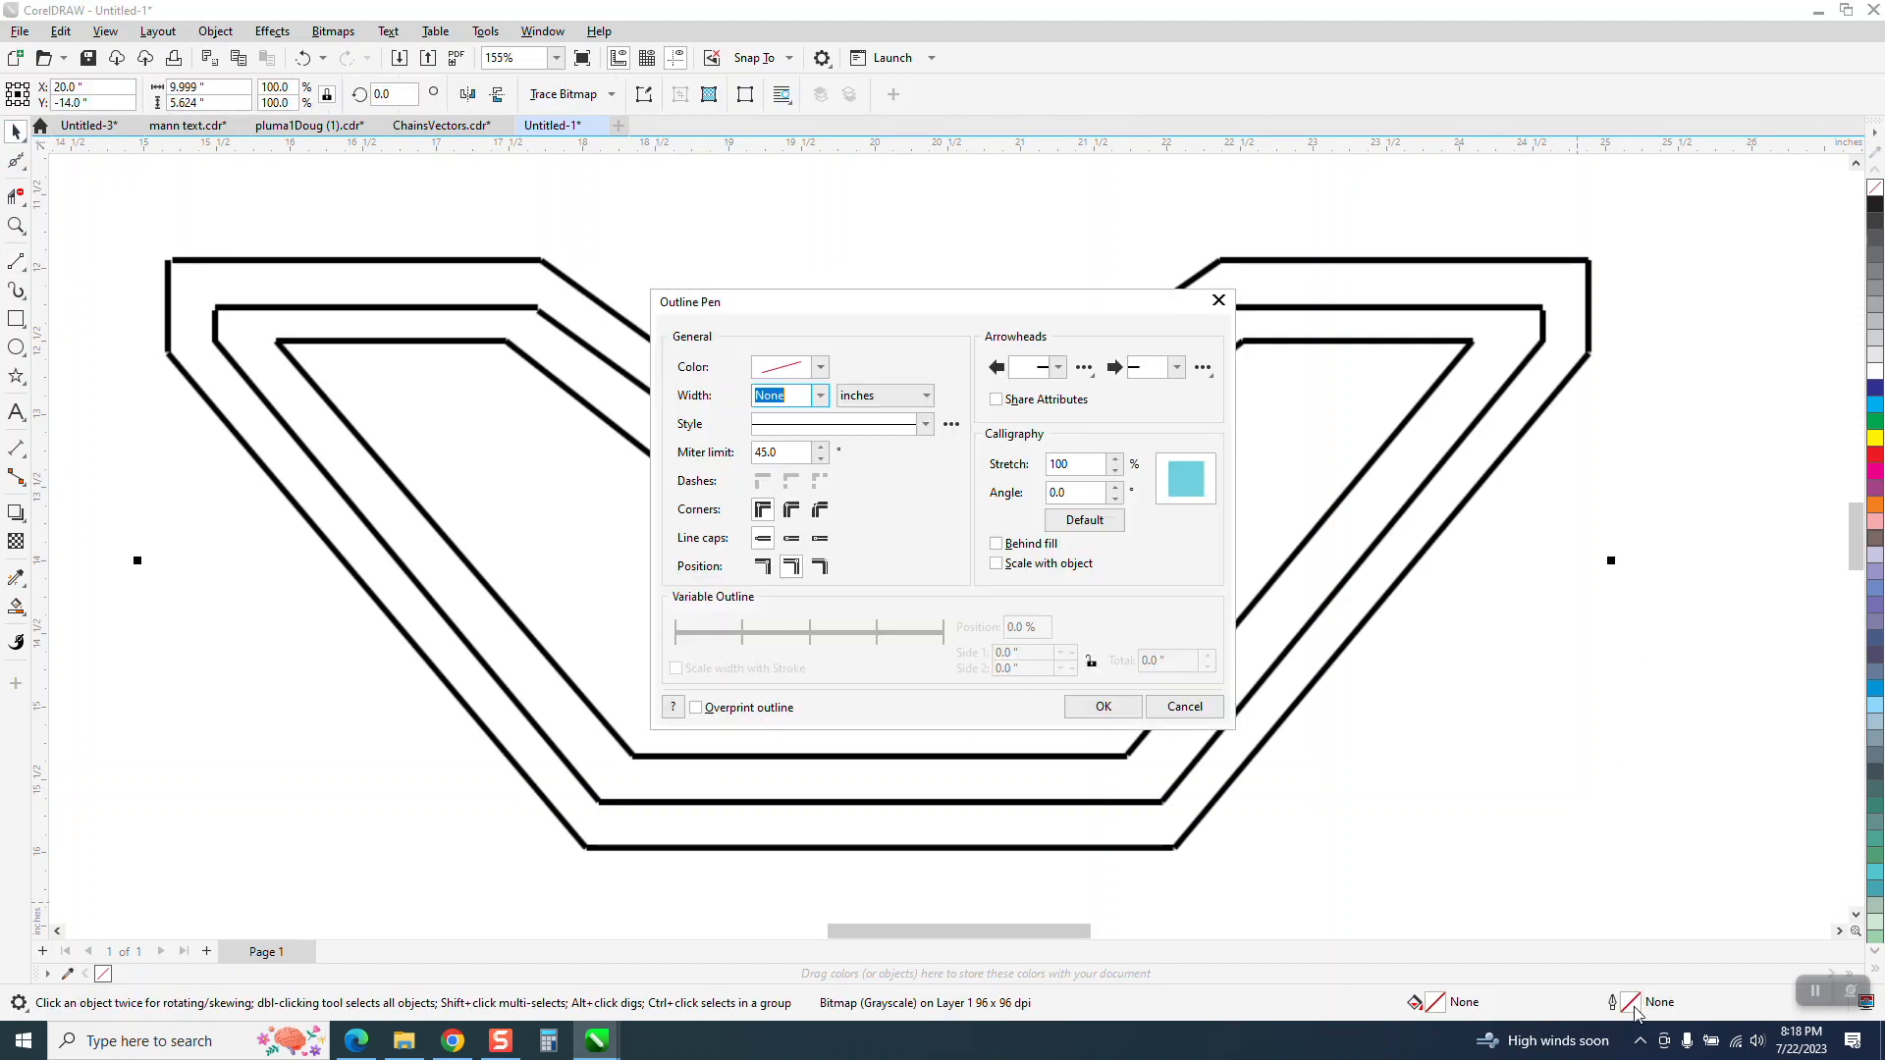
click(820, 396)
click(802, 432)
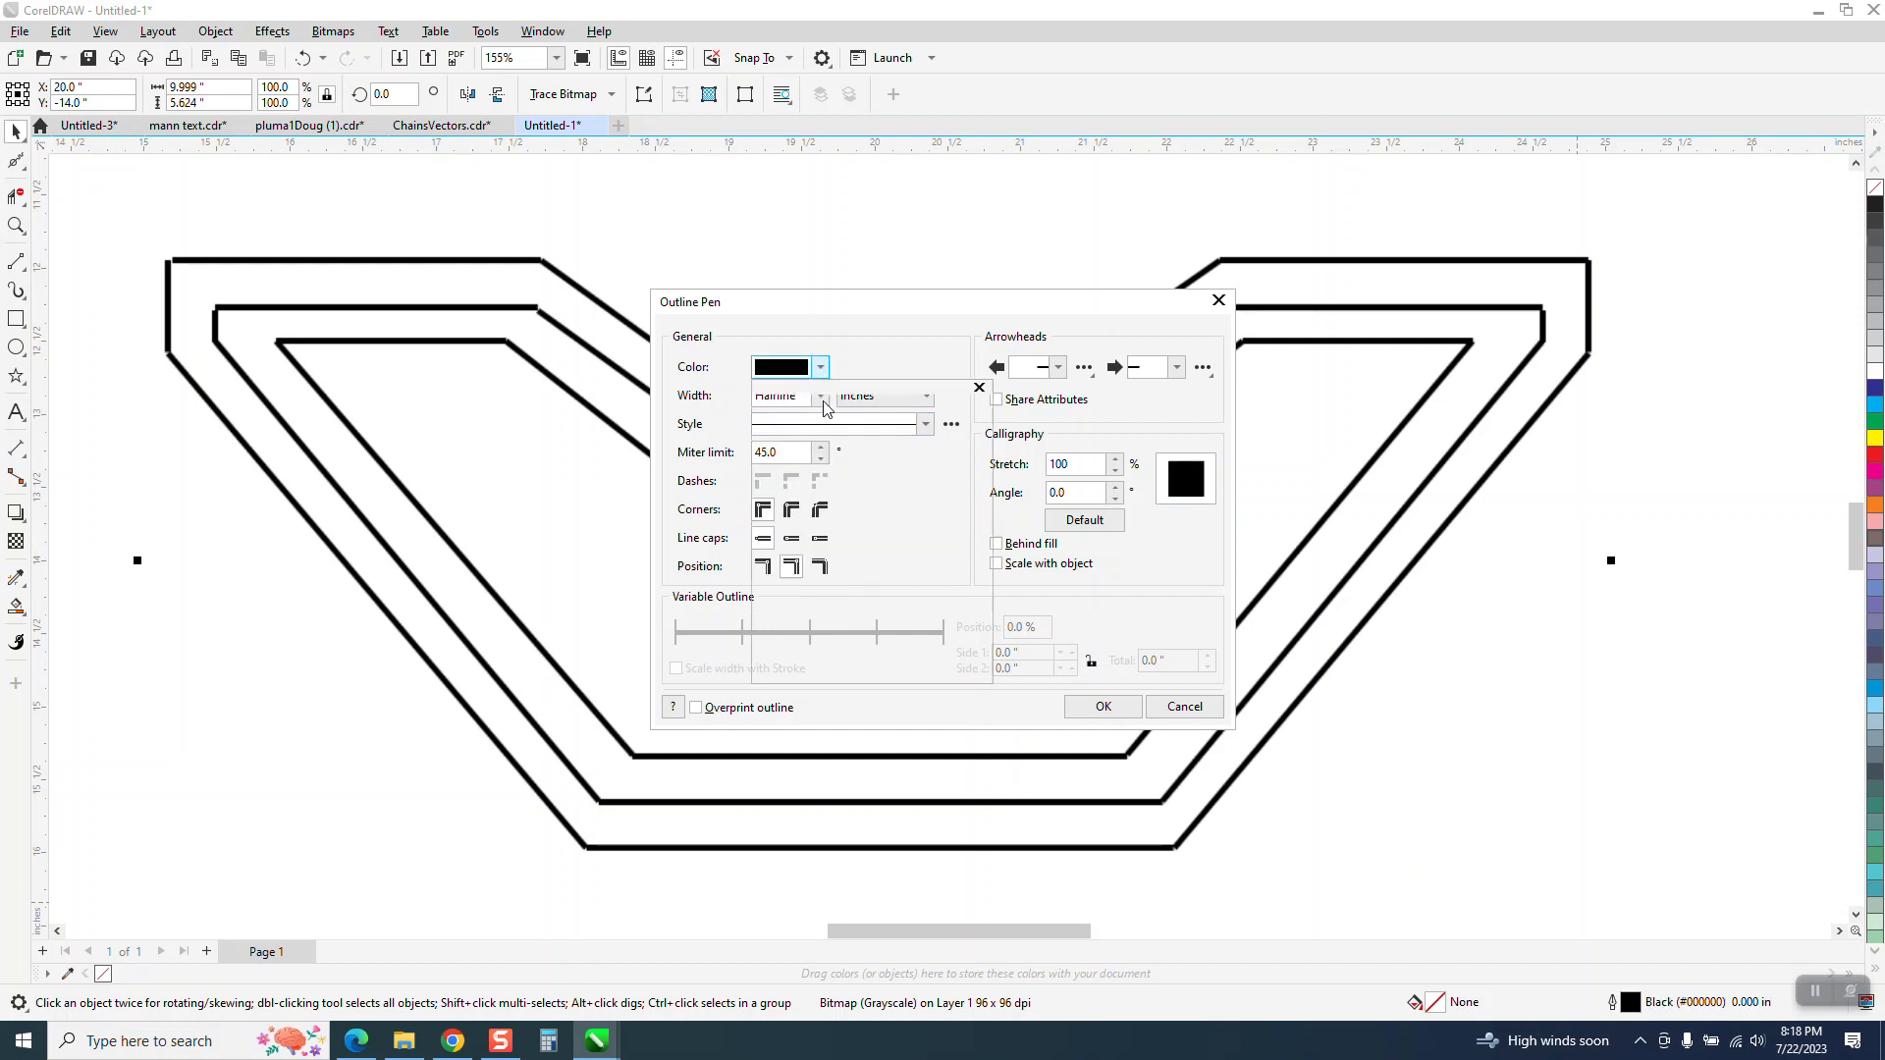
click(820, 367)
click(829, 406)
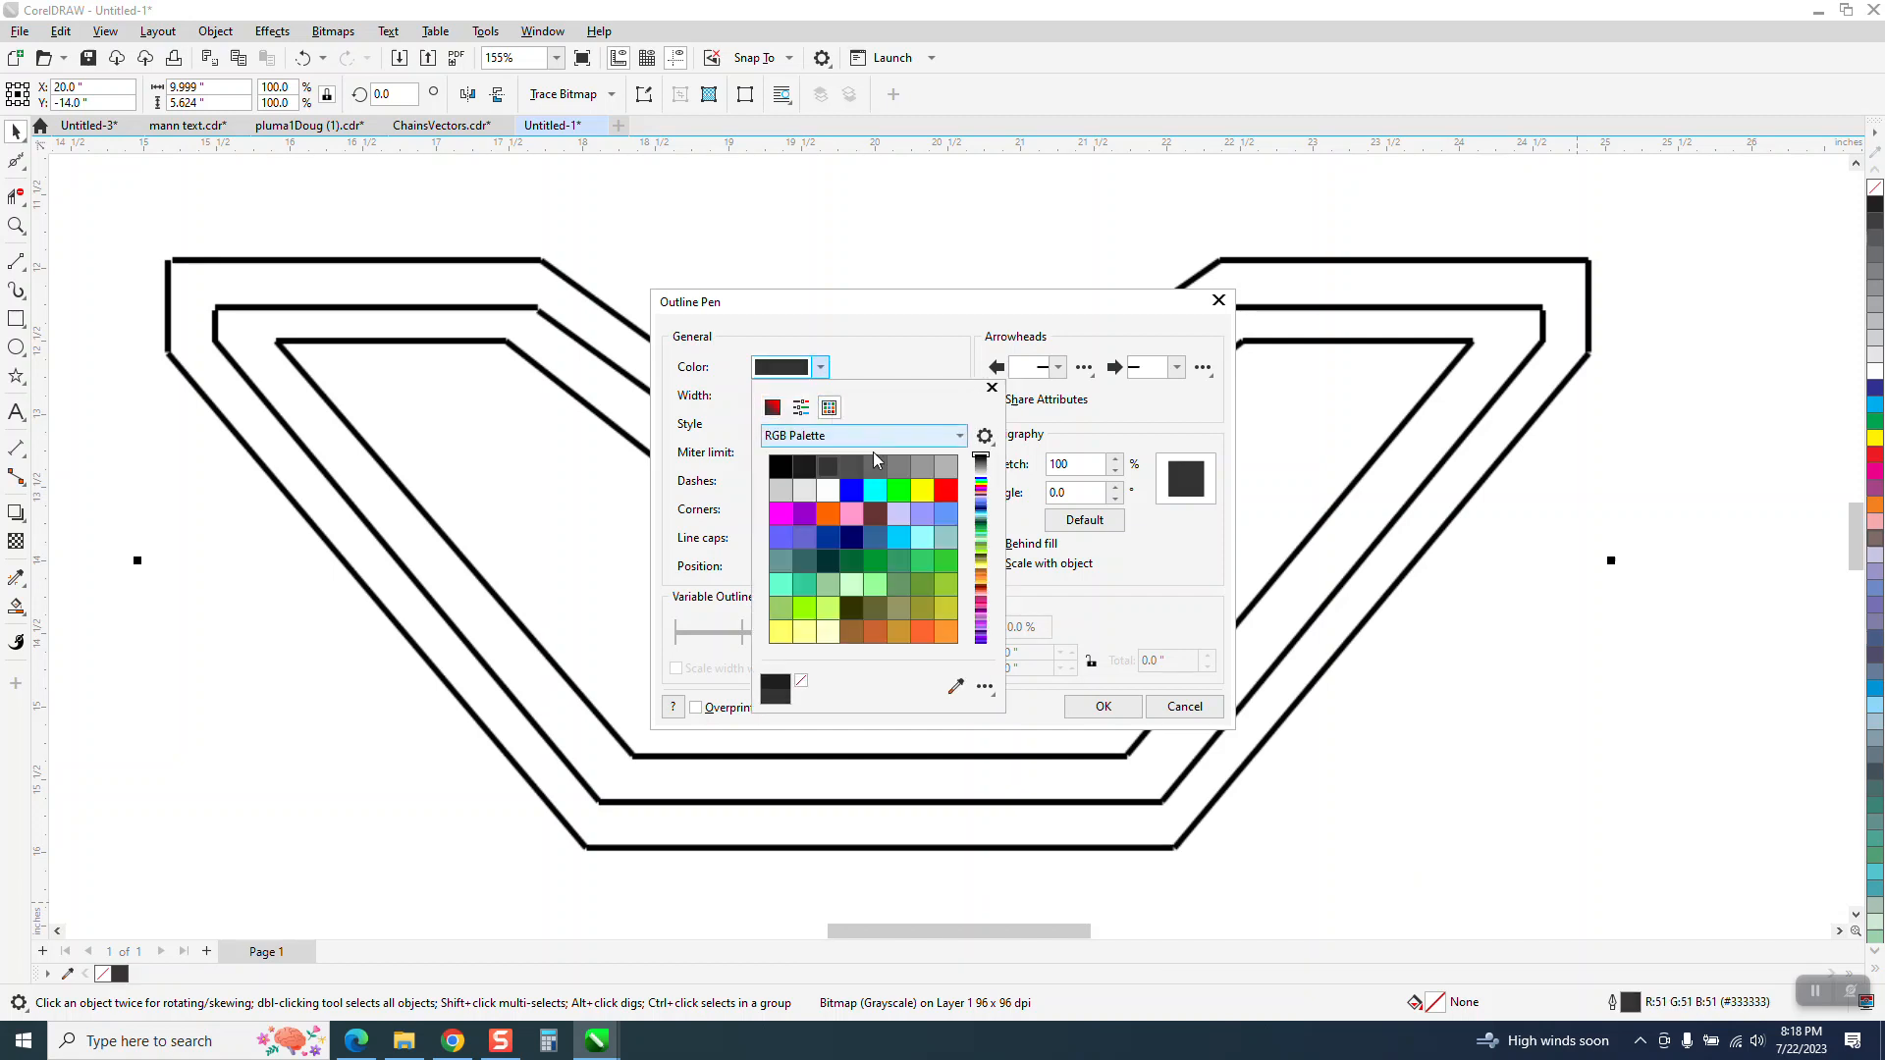
click(944, 492)
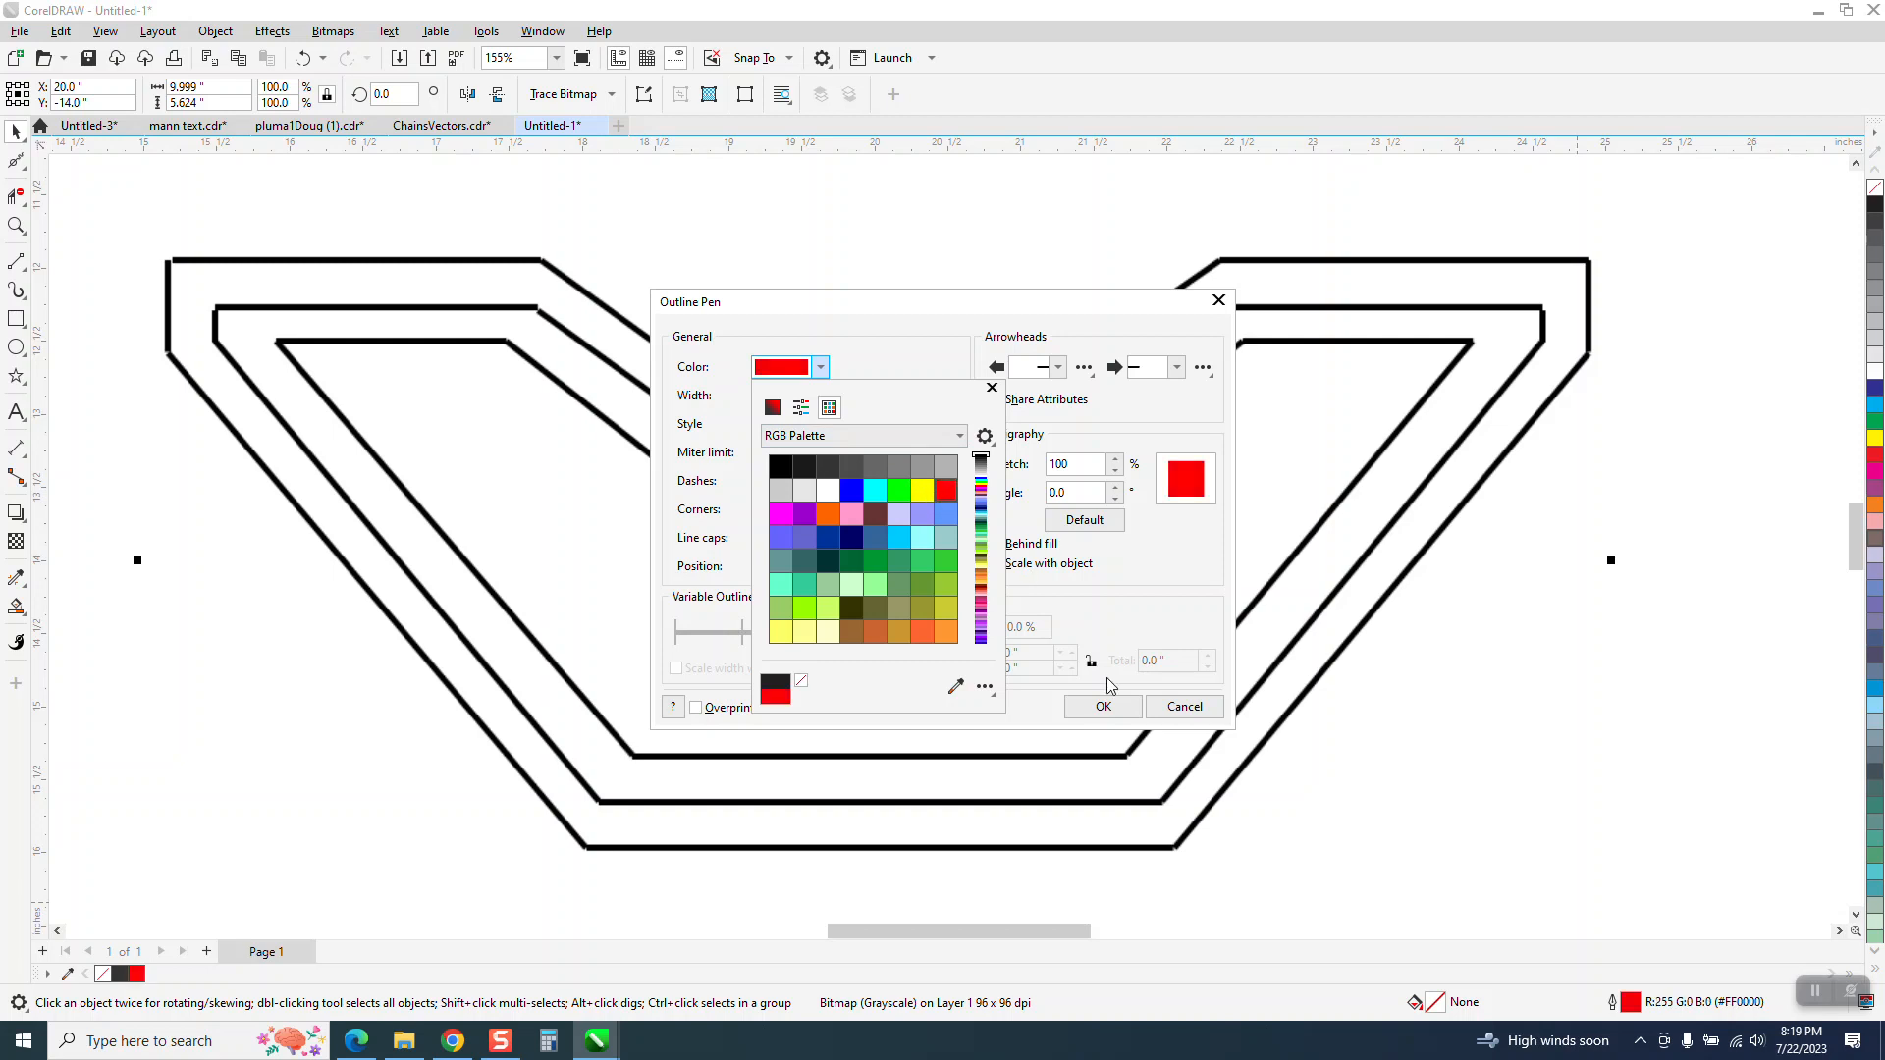
click(1122, 706)
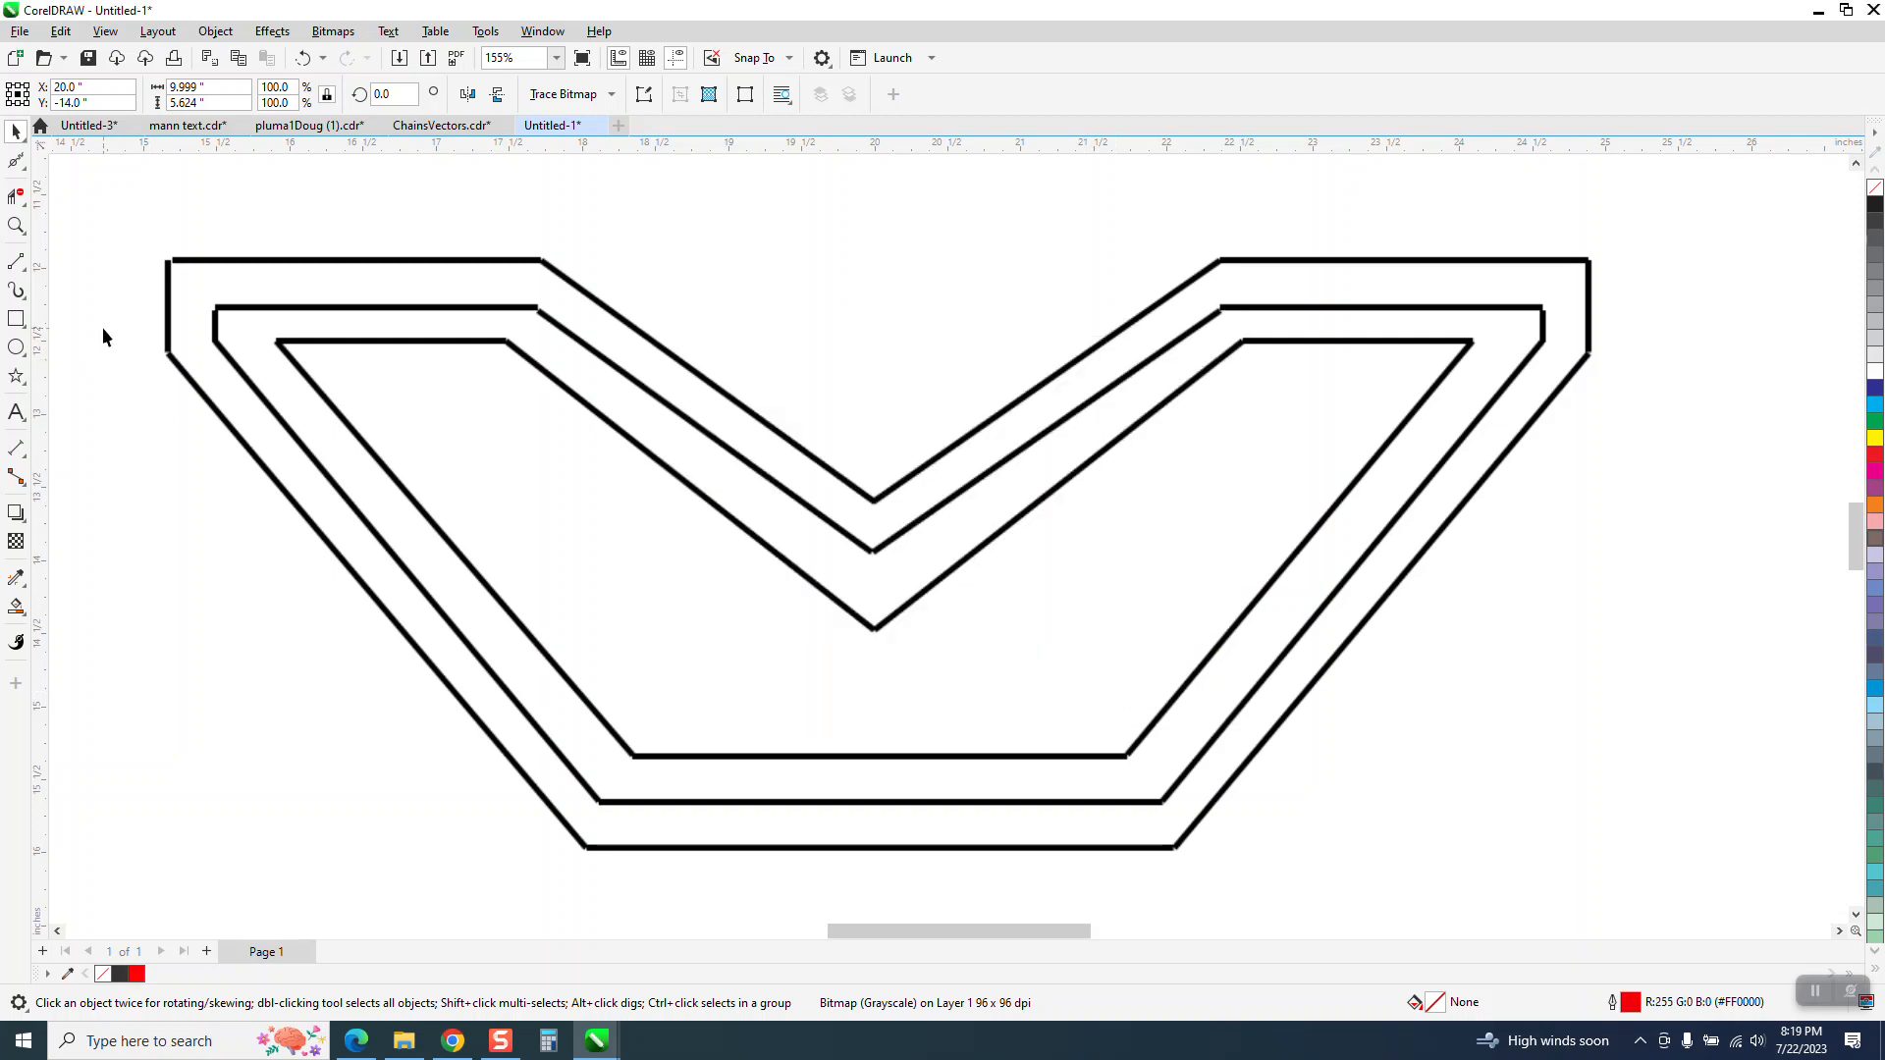
Try another two-point line about 9.7 inches long across the shape's top and remove it
click(16, 261)
drag(165, 262, 1585, 259)
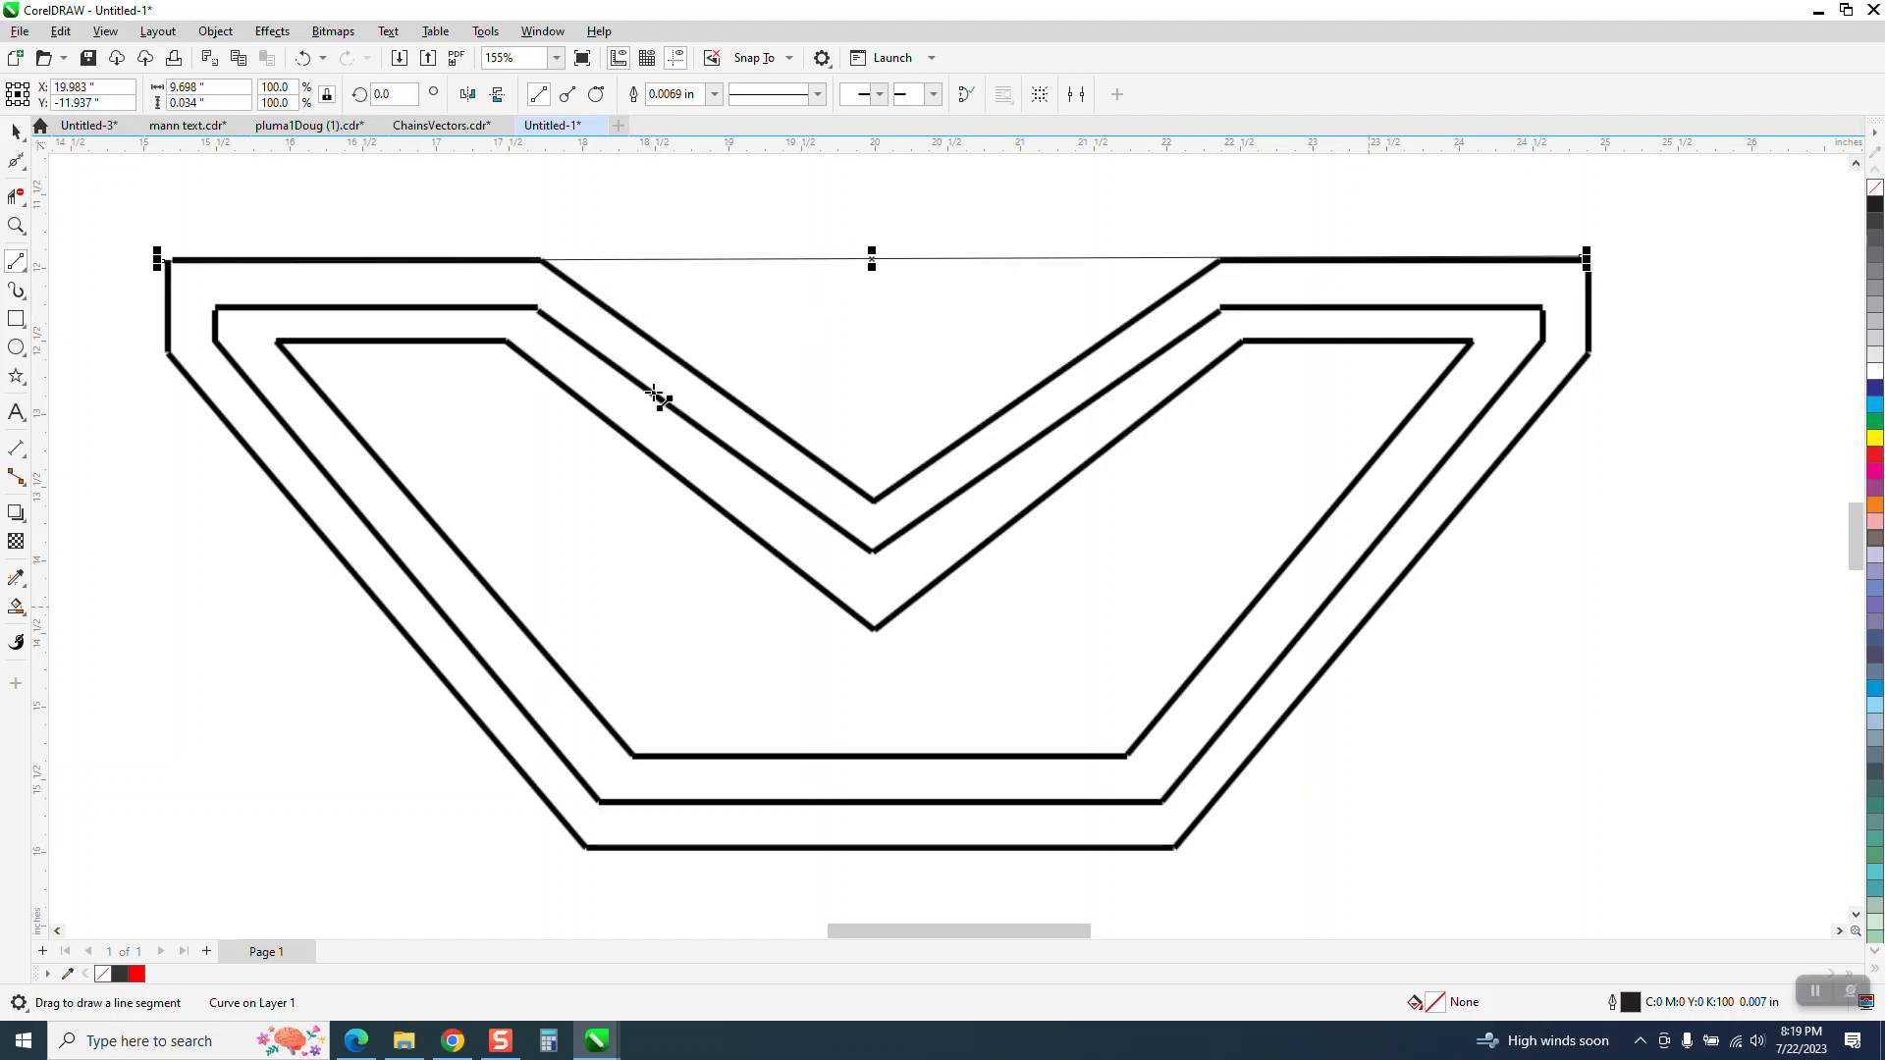
click(17, 133)
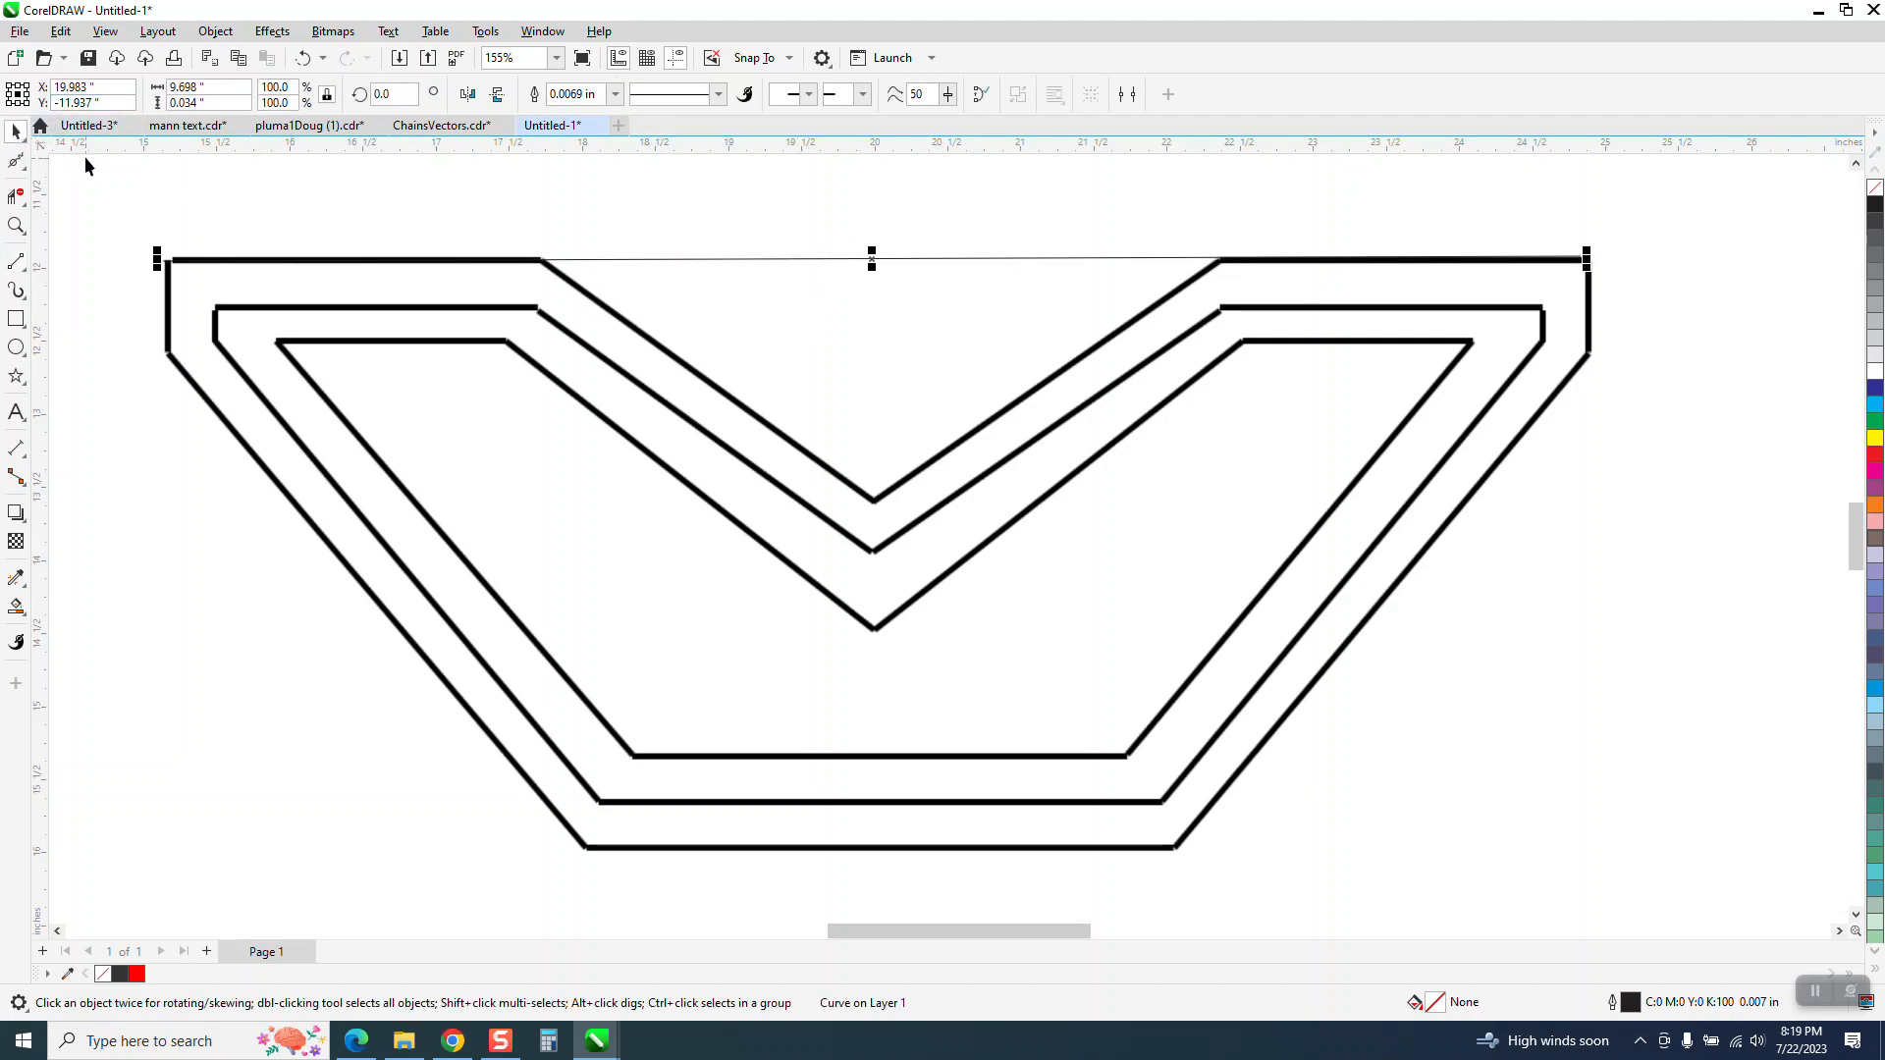
click(179, 182)
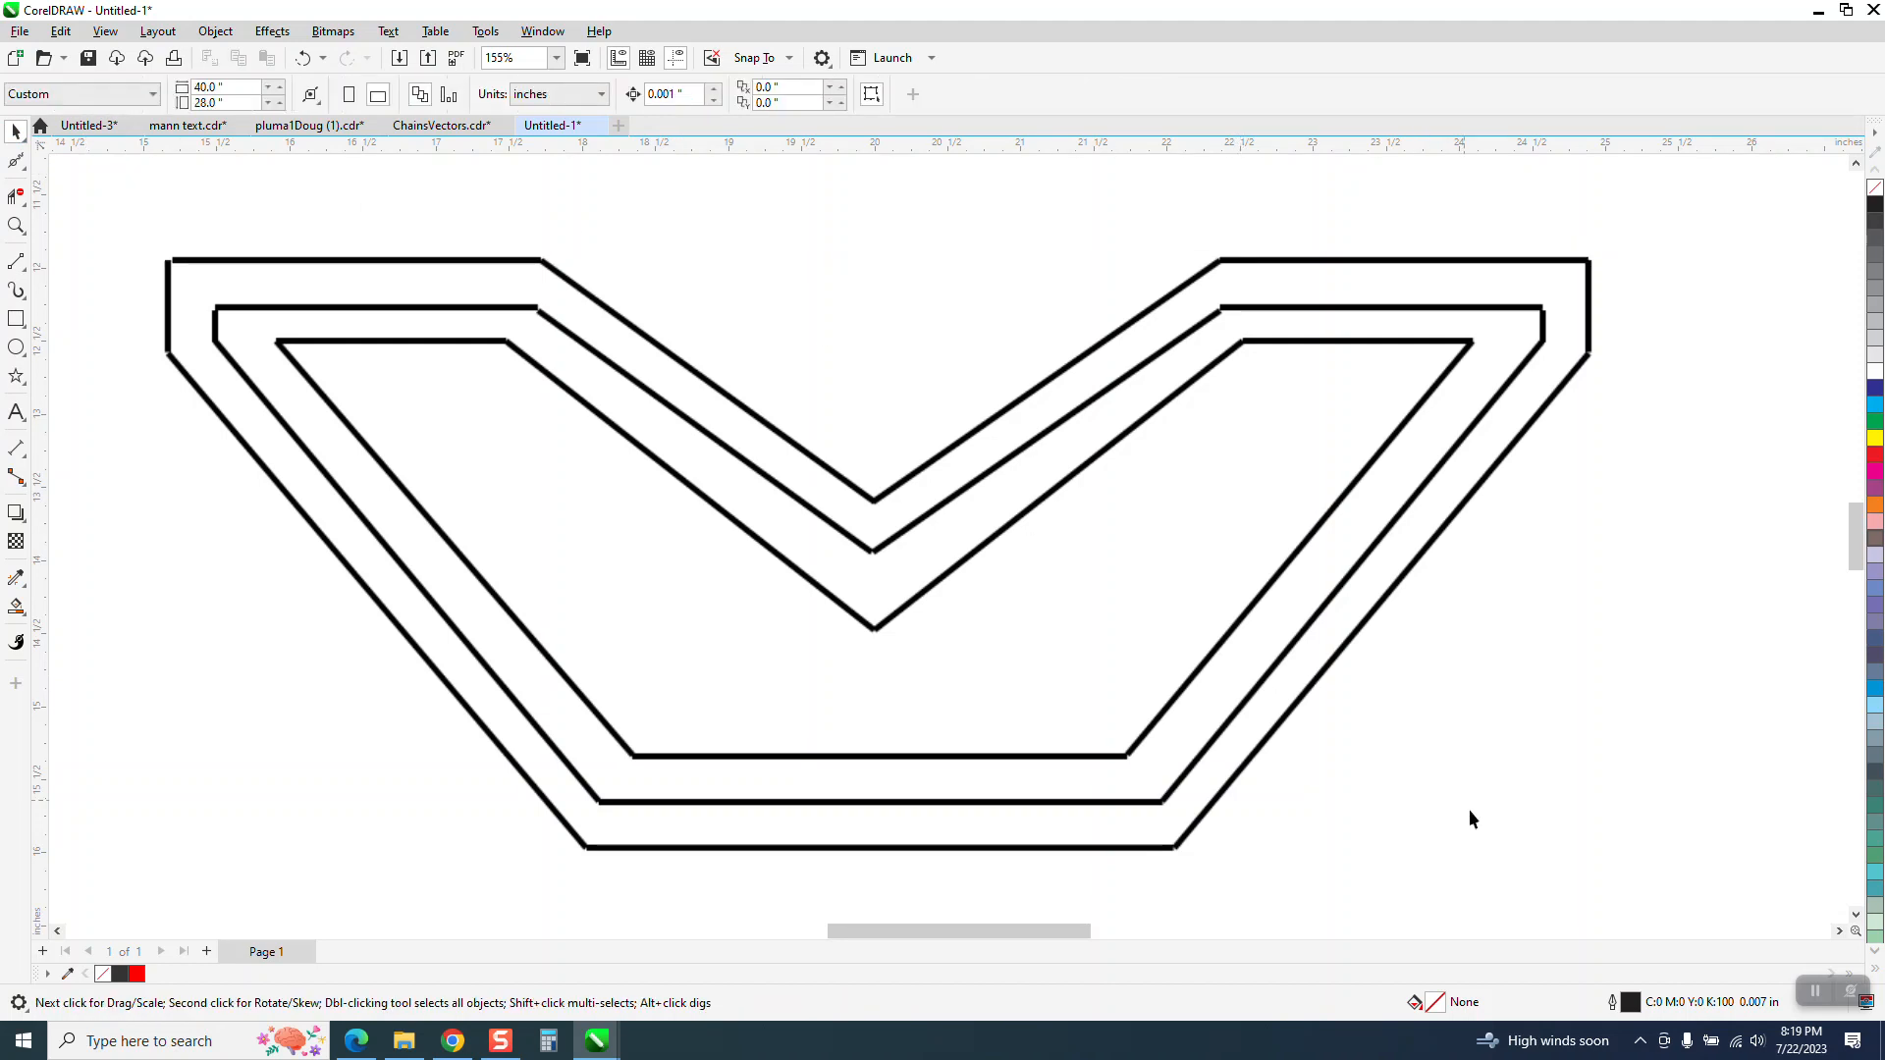
With nothing selected, set the document's default outline width for Graphic objects to hairline
double_click(1621, 1010)
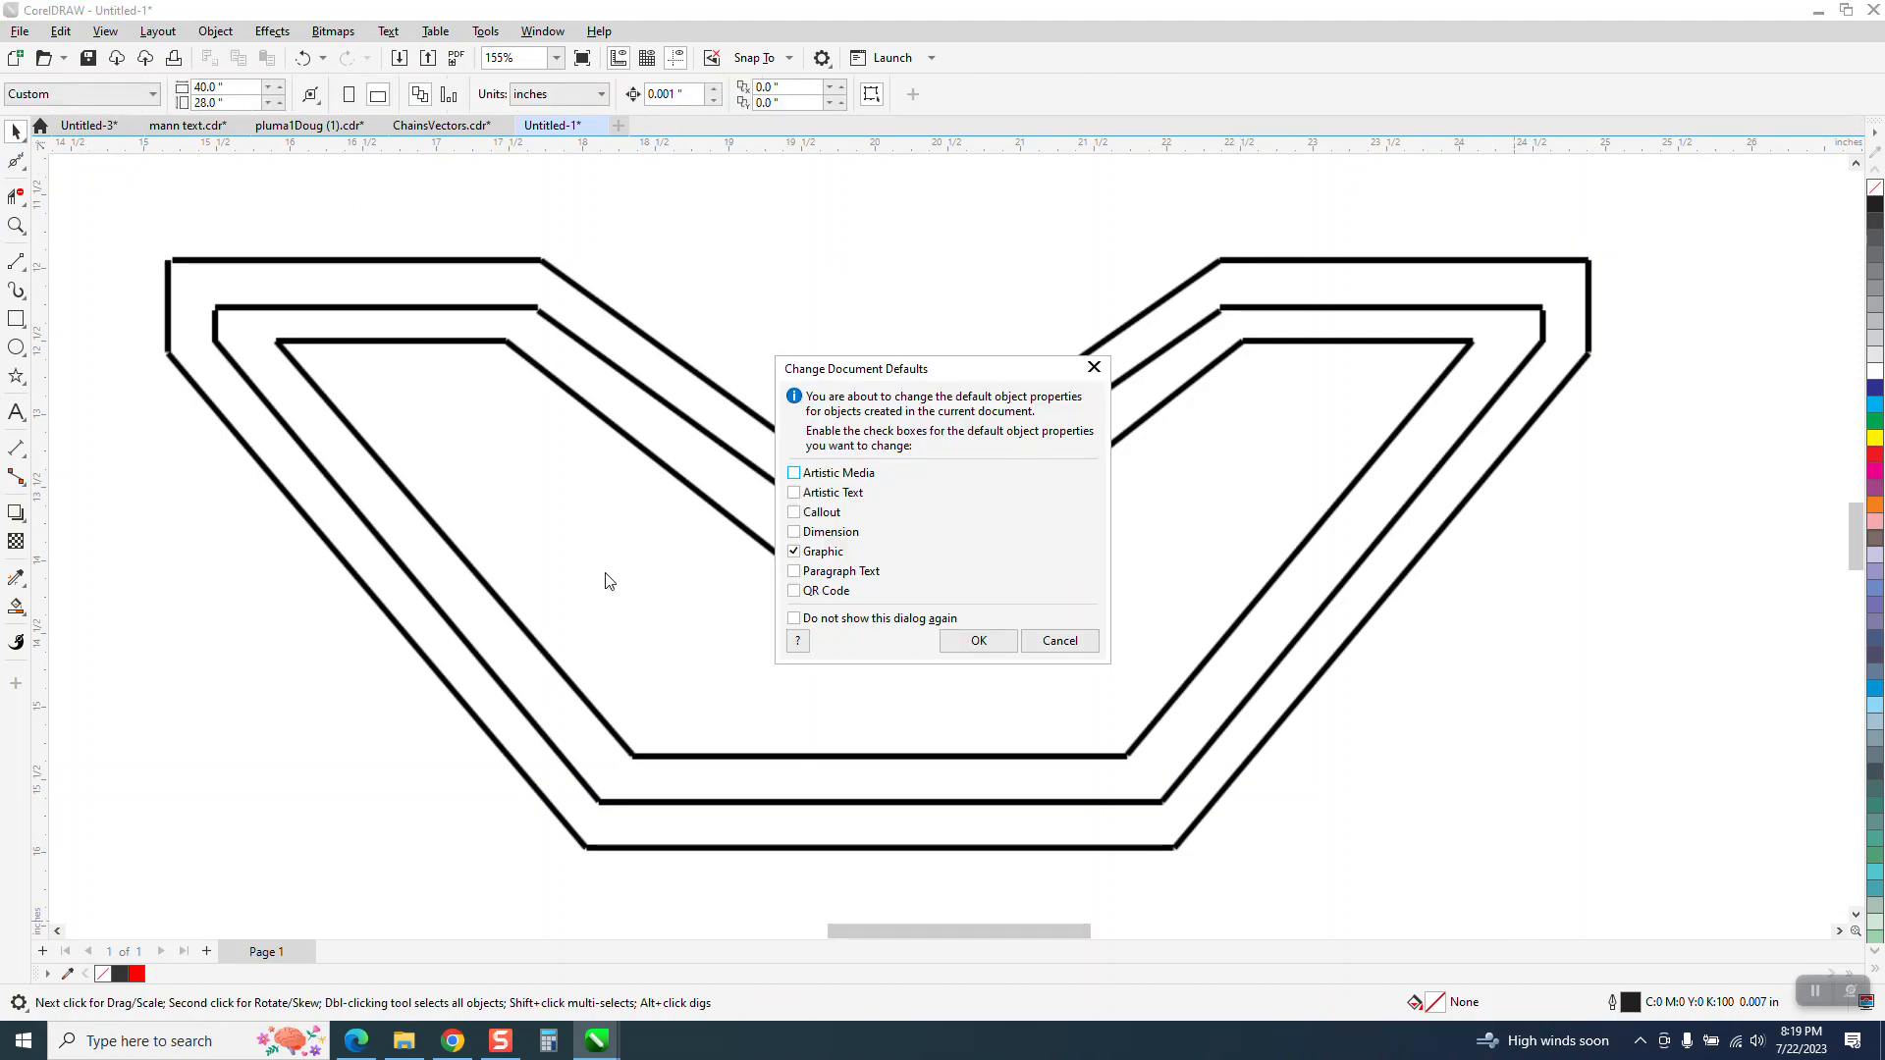
click(972, 639)
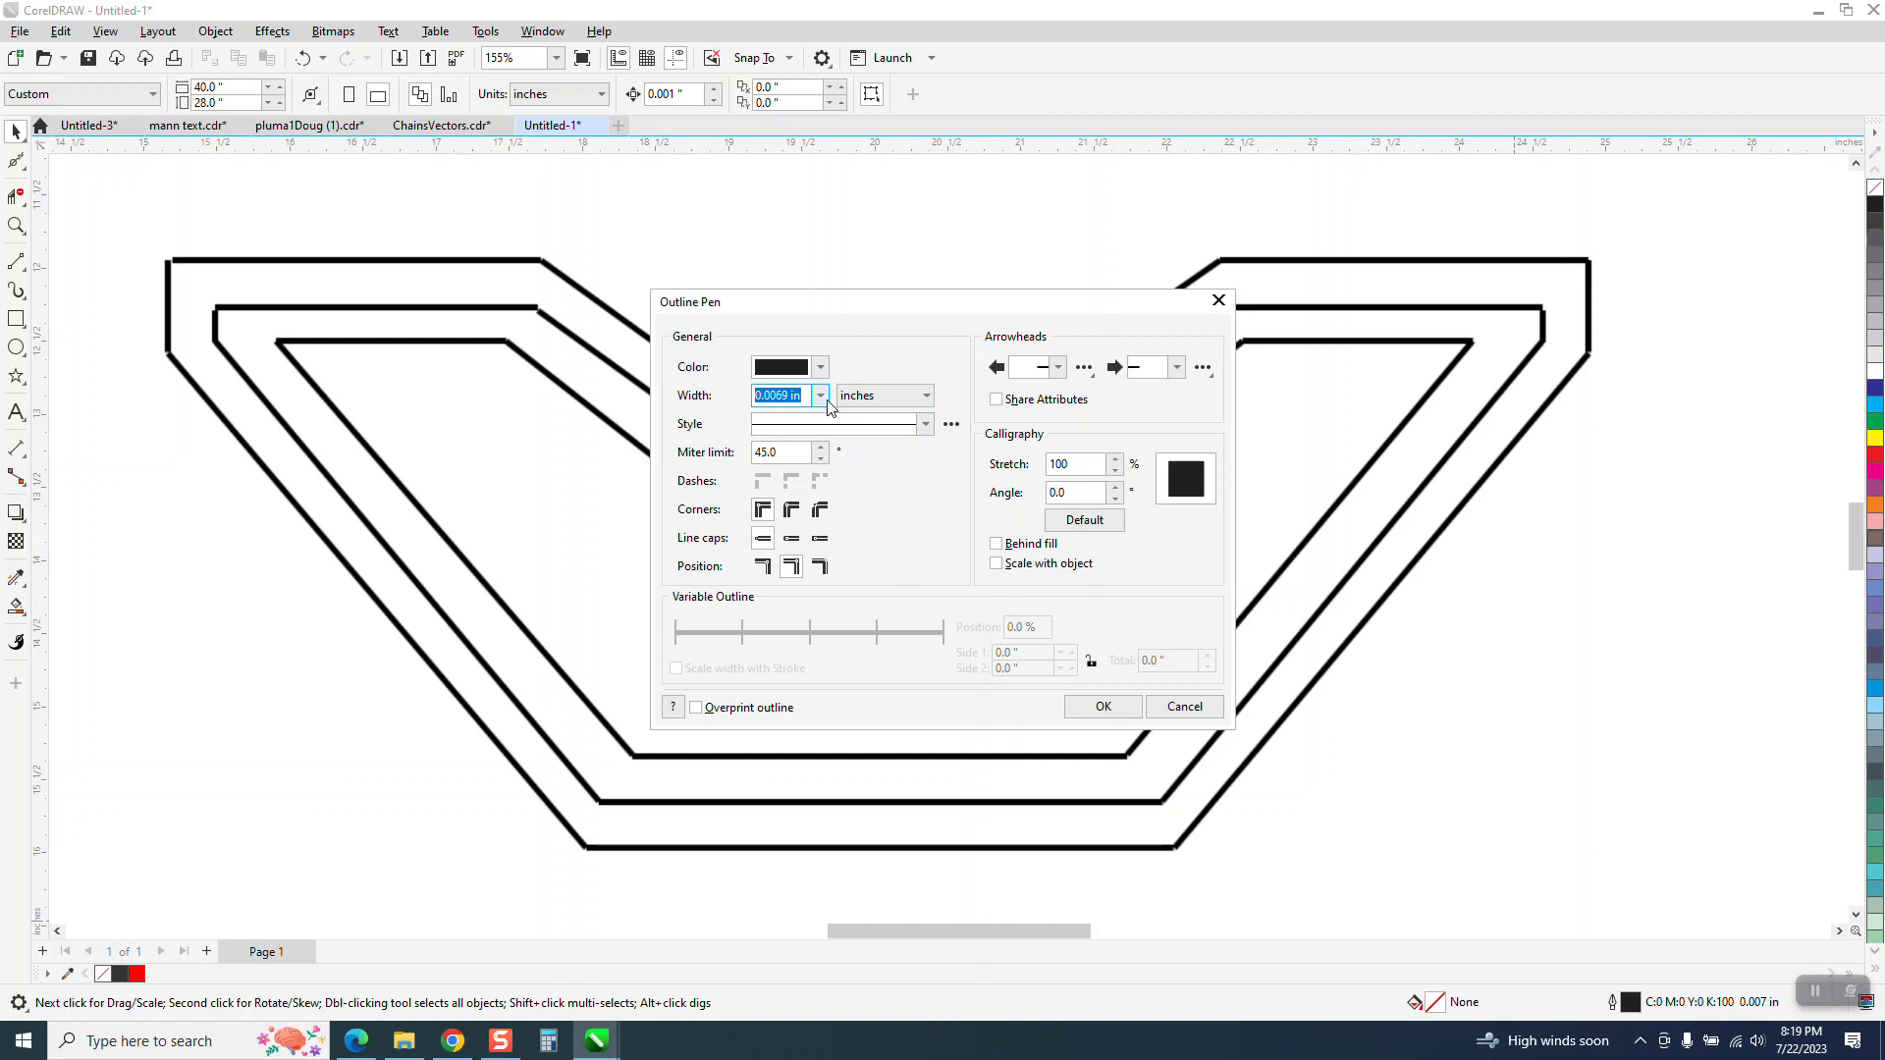
click(821, 396)
click(786, 429)
Set the default outline color to red (#FF0000) from the RGB palette and apply the new defaults
click(823, 368)
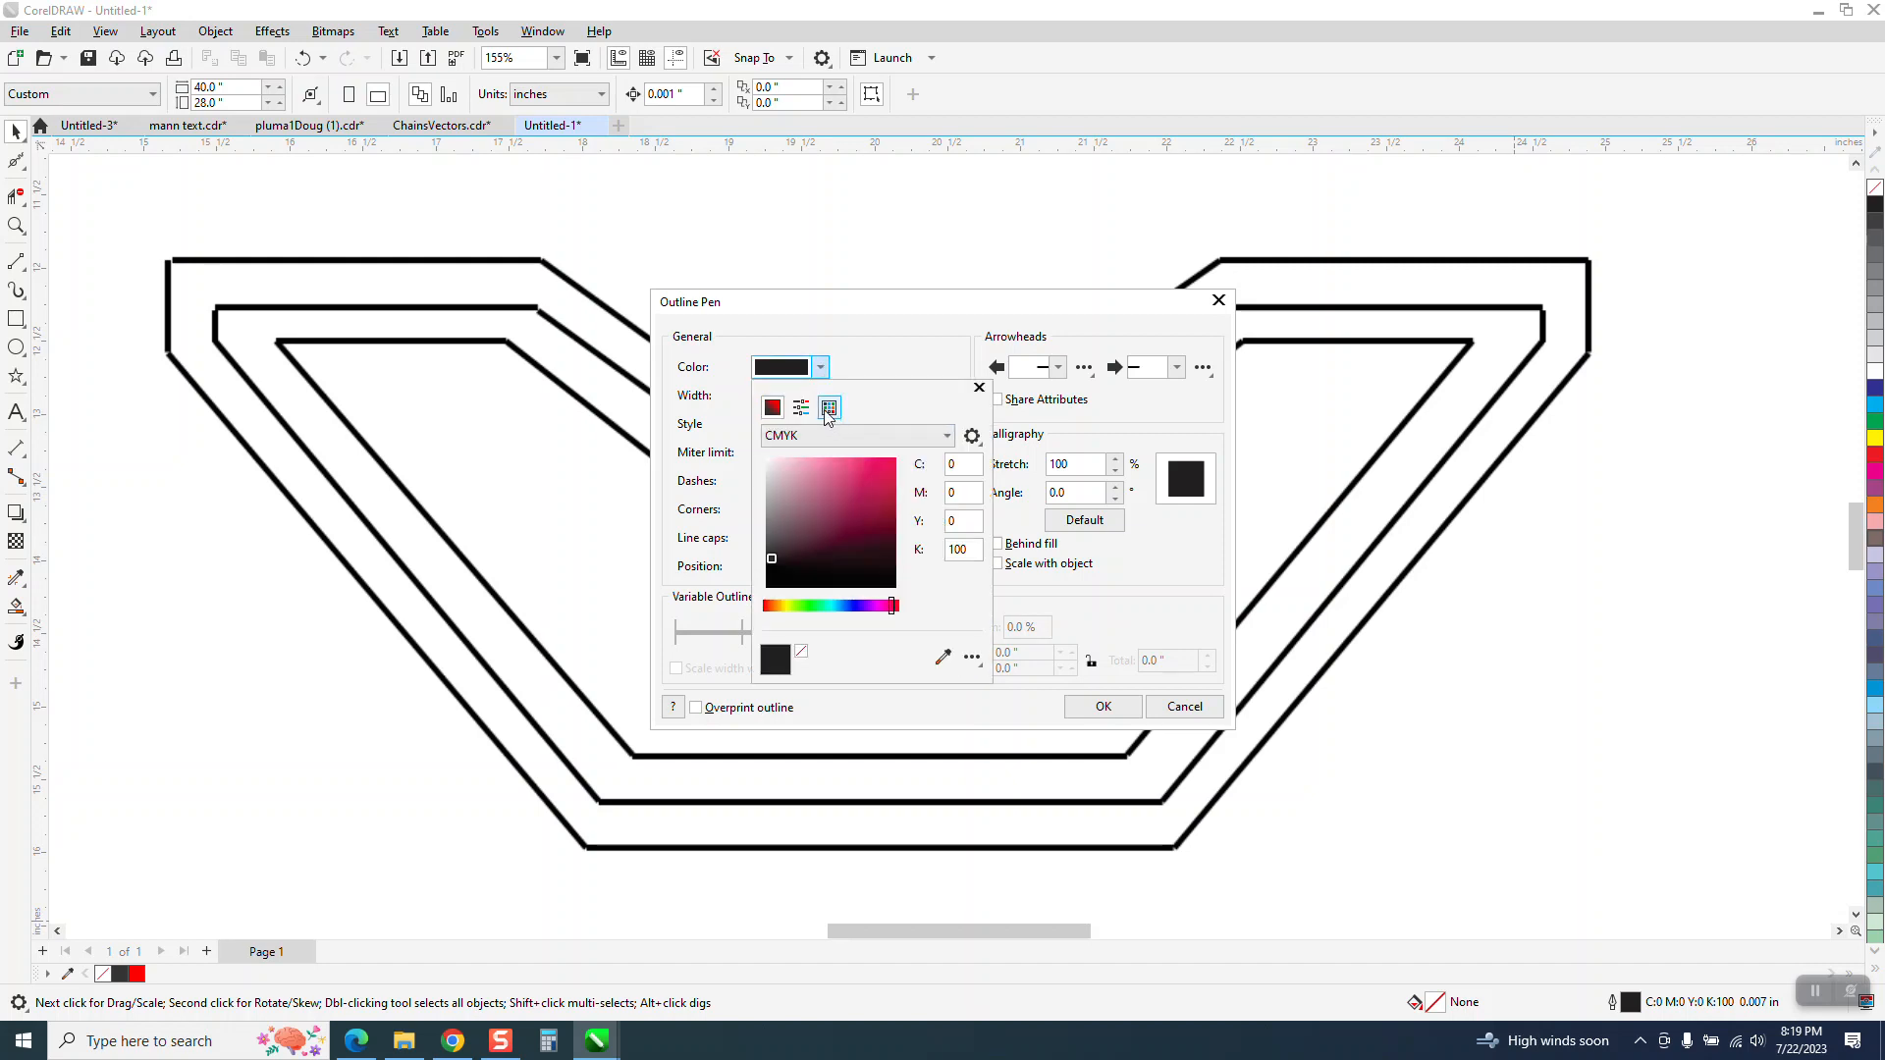
click(946, 436)
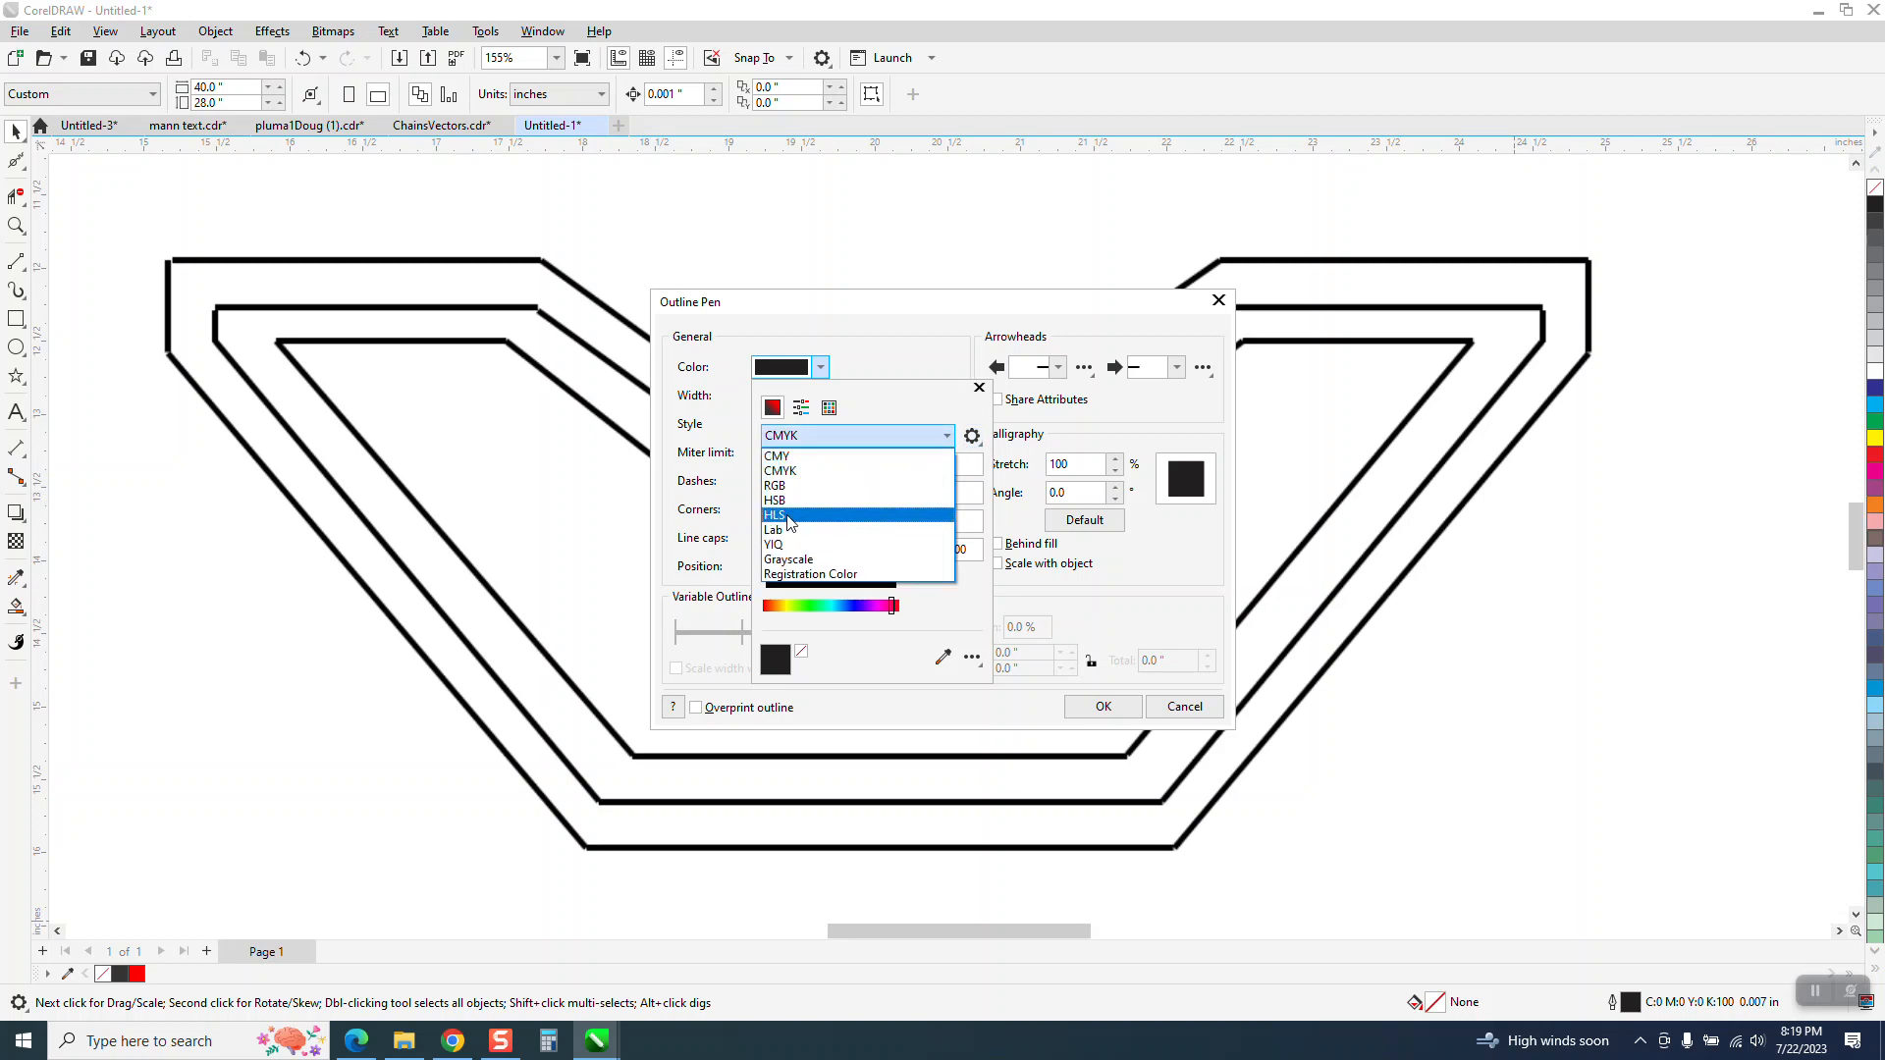
click(786, 486)
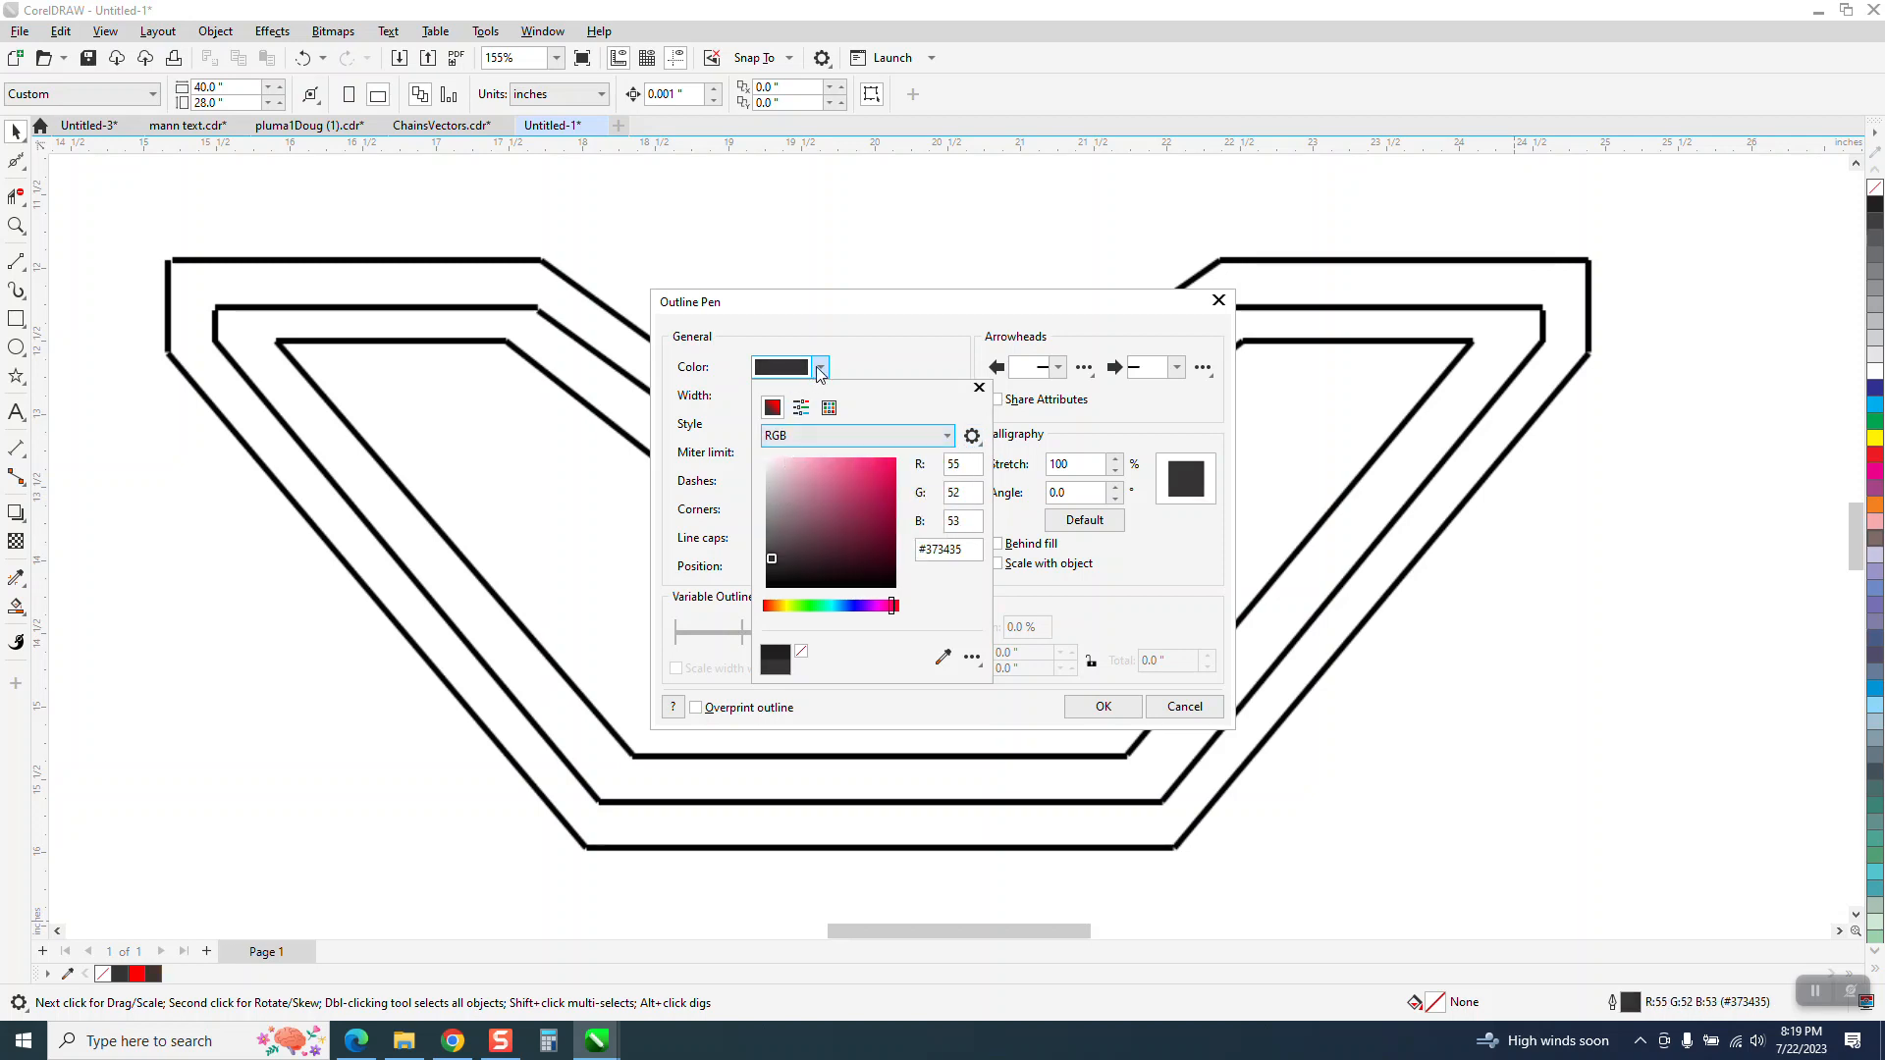
click(821, 369)
click(821, 369)
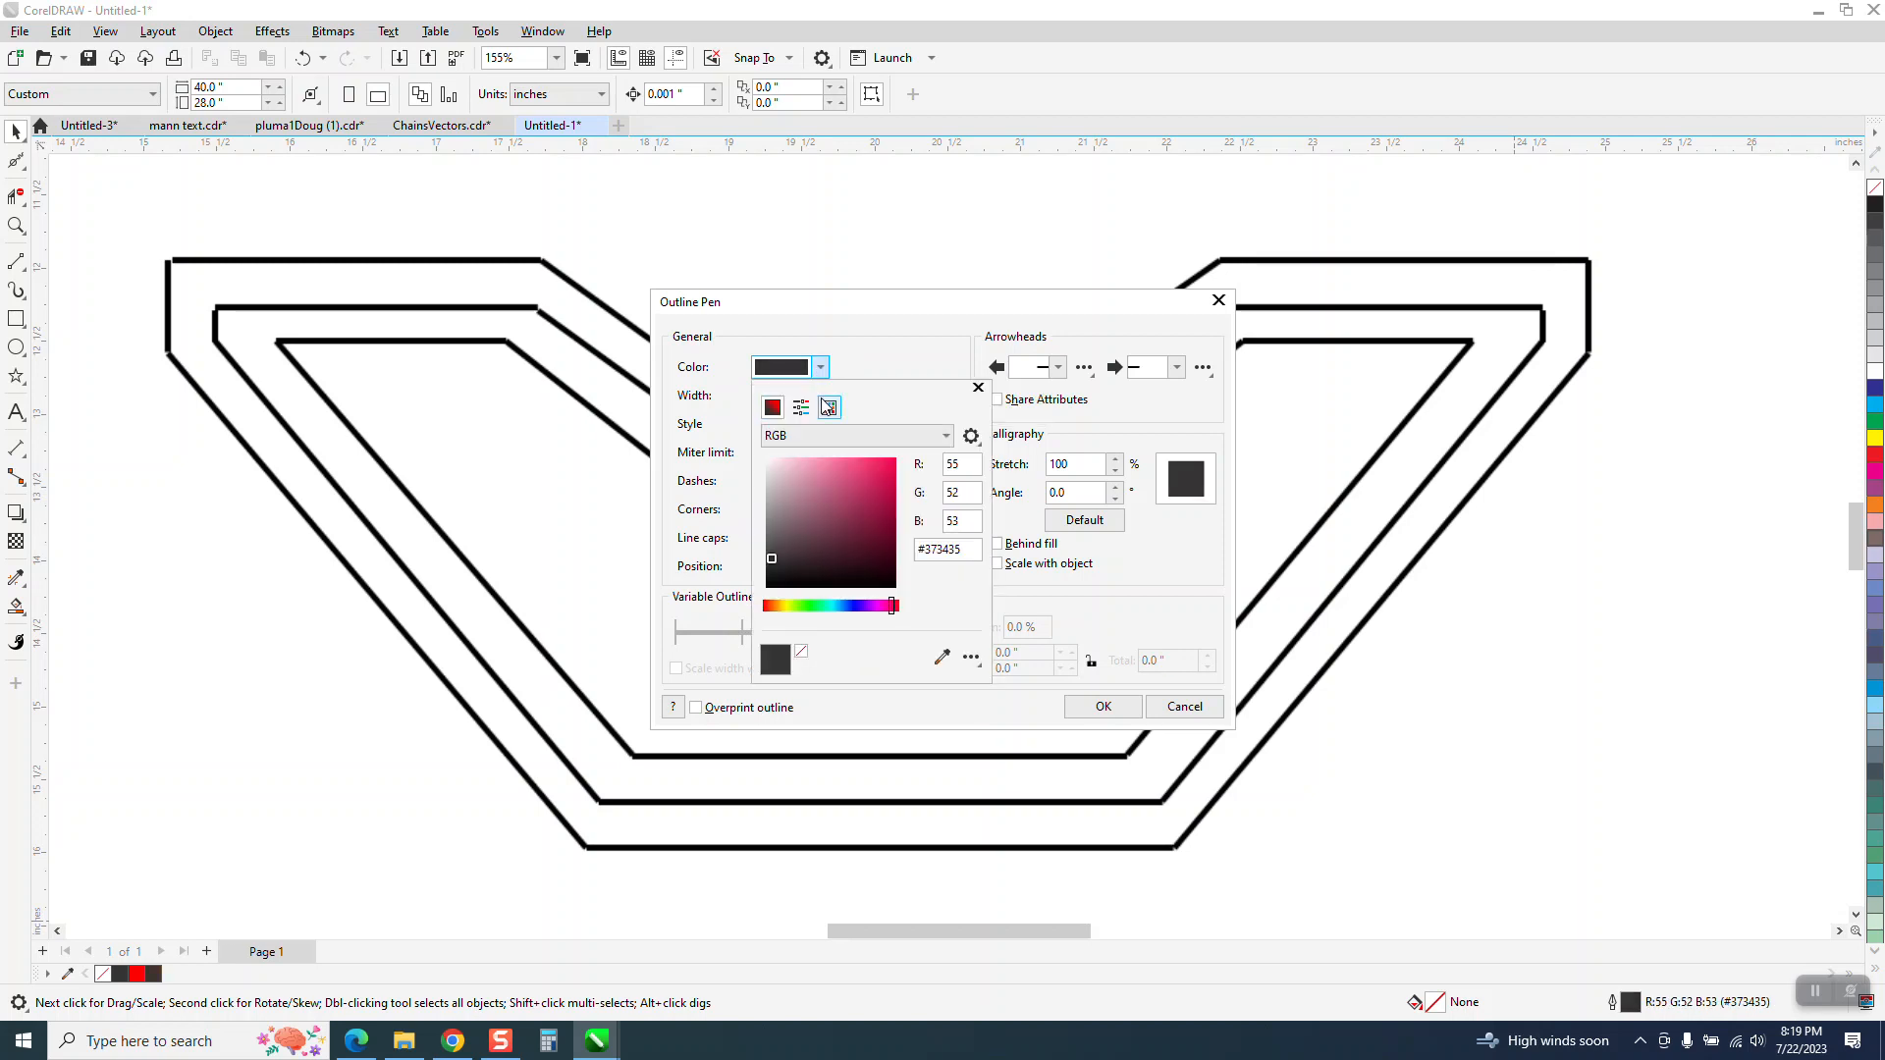
click(829, 406)
click(940, 488)
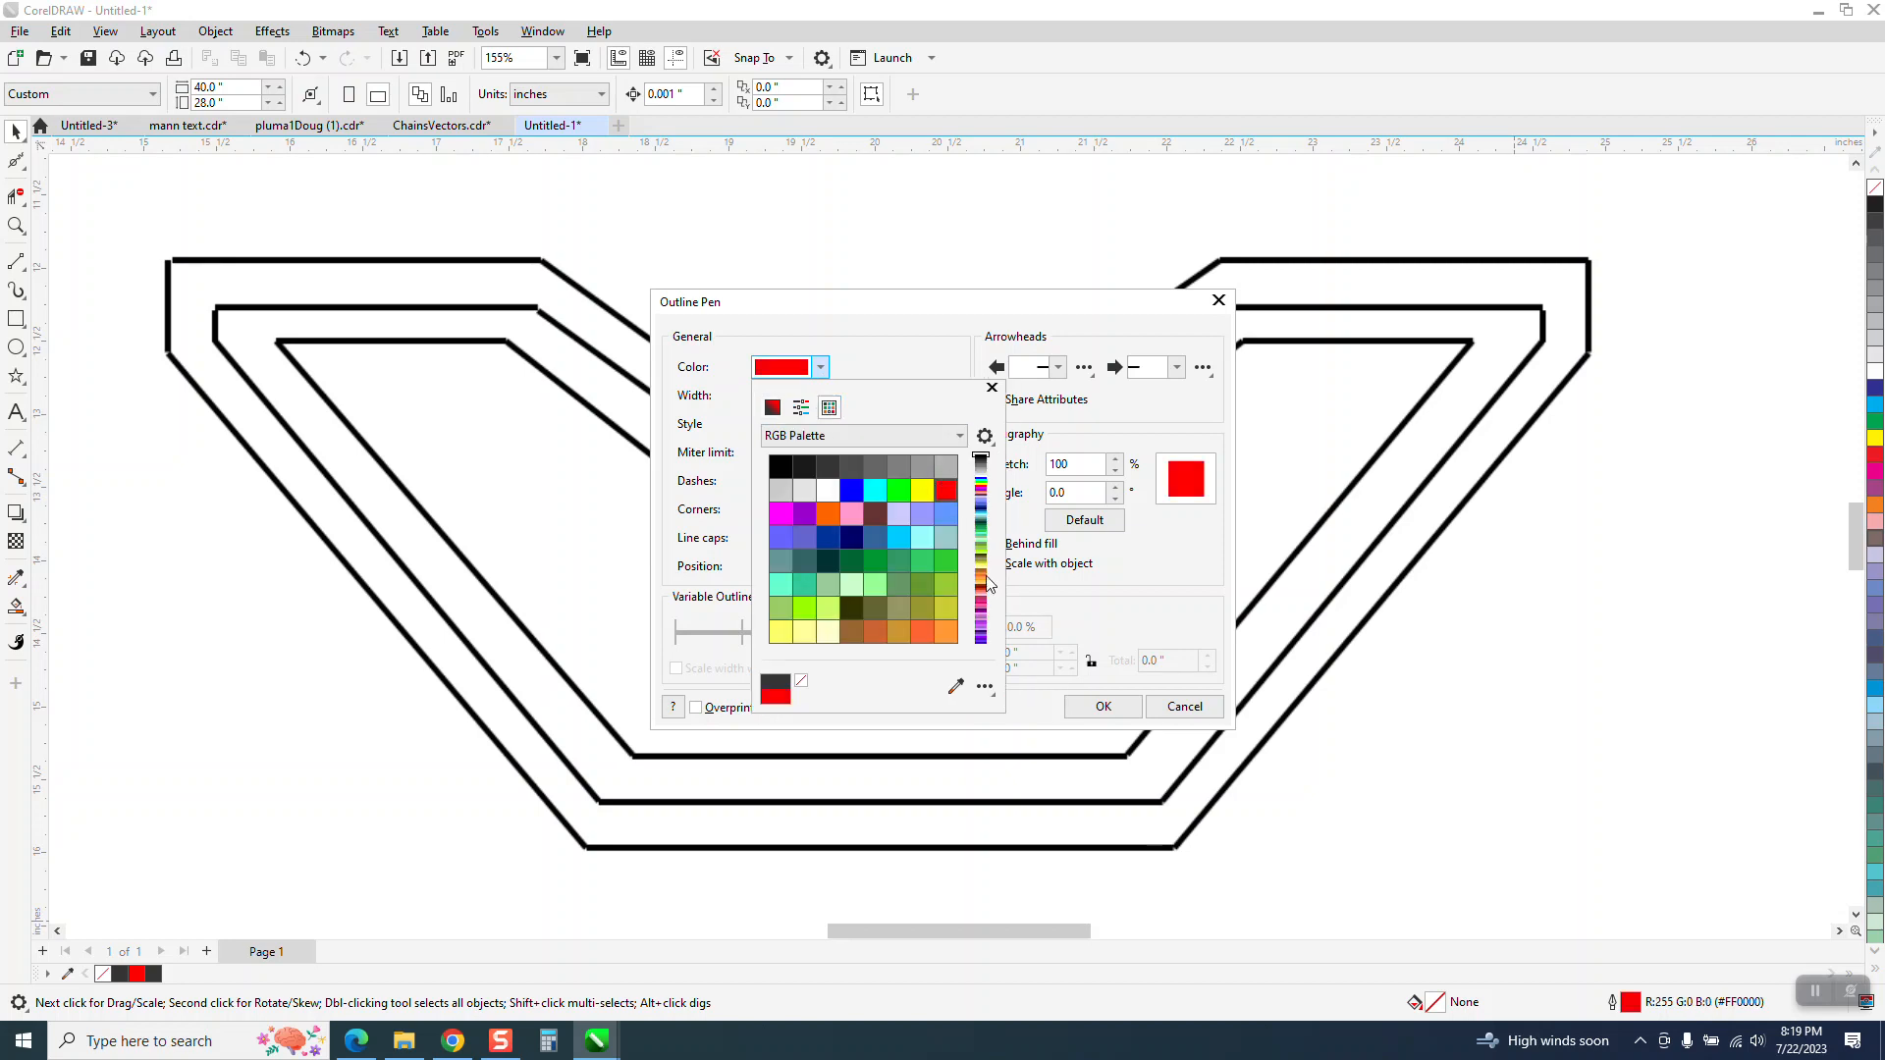
click(1099, 707)
click(1101, 707)
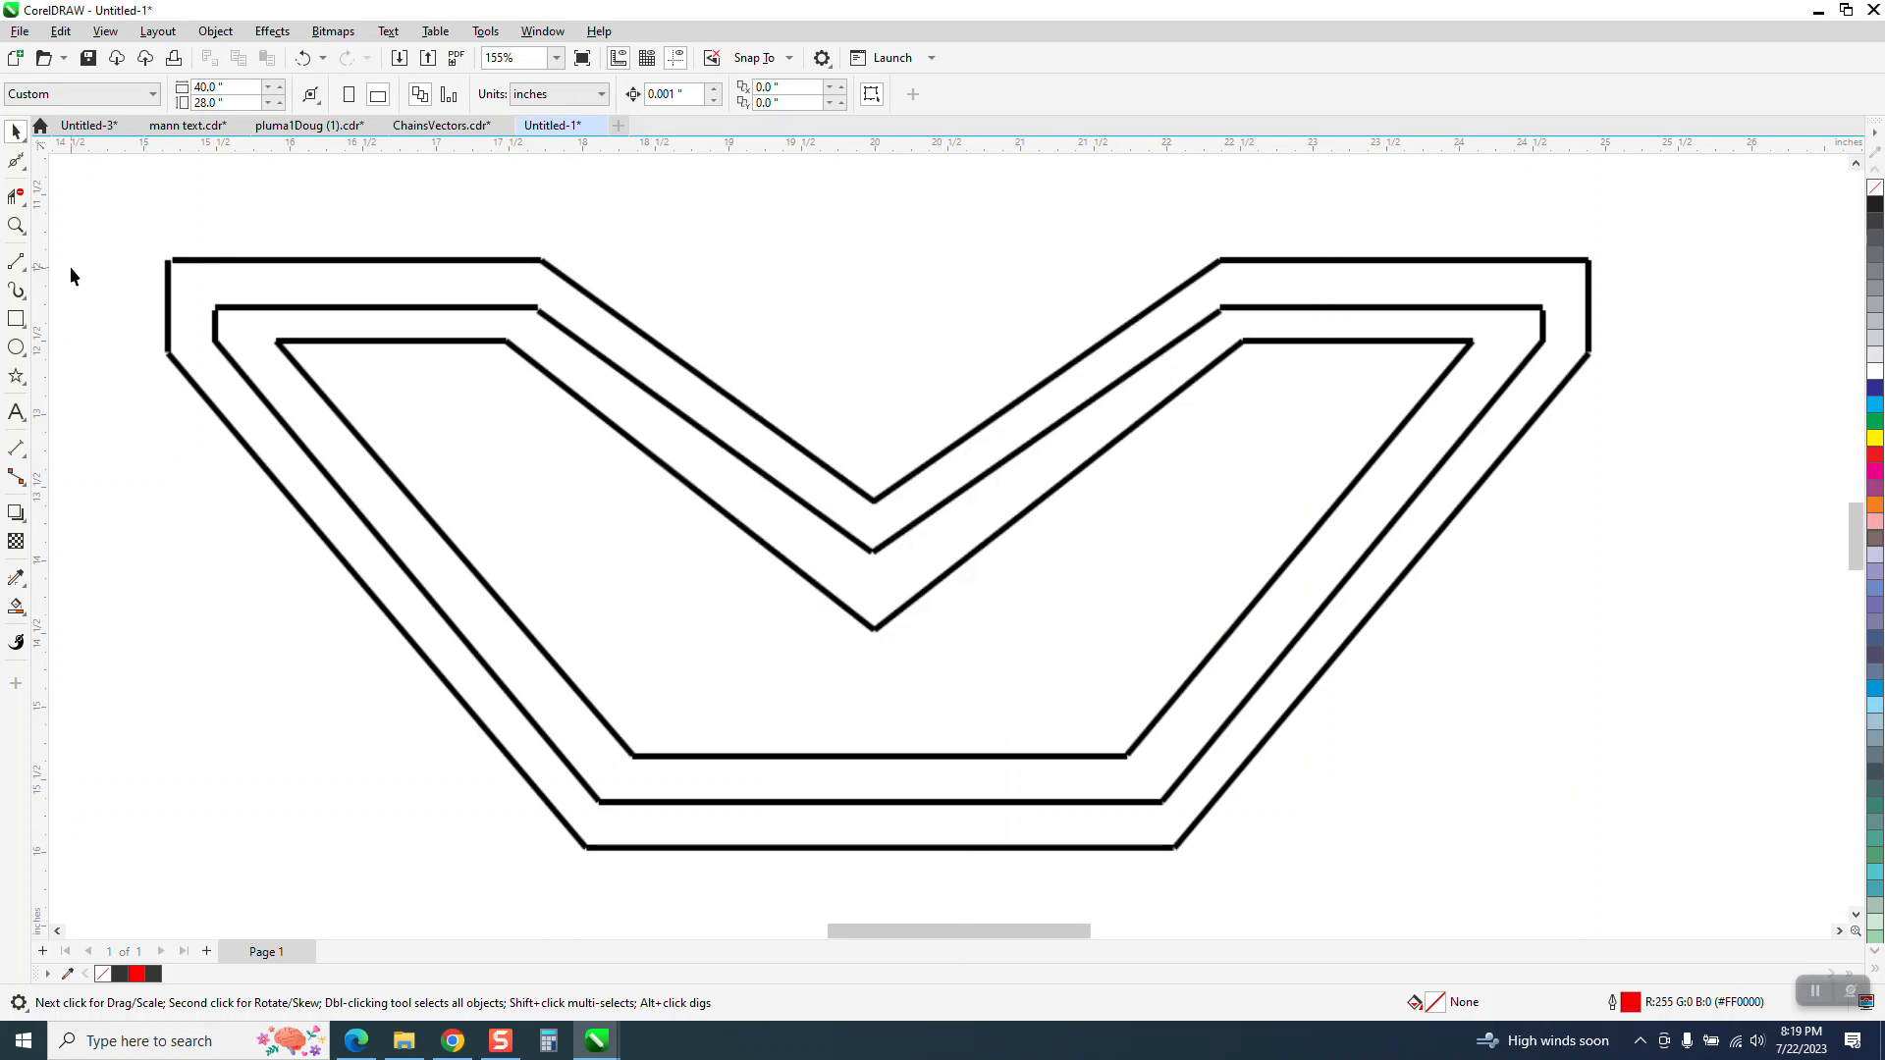
Draw a straight two-point line about 9.74 inches long between the shape's outer upper-left and upper-right corners
click(20, 260)
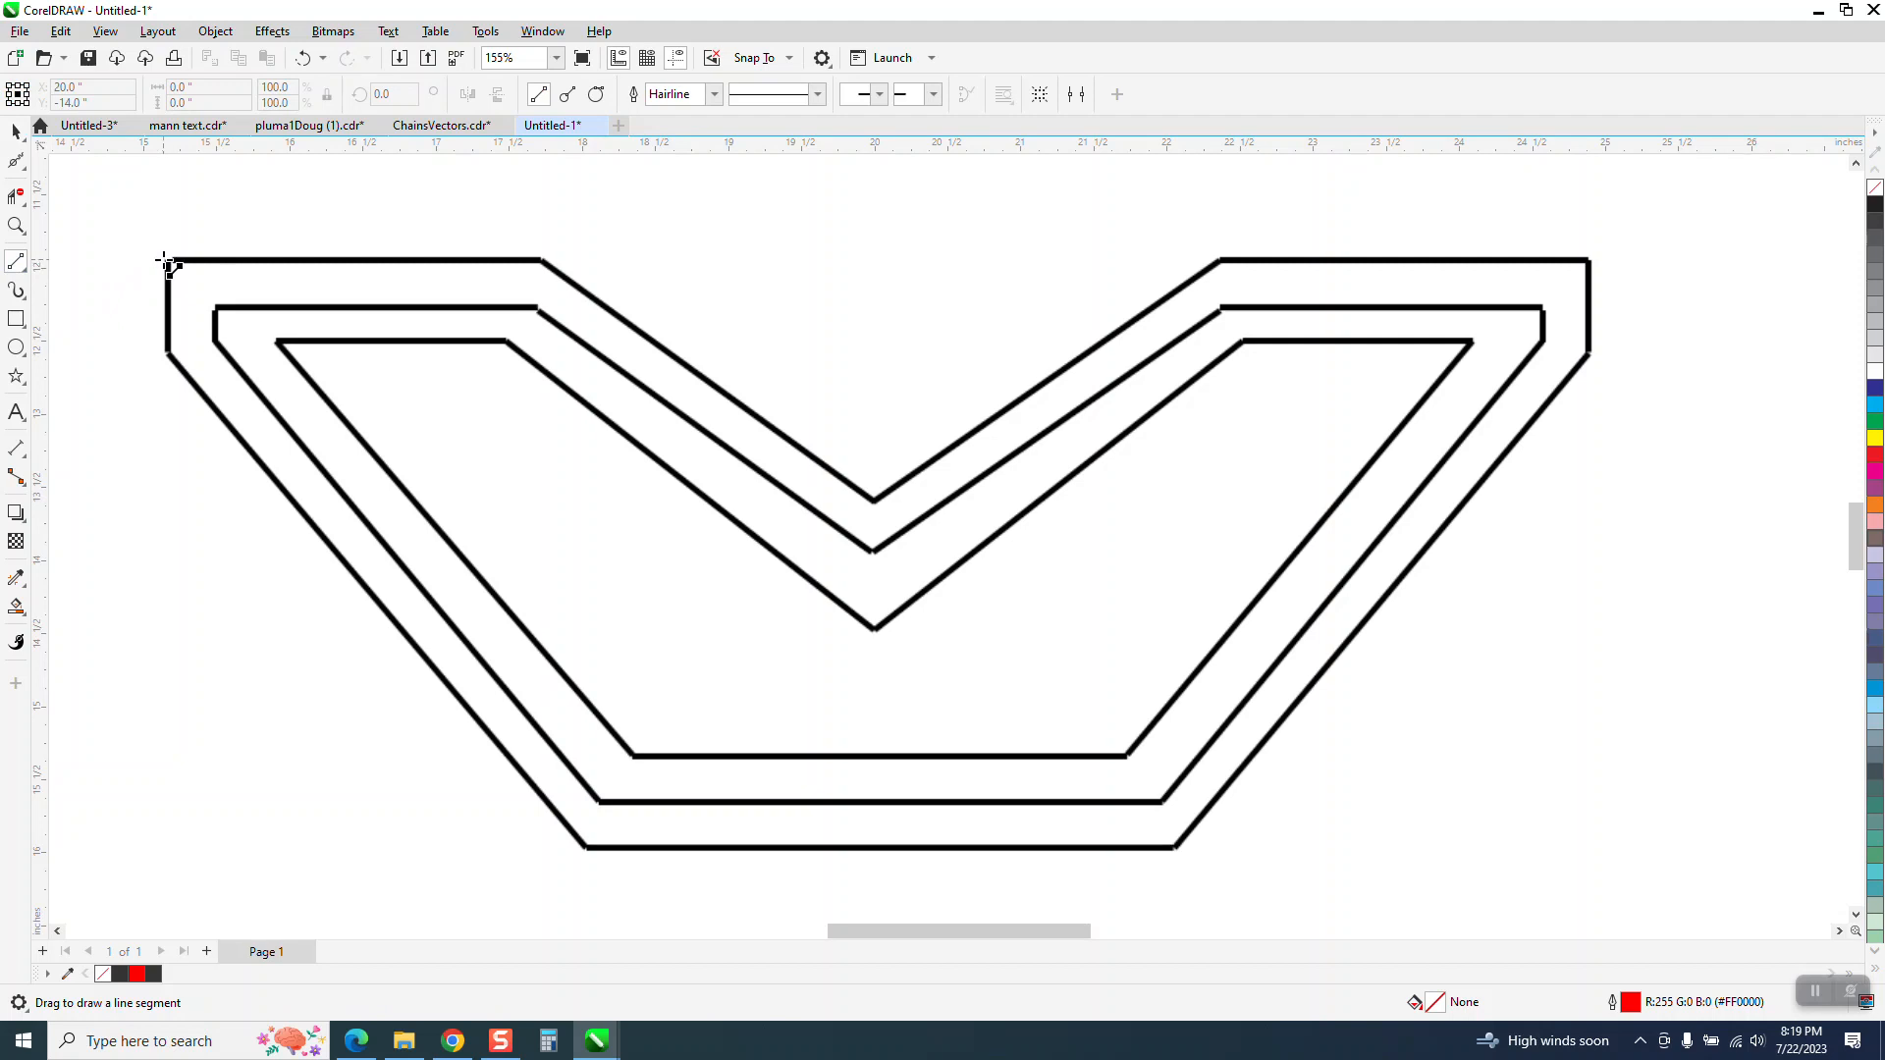
drag(168, 260, 1591, 260)
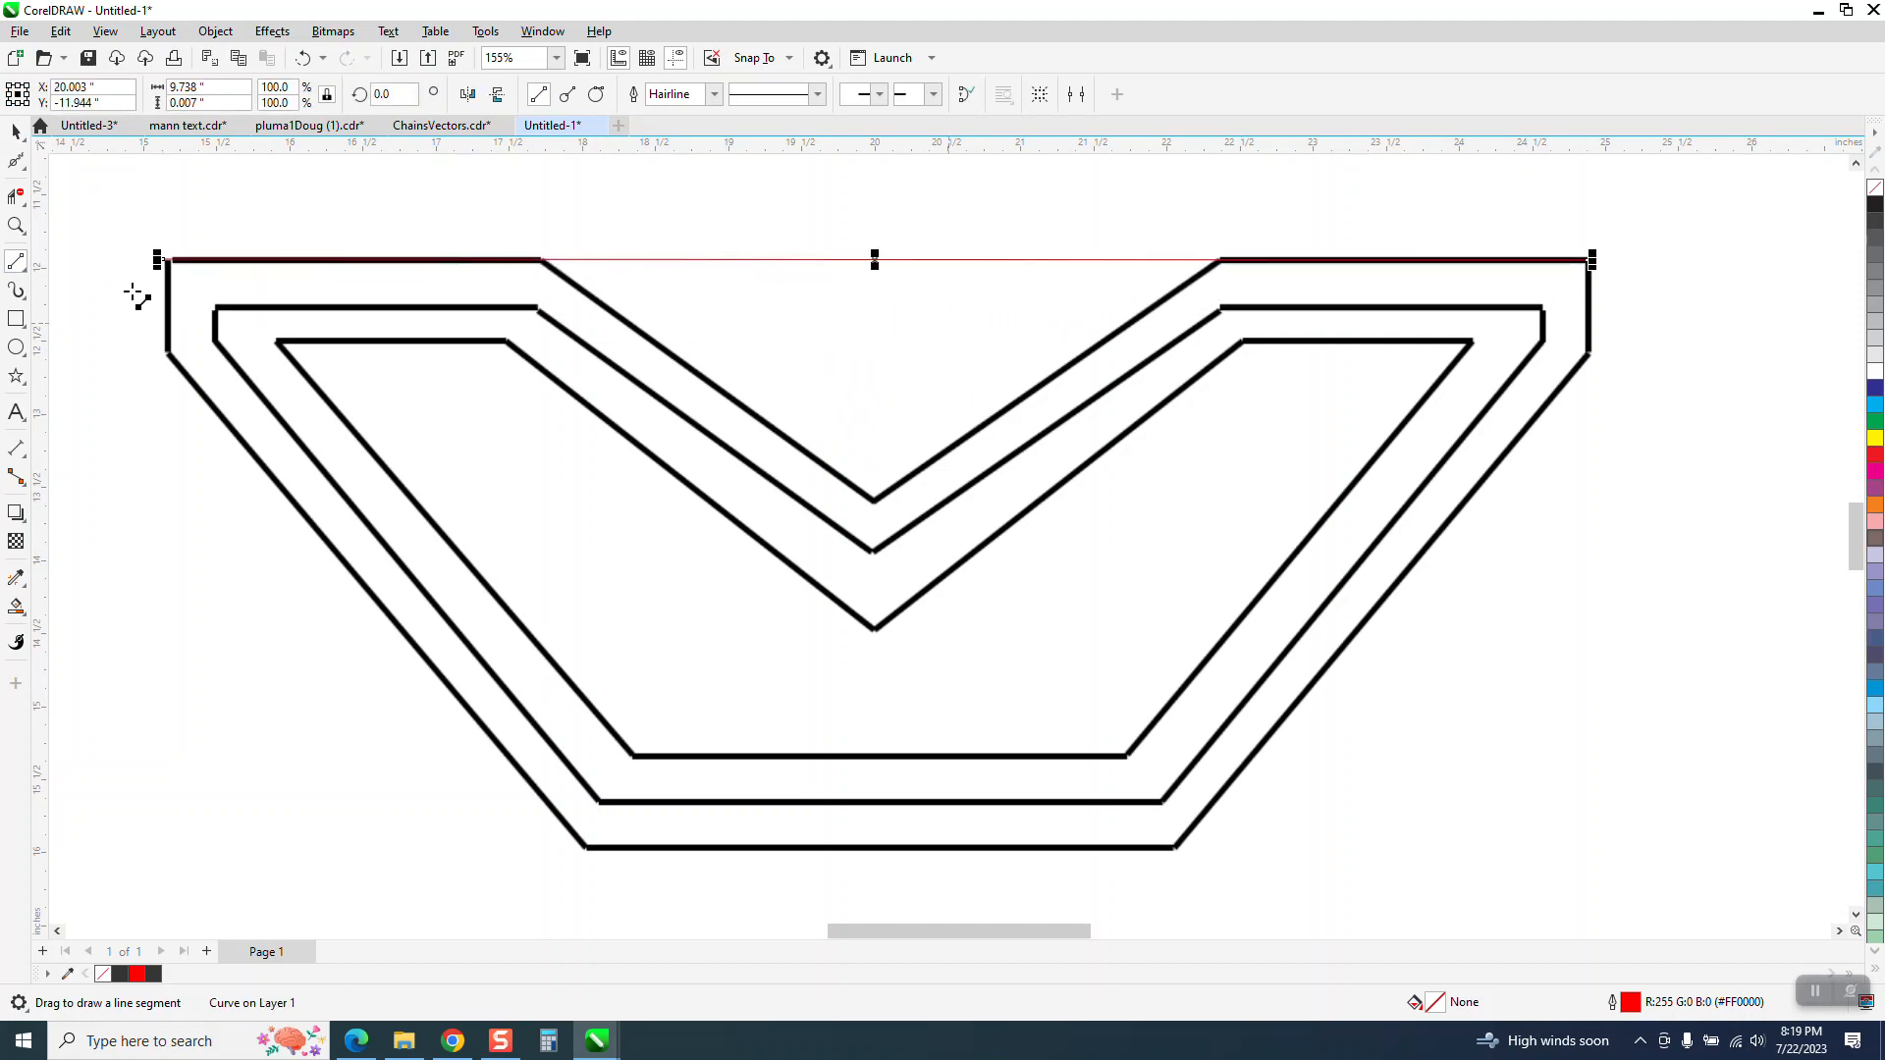
Add a vertical guideline and centre it on the page at 20 inches
drag(197, 259, 335, 256)
key(p)
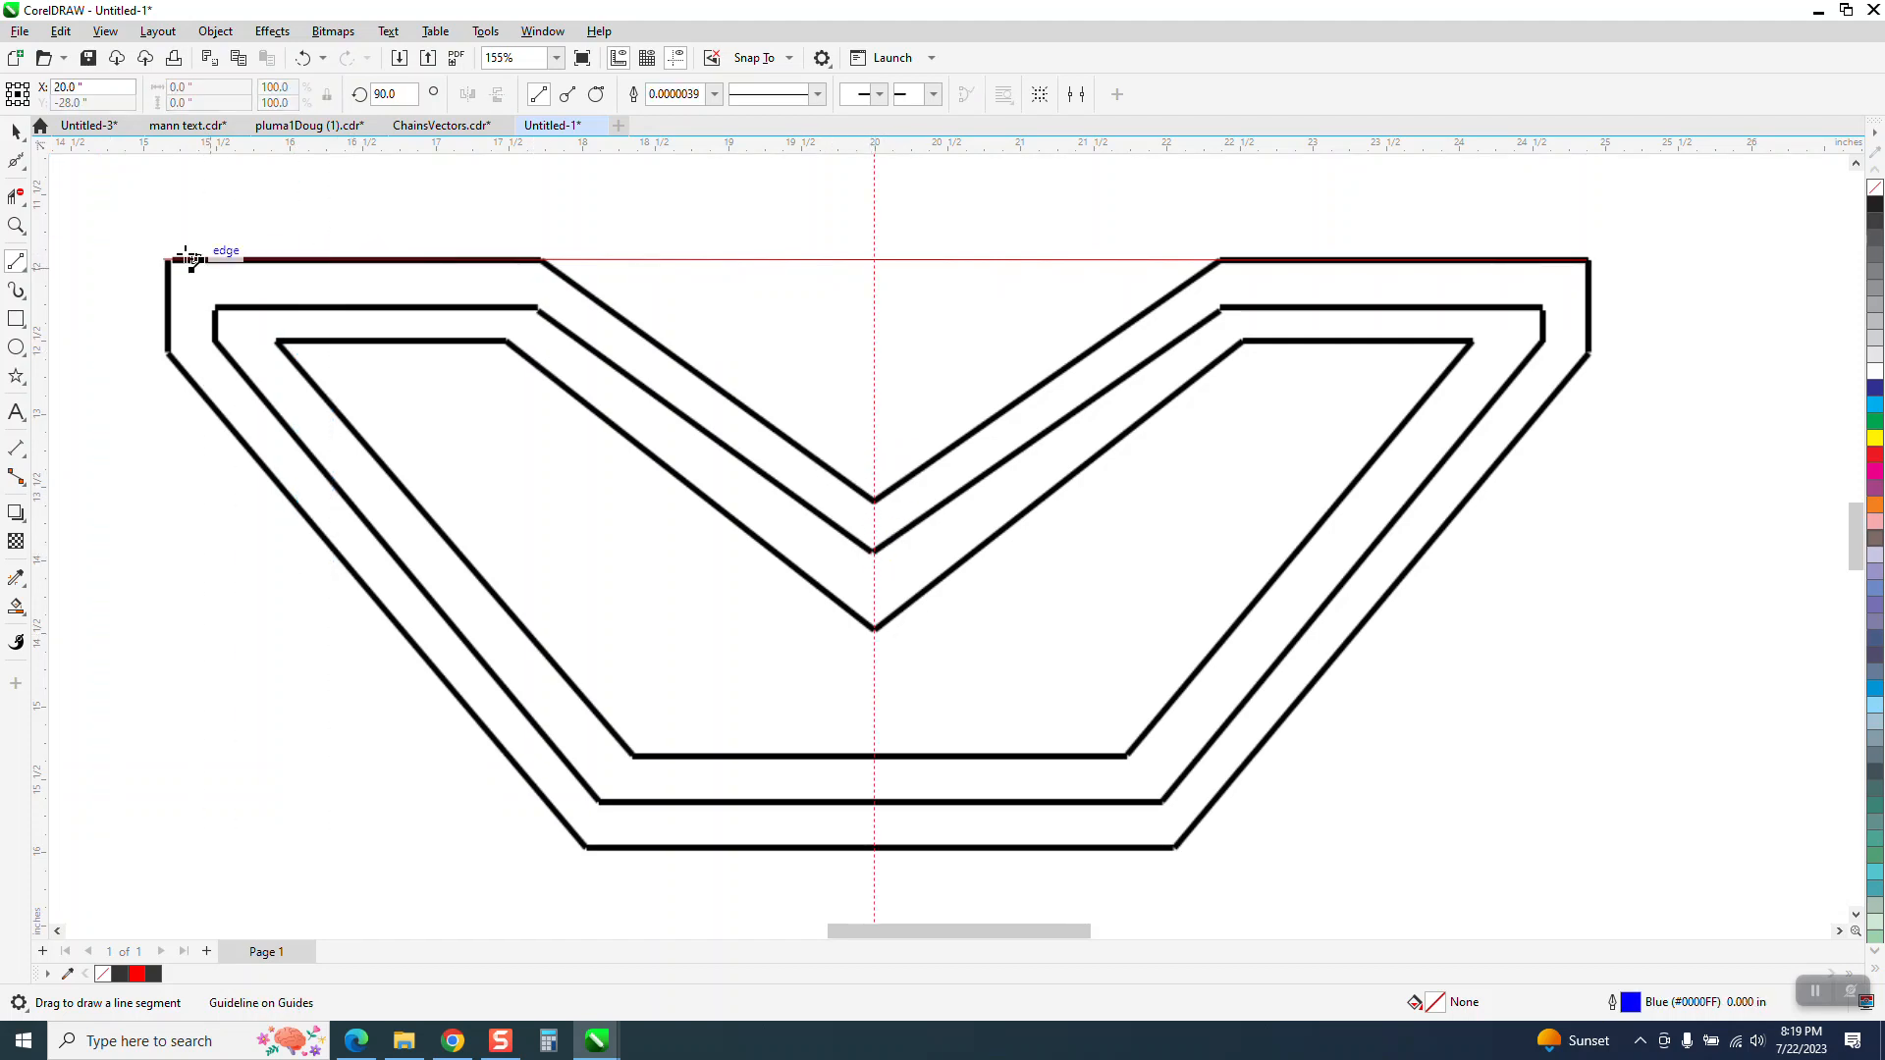
Add nodes on the red top line at both inner corners and the centre guideline, and pull the centre node down to the outer V's tip
click(15, 226)
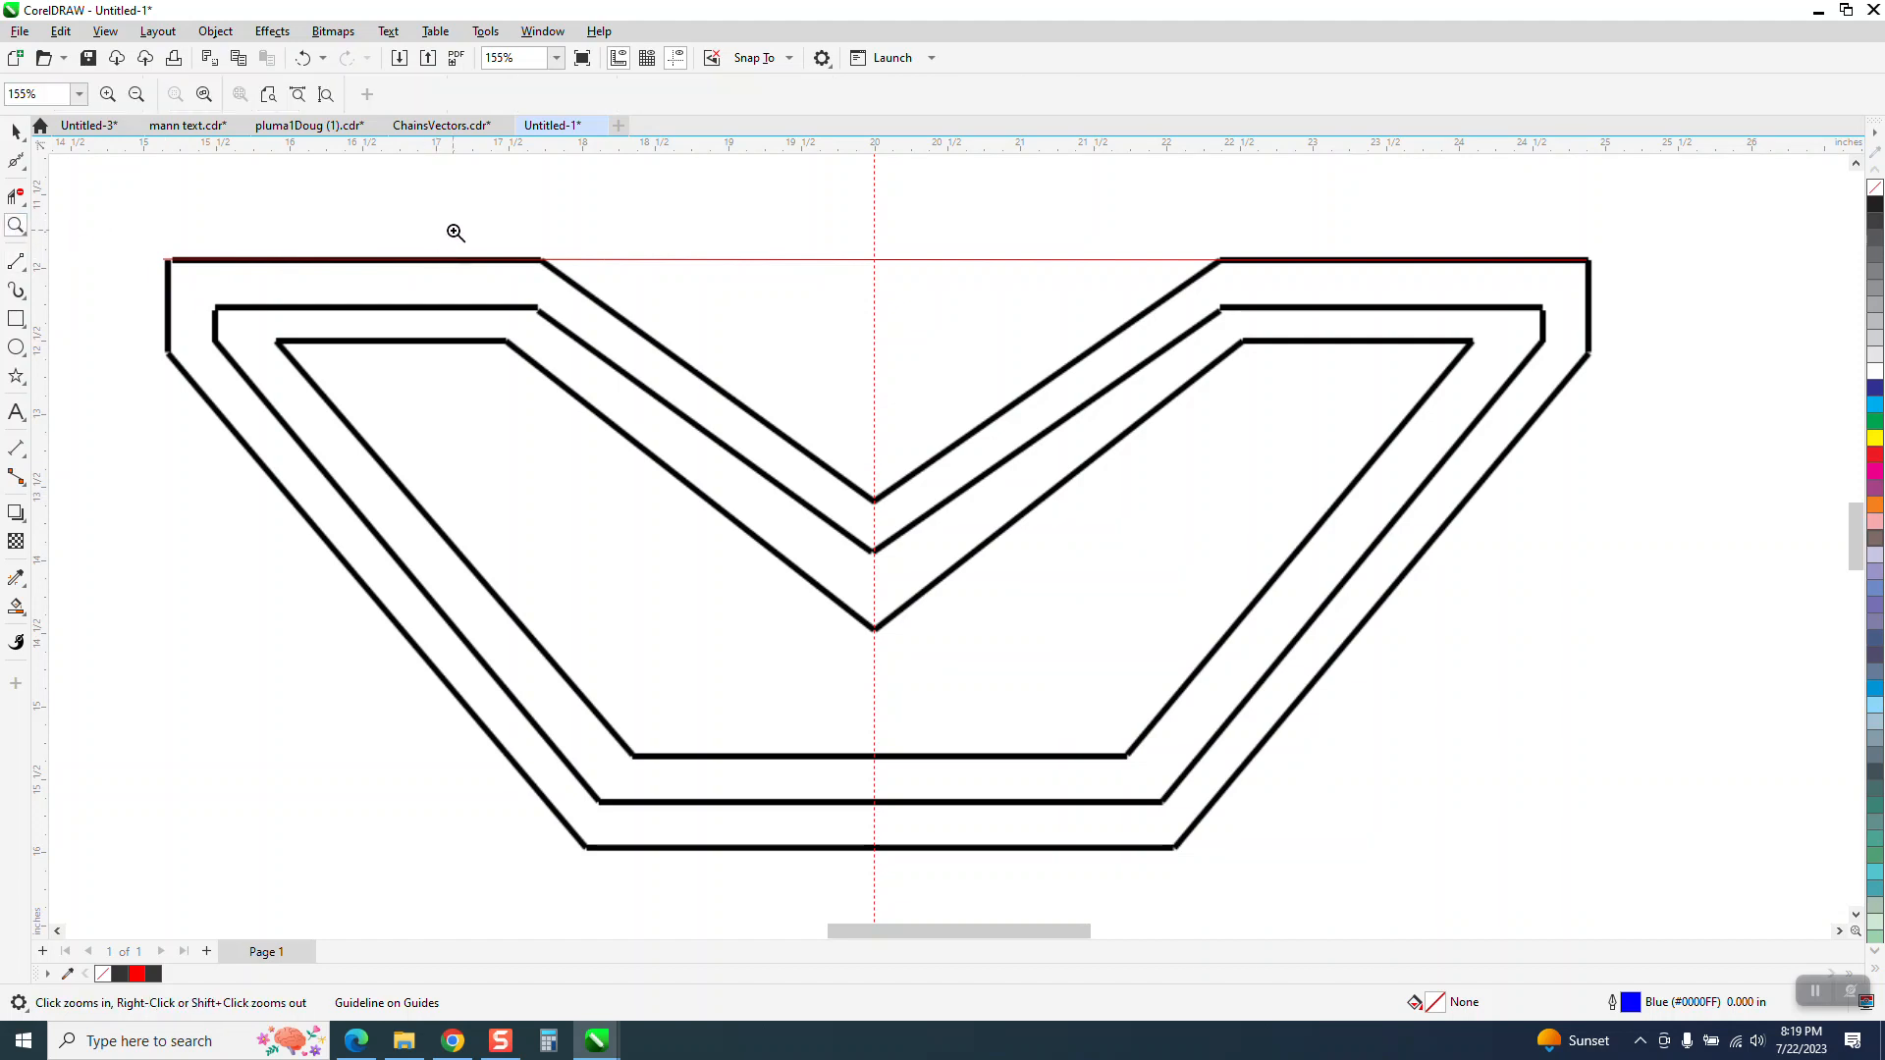
drag(1404, 456, 1576, 491)
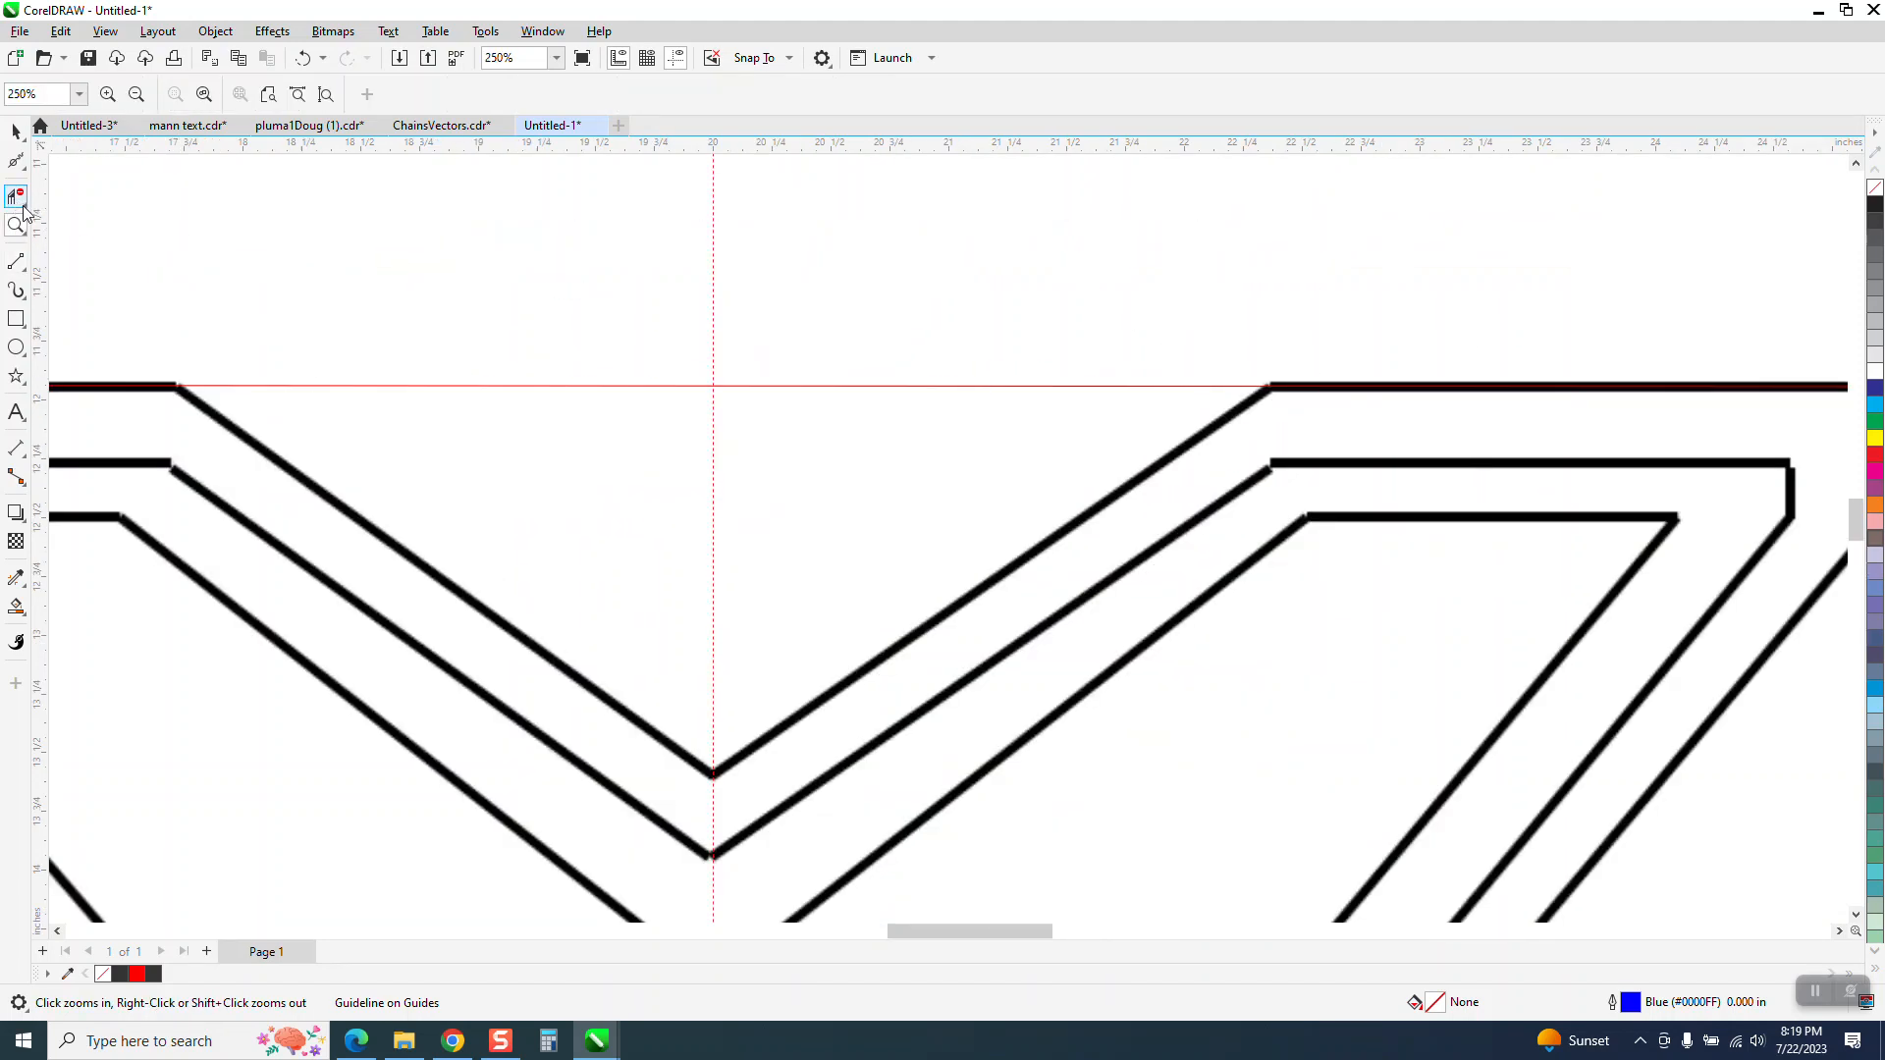
click(16, 160)
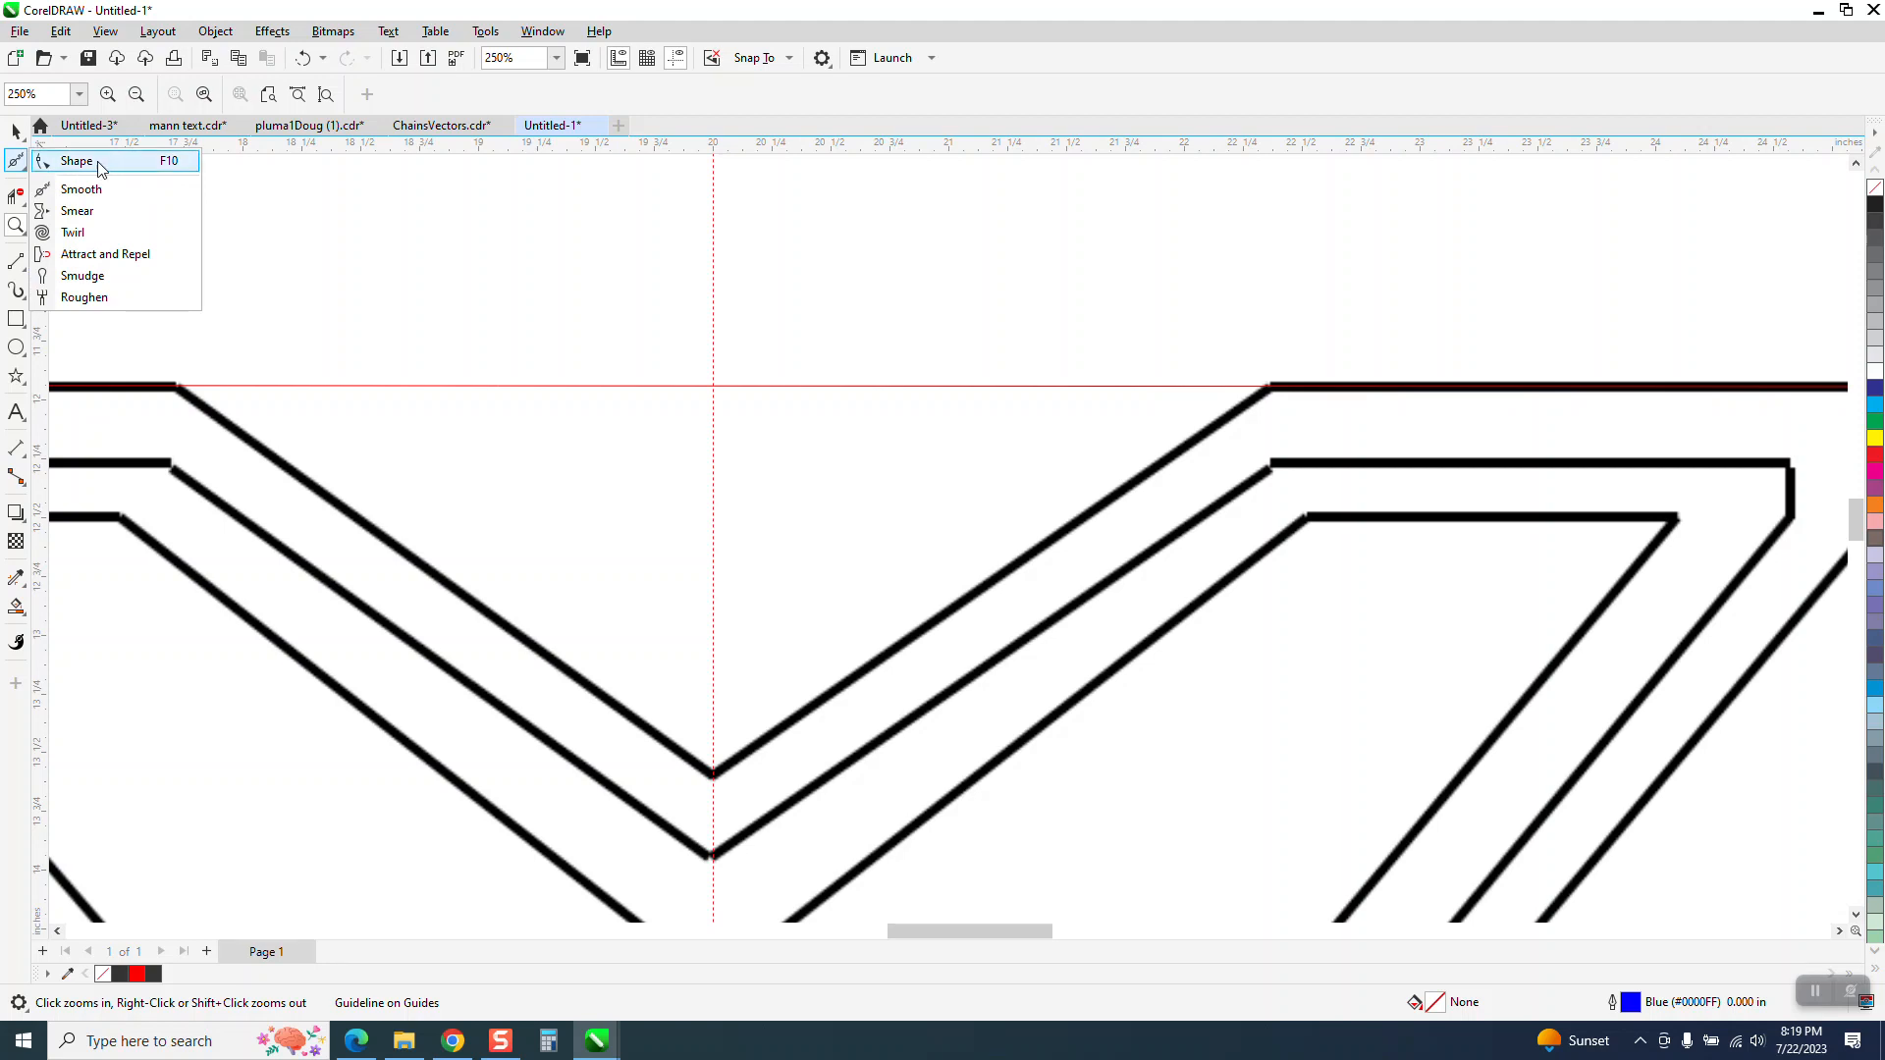
click(93, 158)
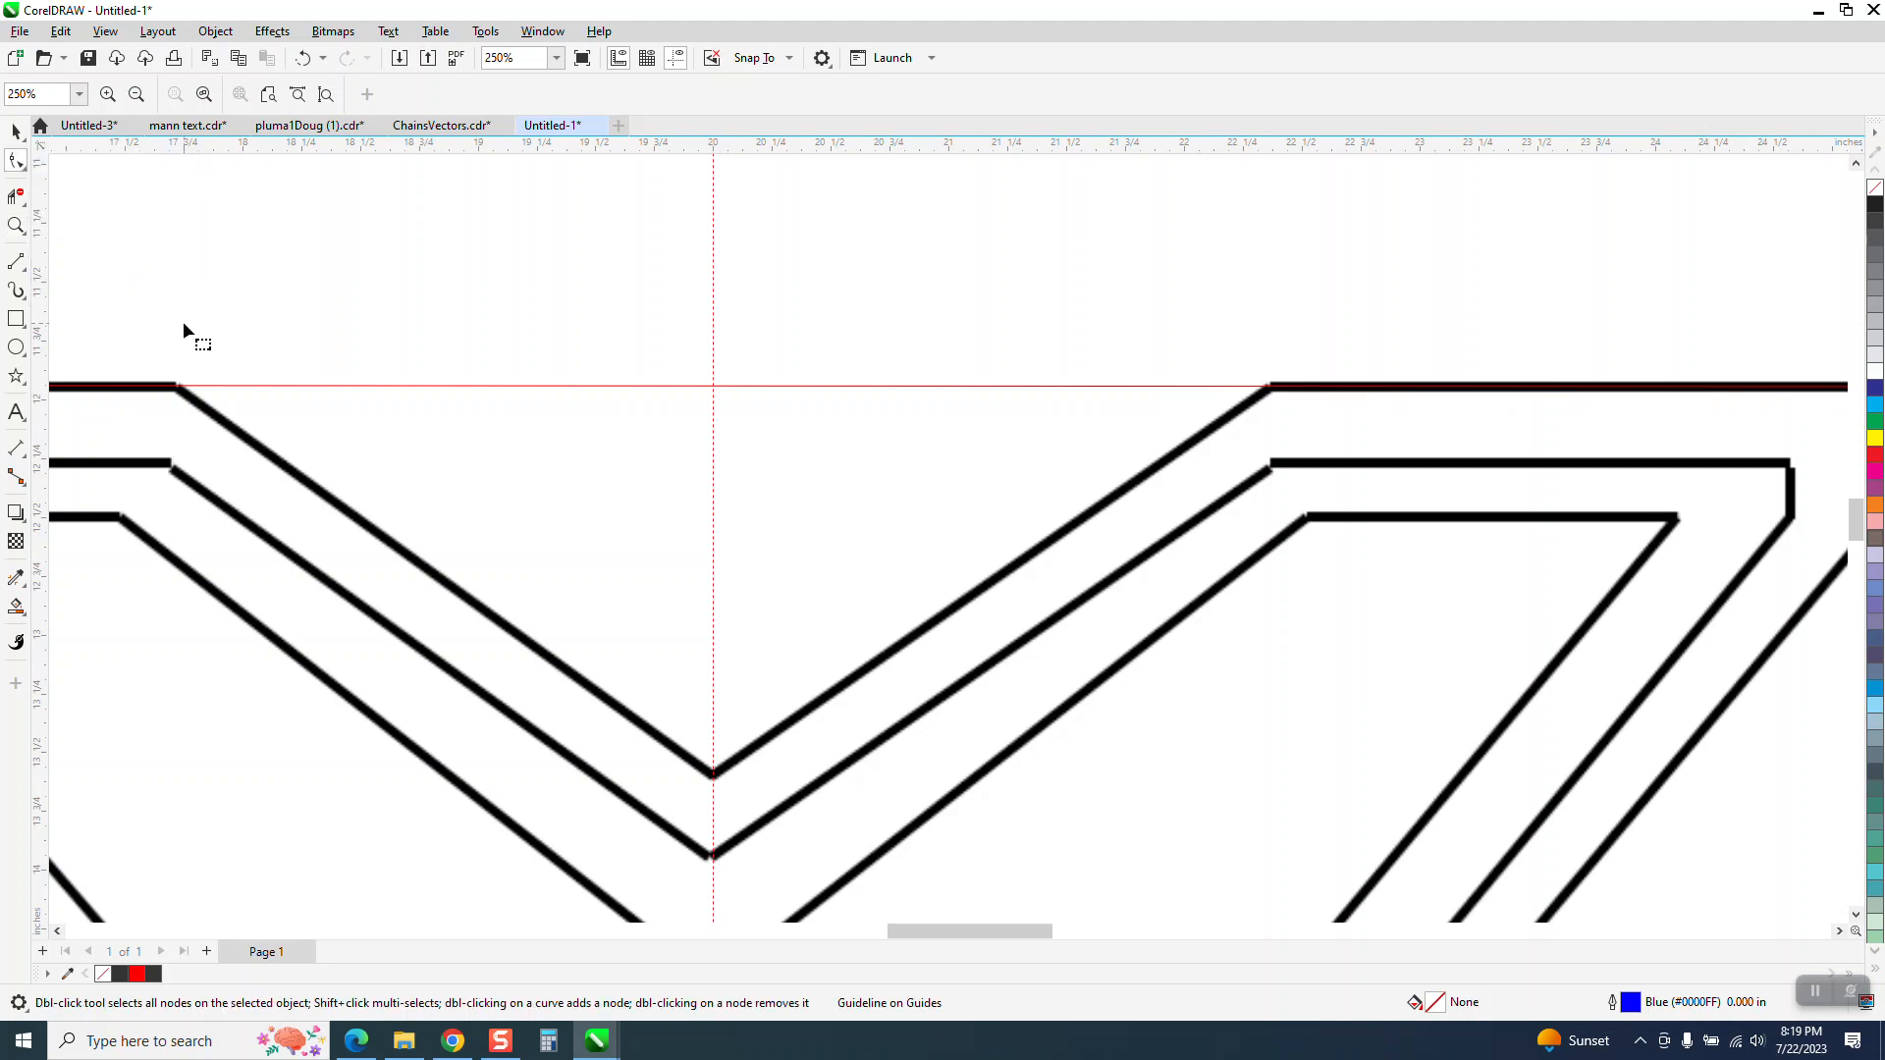
click(178, 387)
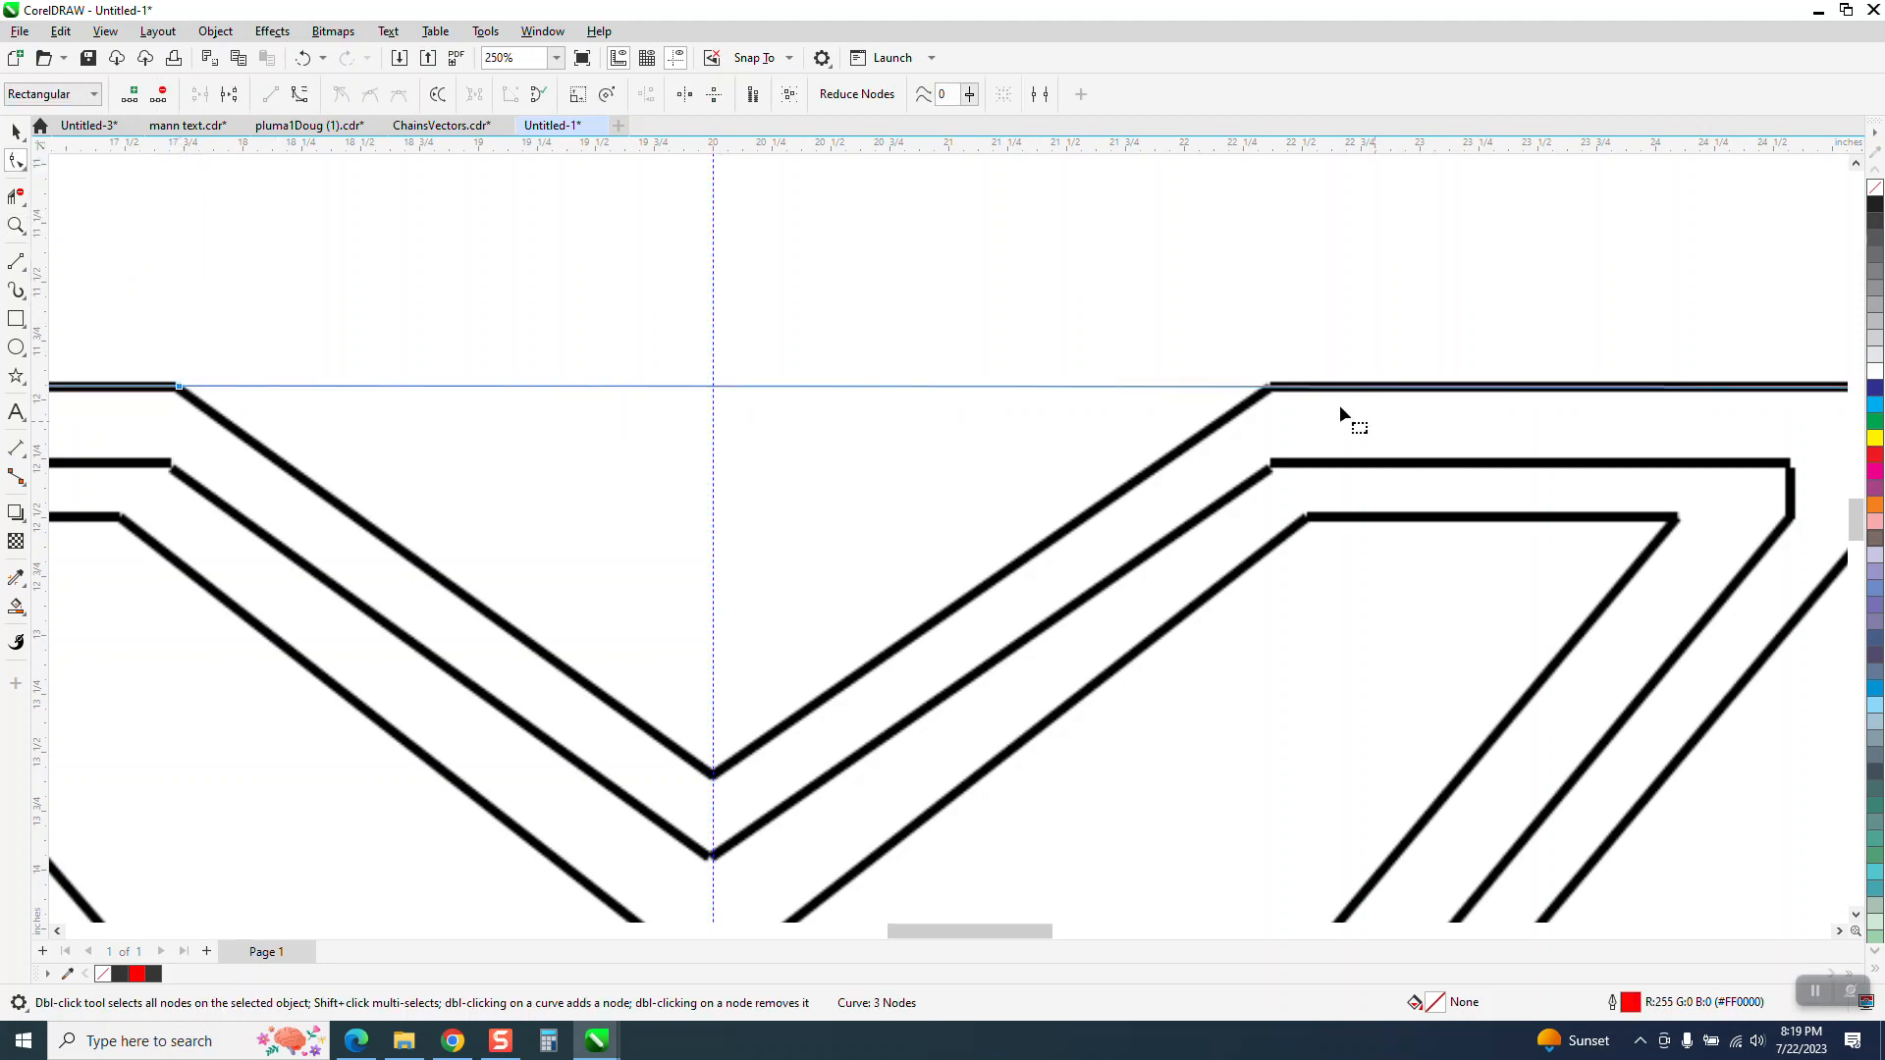
double_click(1272, 388)
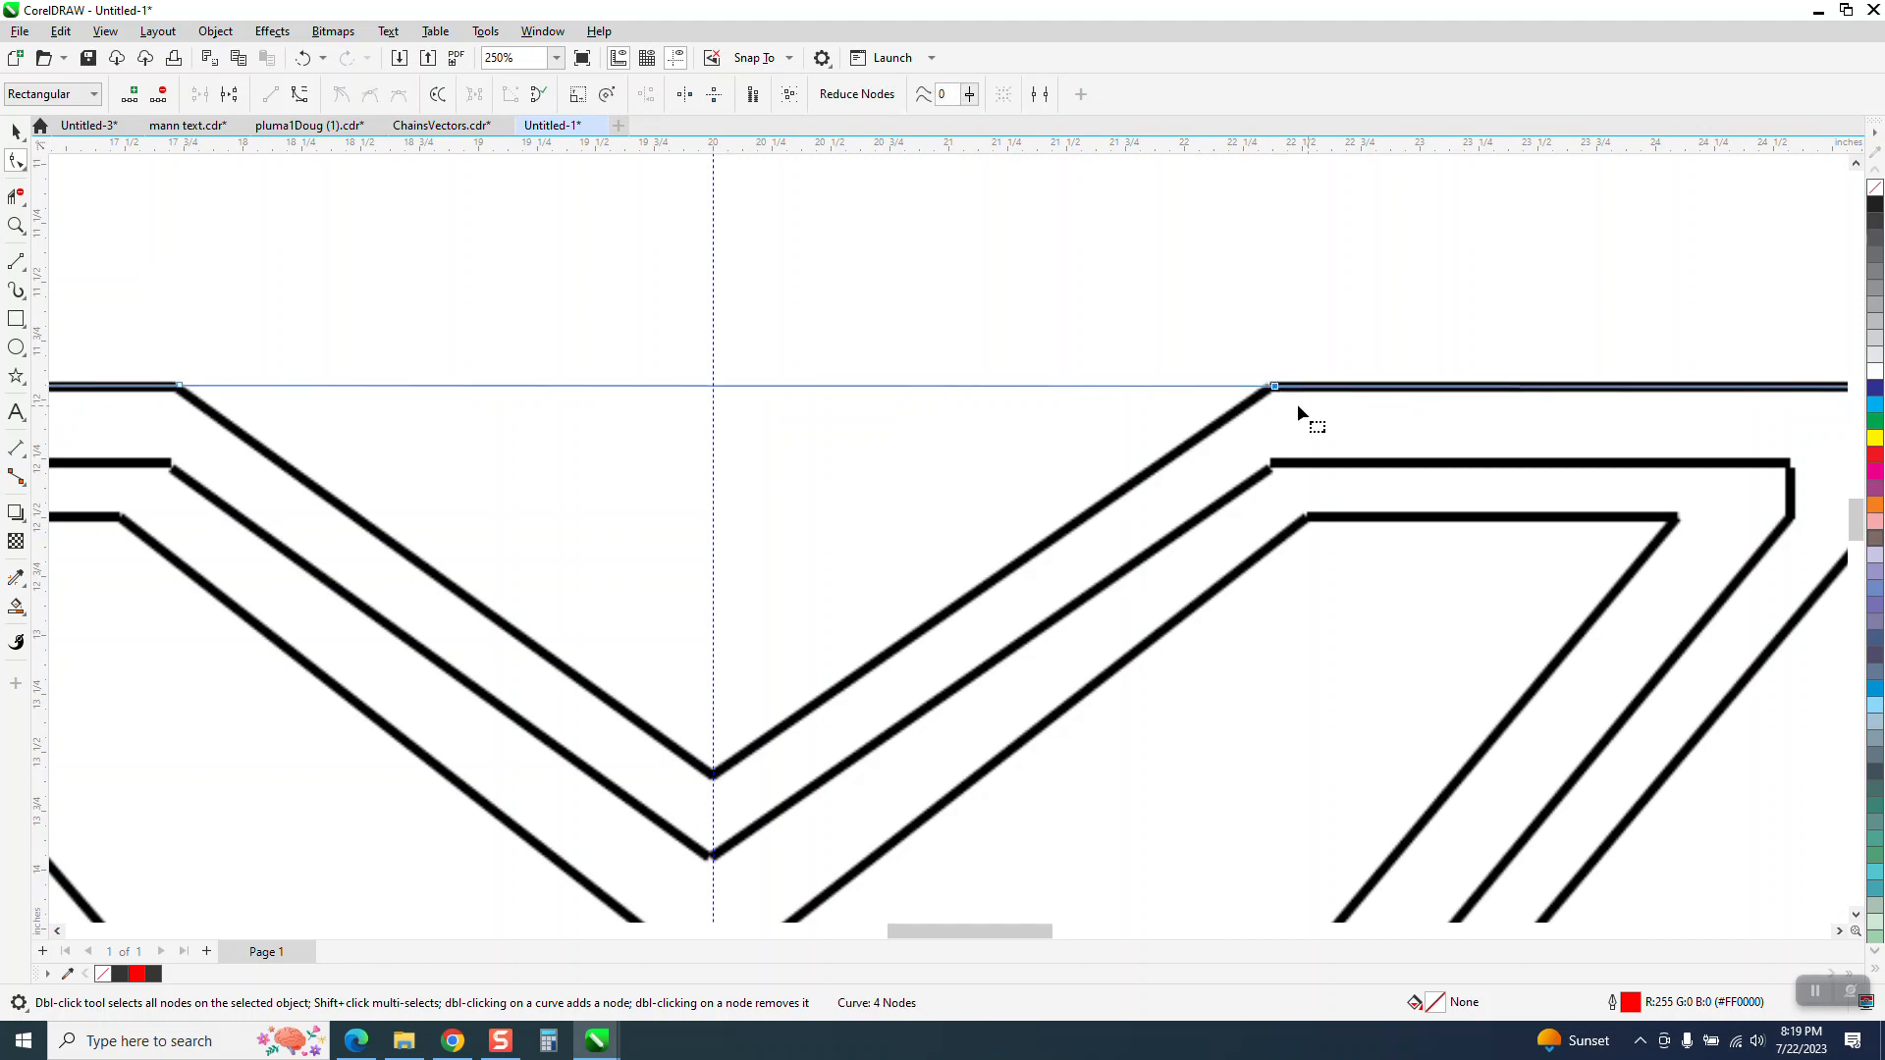
double_click(712, 385)
drag(713, 385, 713, 773)
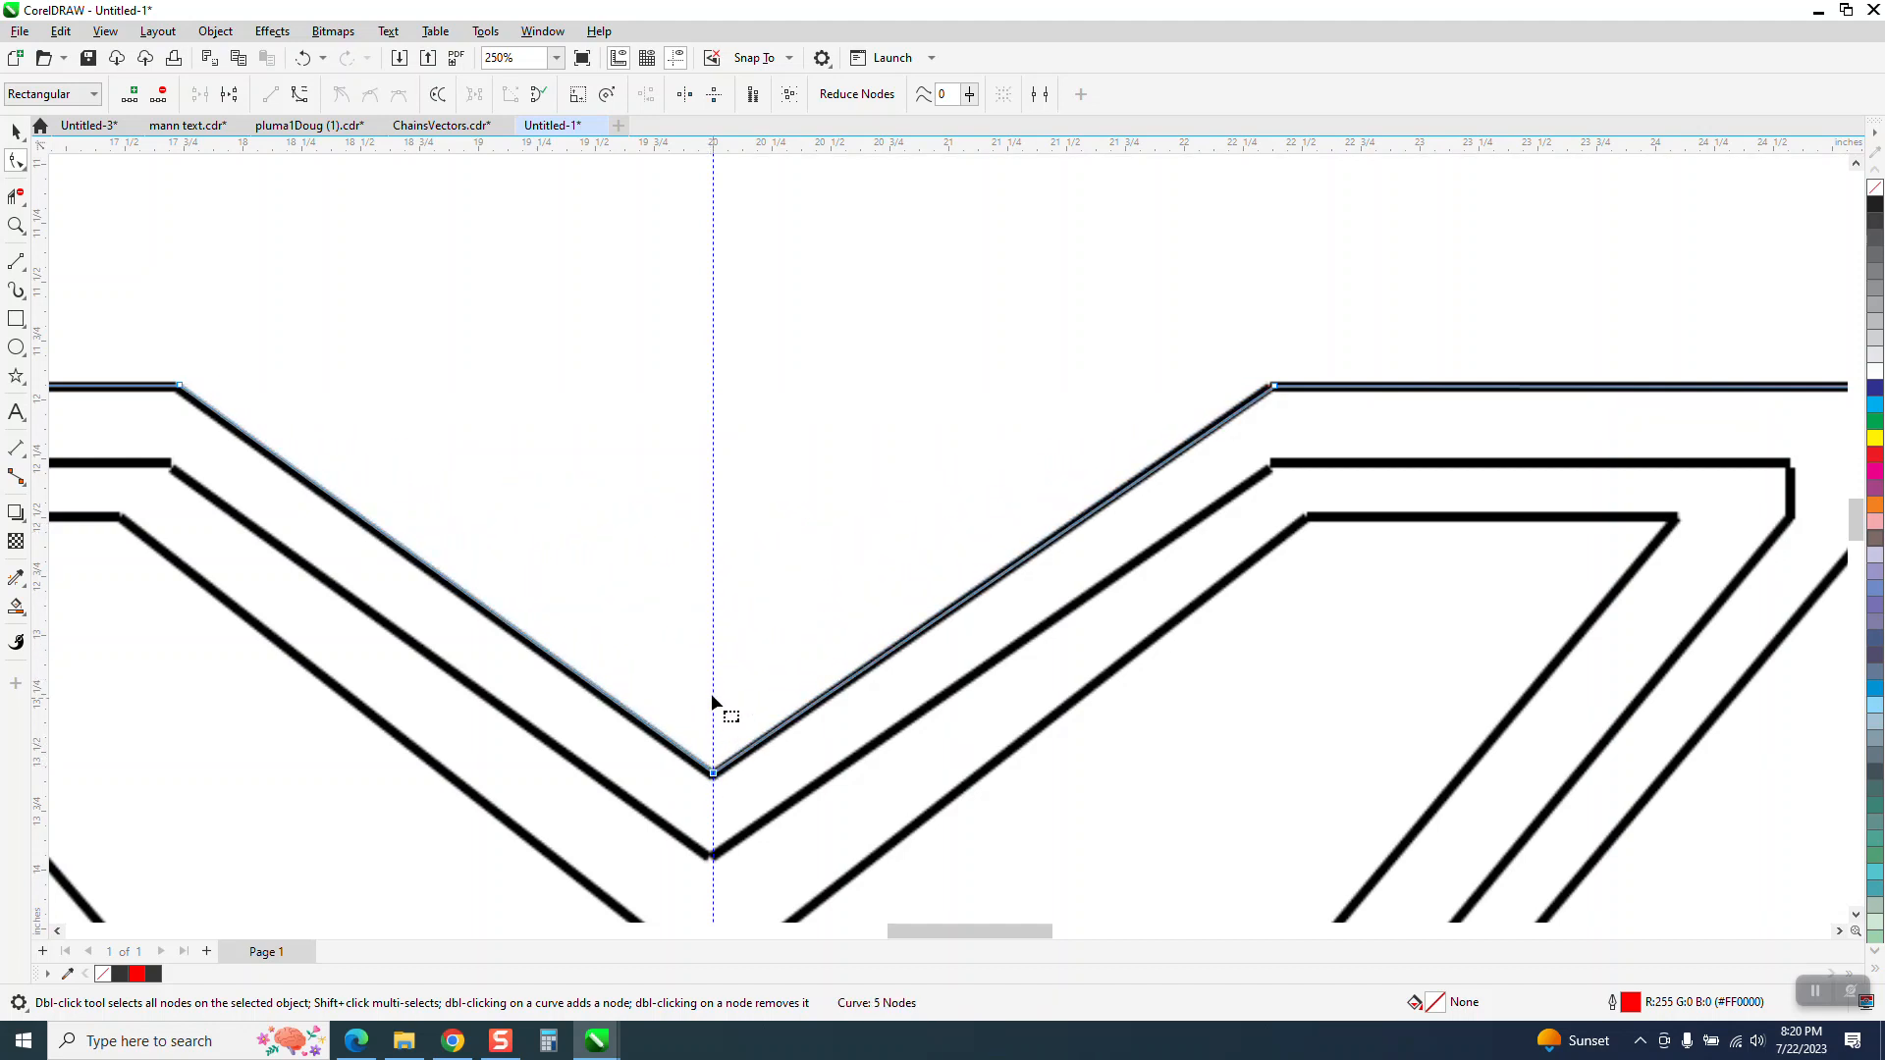
Trace the outer shape's short left edge with two-point lines, undoing the ones drawn along the lower edges
scroll(677, 589, down, 4)
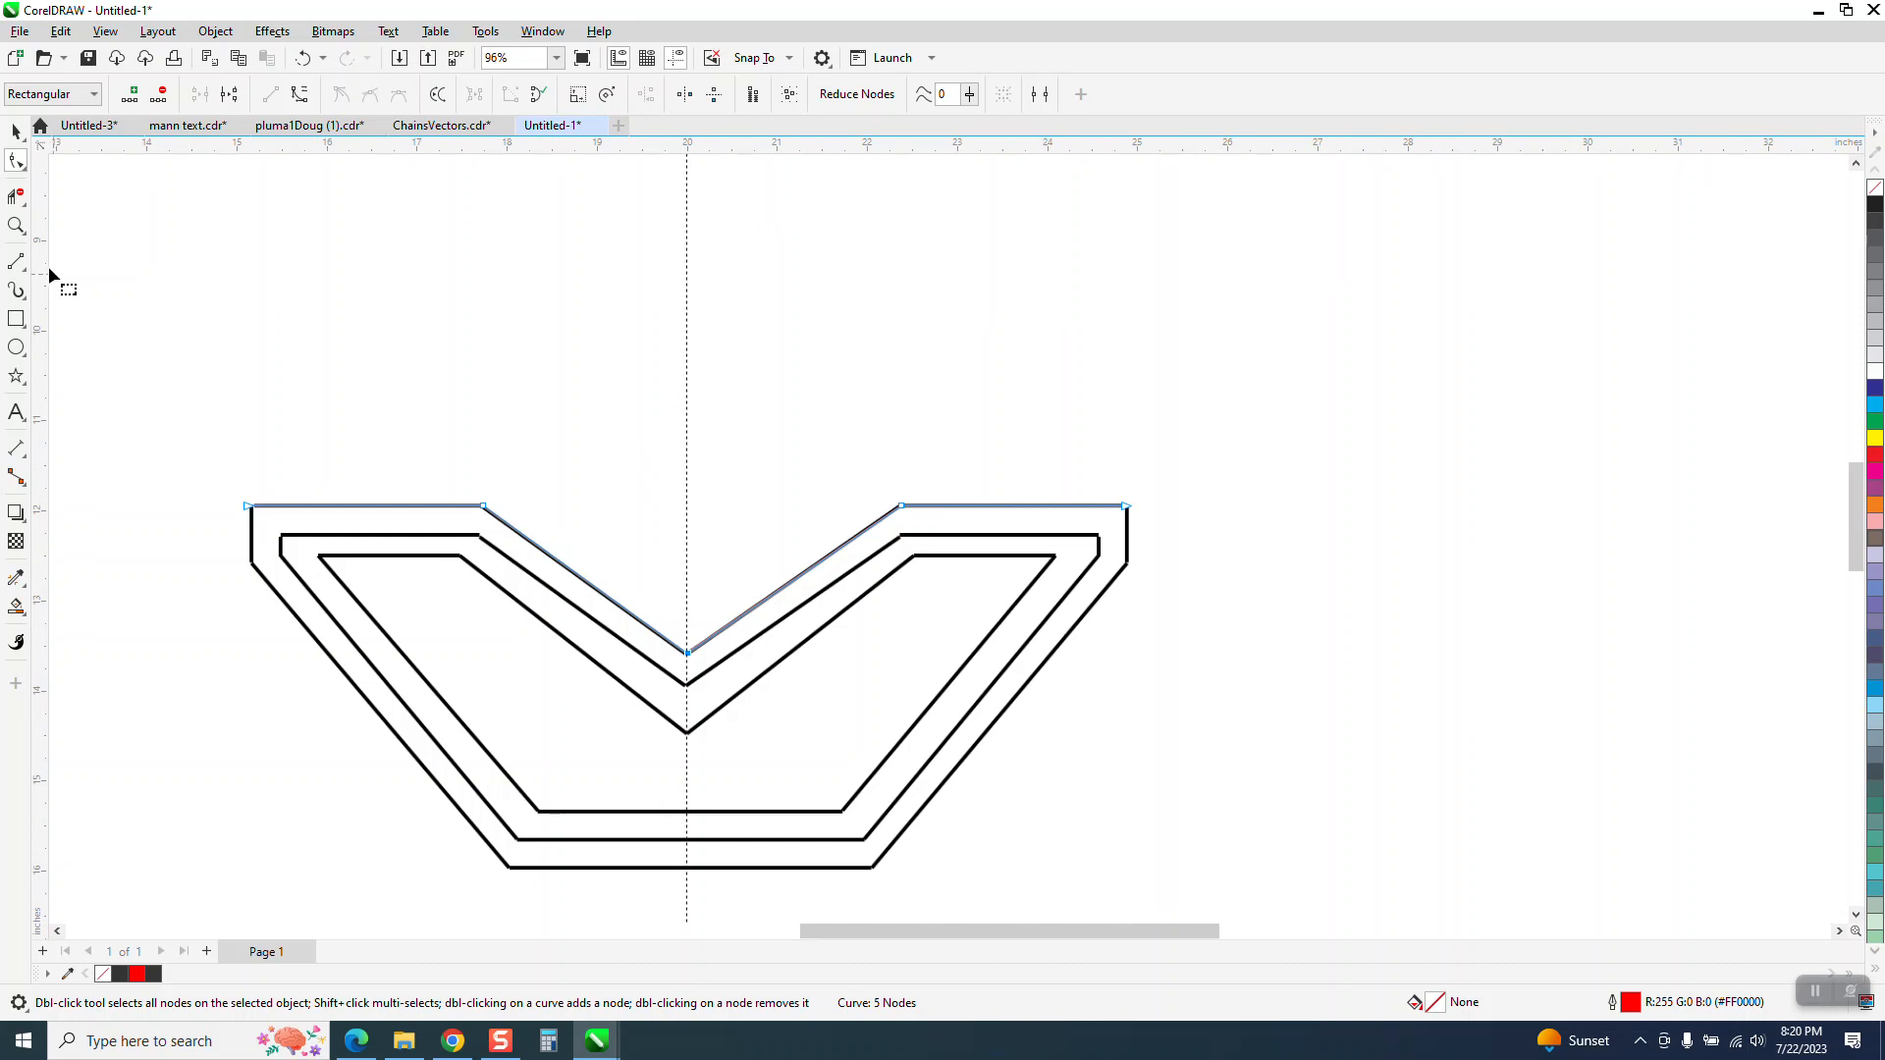
click(16, 225)
drag(211, 433, 1148, 857)
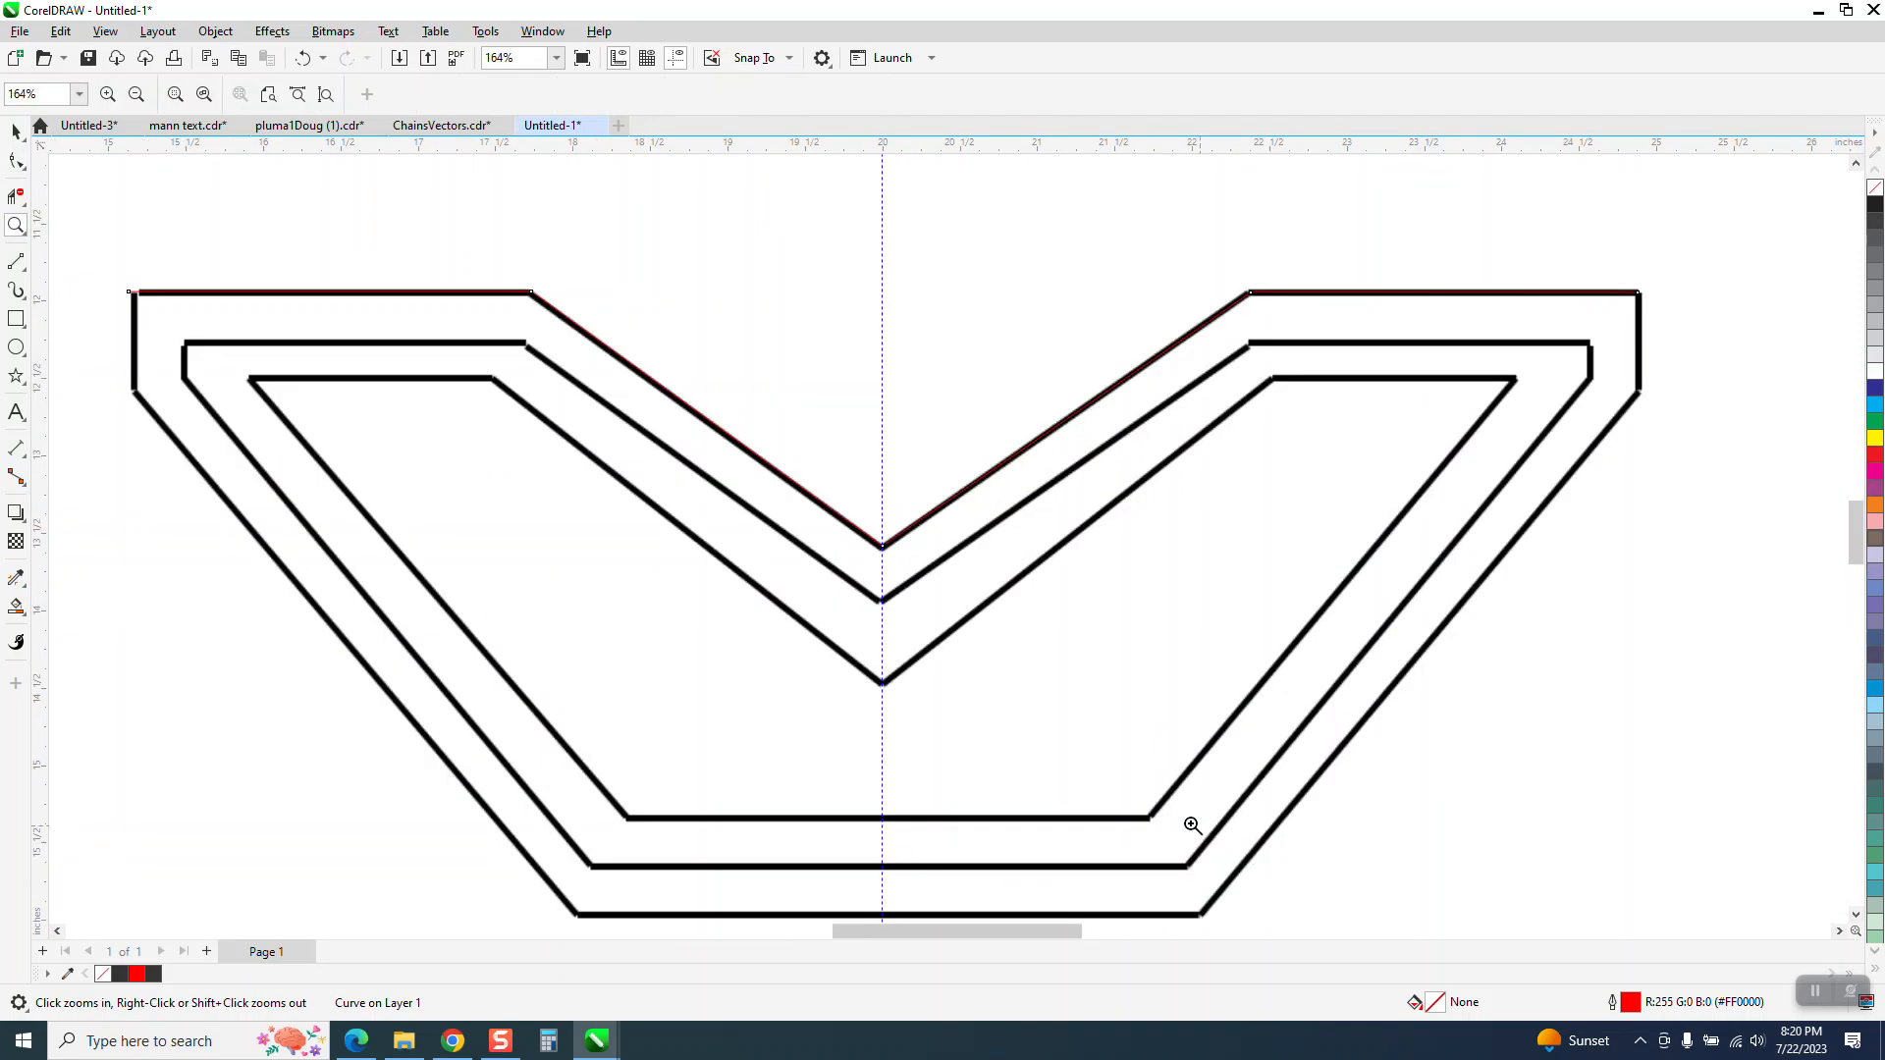
click(22, 273)
click(79, 284)
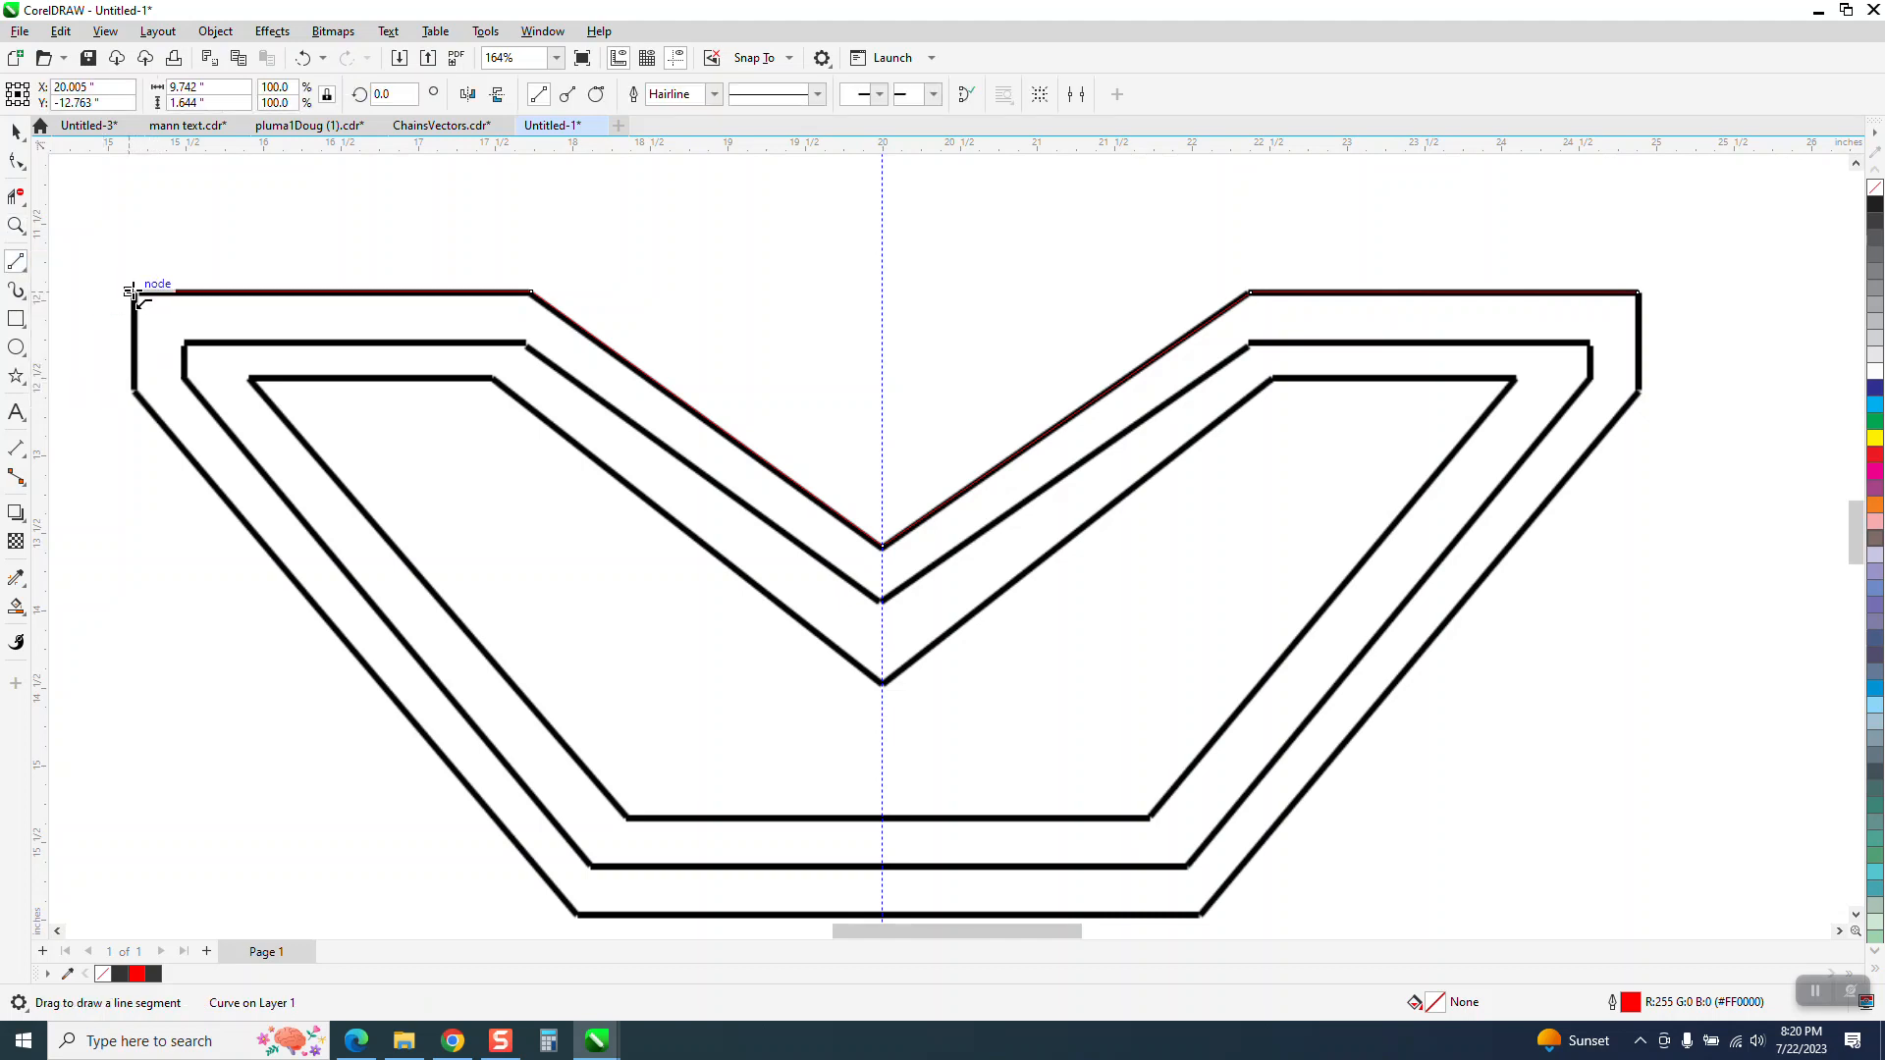
drag(131, 292, 1674, 332)
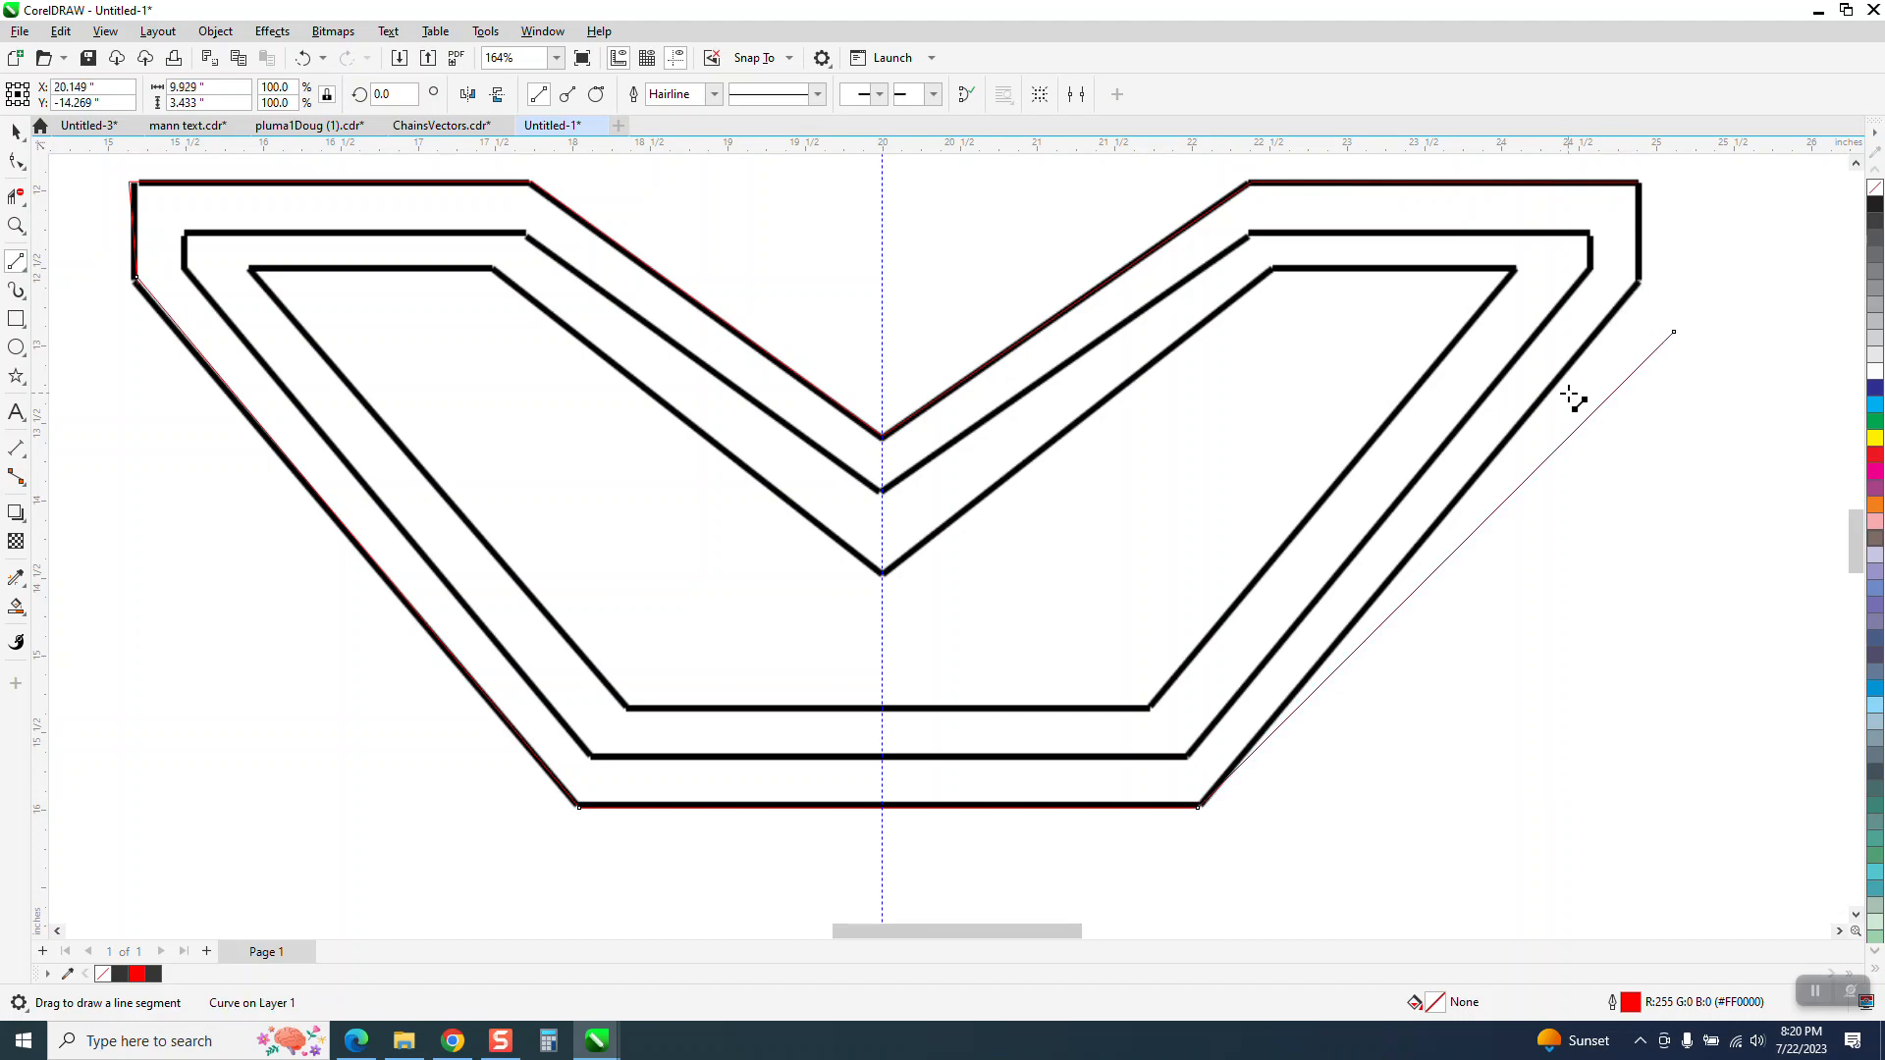
key(ctrl+z)
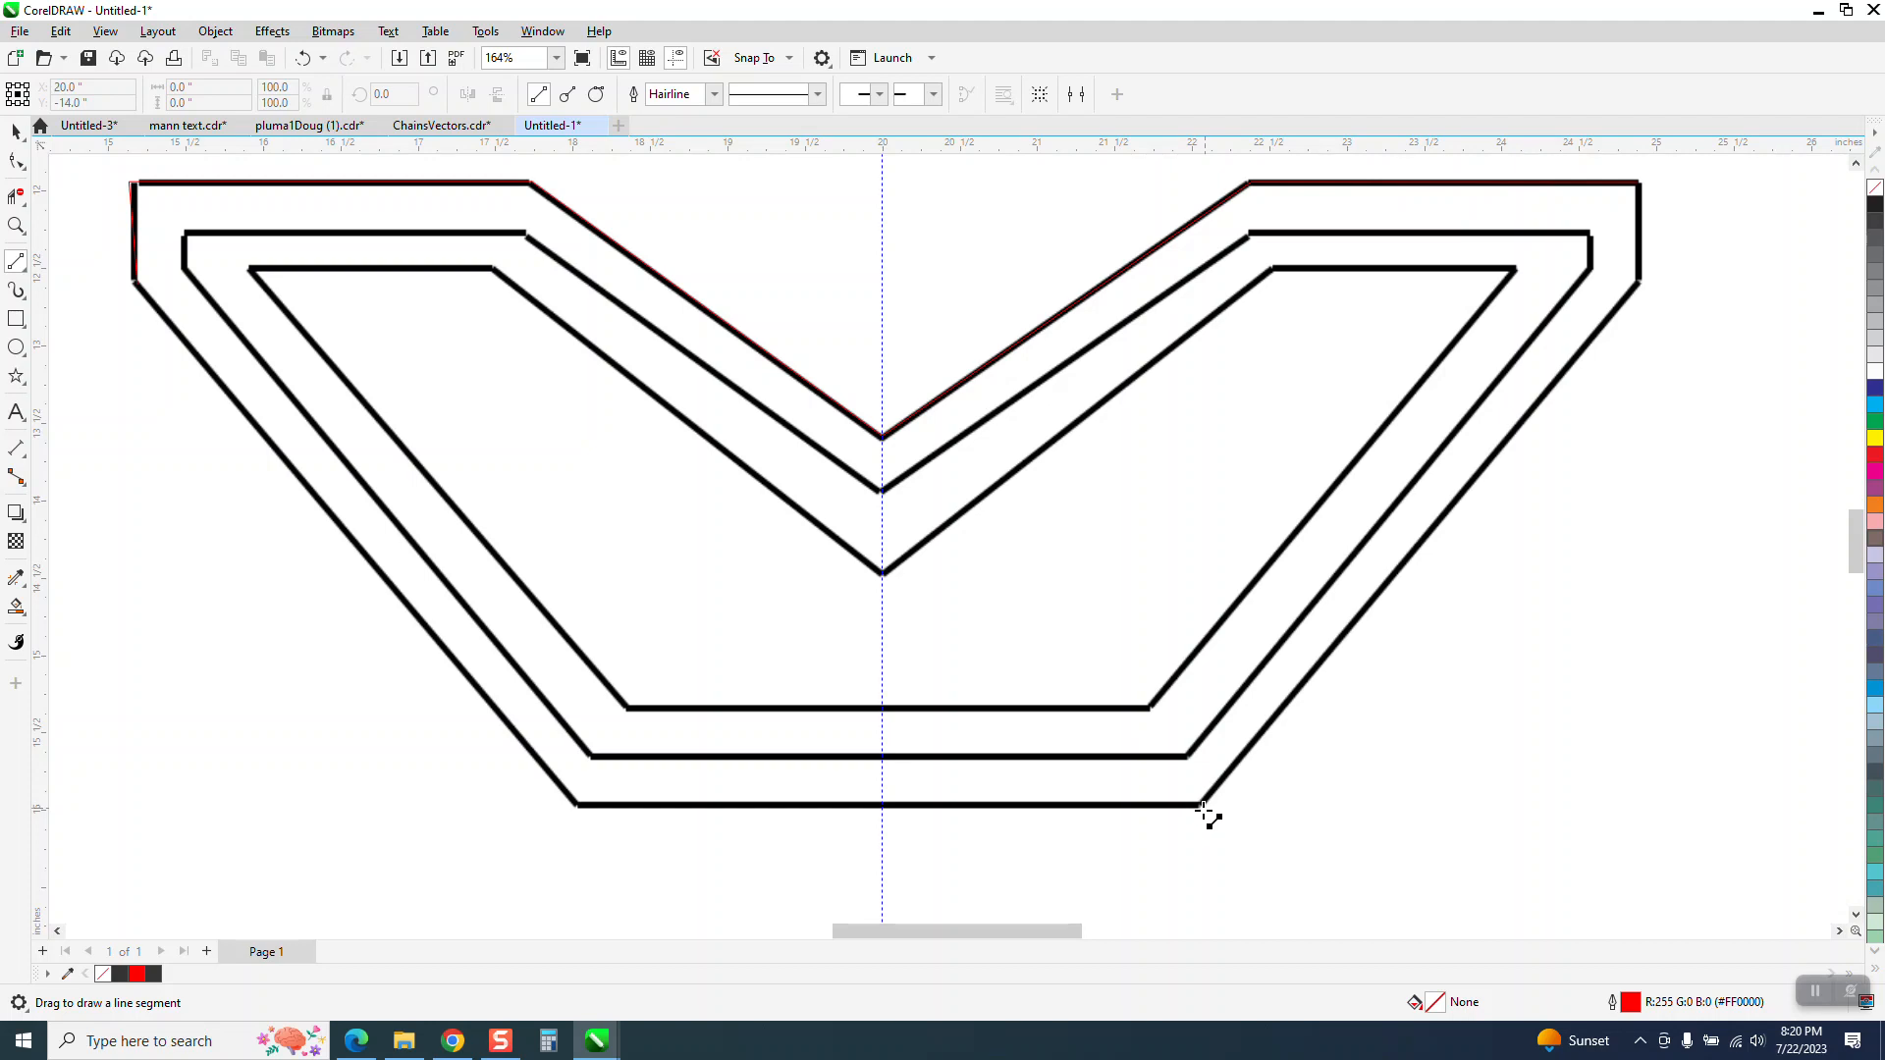
Trace the rest of the outer outline with two-point lines along the left slope, bottom edge, right slope and short right edge
click(16, 225)
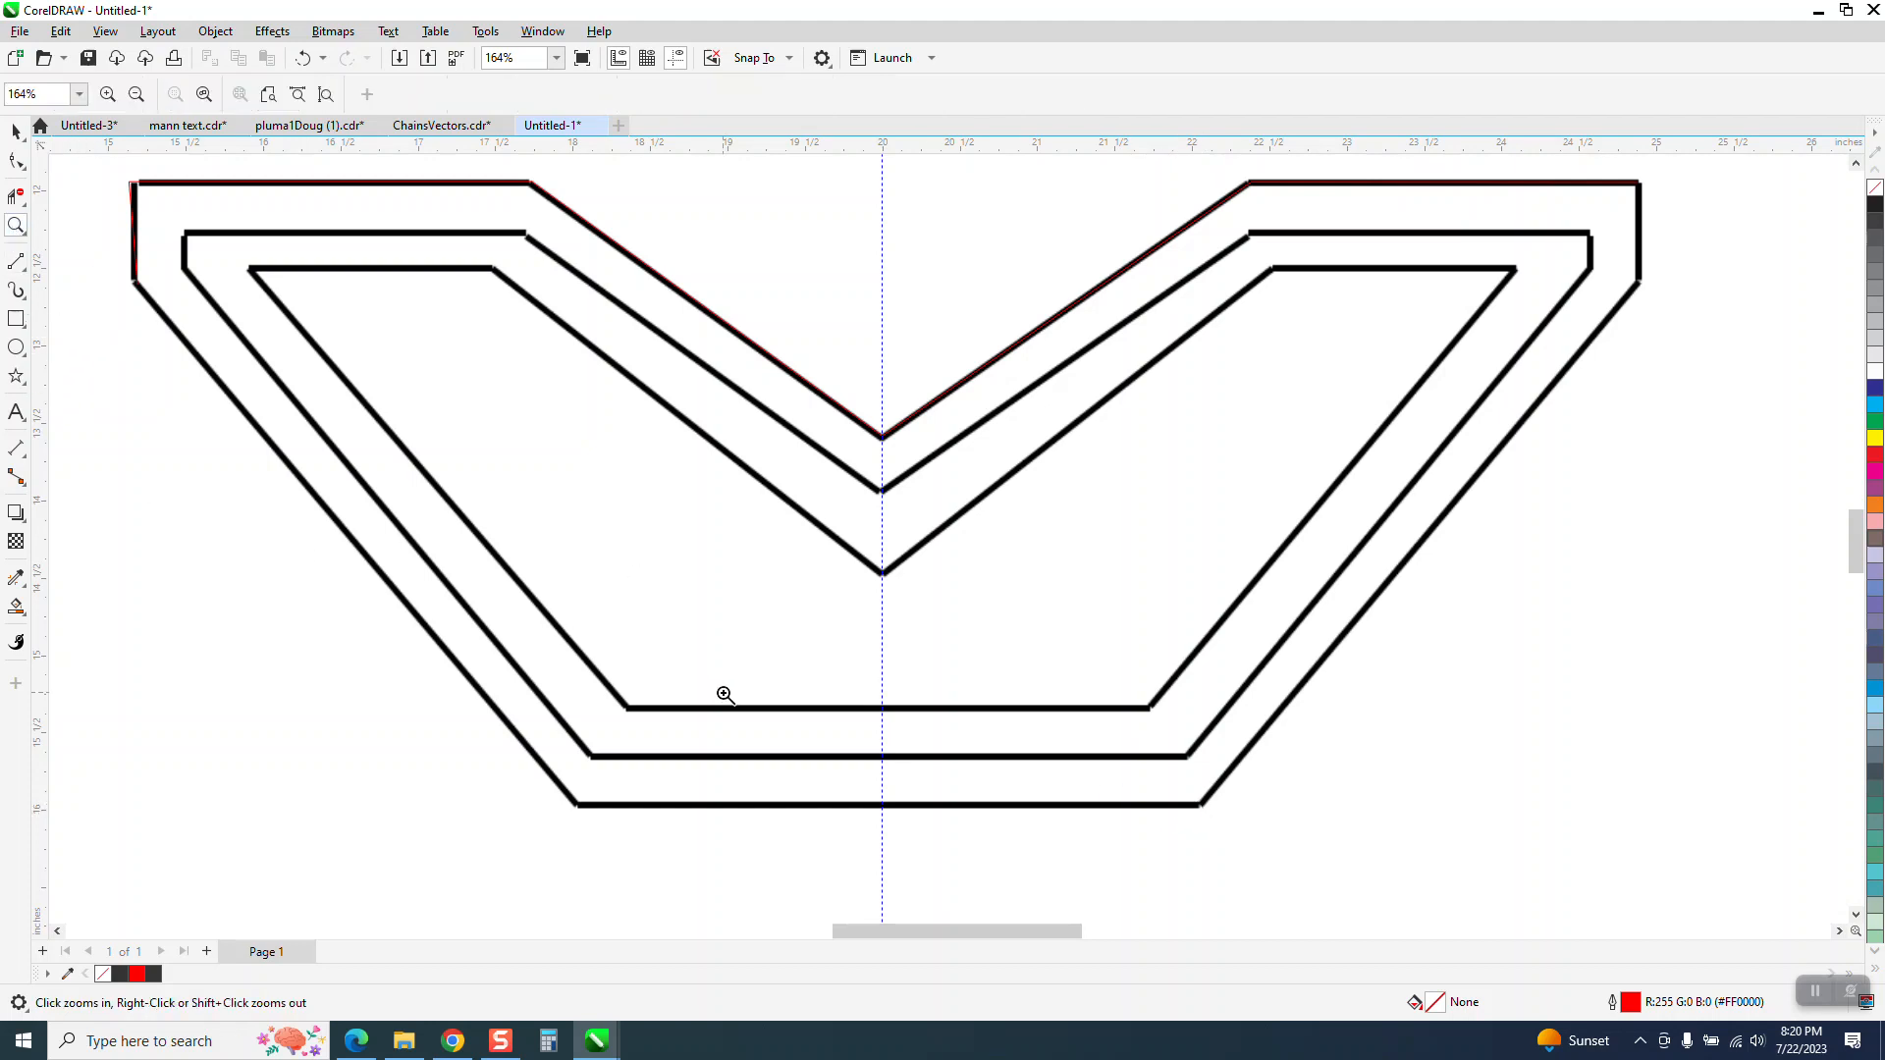
drag(577, 756, 686, 855)
scroll(481, 555, down, 6)
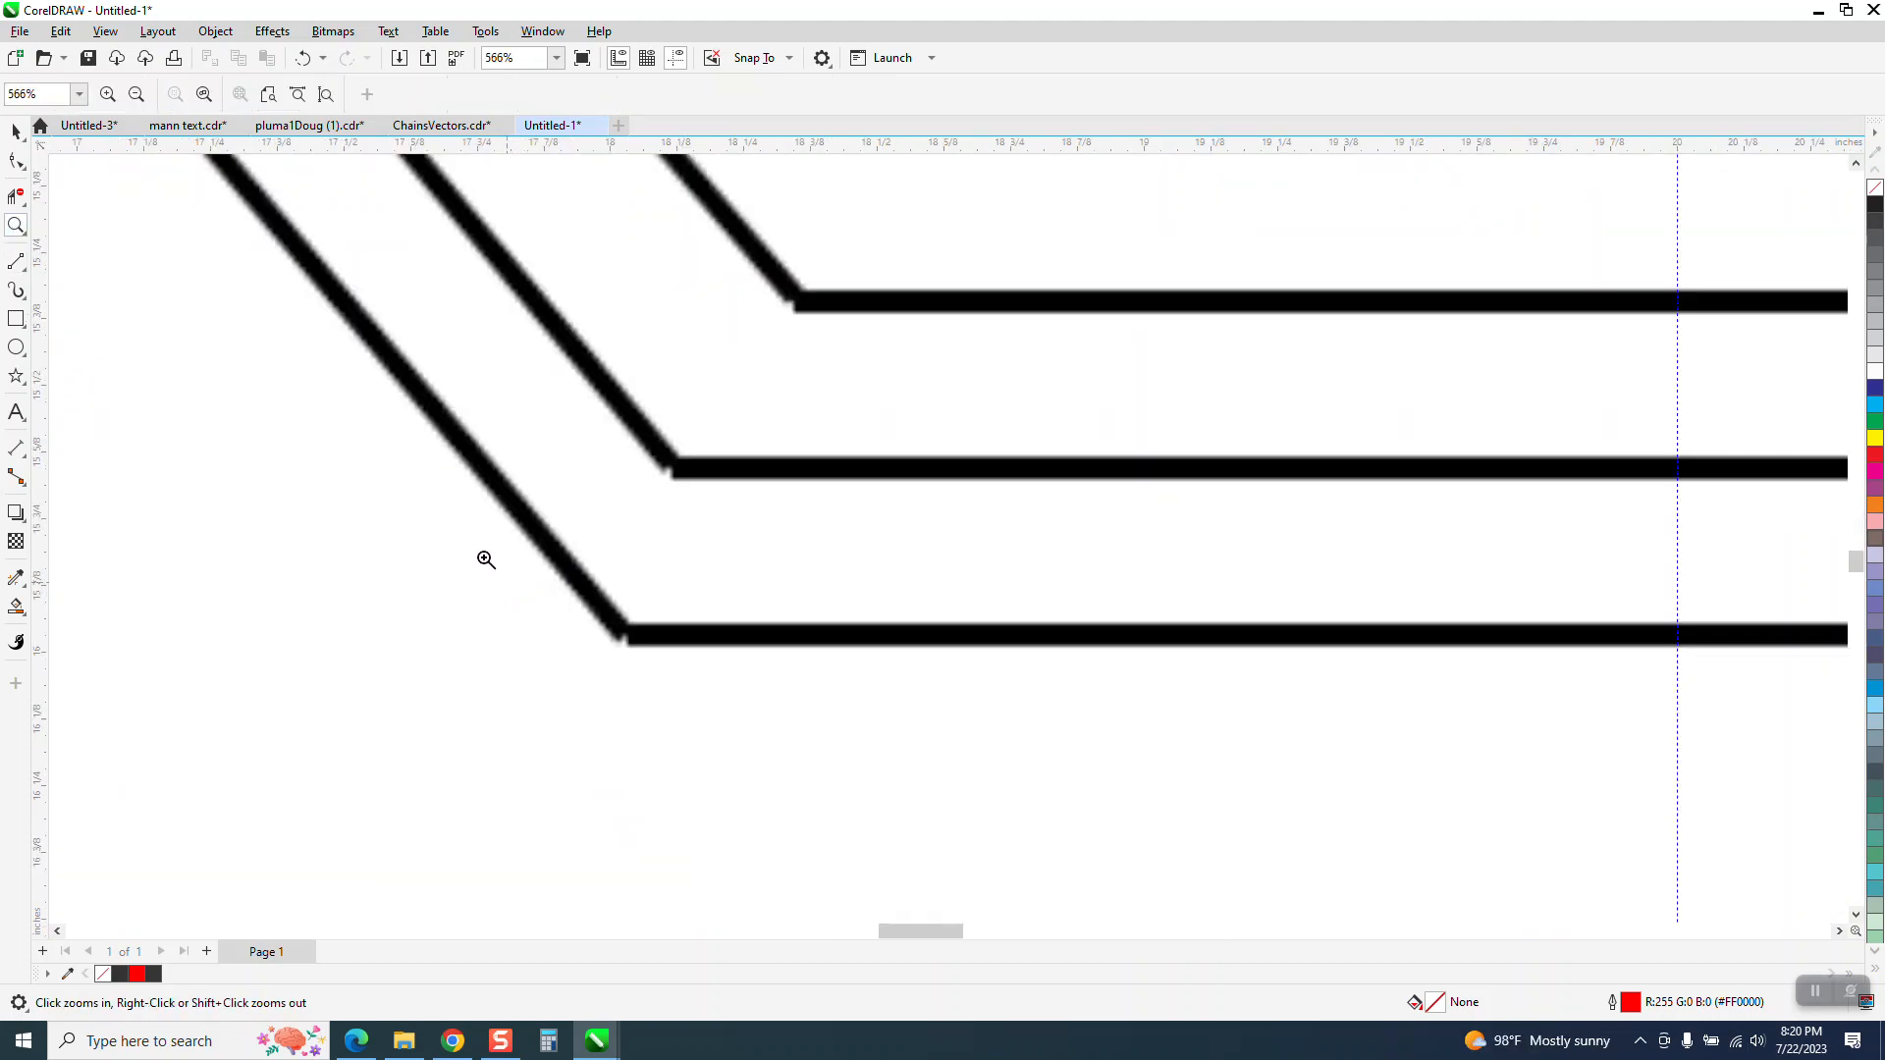
click(26, 263)
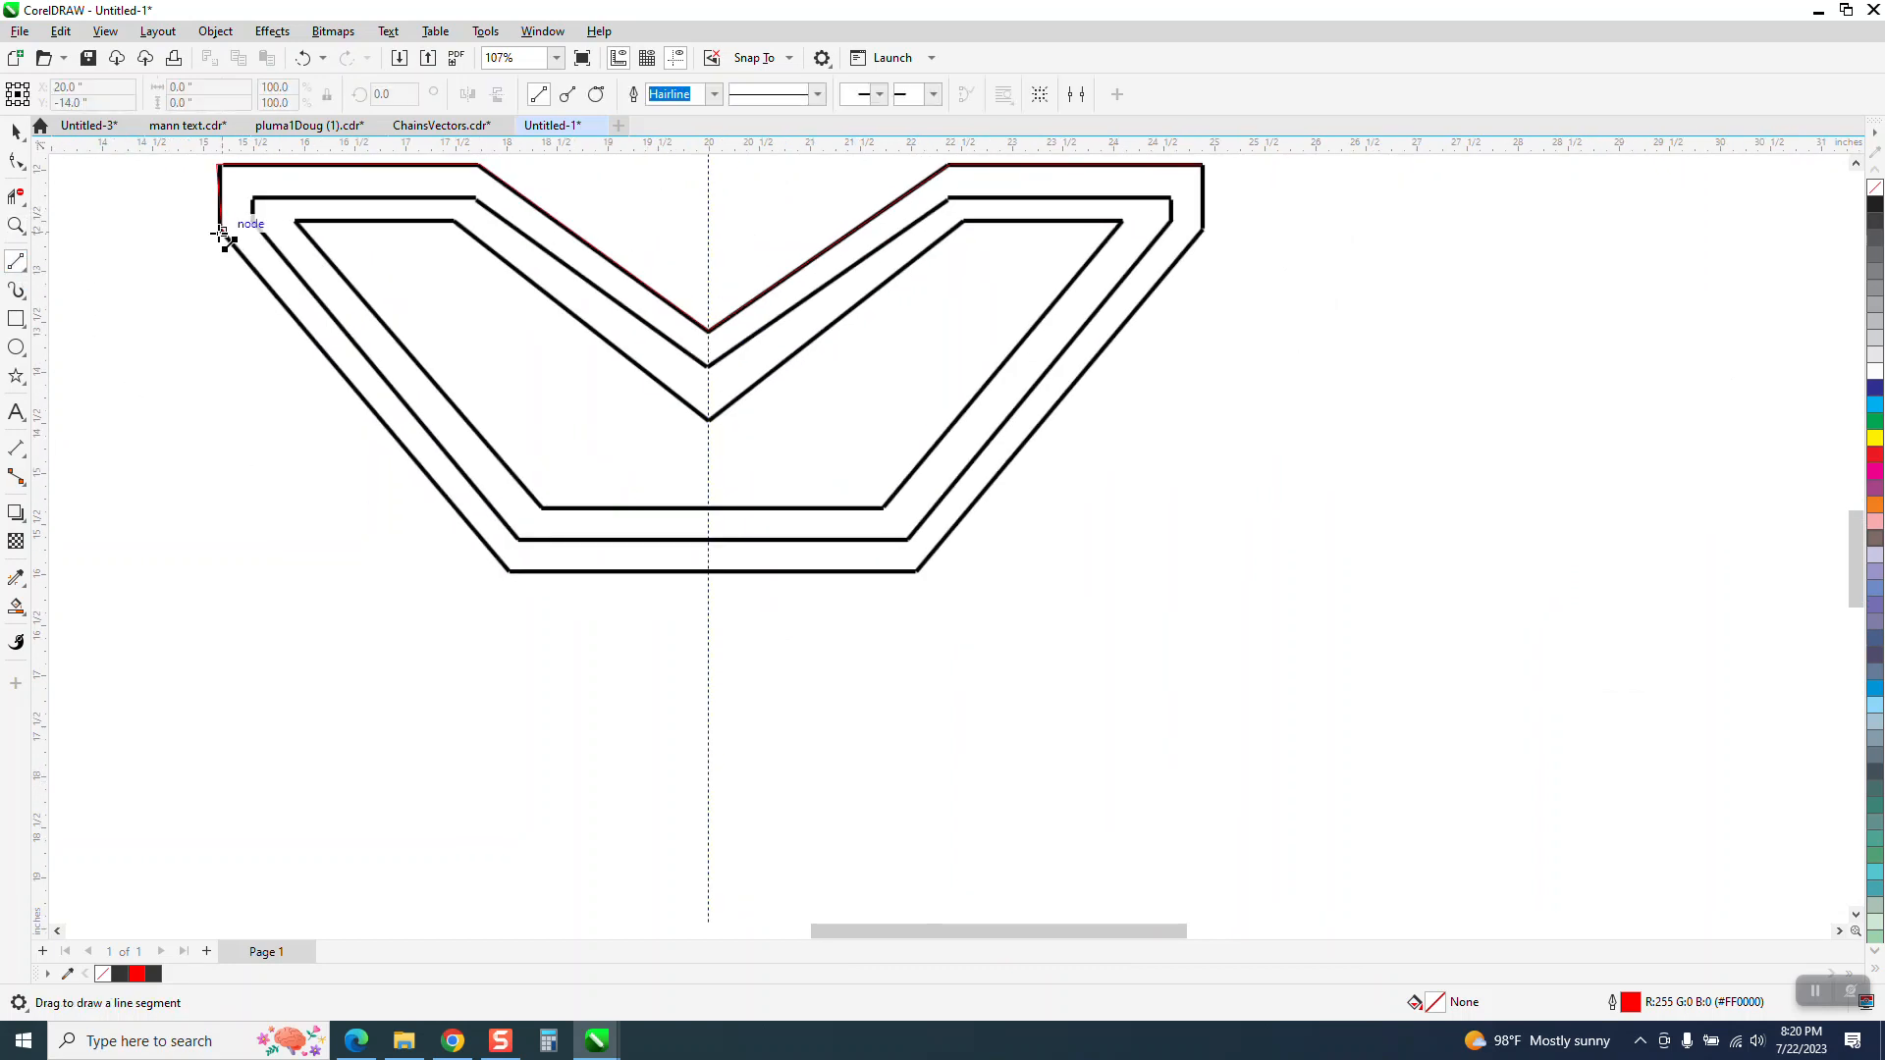
drag(222, 232, 1201, 165)
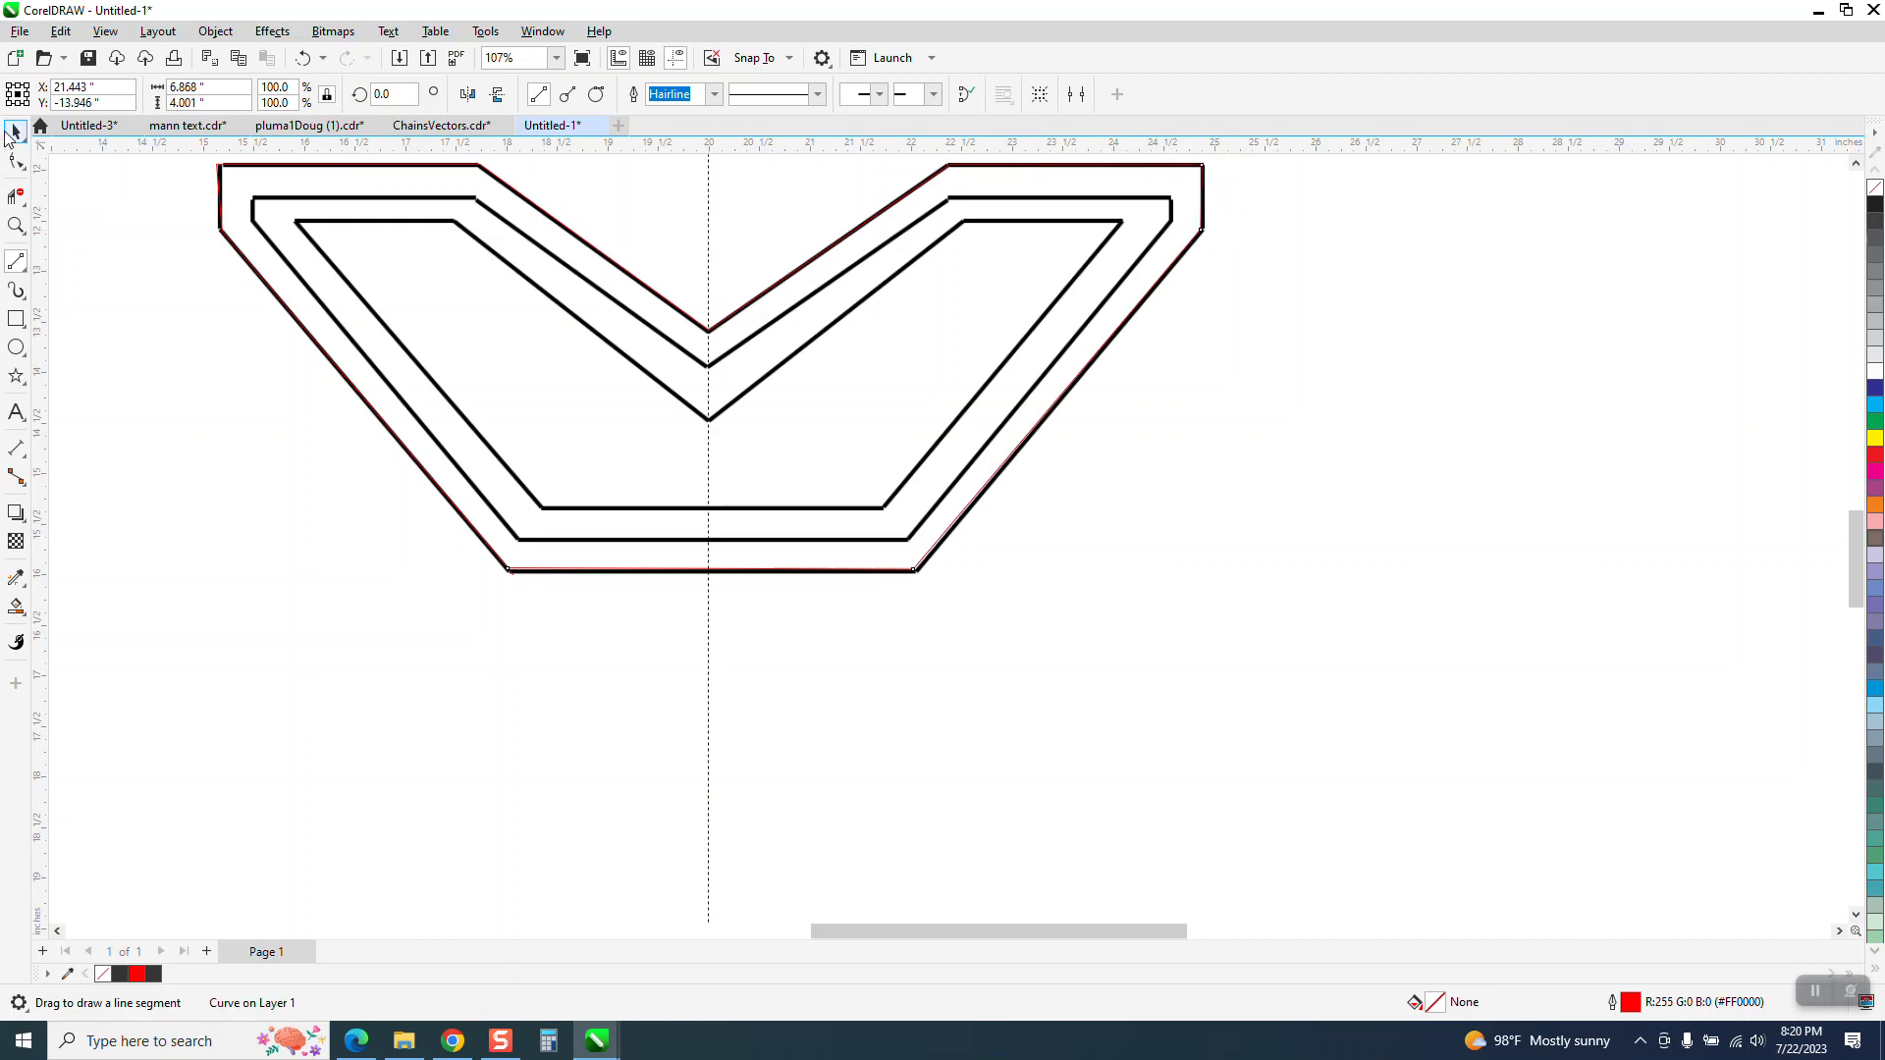
click(15, 131)
scroll(898, 756, down, 2)
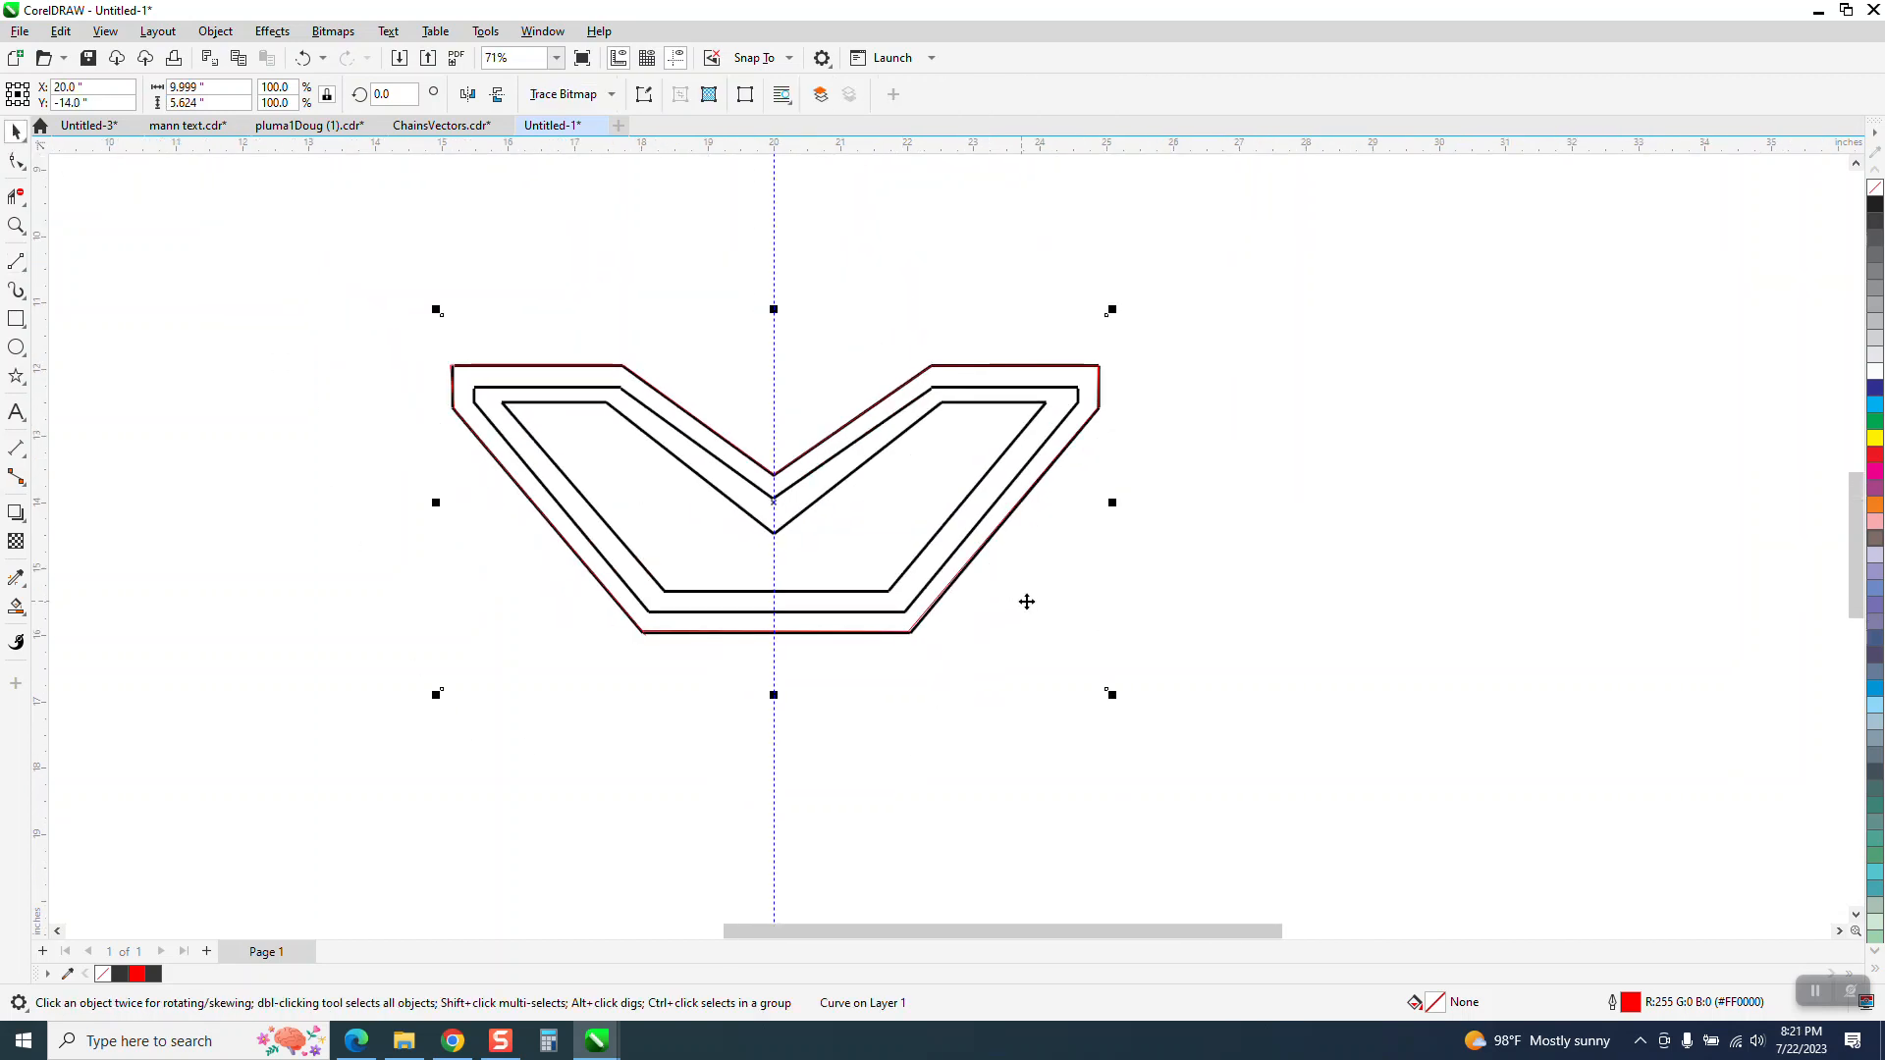
click(1029, 601)
key(Down)
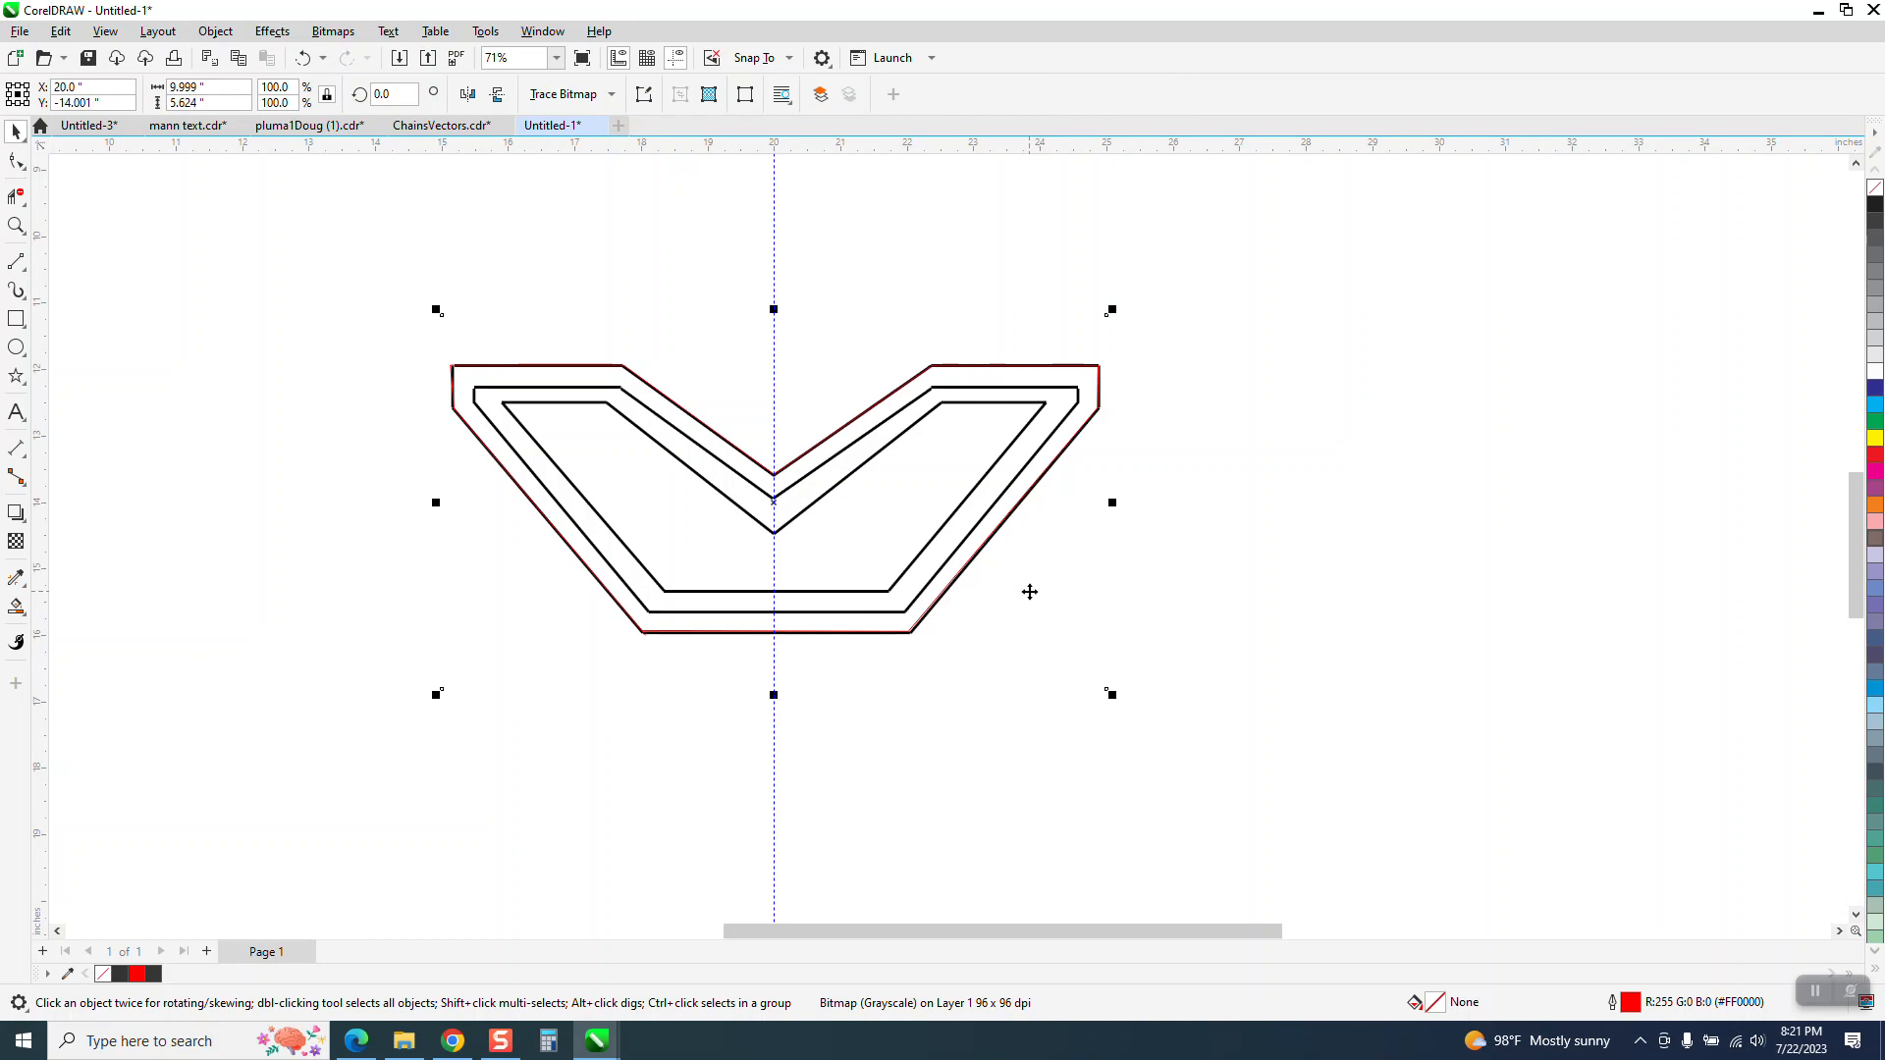
key(Up)
click(716, 294)
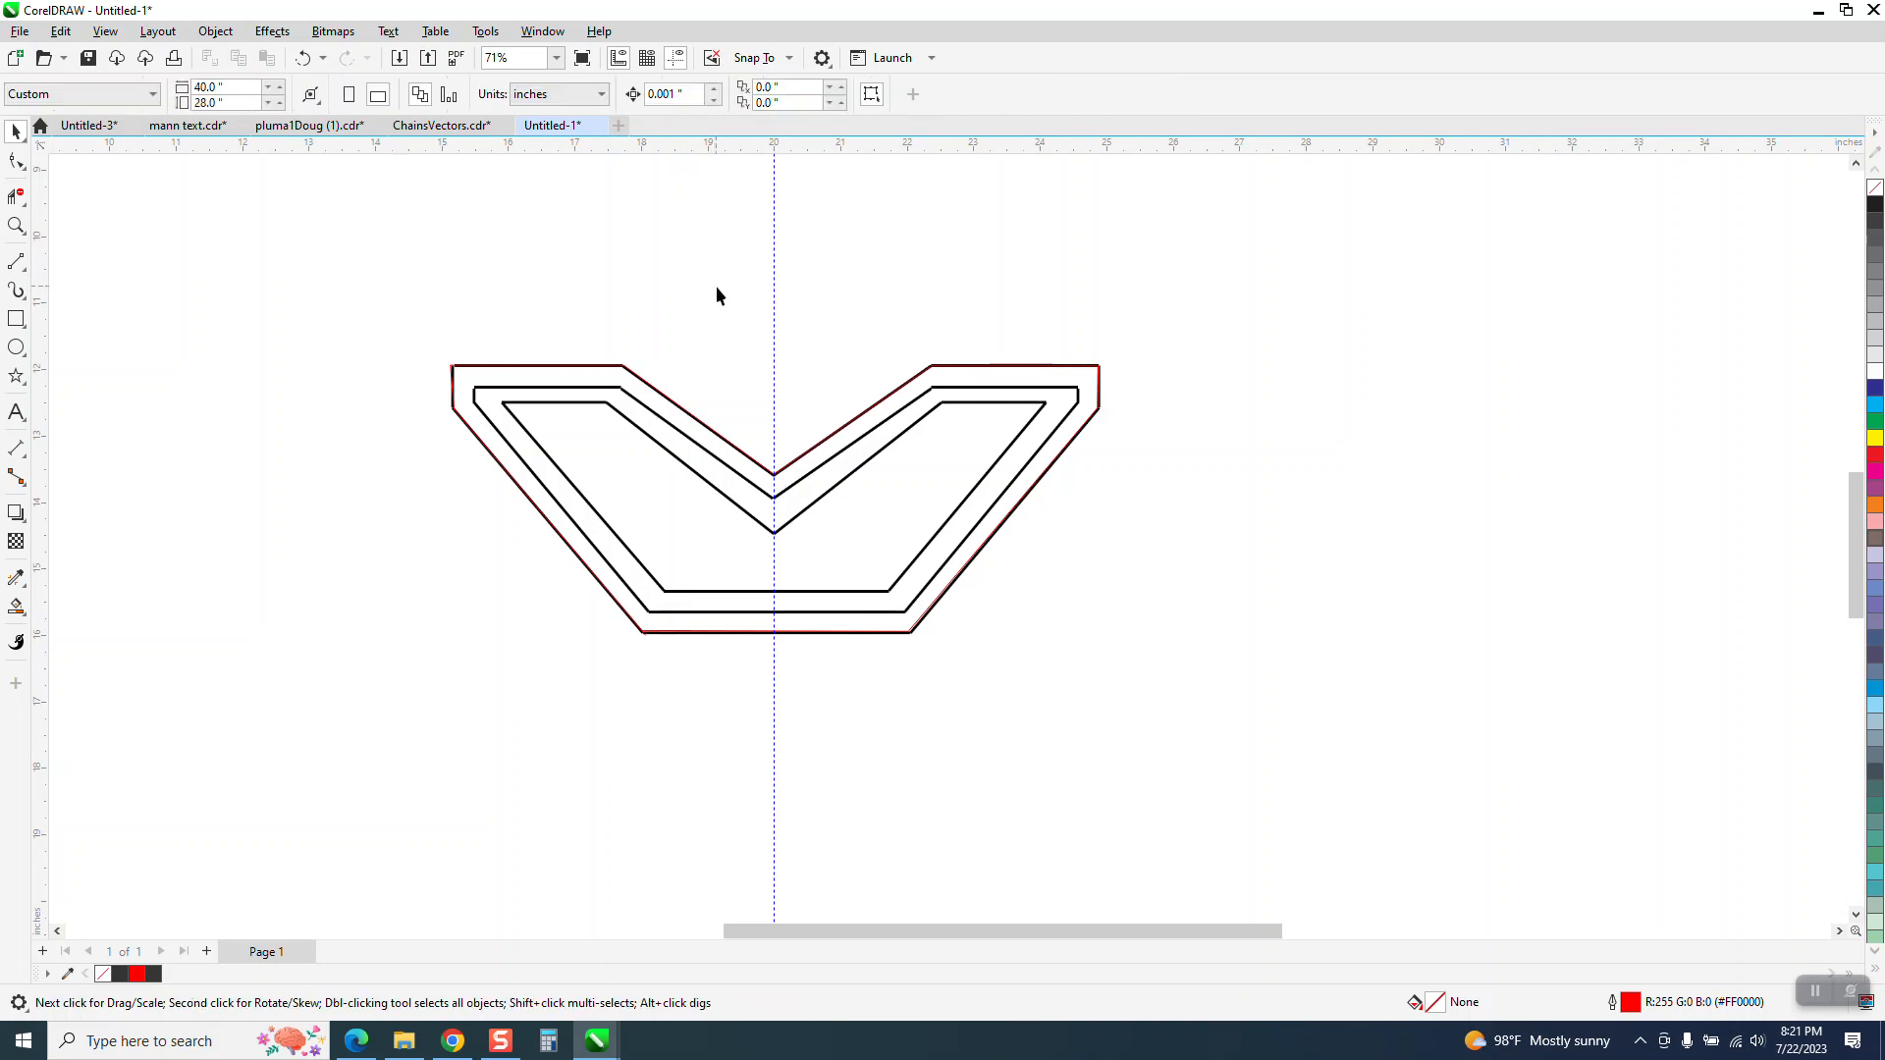
click(723, 442)
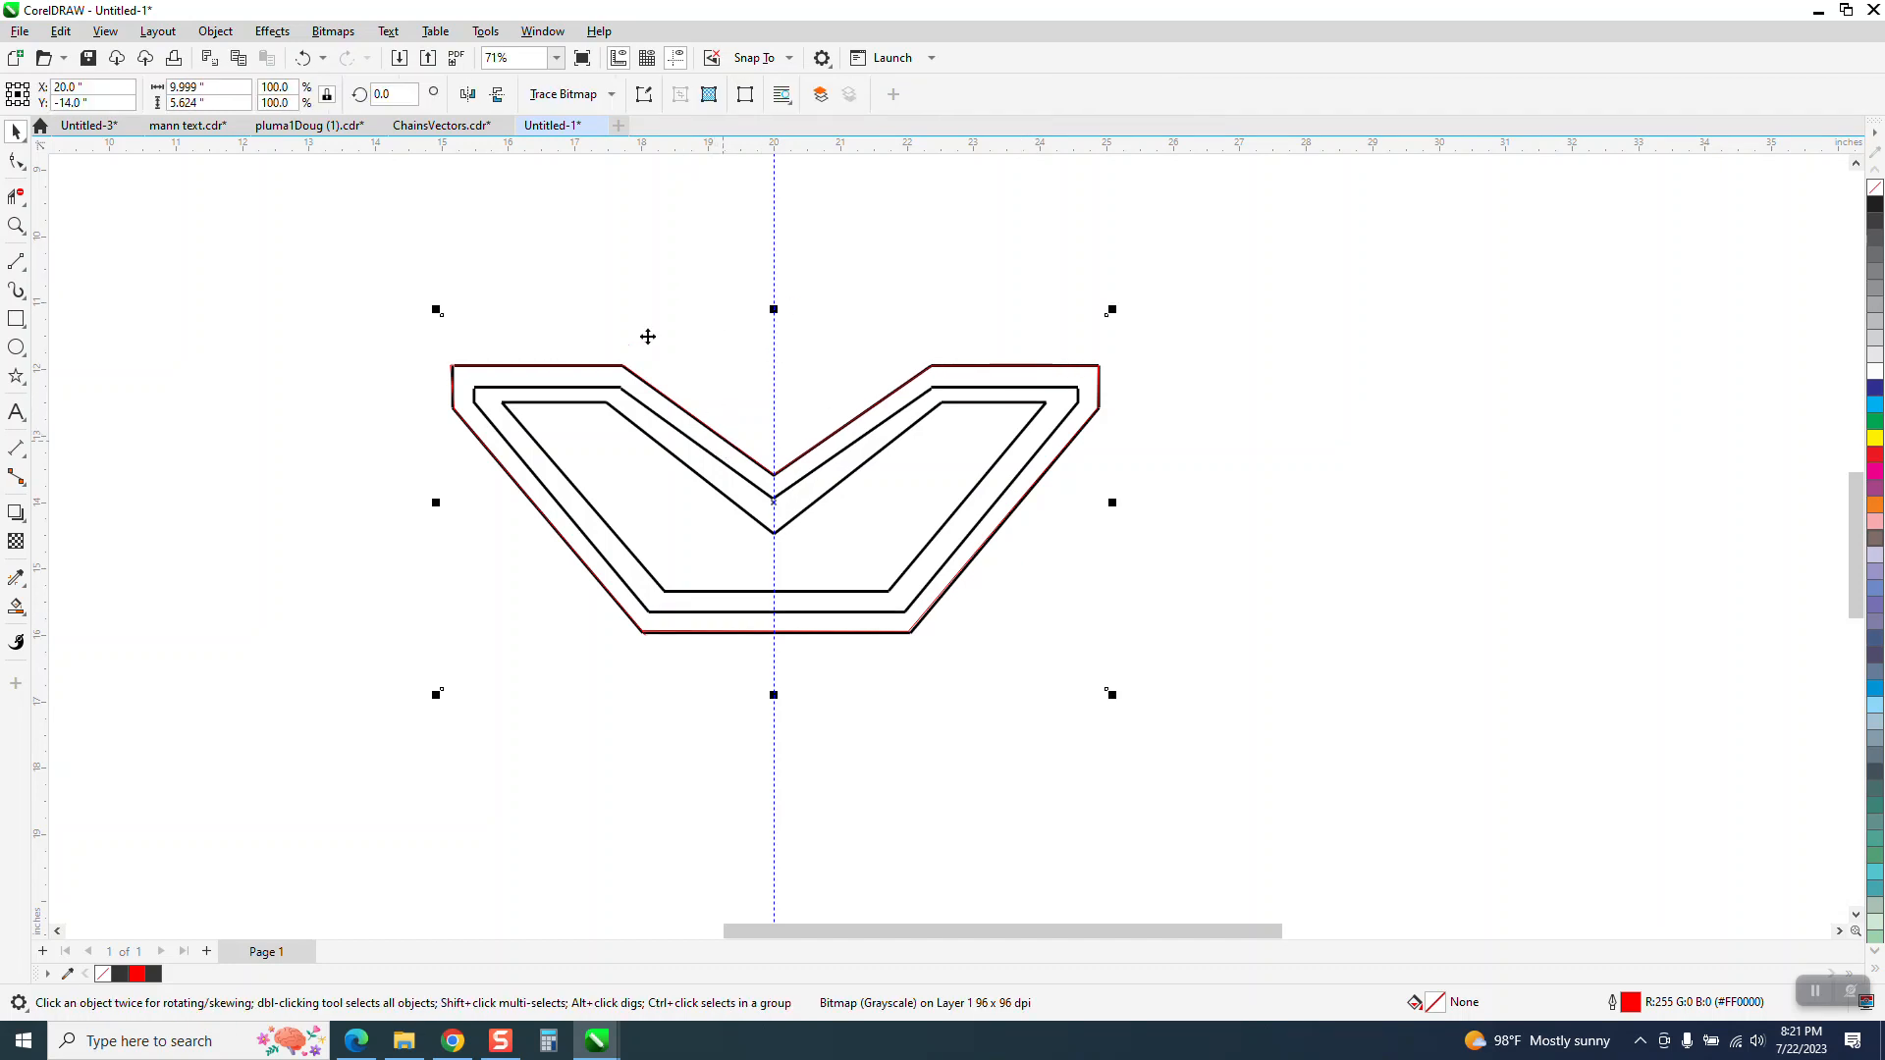
click(593, 228)
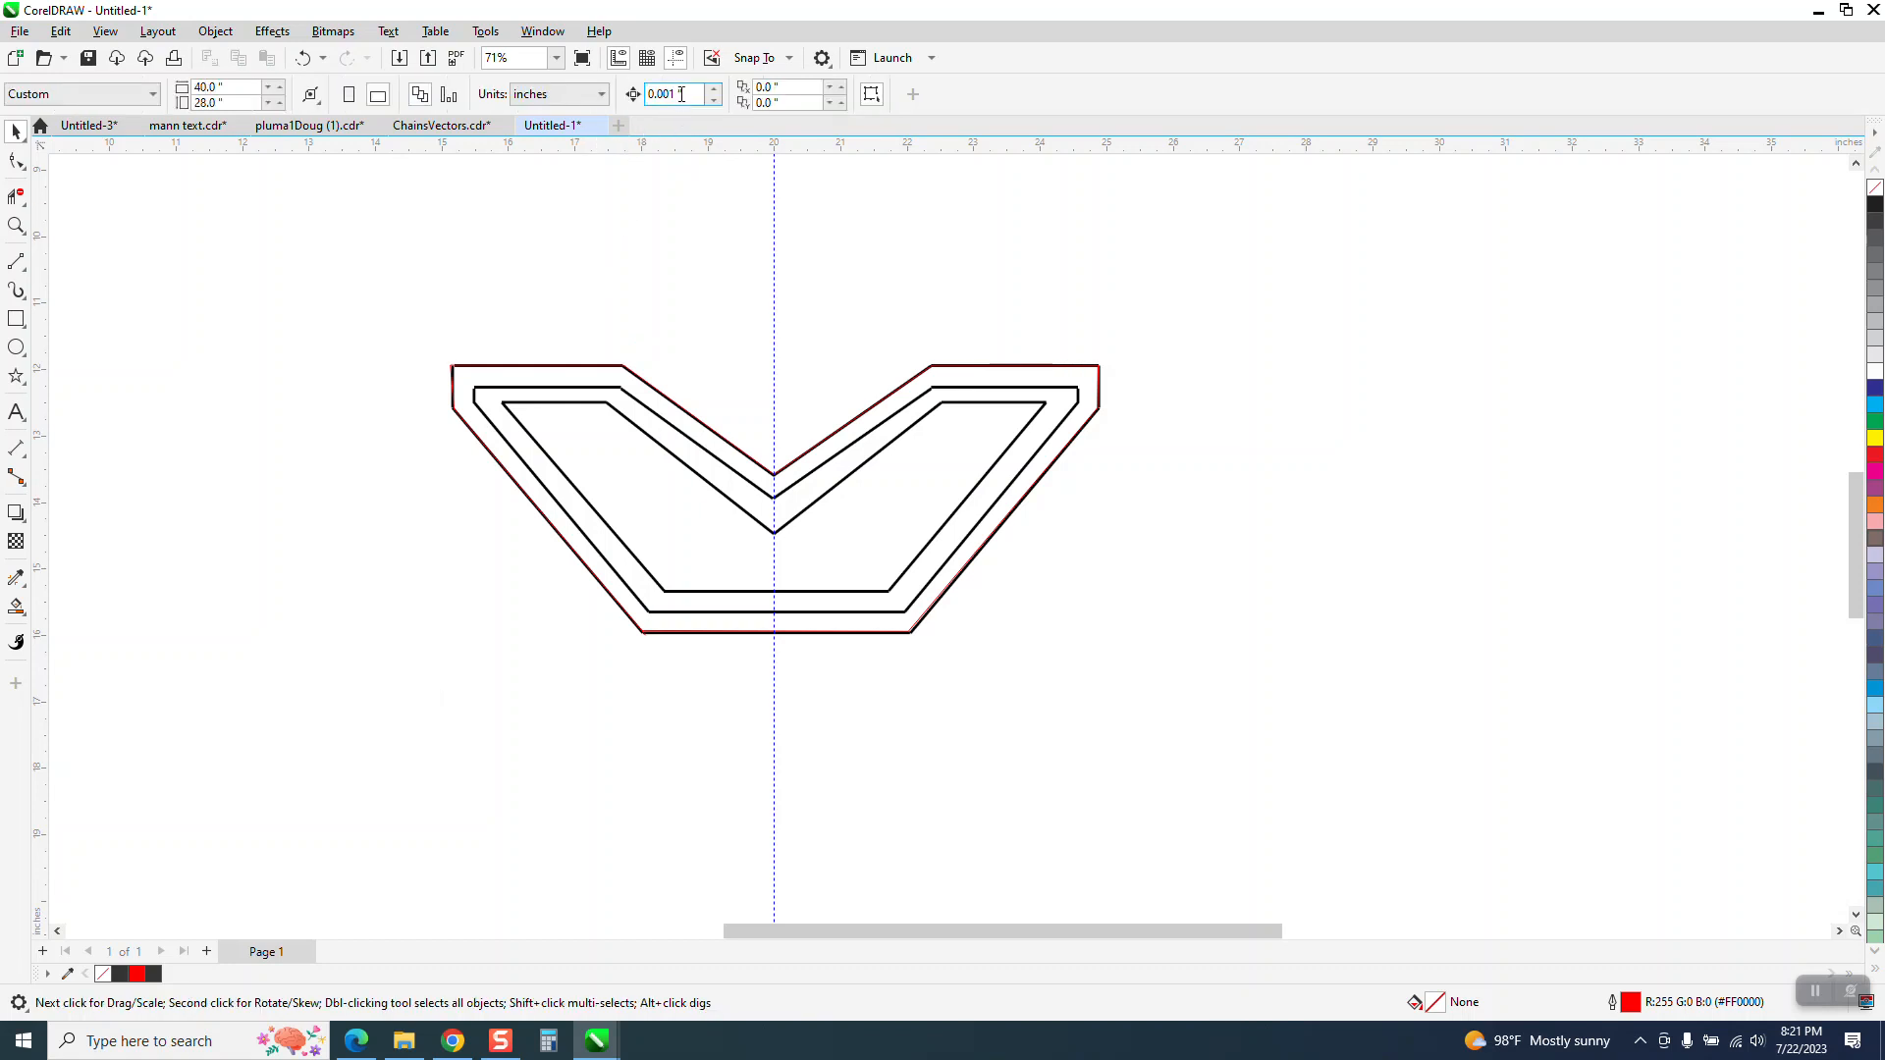
Set the nudge distance to 7 inches and nudge the bitmap down once, away from the red tracing
click(673, 96)
text(7)
click(1033, 545)
key(Down)
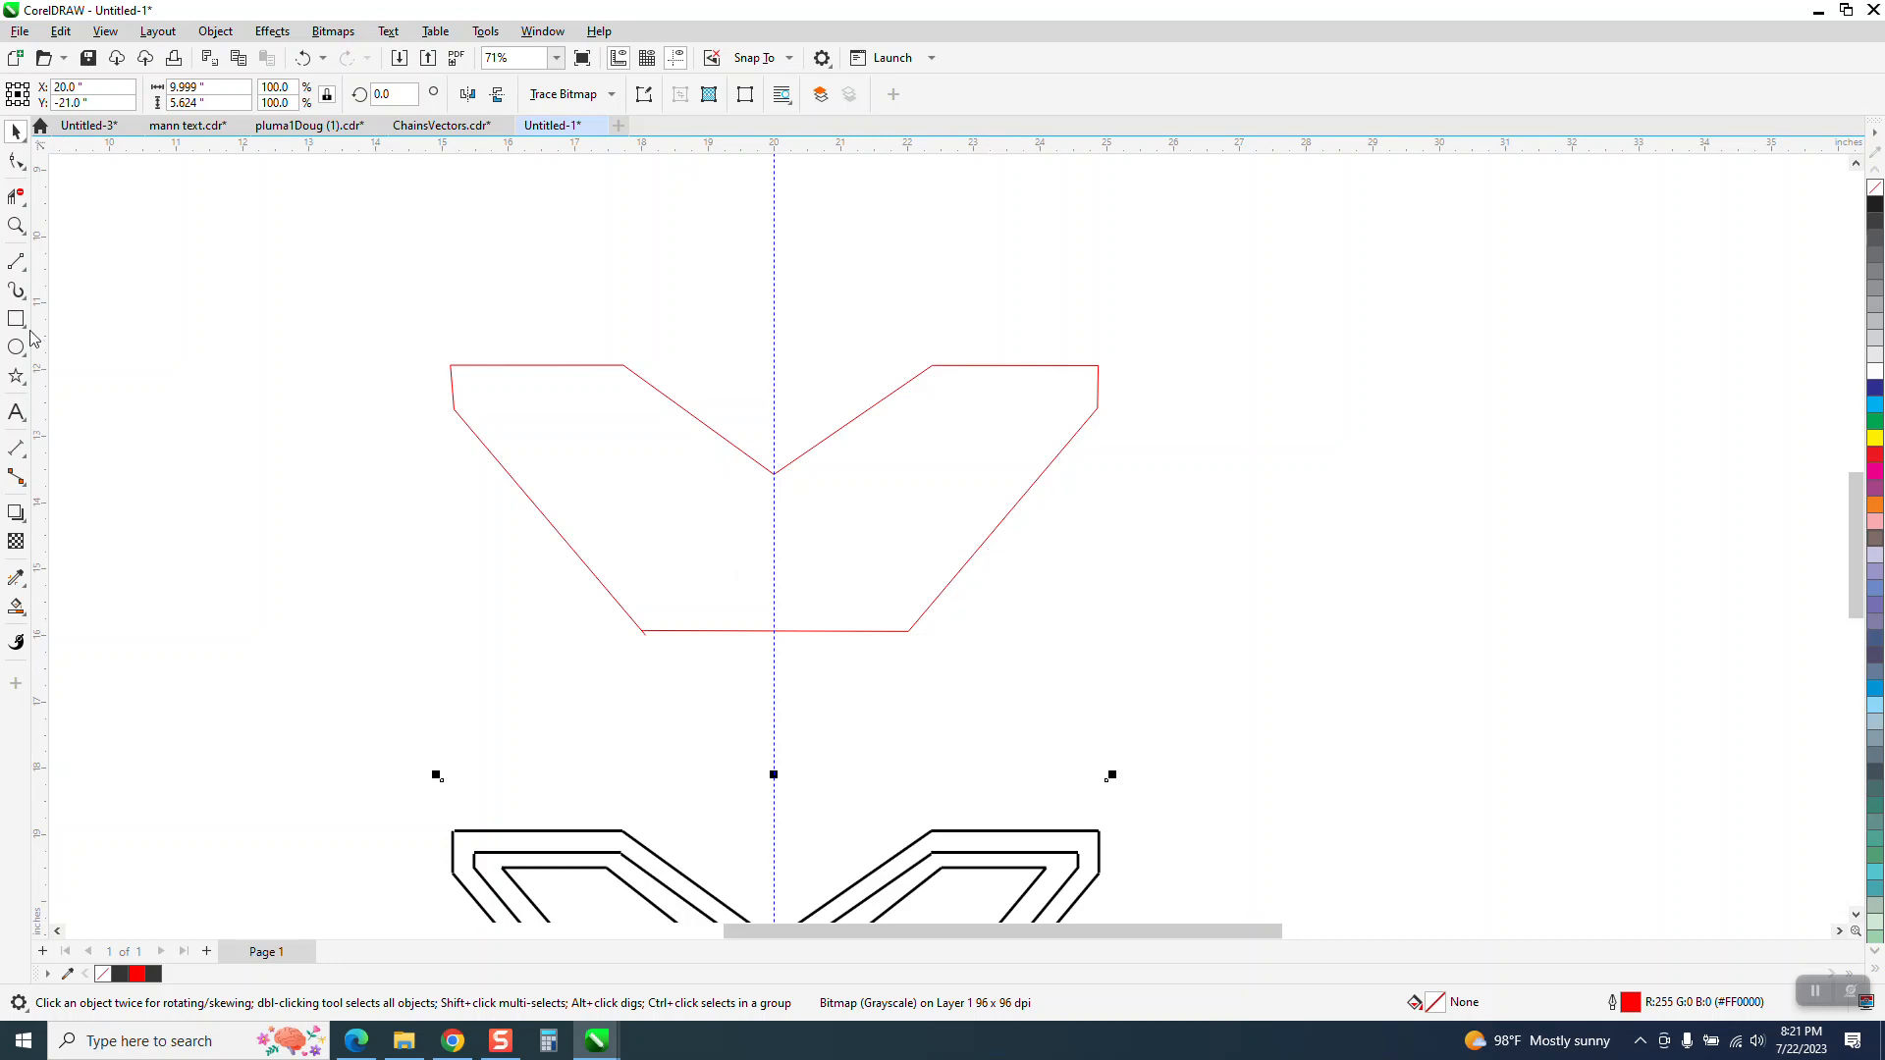
Straighten the tracing's short left edge by aligning its two end nodes vertically, with horizontal alignment turned off
click(17, 227)
drag(416, 334, 738, 515)
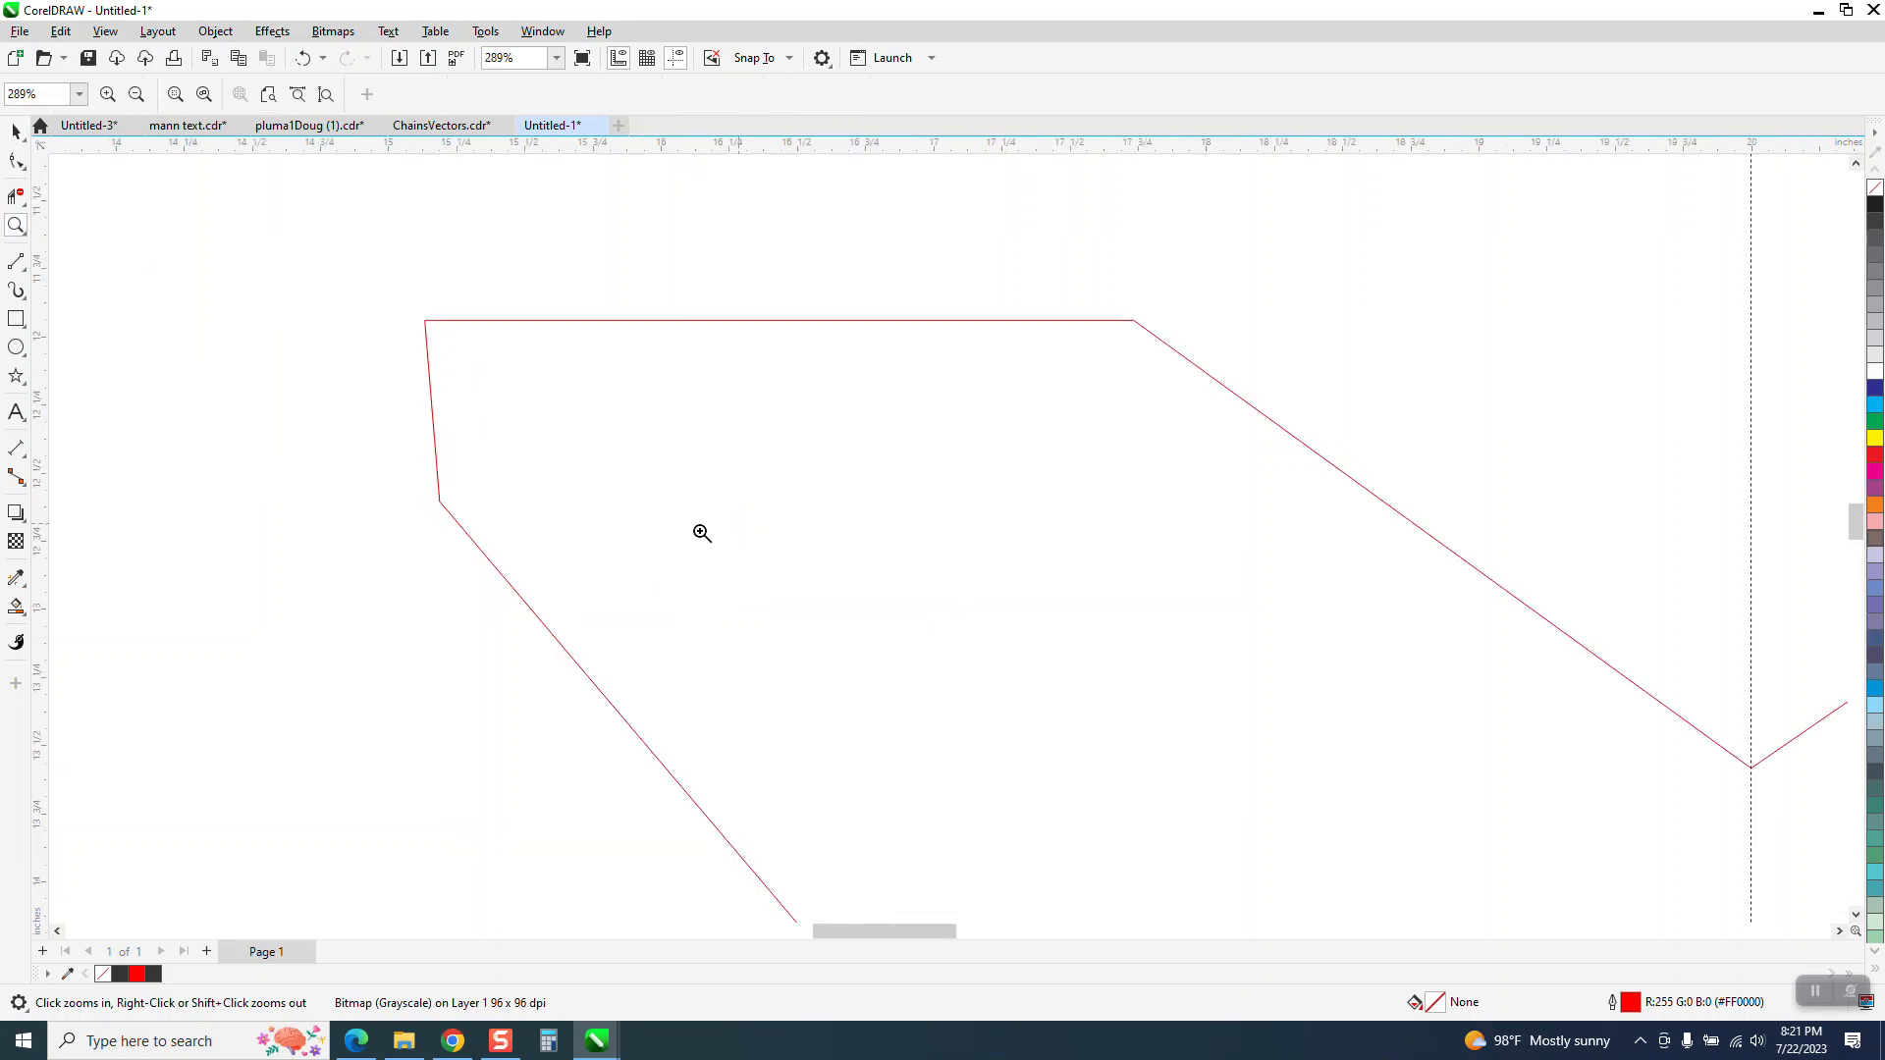
key(F10)
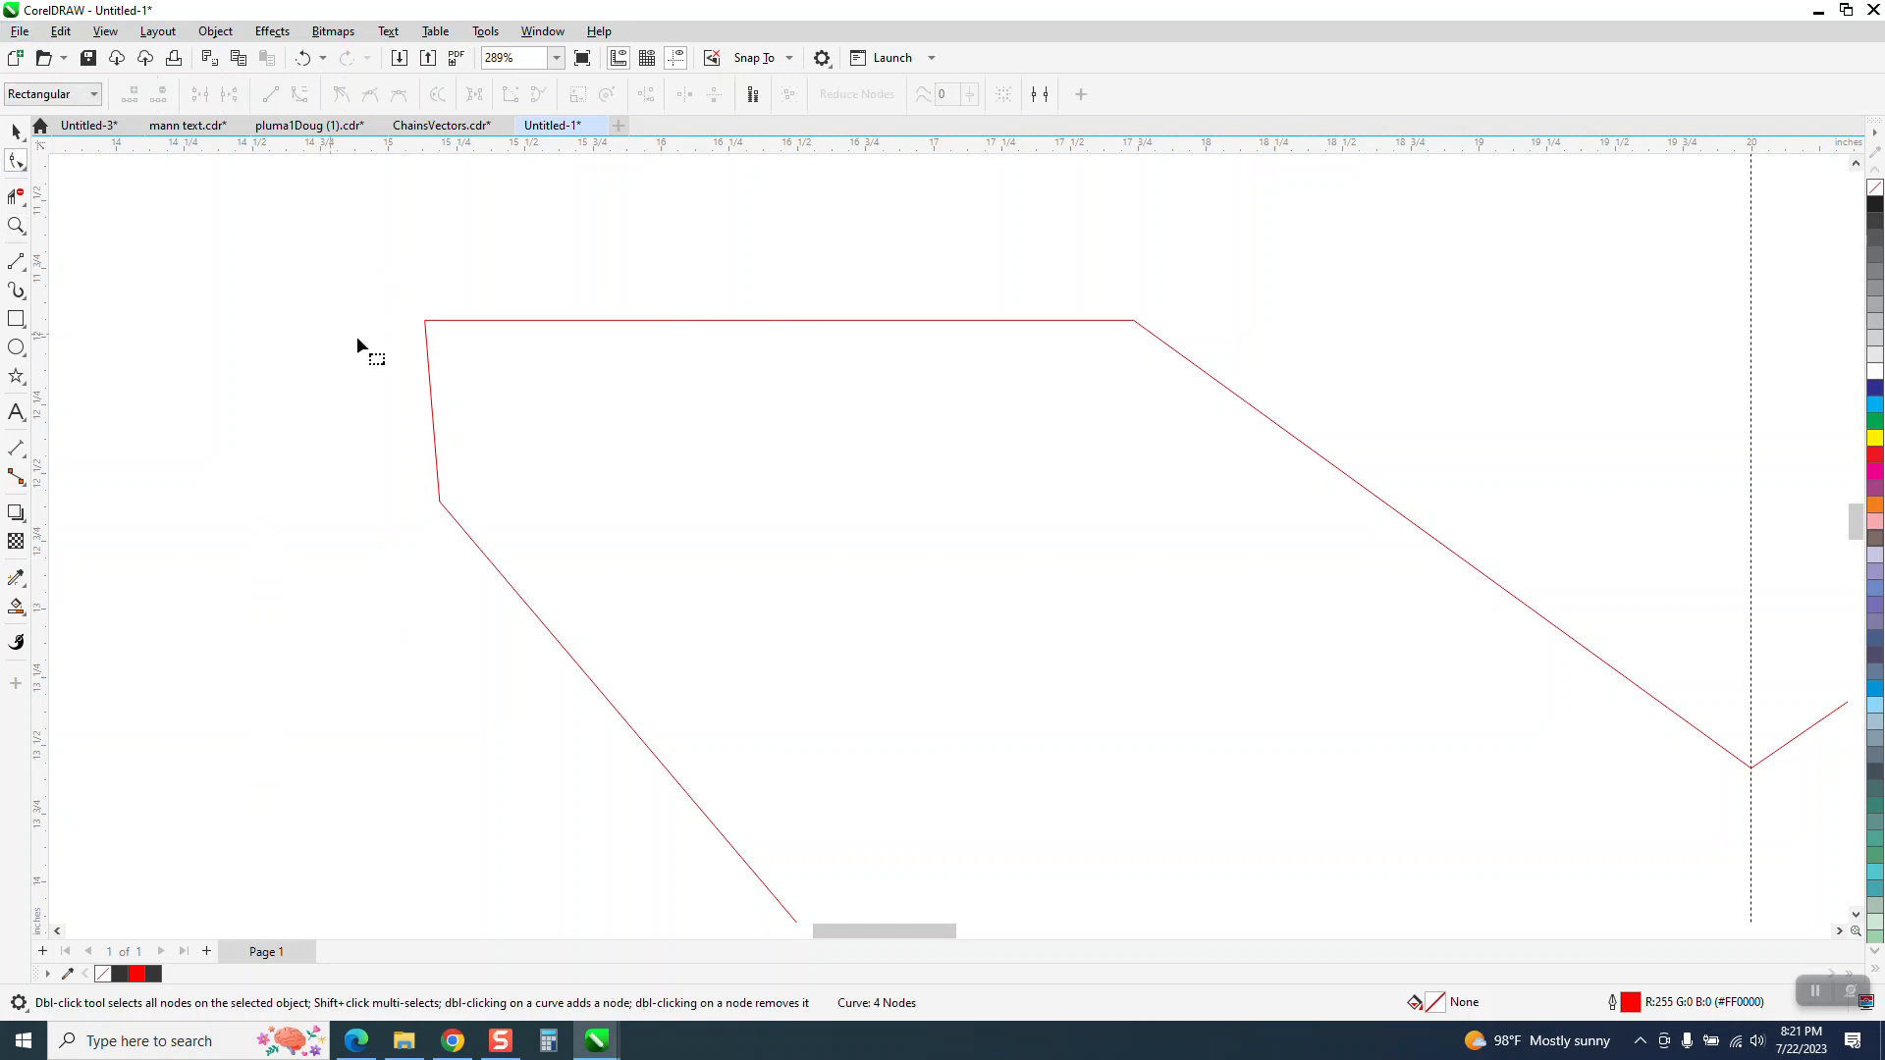
click(431, 368)
drag(388, 284, 486, 575)
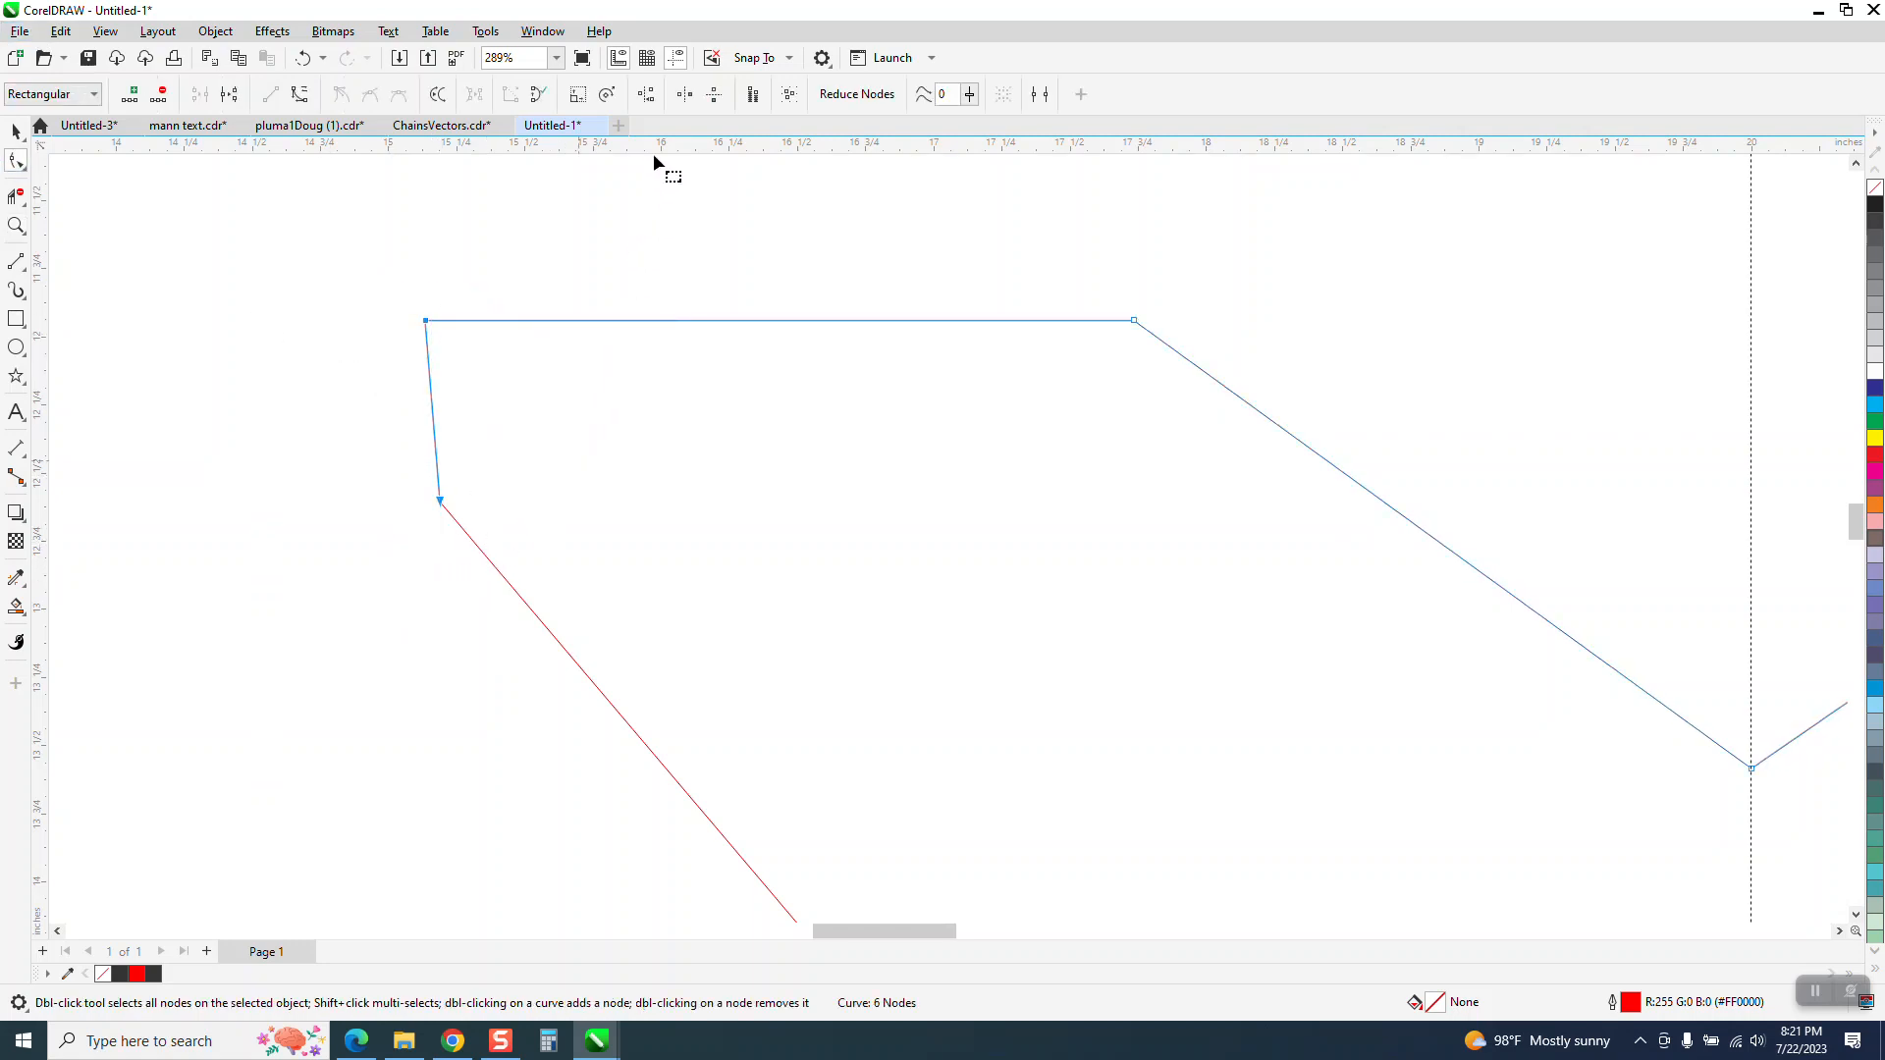
click(647, 95)
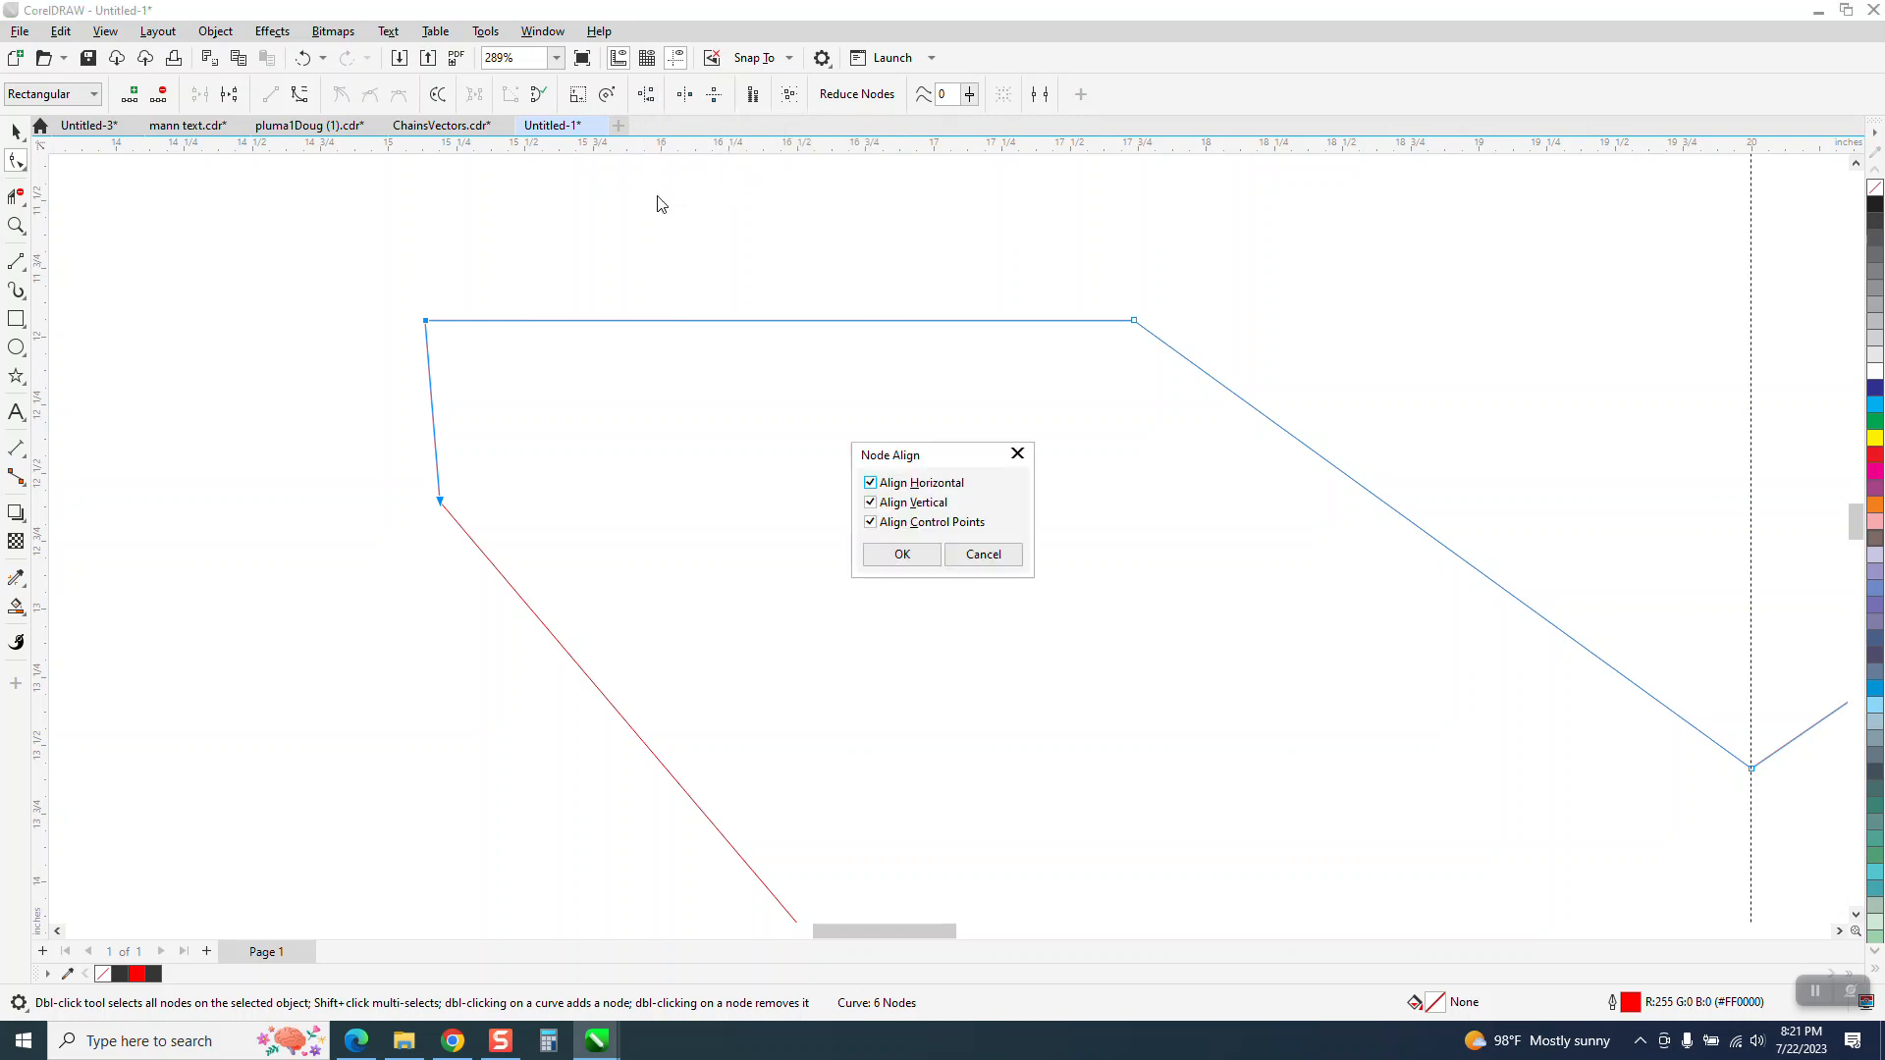
click(870, 483)
click(899, 553)
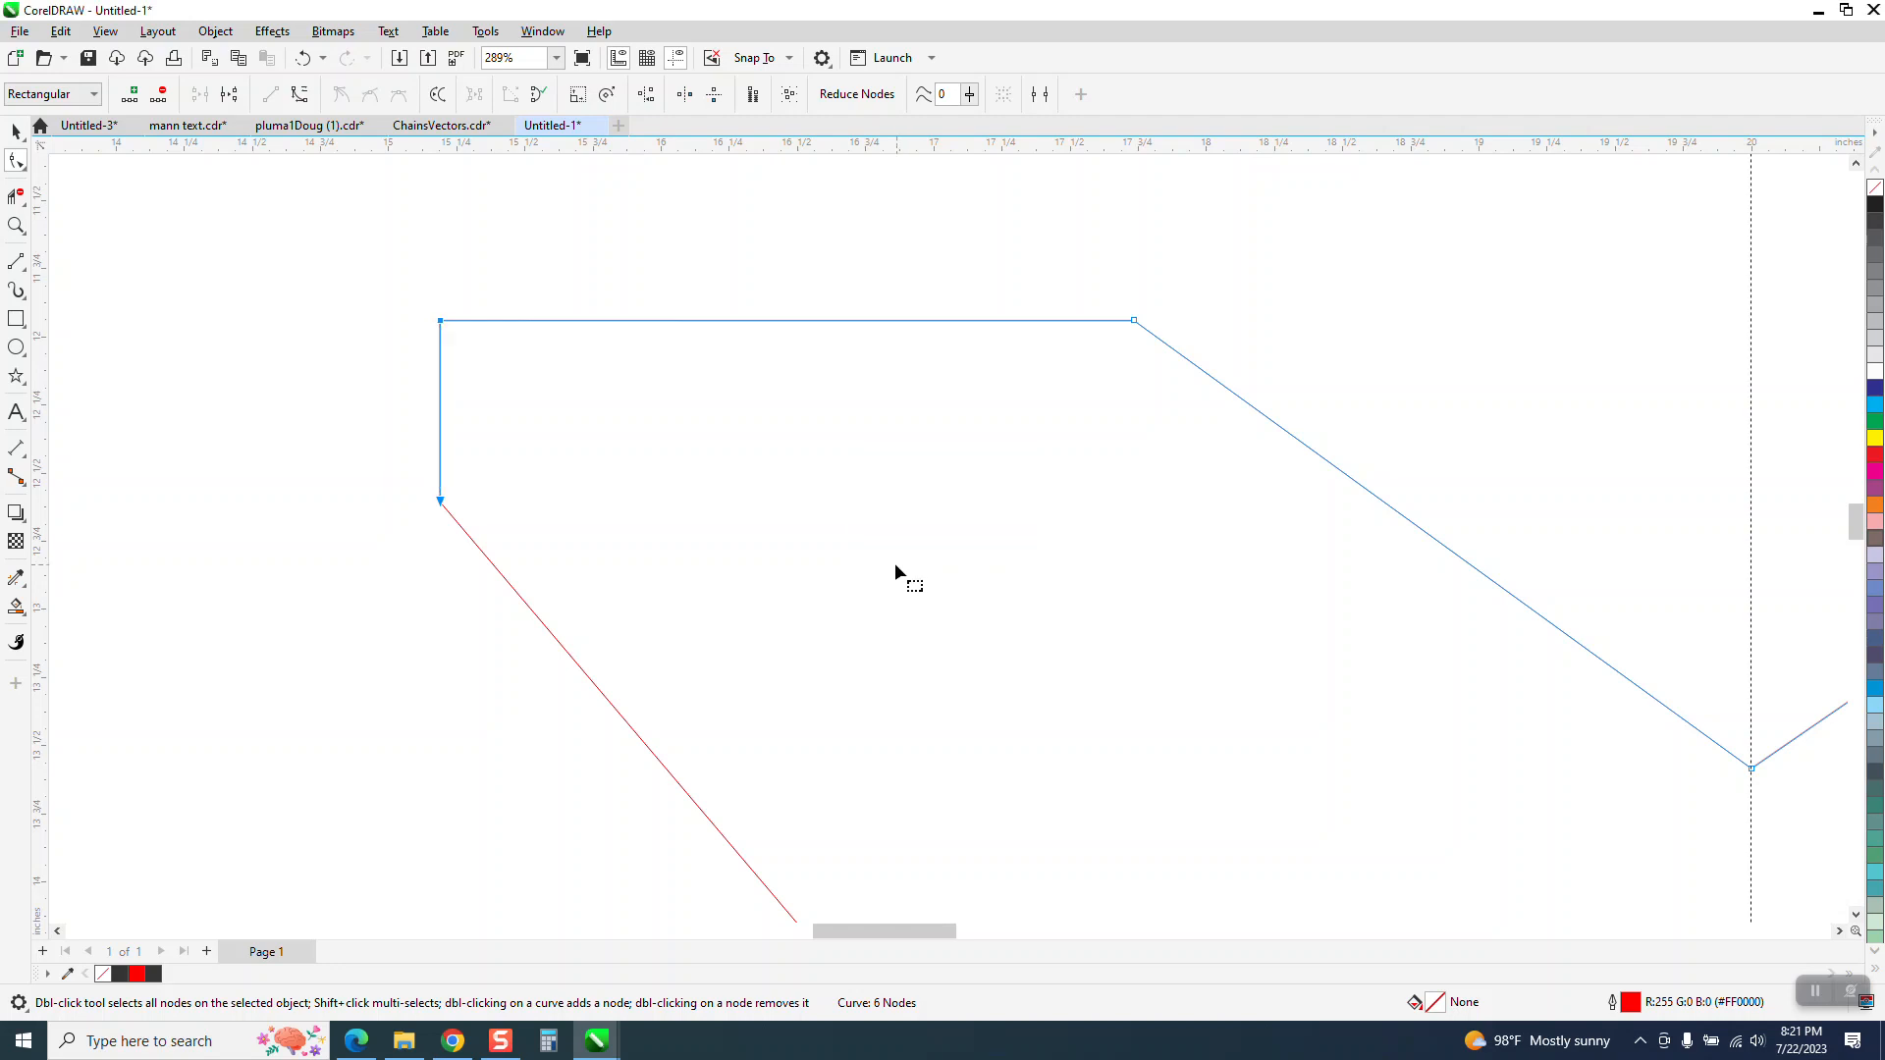
Fill the region enclosed by the red lines with gray (#999999) and no outline using Smart Fill
scroll(268, 432, down, 1)
scroll(267, 432, down, 3)
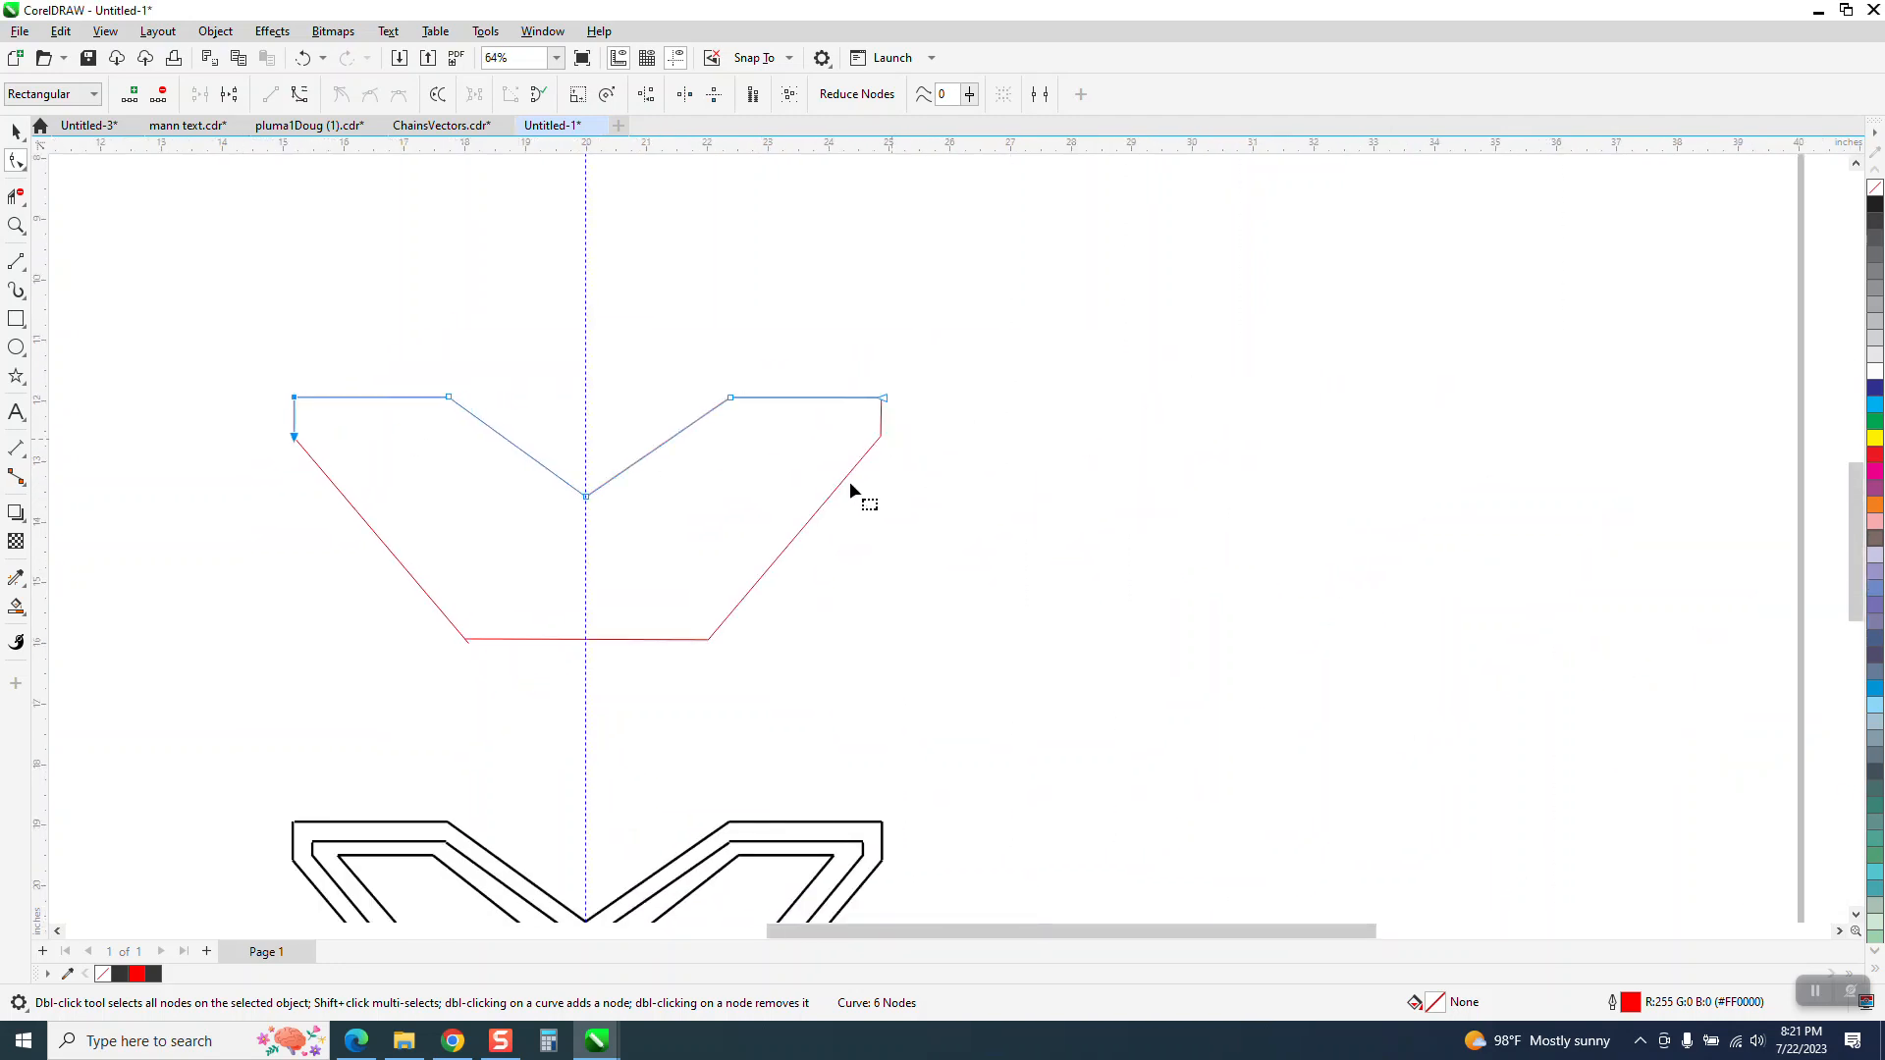
key(space)
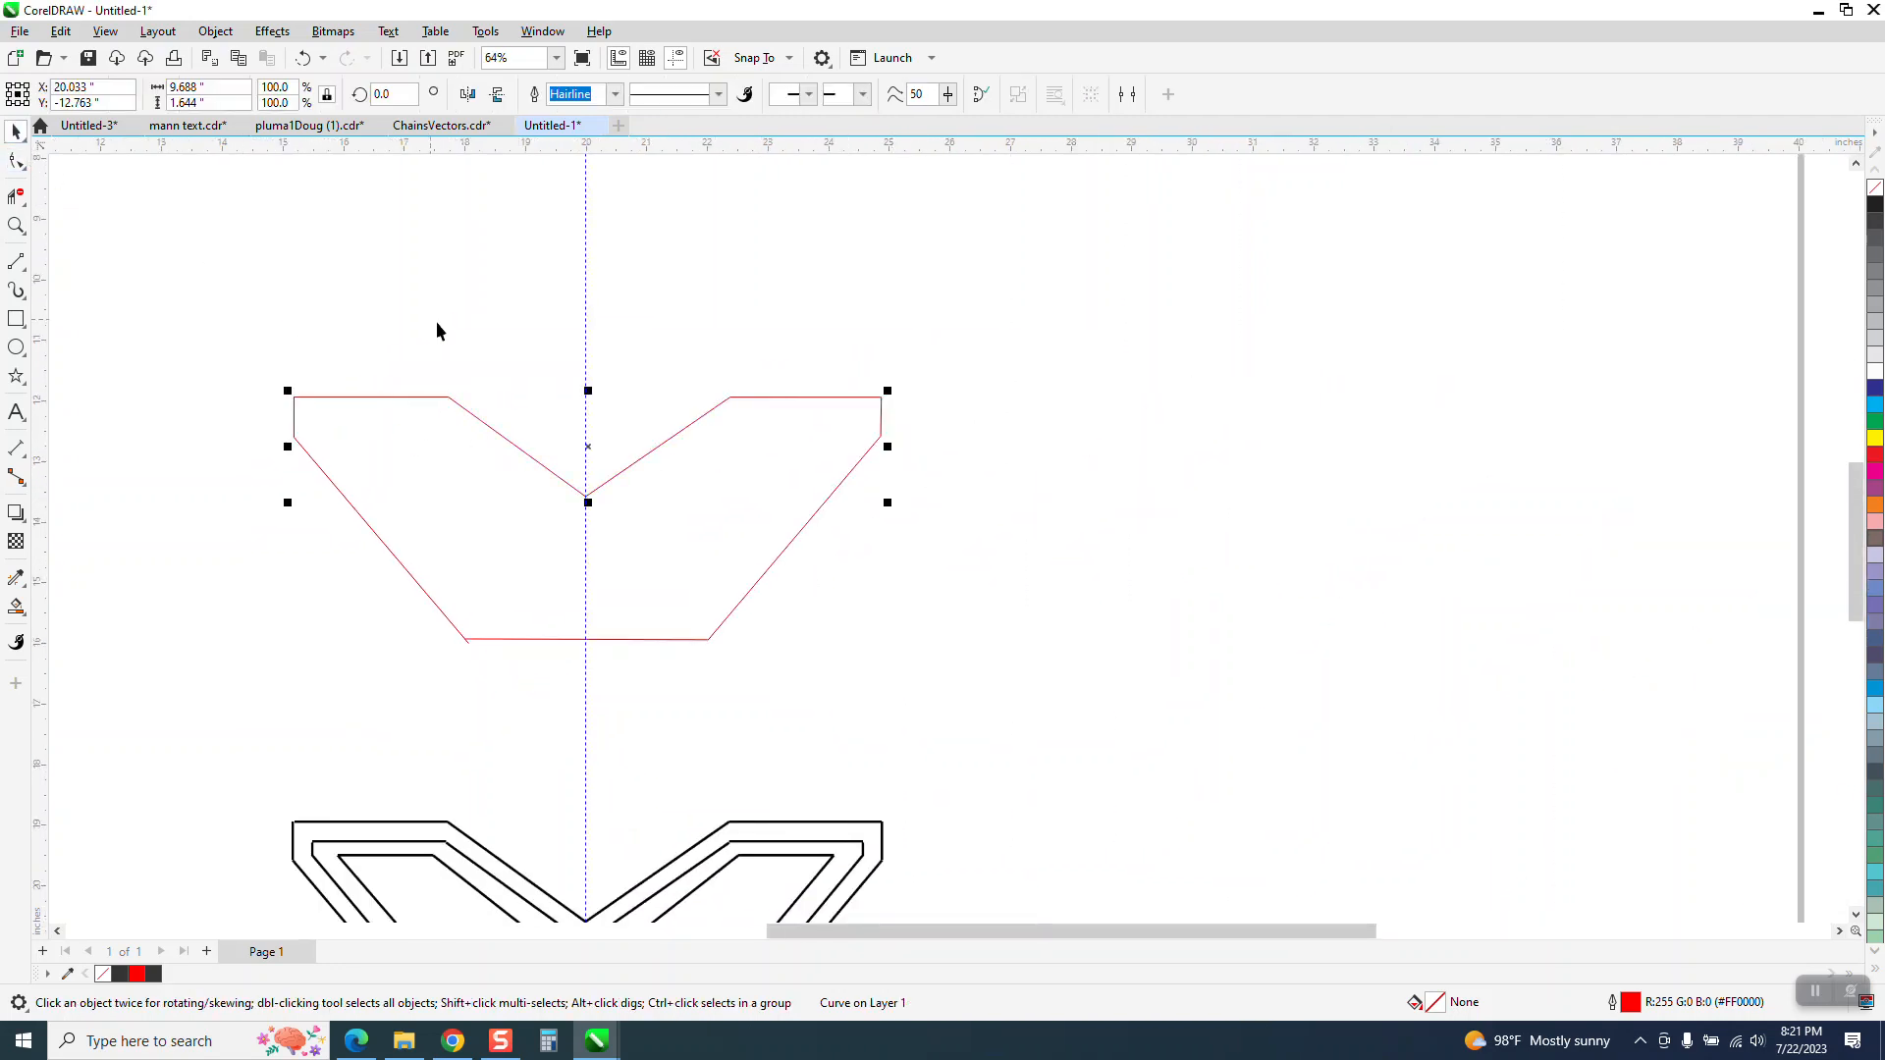
click(21, 611)
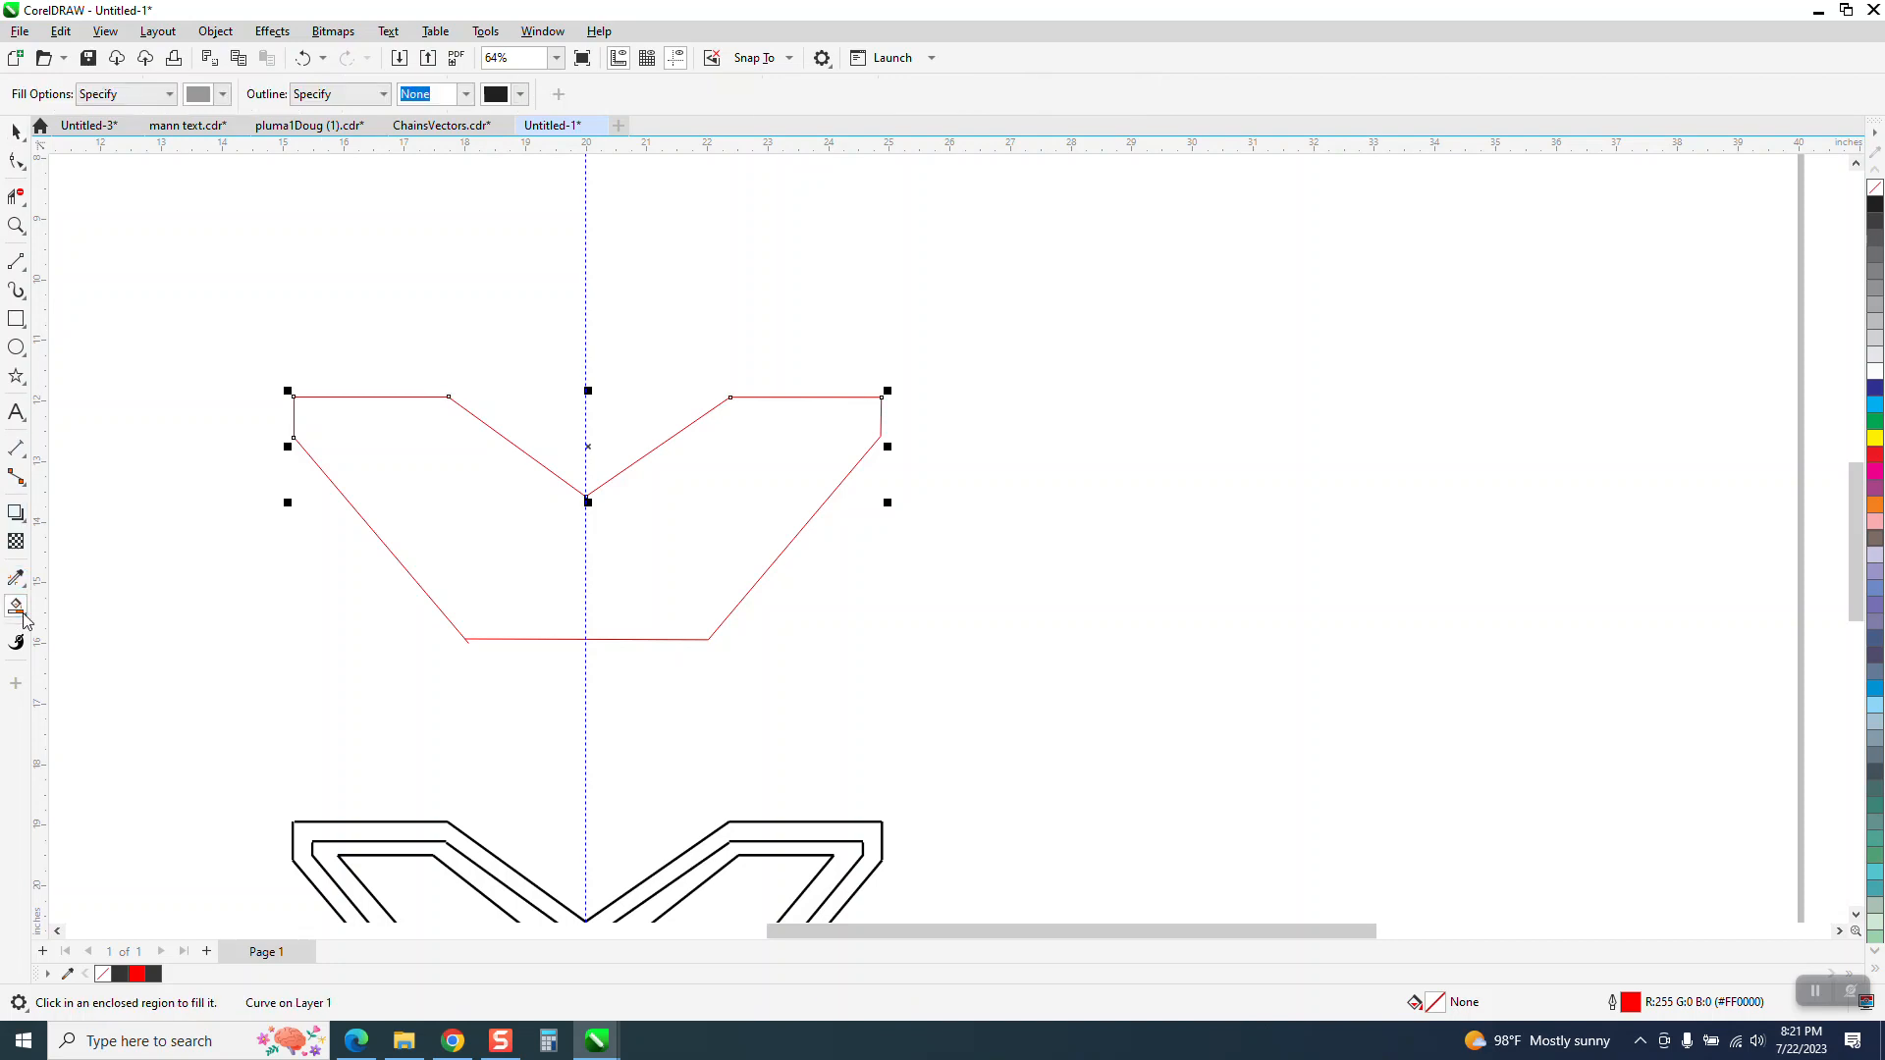
click(496, 538)
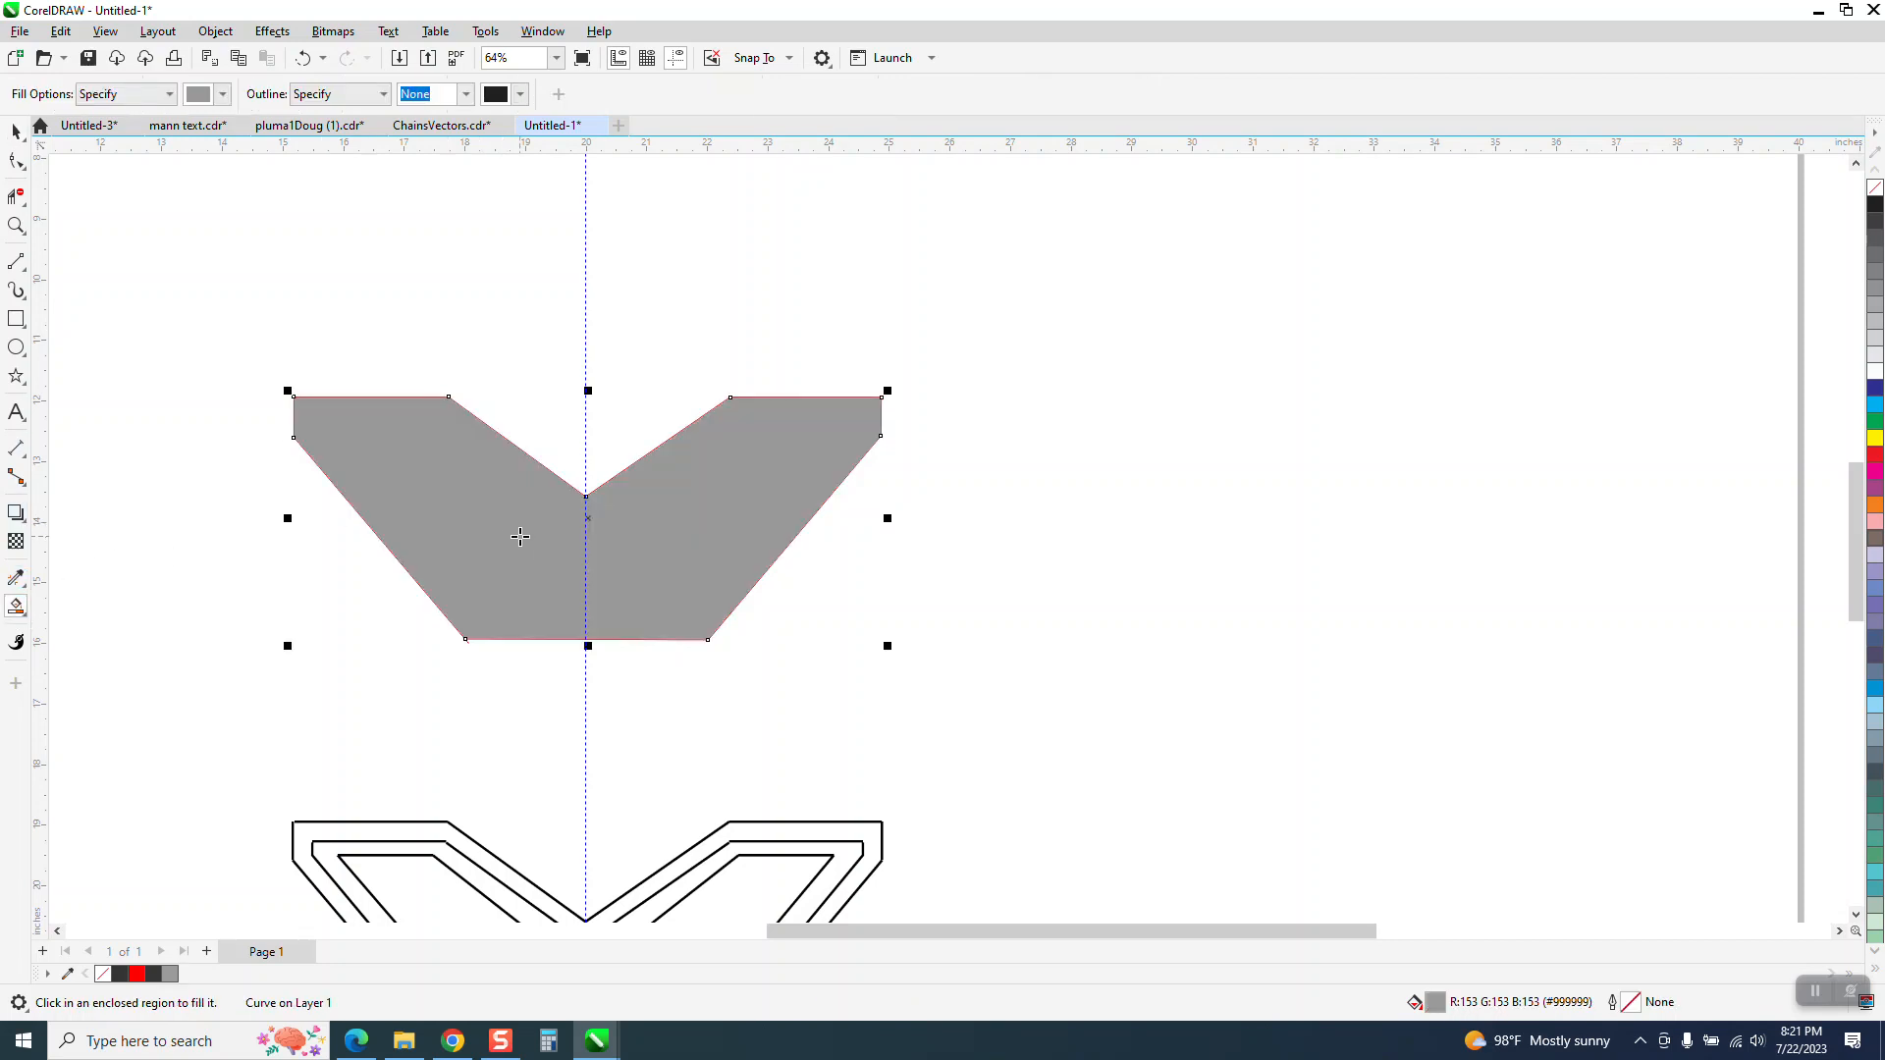
Move the gray filled shape 14 inches to the right and delete the red traced lines left behind
key(Right)
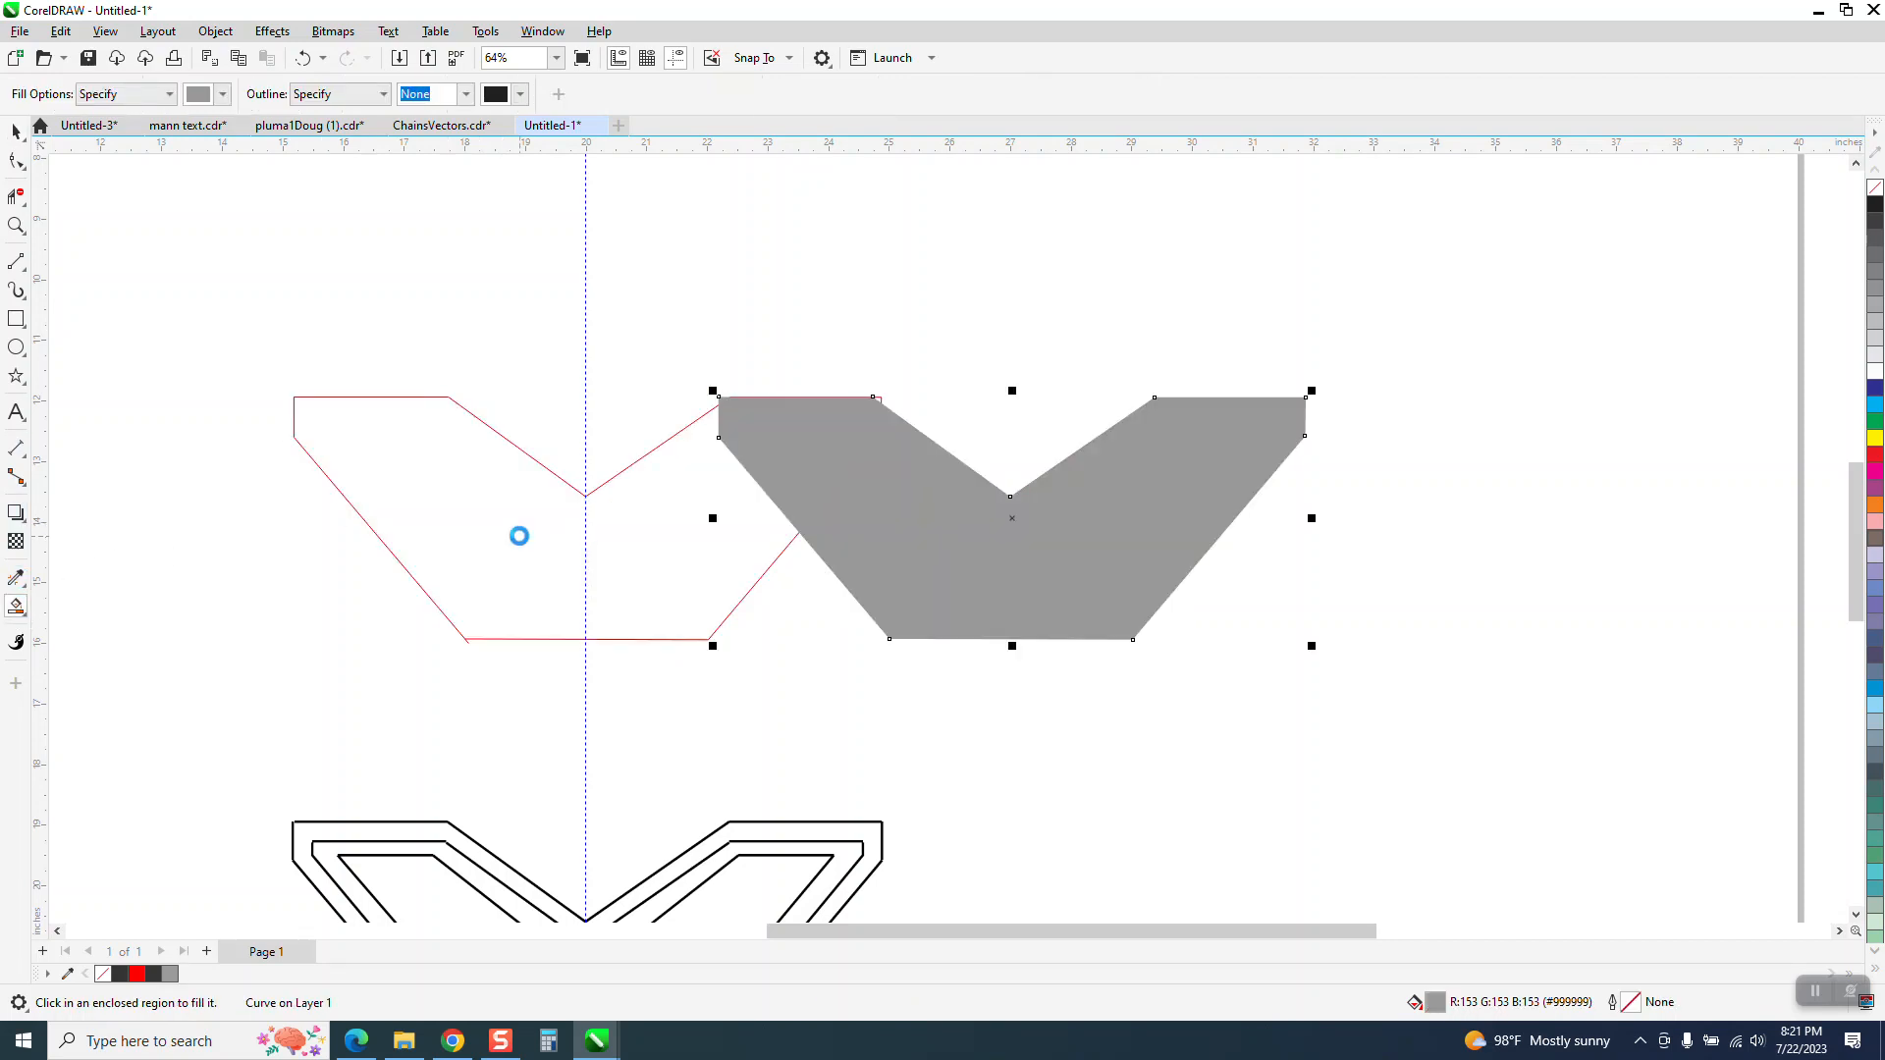
key(Right)
click(17, 133)
drag(278, 335, 945, 704)
key(Delete)
Move the gray shape 14 inches back to the left, onto the centre guideline
click(1270, 560)
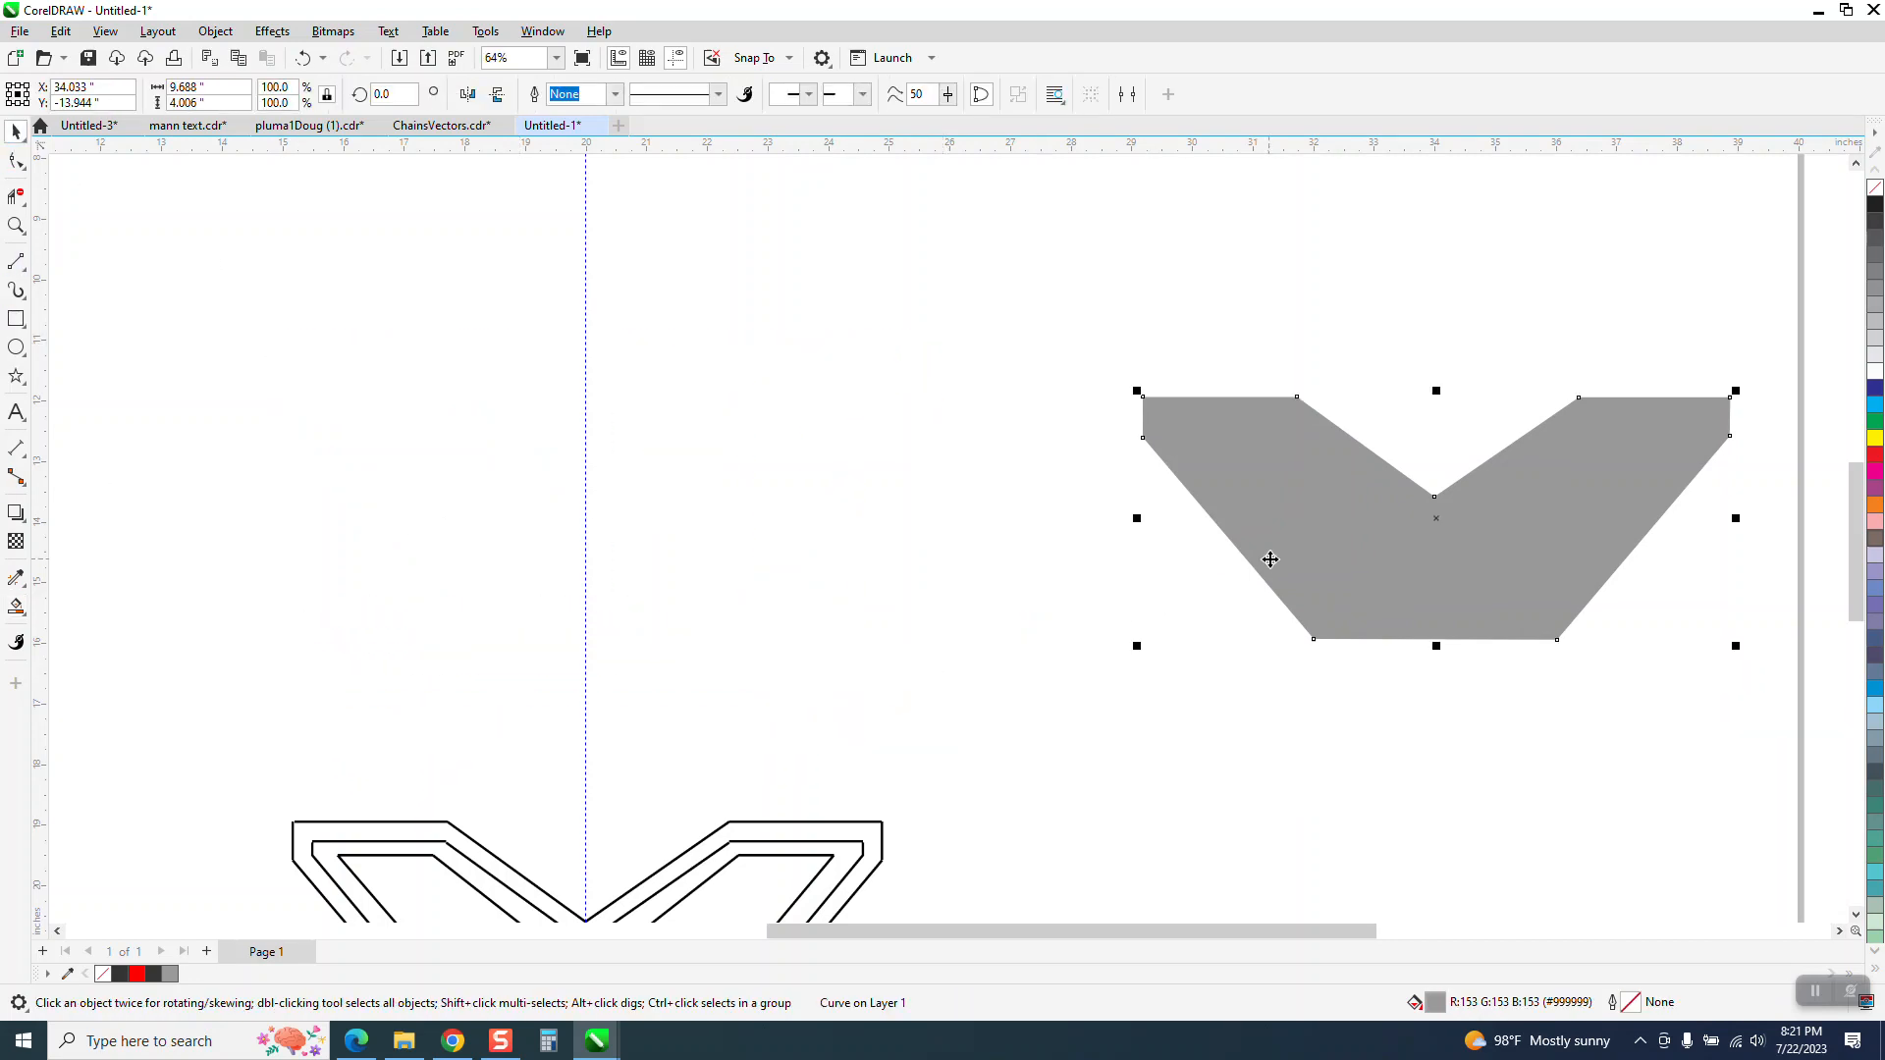
key(Left)
key(Left)
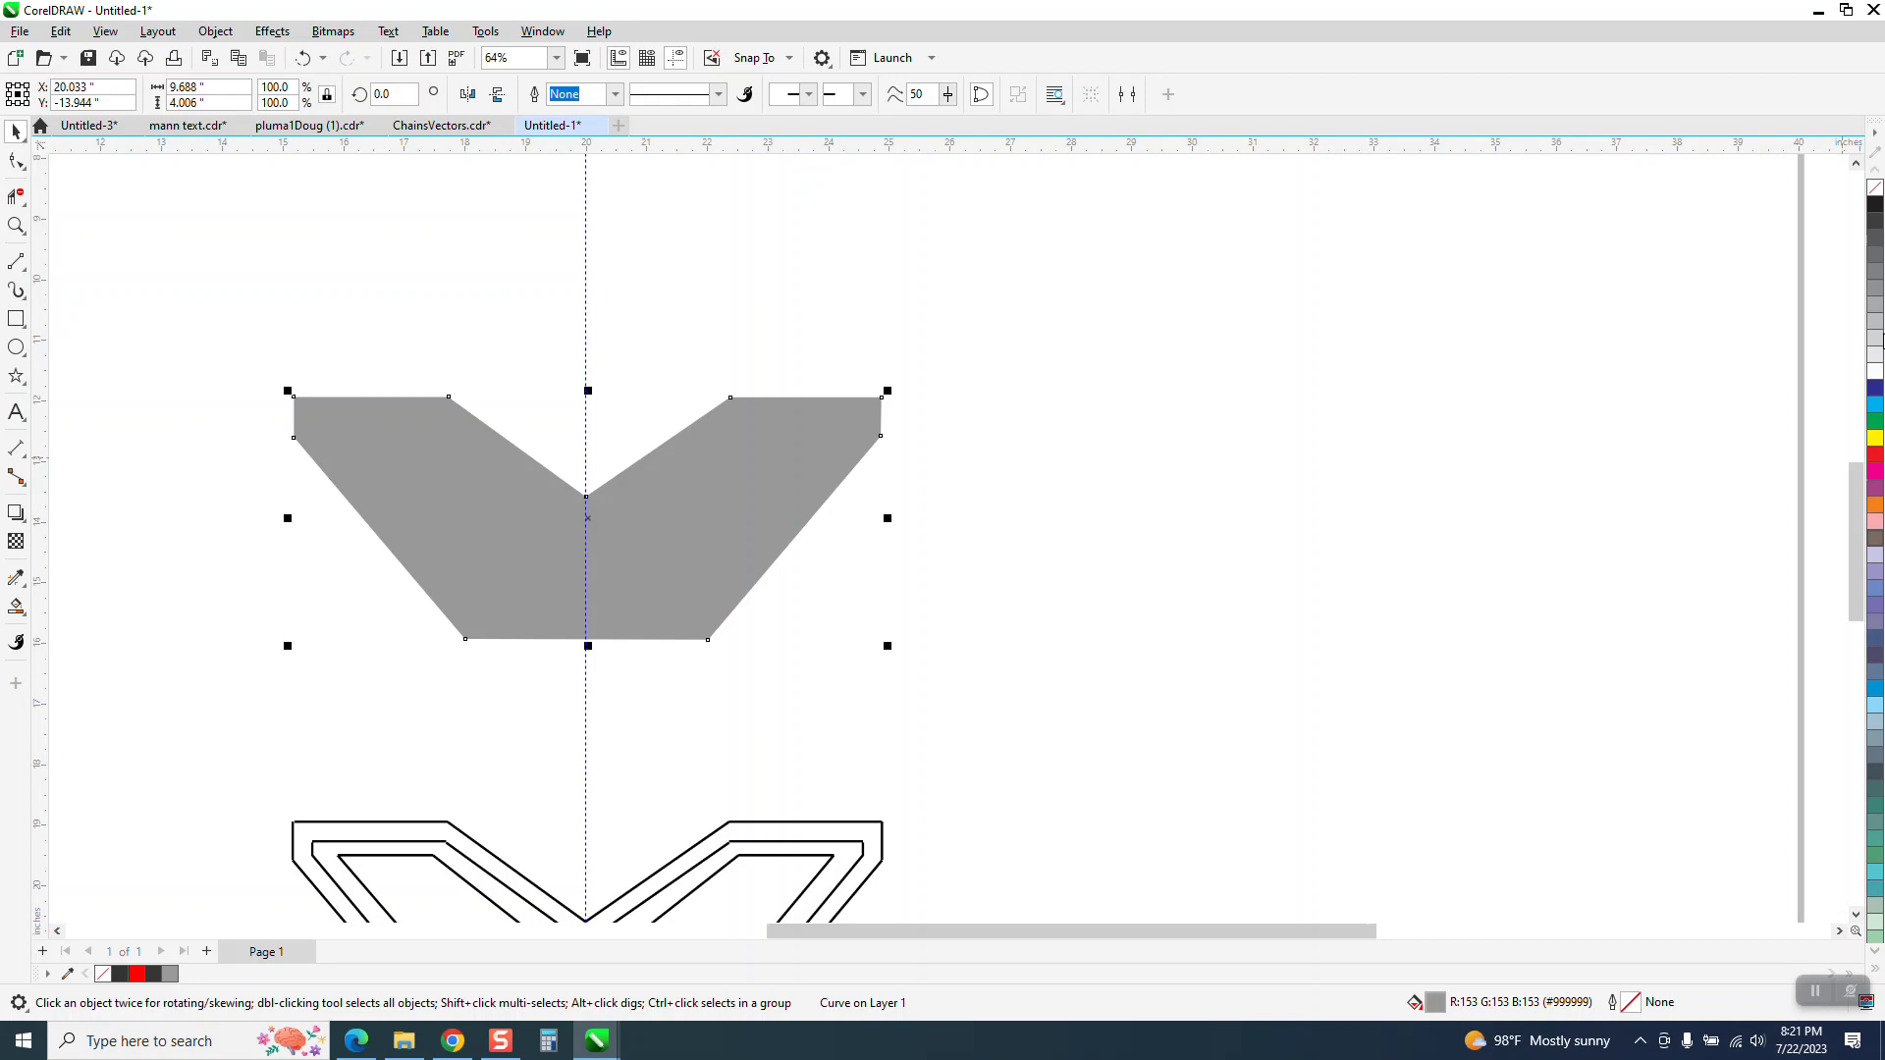
Replace the gray shape's fill with a red hairline outline and add a horizontally mirrored copy on top of it
click(1876, 188)
right_click(1875, 458)
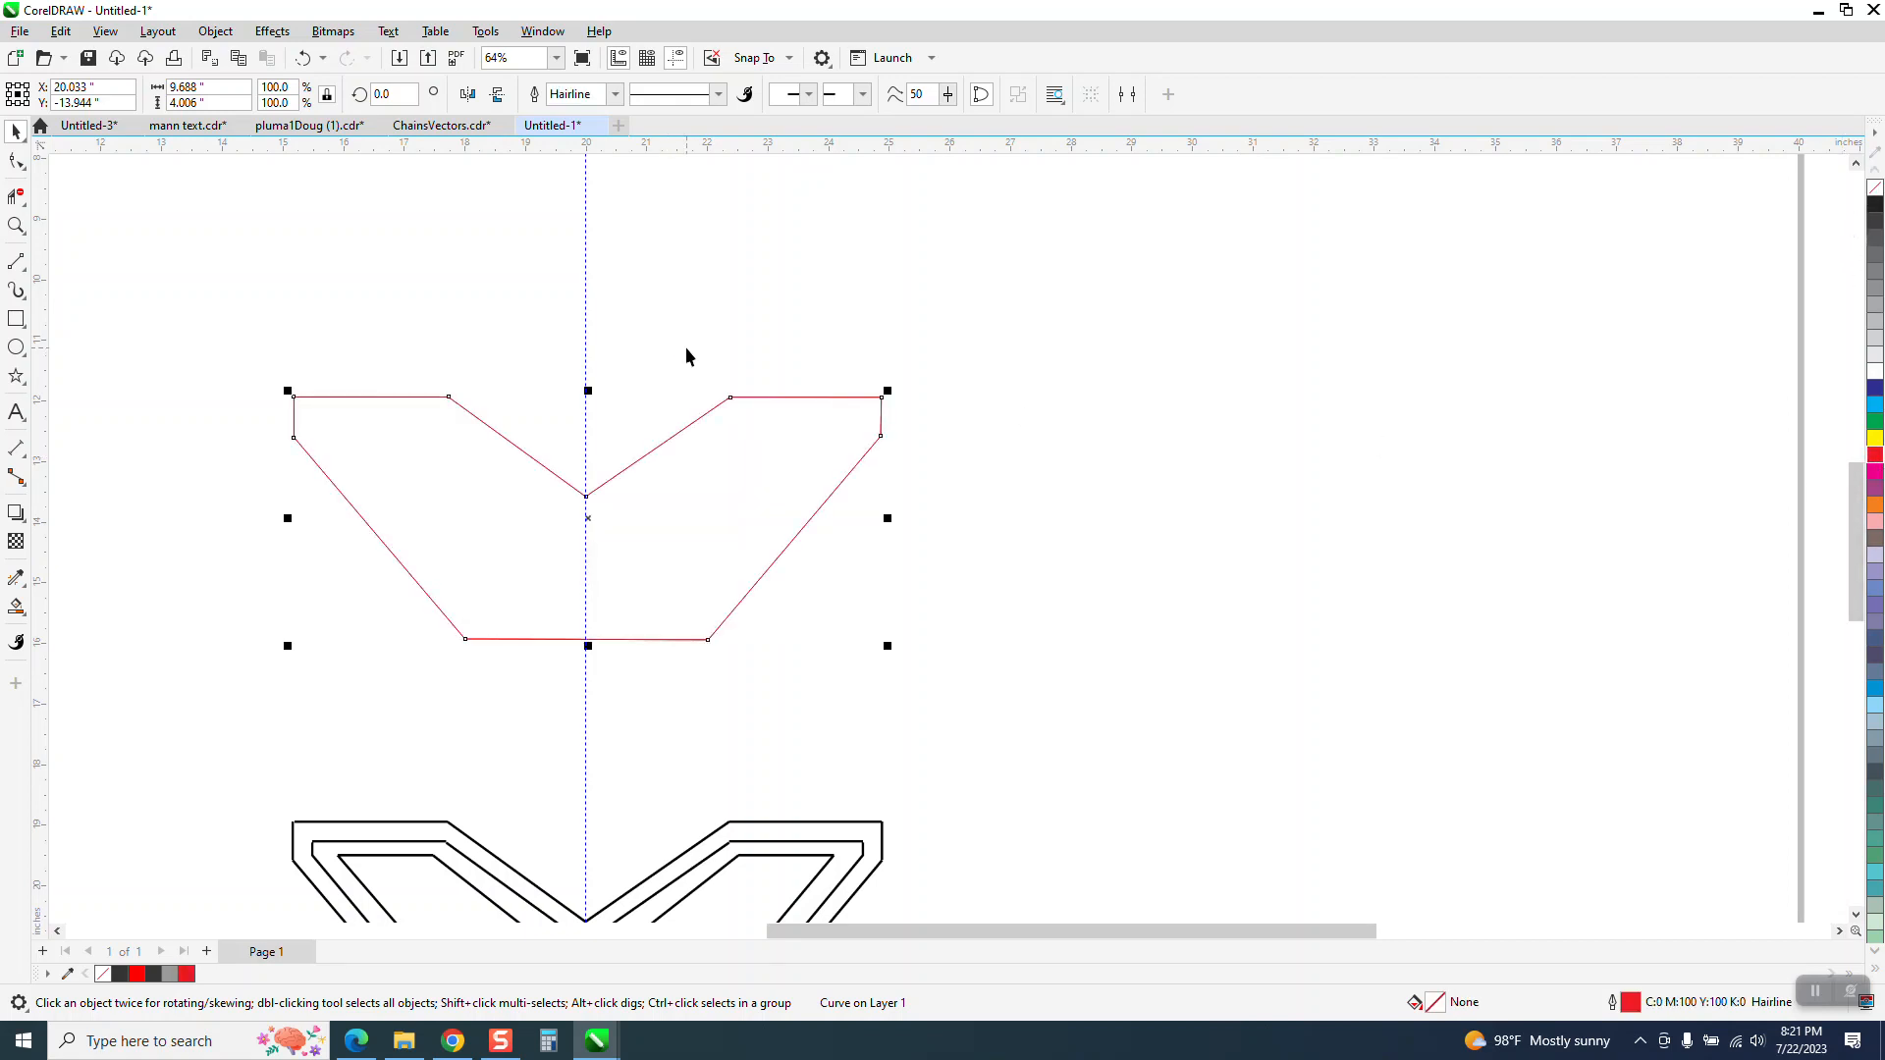
click(467, 96)
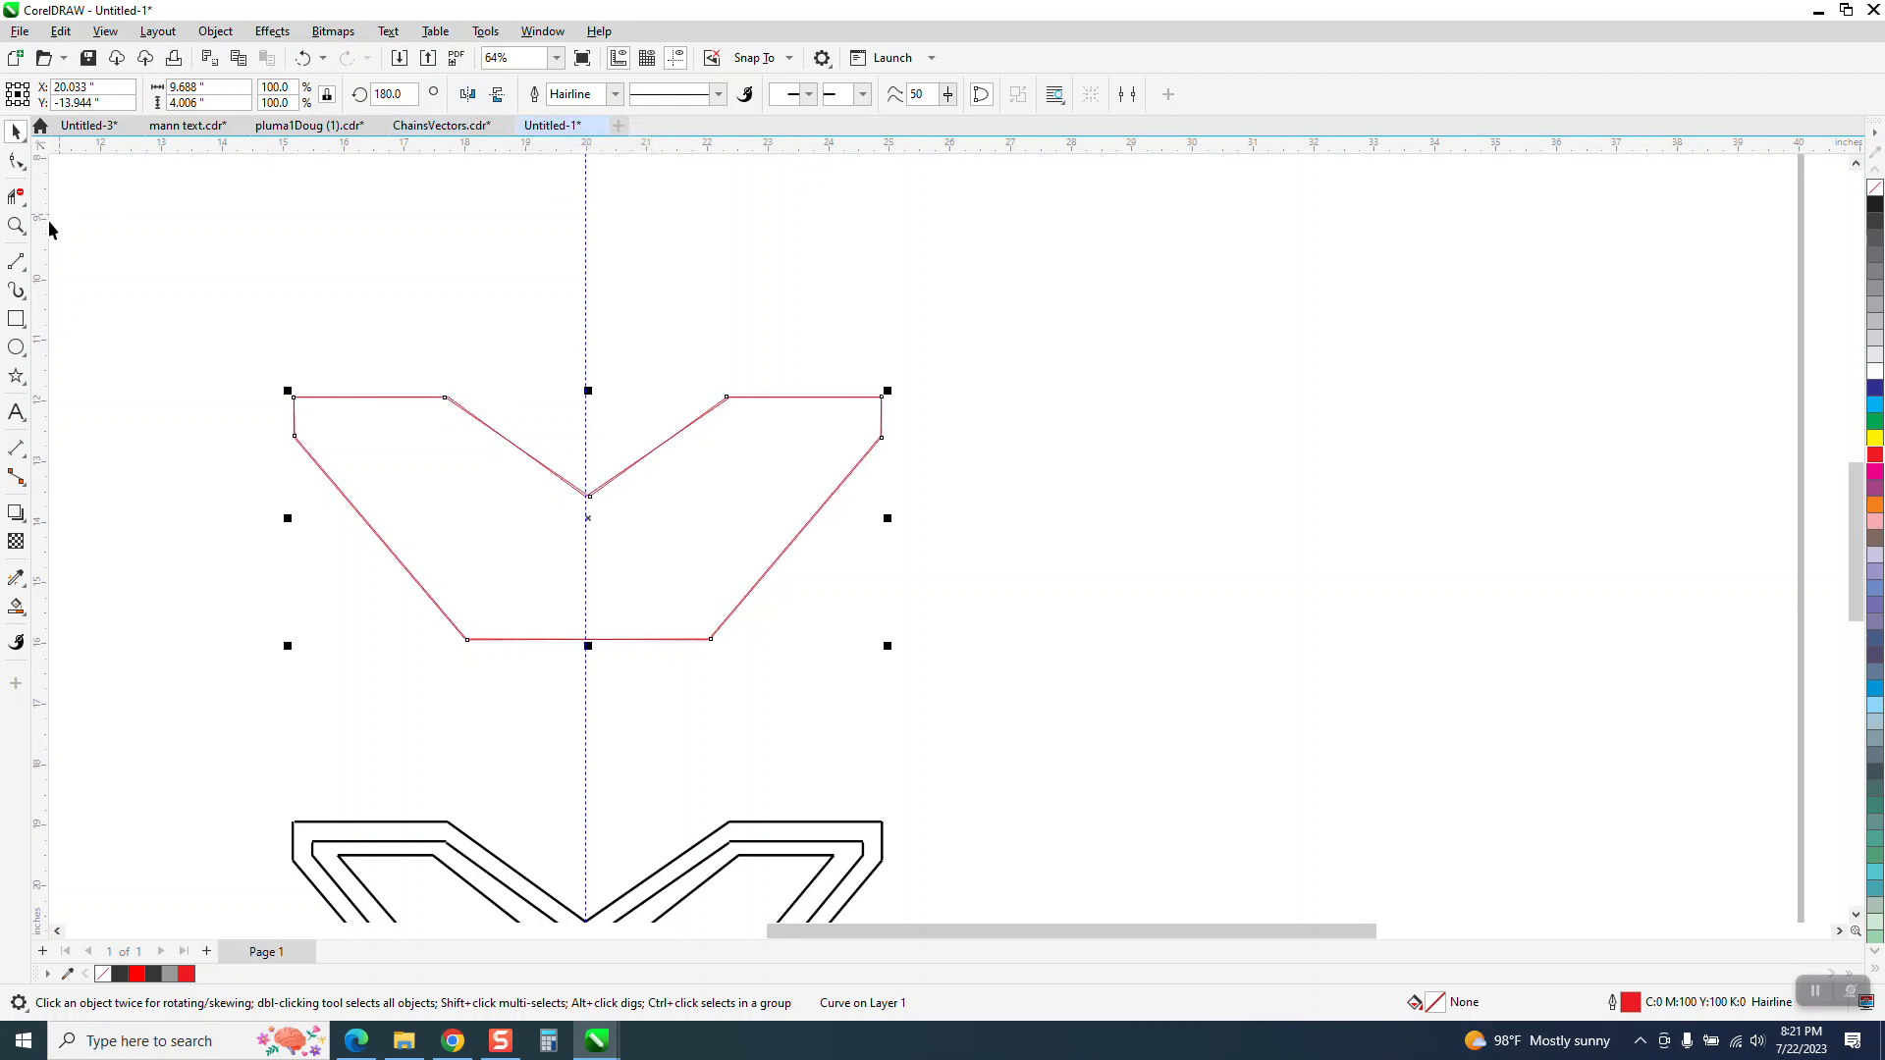
Move the mirrored copy's centre notch node onto the original outline's notch corner at the vertical guideline
click(16, 226)
drag(580, 422, 745, 577)
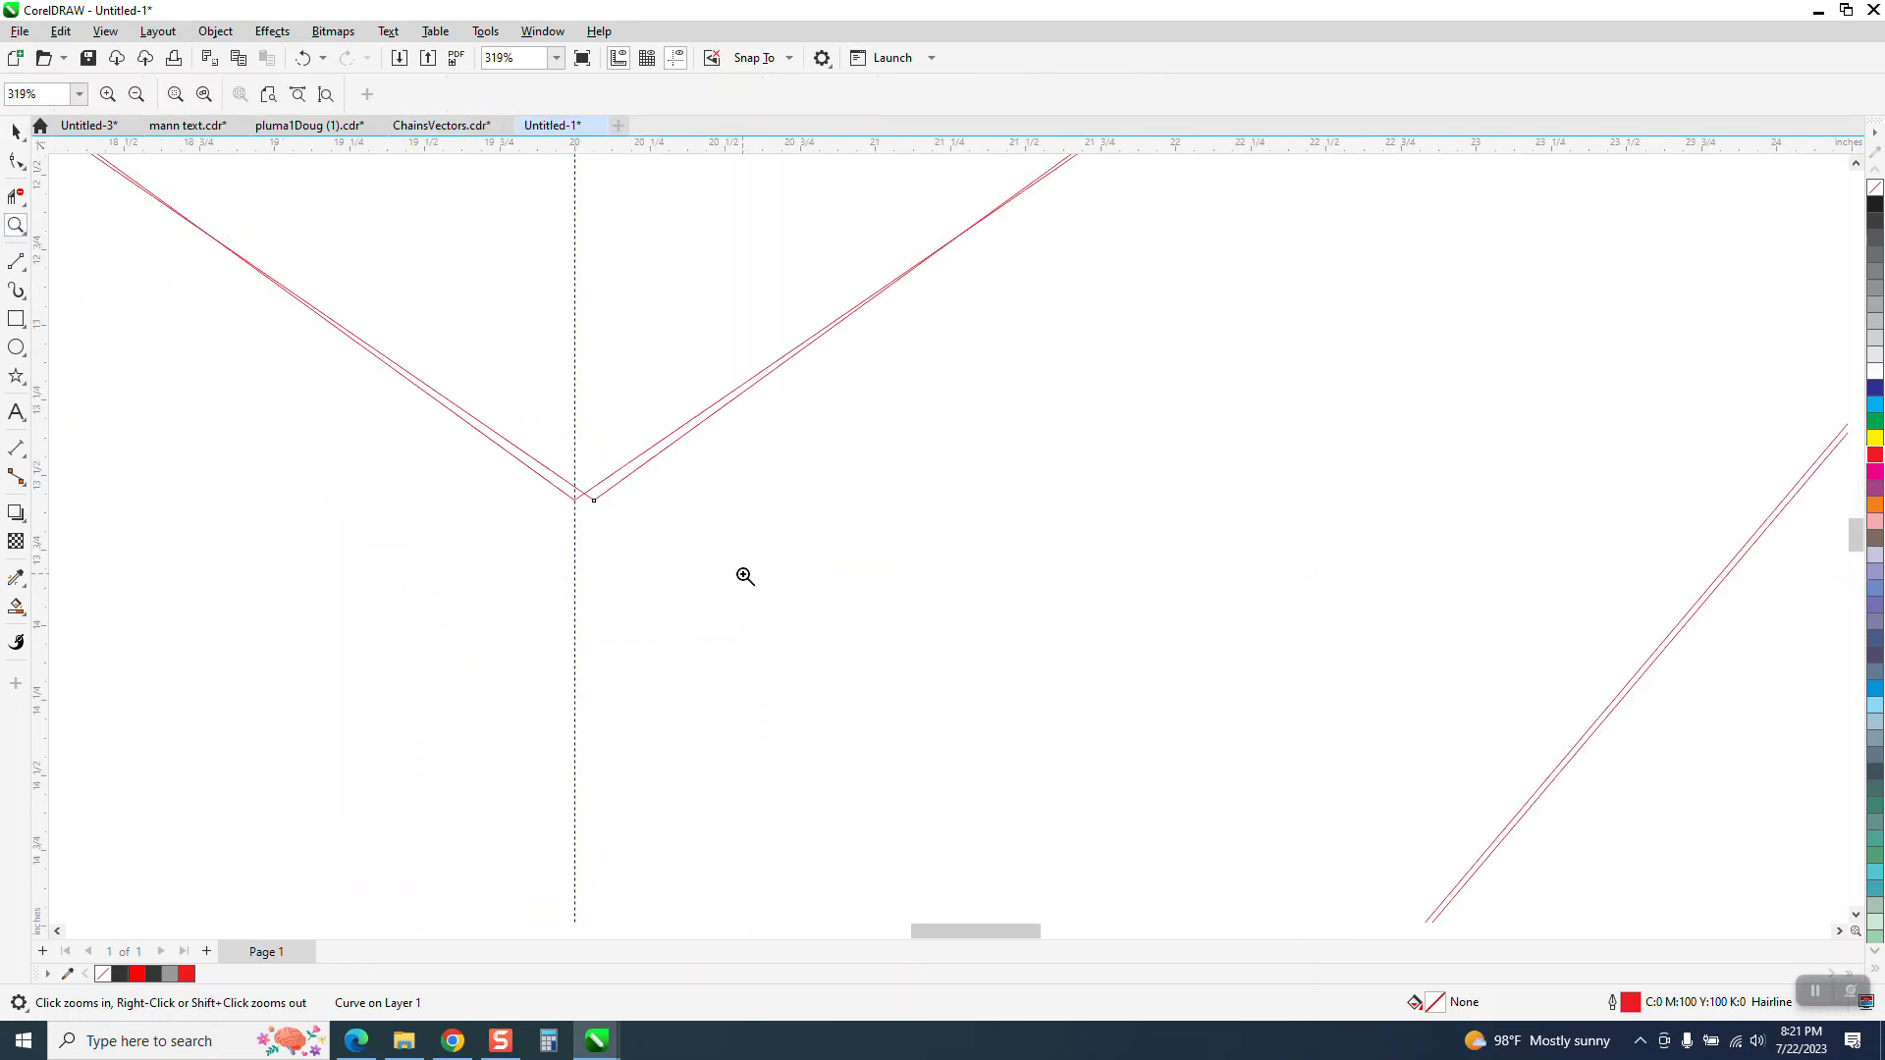
click(26, 176)
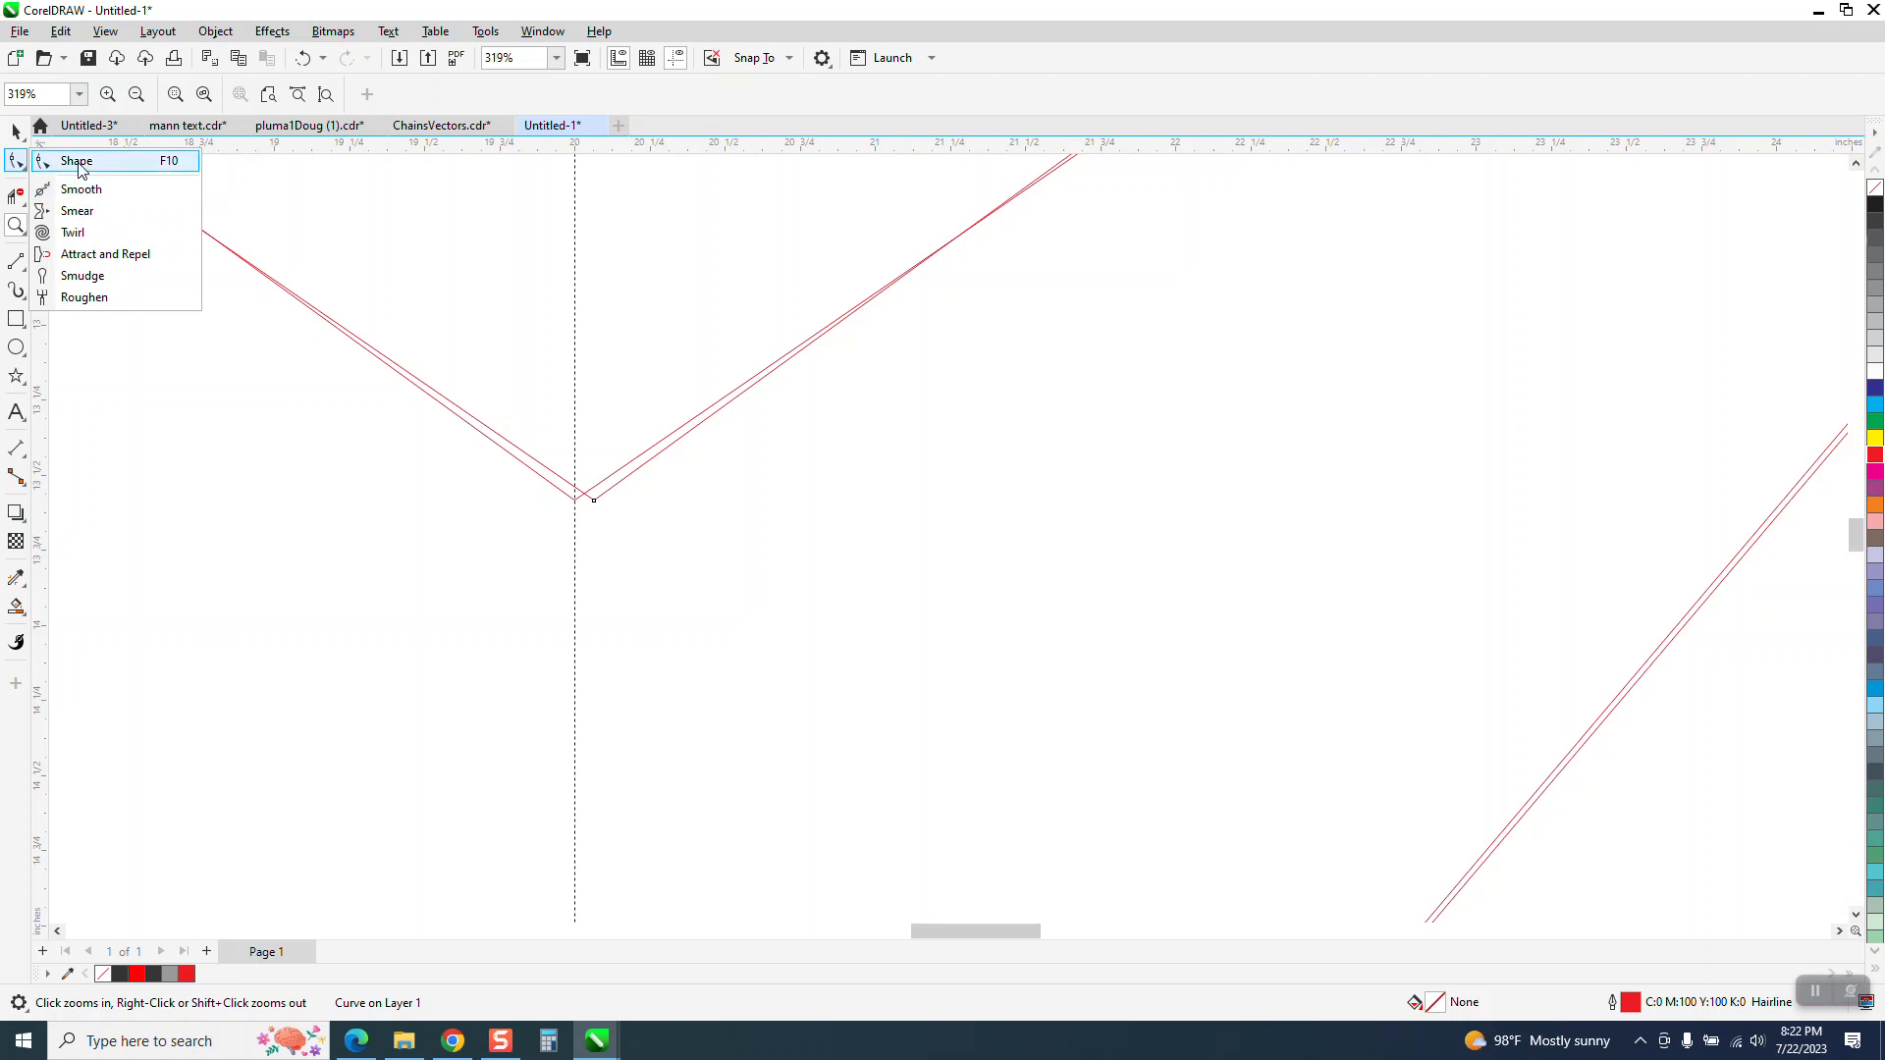
click(59, 155)
drag(594, 501, 575, 500)
scroll(579, 417, down, 3)
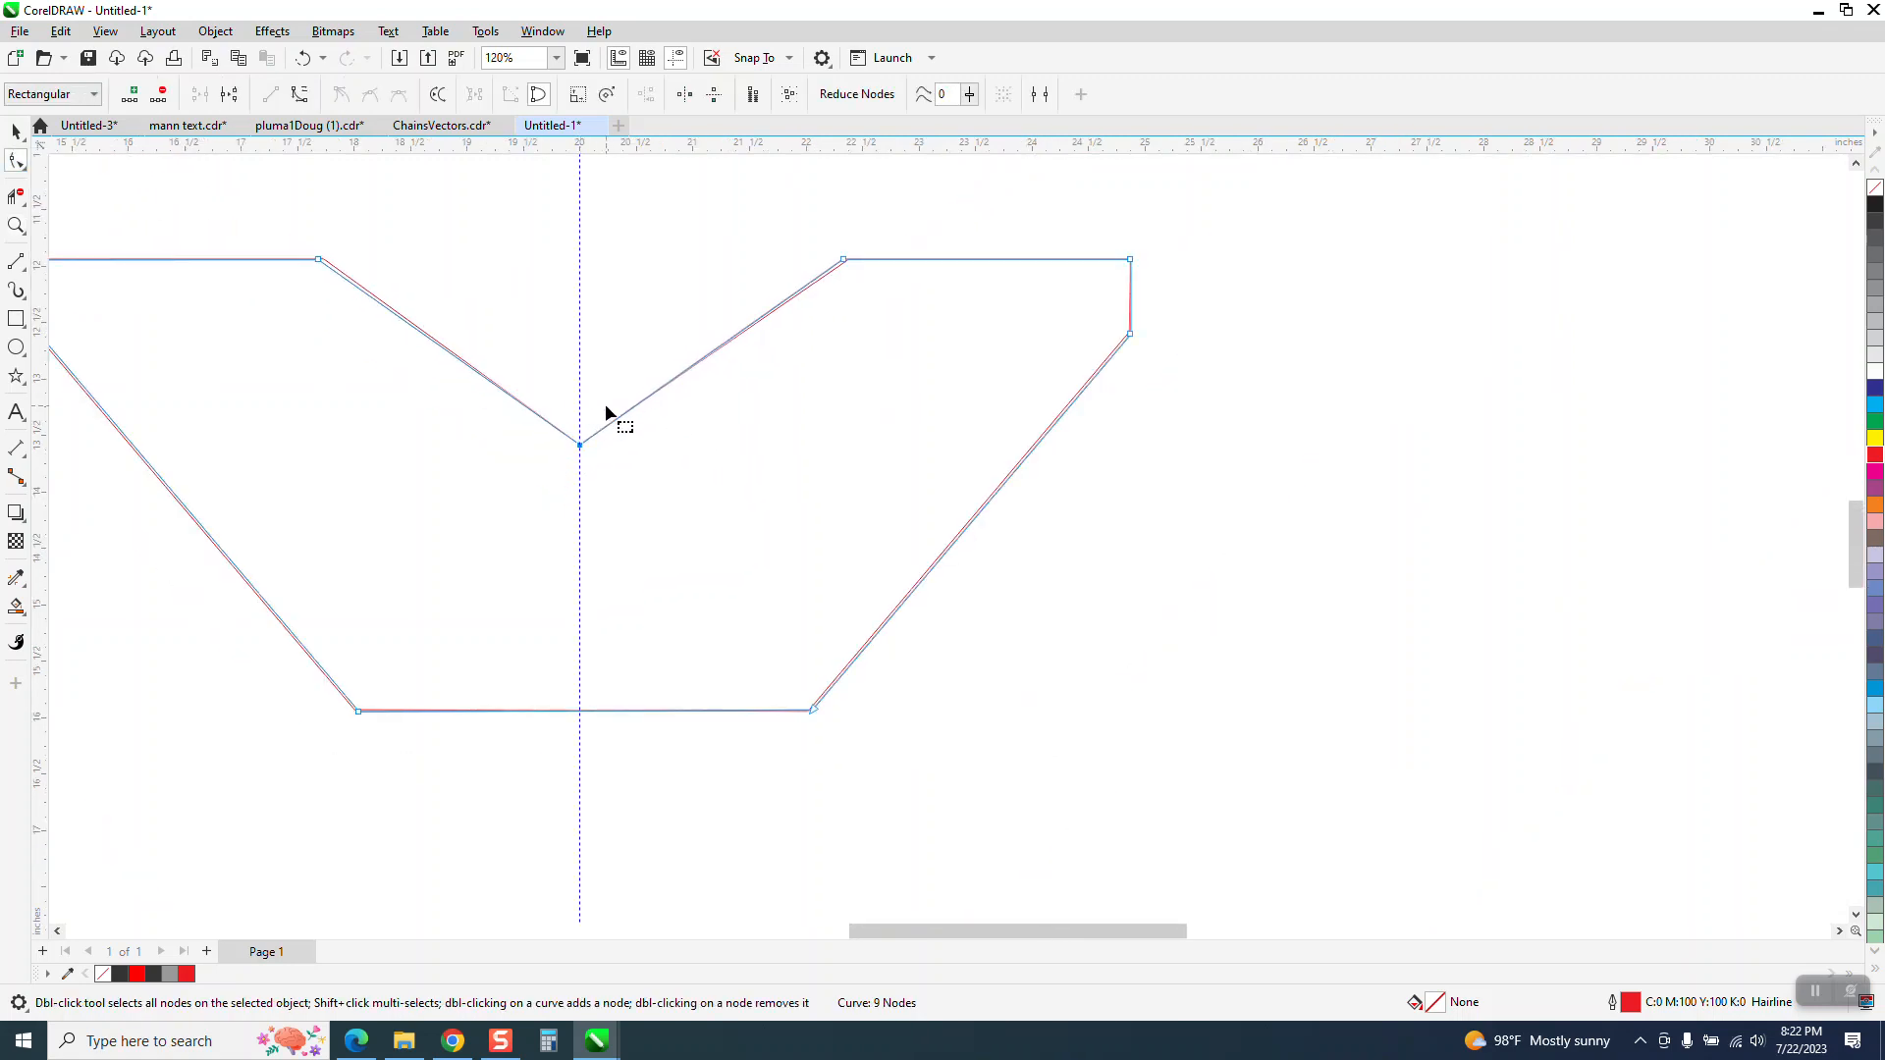
Match the lower node of the mirrored copy's short right edge to the corresponding corner of the original outline
key(z)
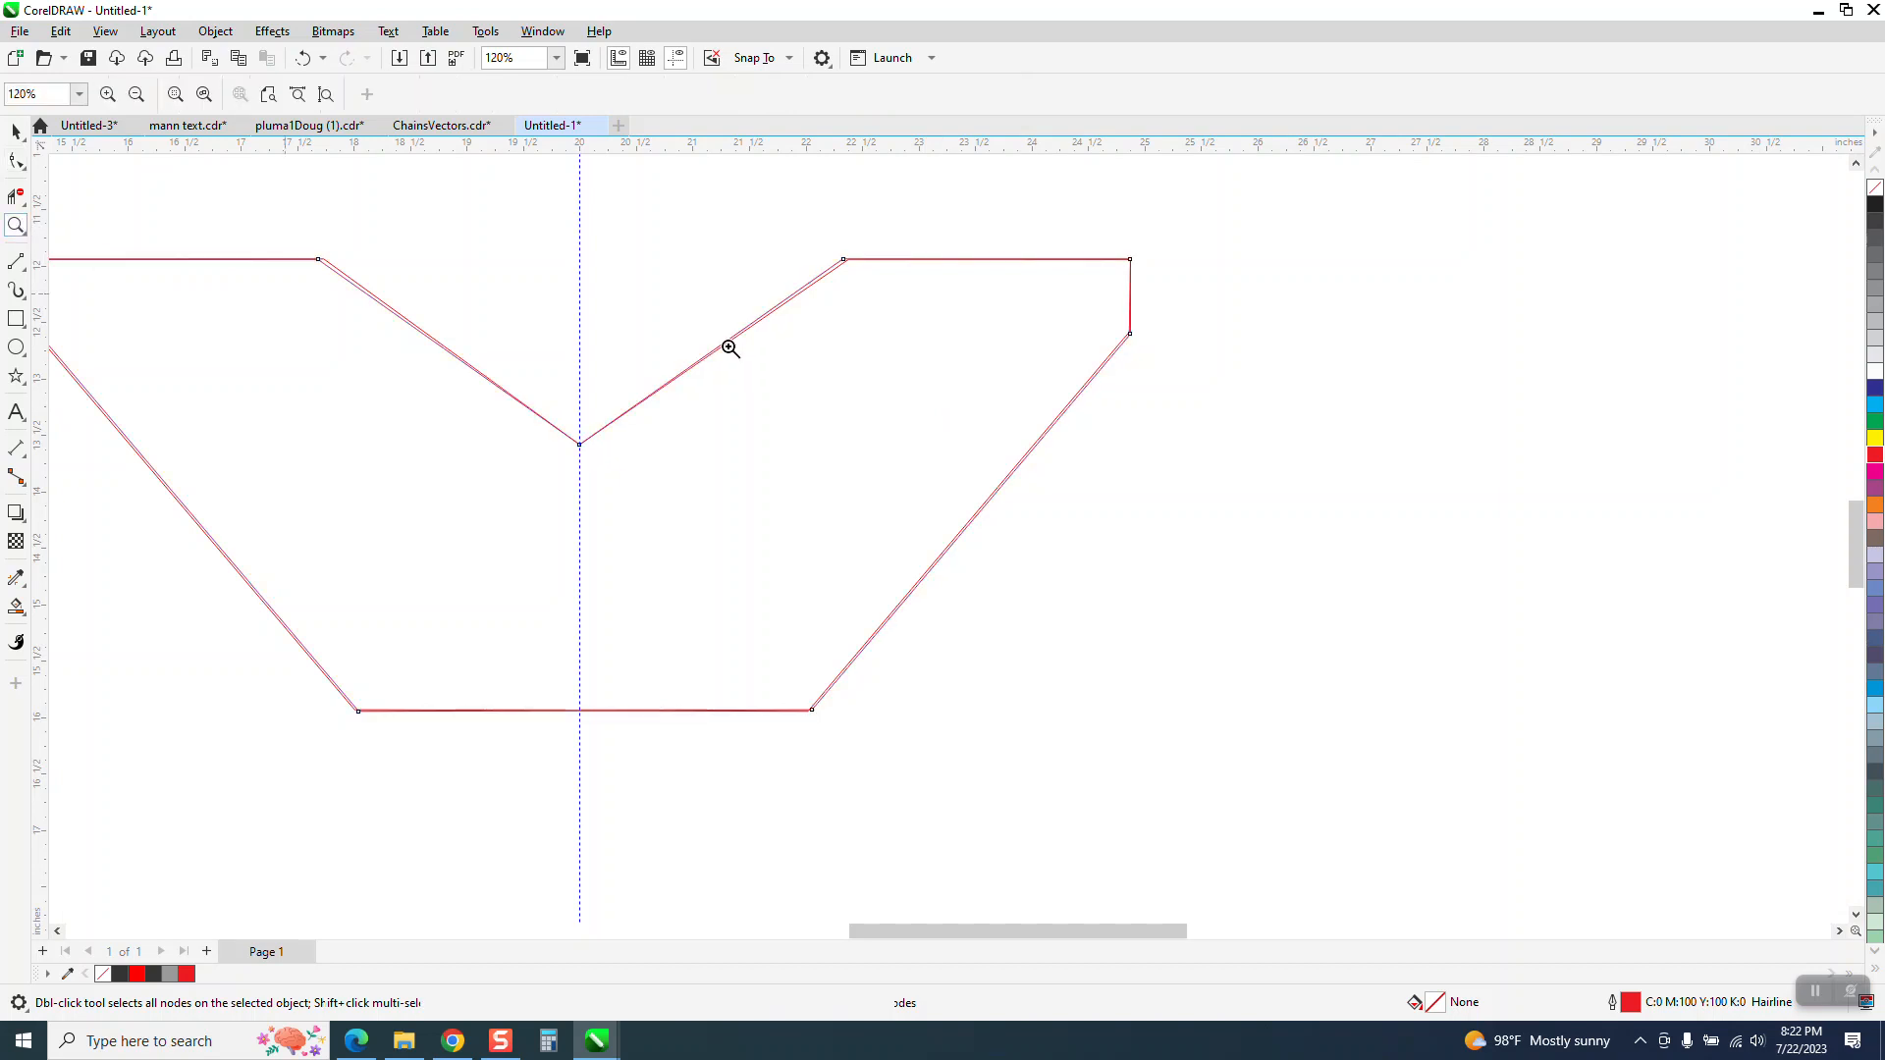
drag(1030, 272, 1220, 453)
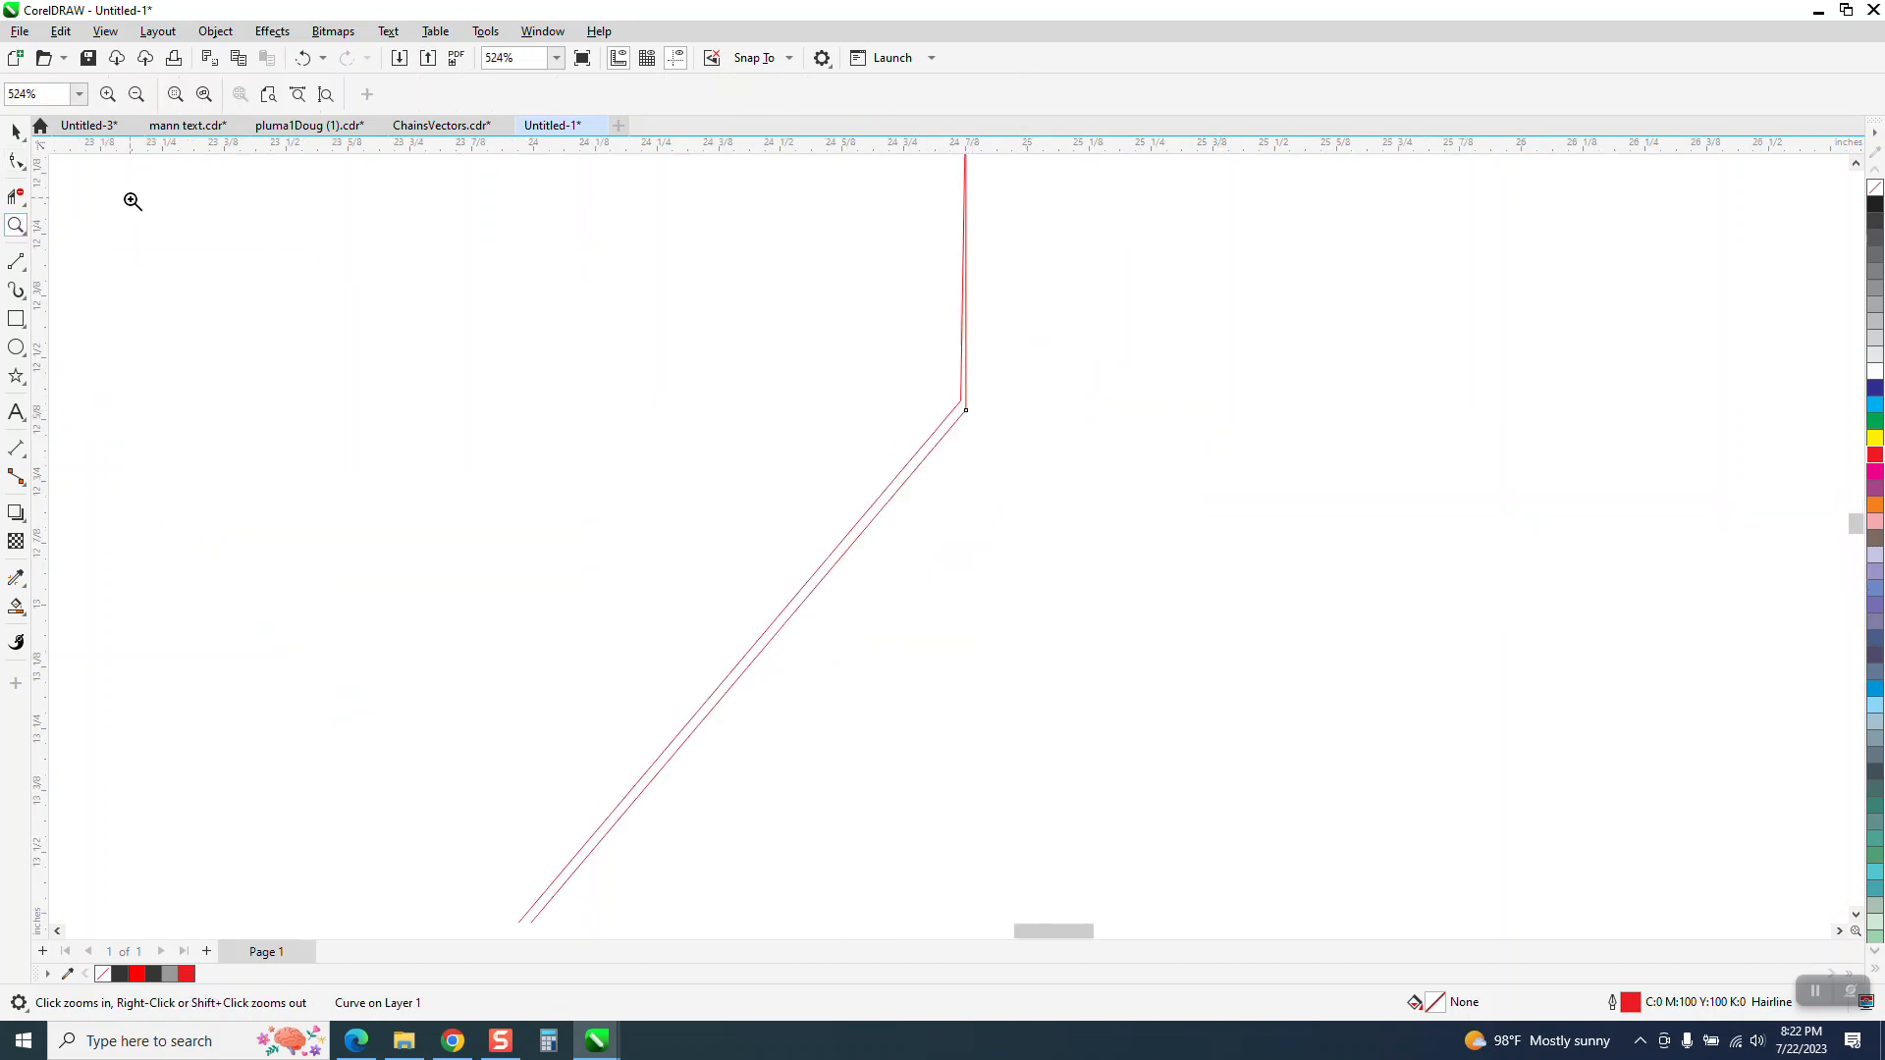
click(17, 163)
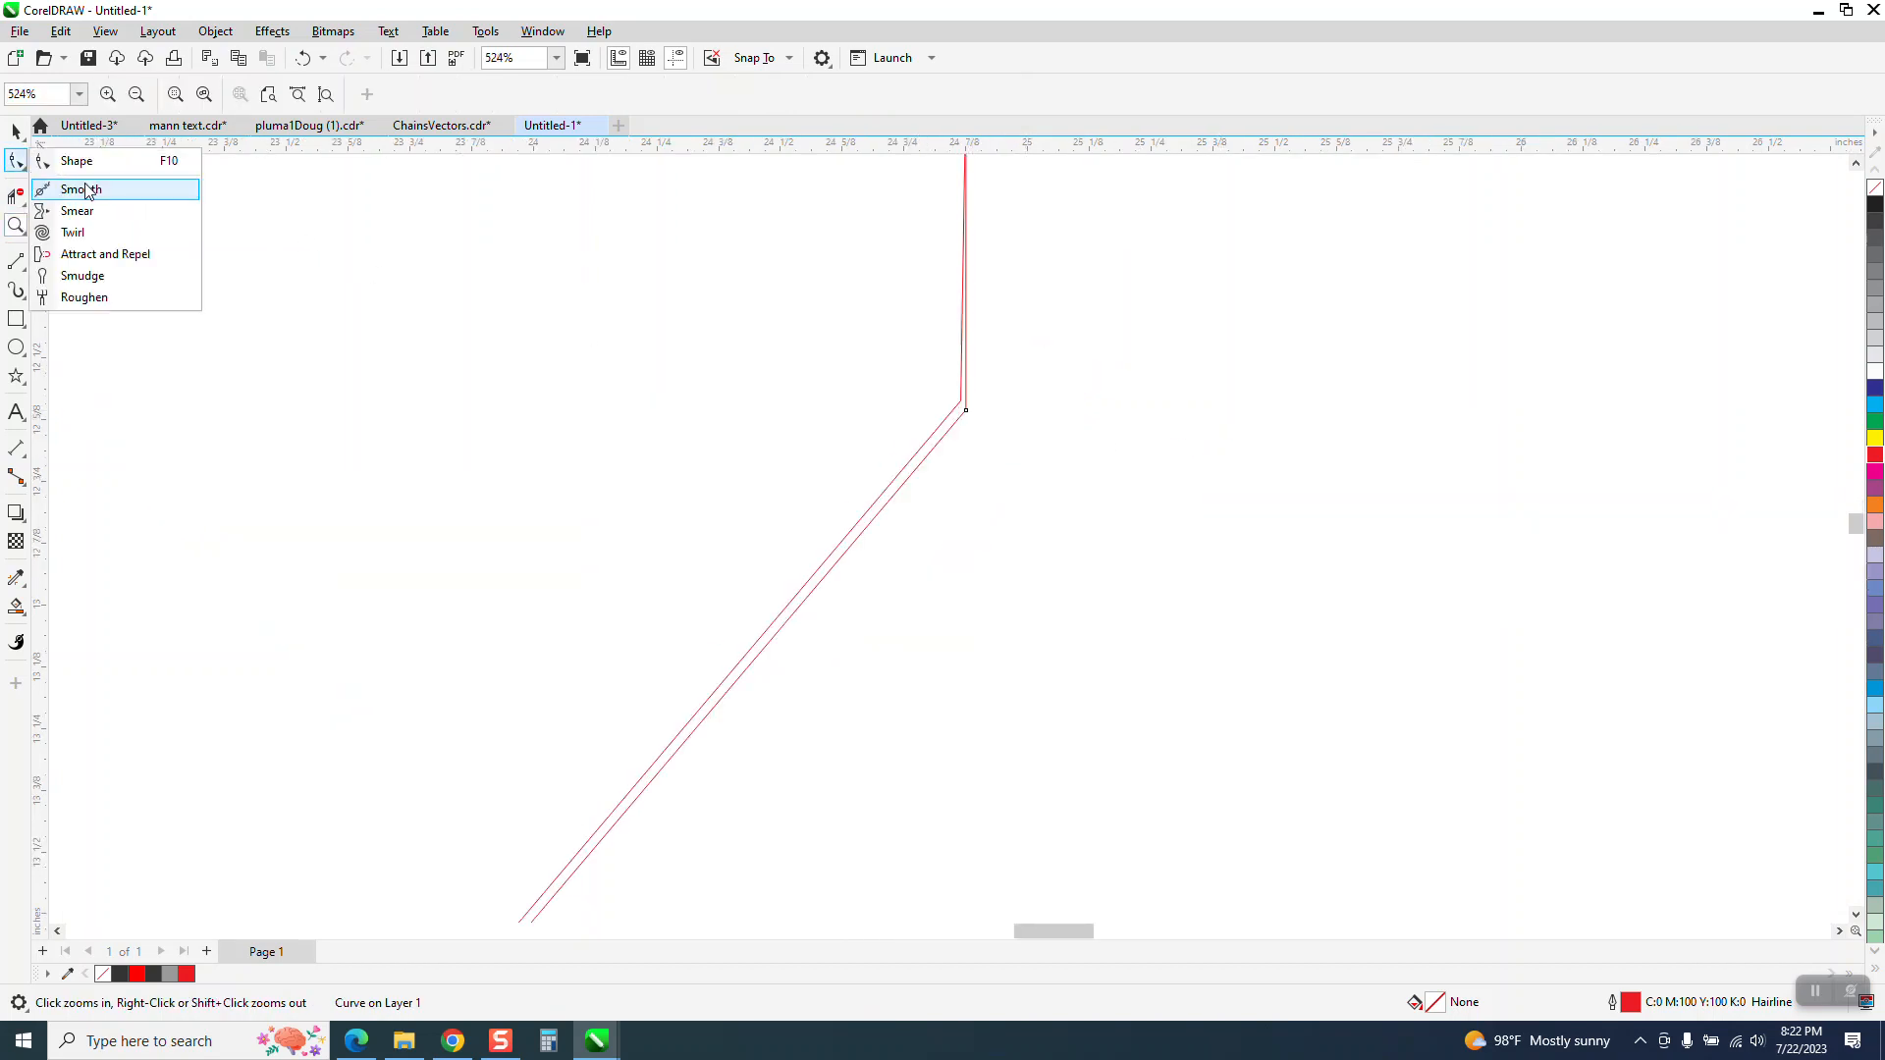
click(76, 161)
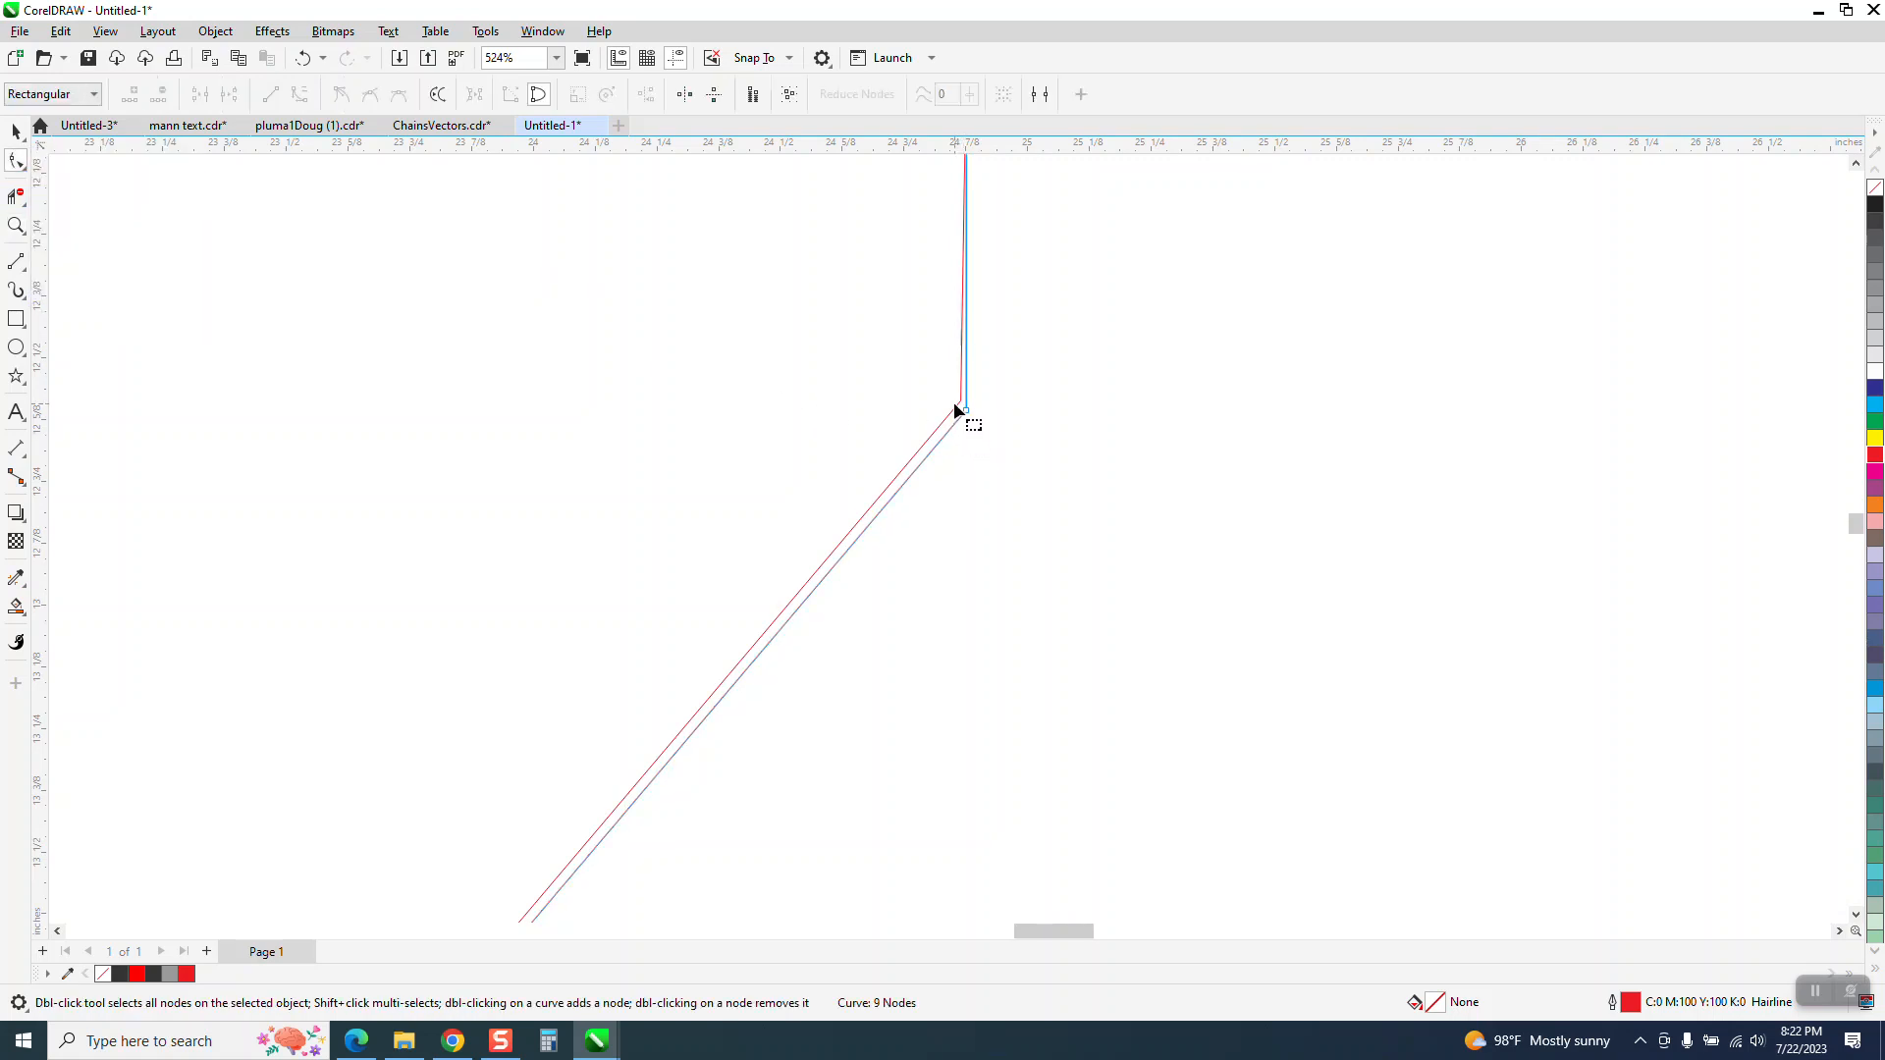
drag(954, 411, 965, 409)
scroll(1052, 434, down, 5)
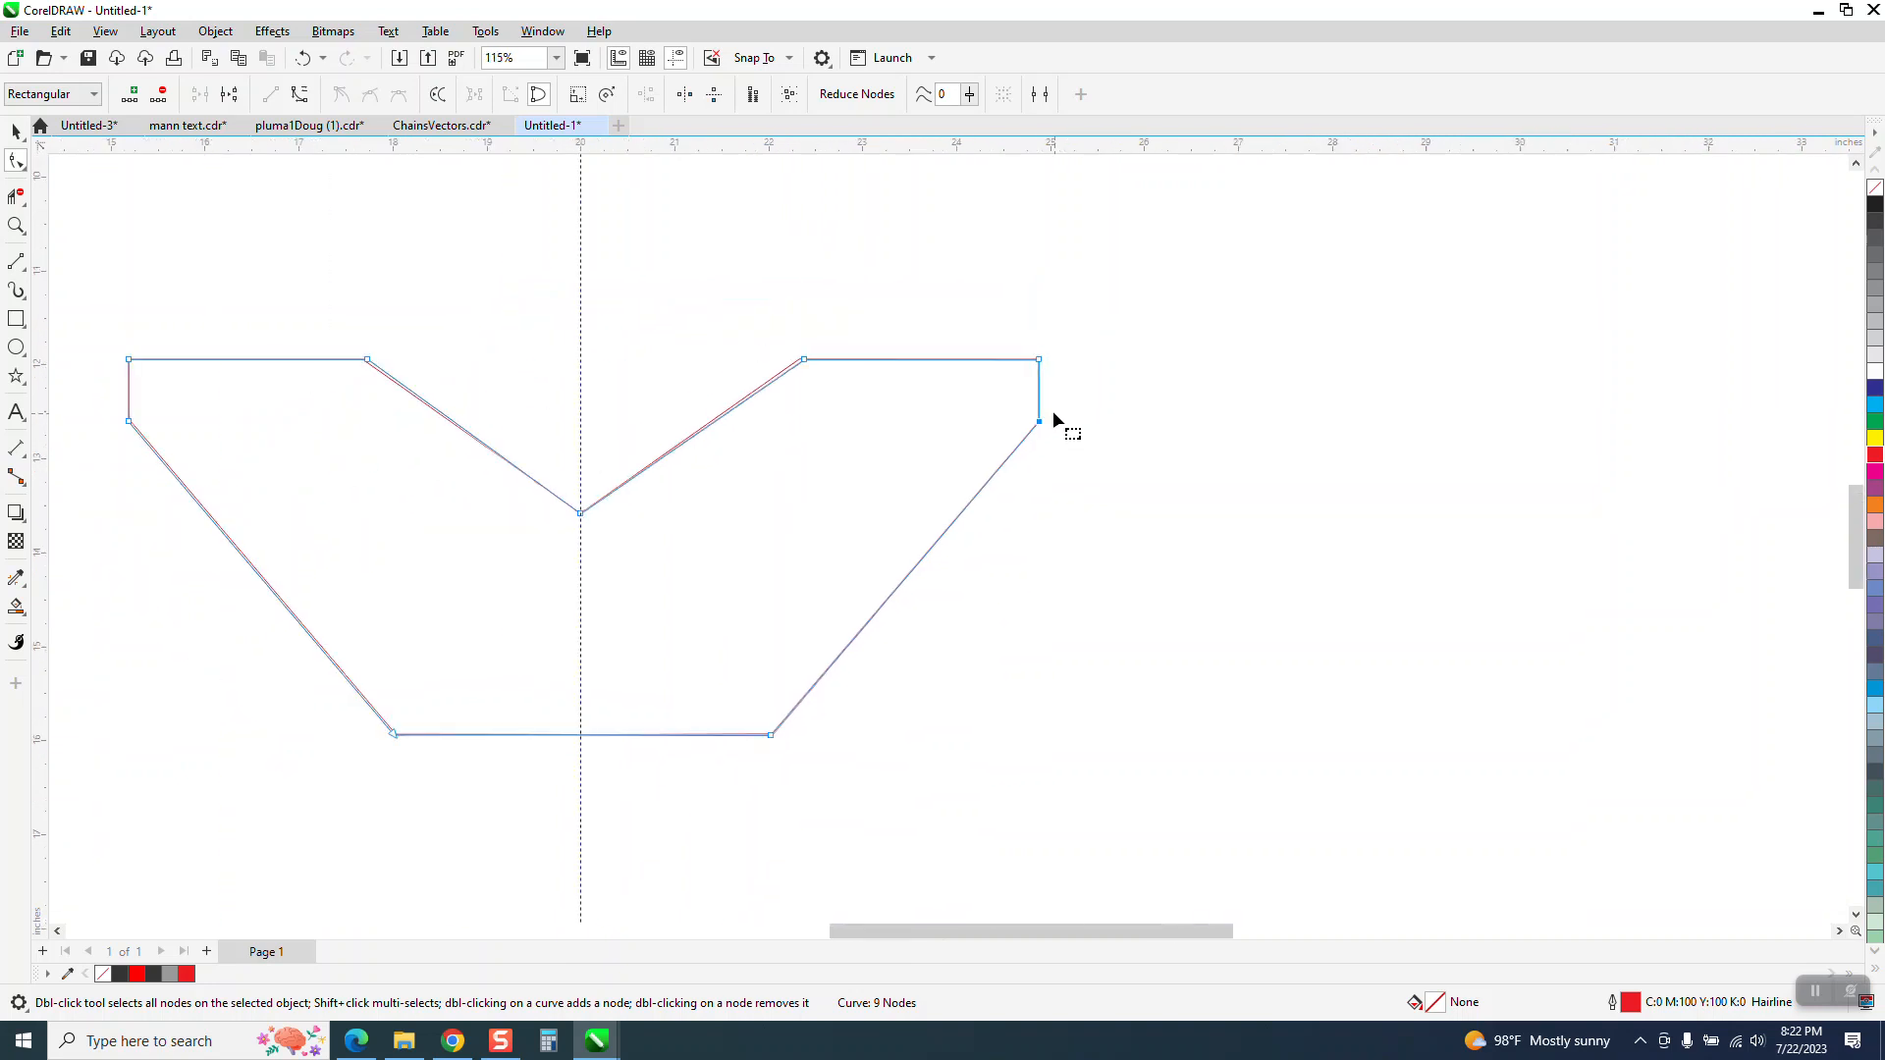
Move the mirrored copy's inner node on the upper right edge onto the matching corner of the original outline
click(16, 226)
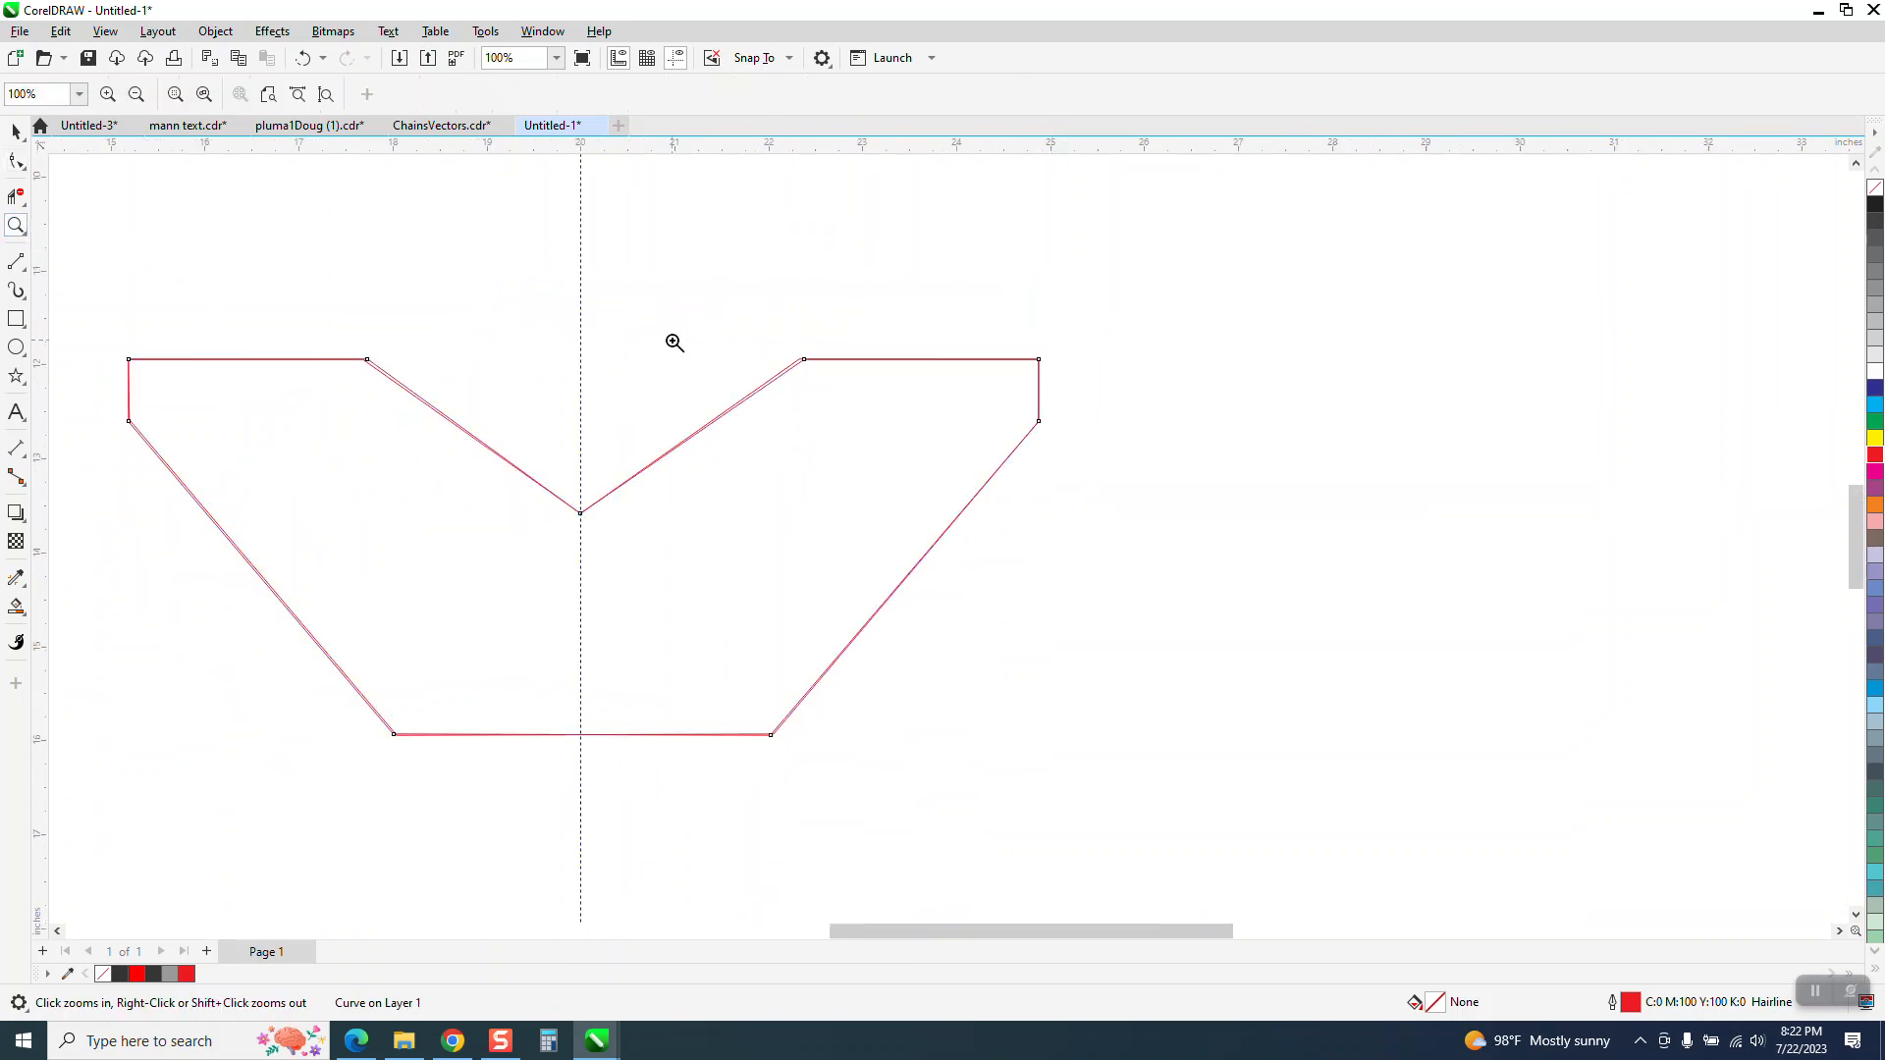
drag(715, 332, 883, 423)
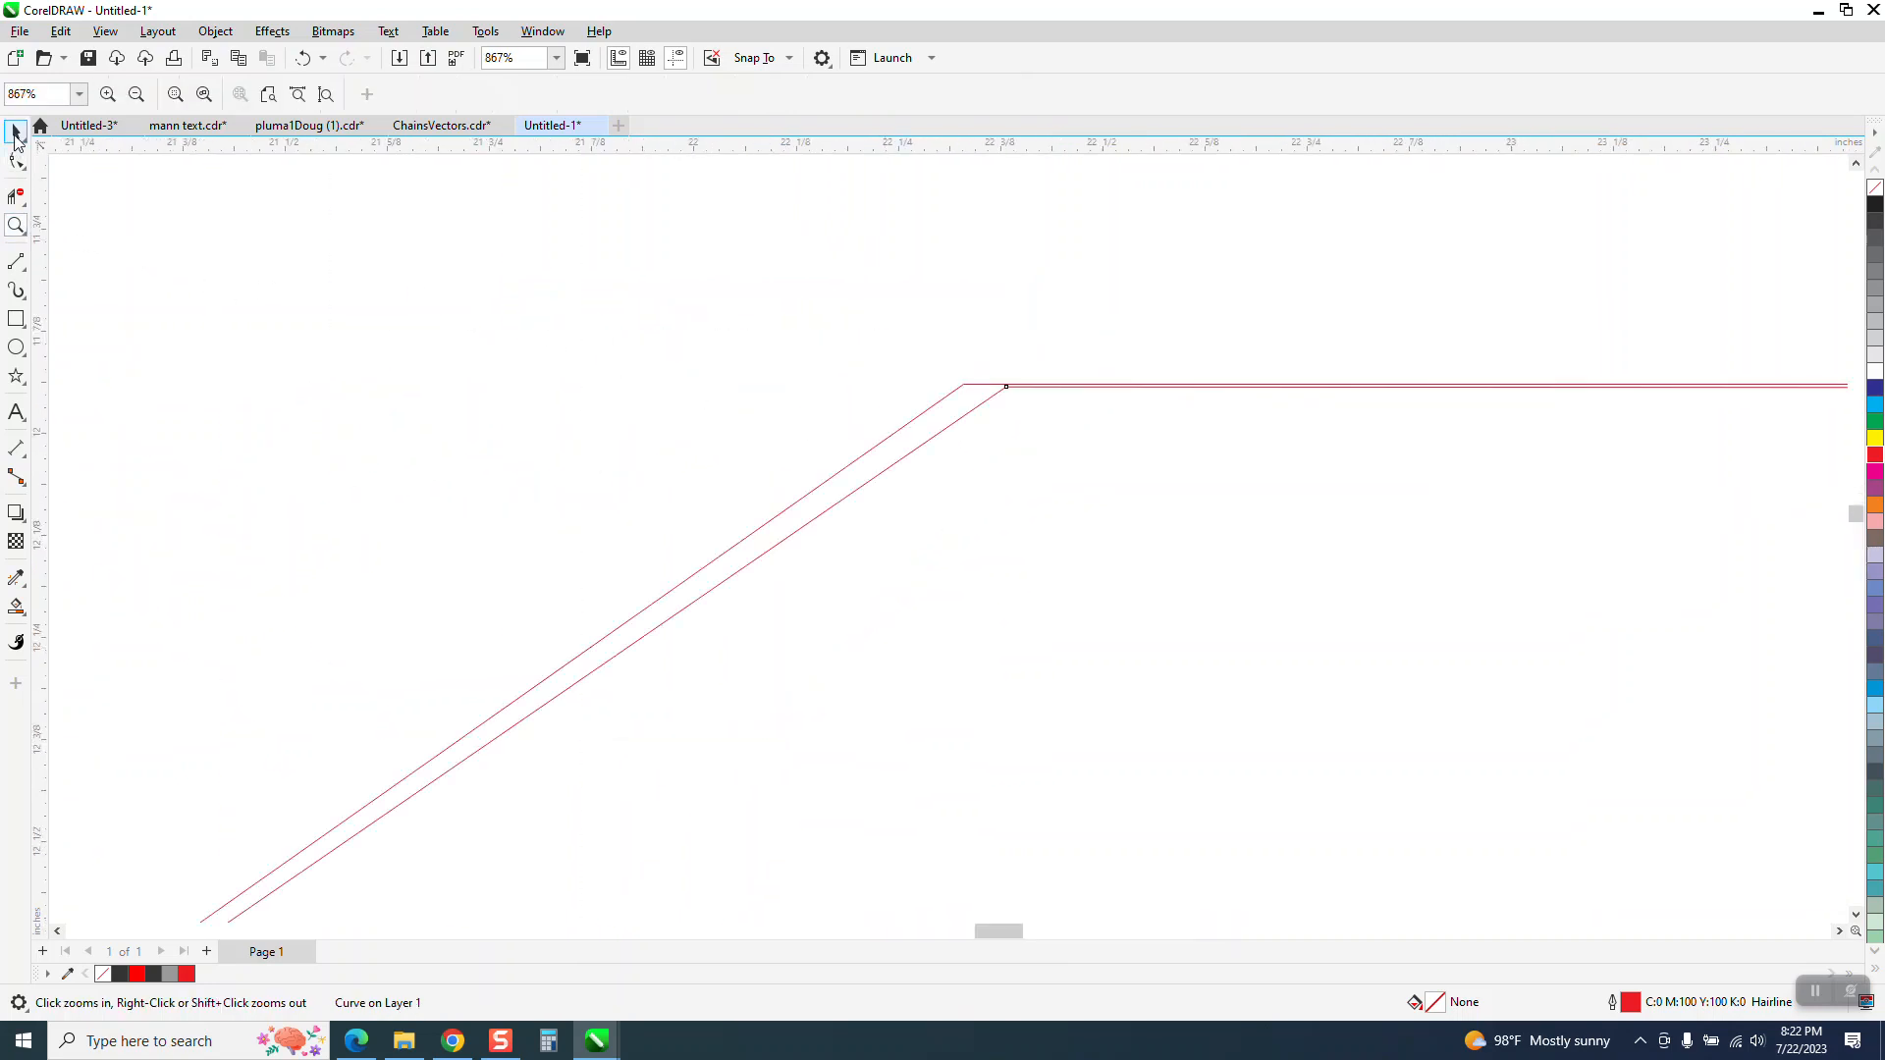
key(space)
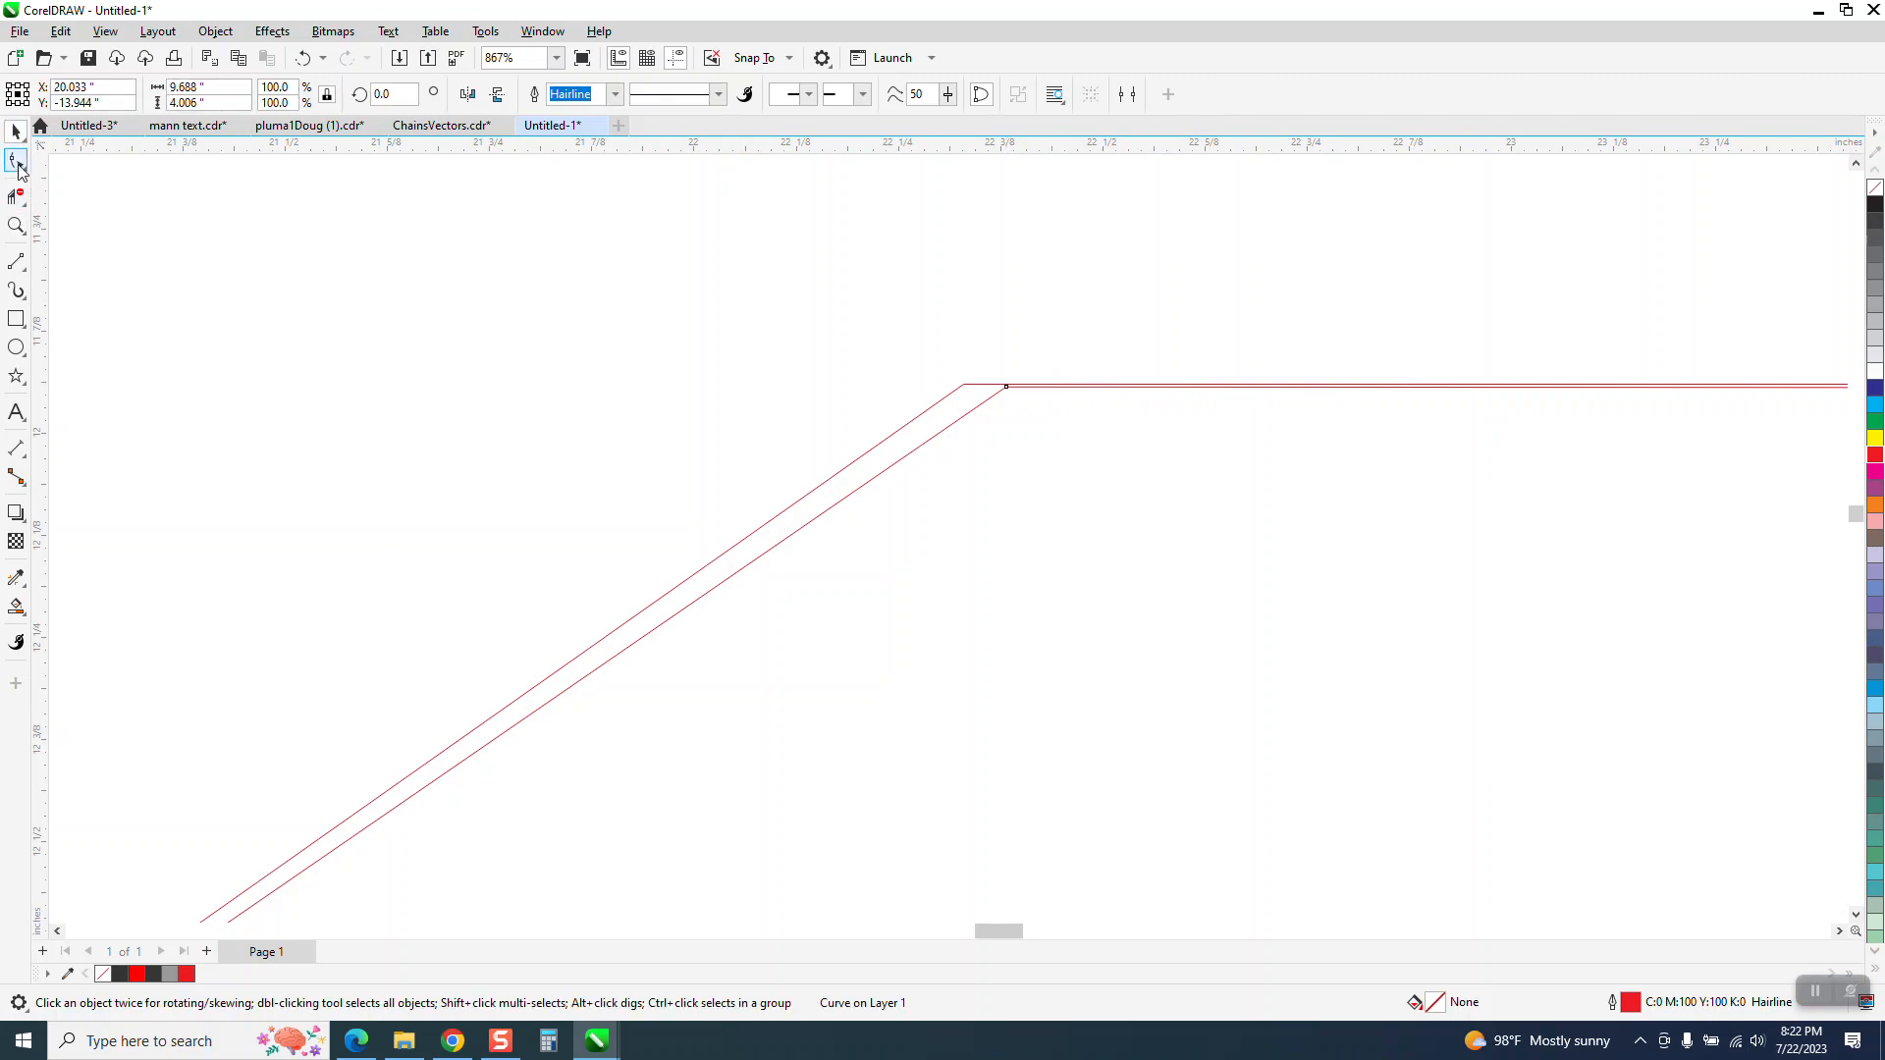
key(F10)
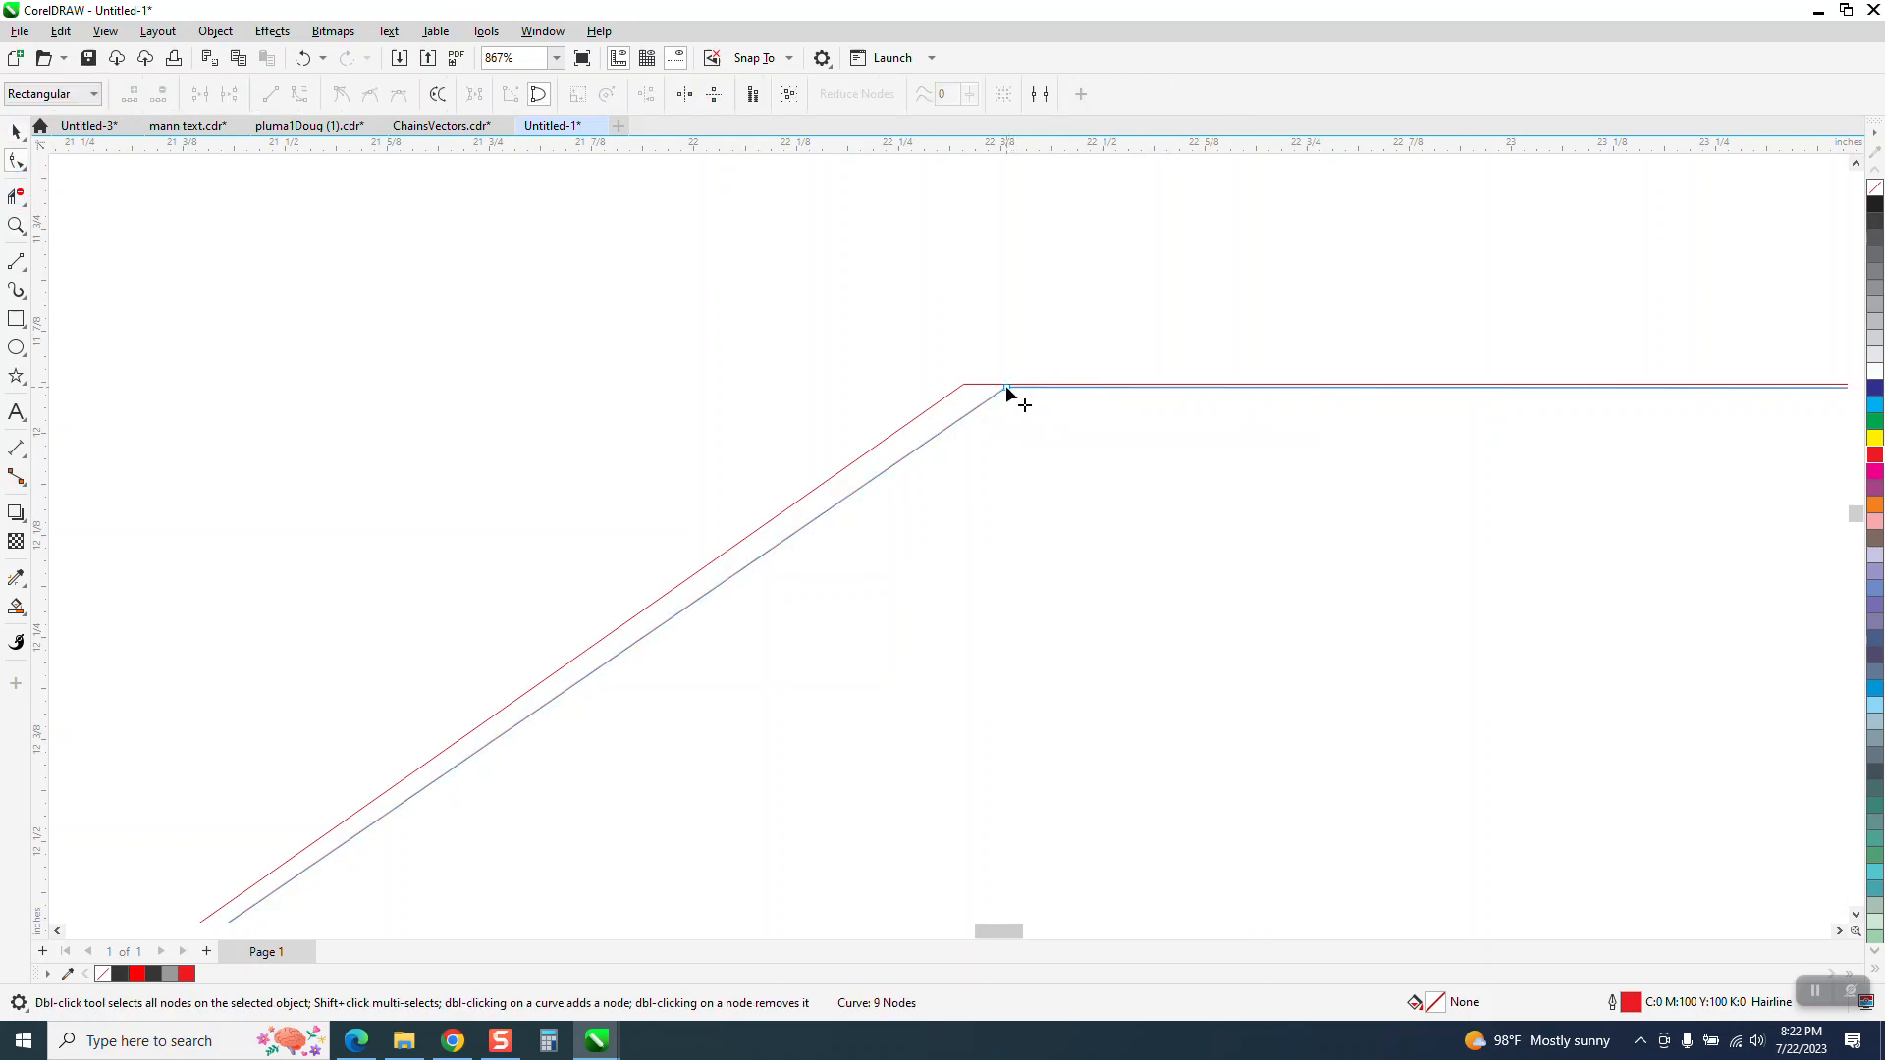
drag(1006, 386, 979, 385)
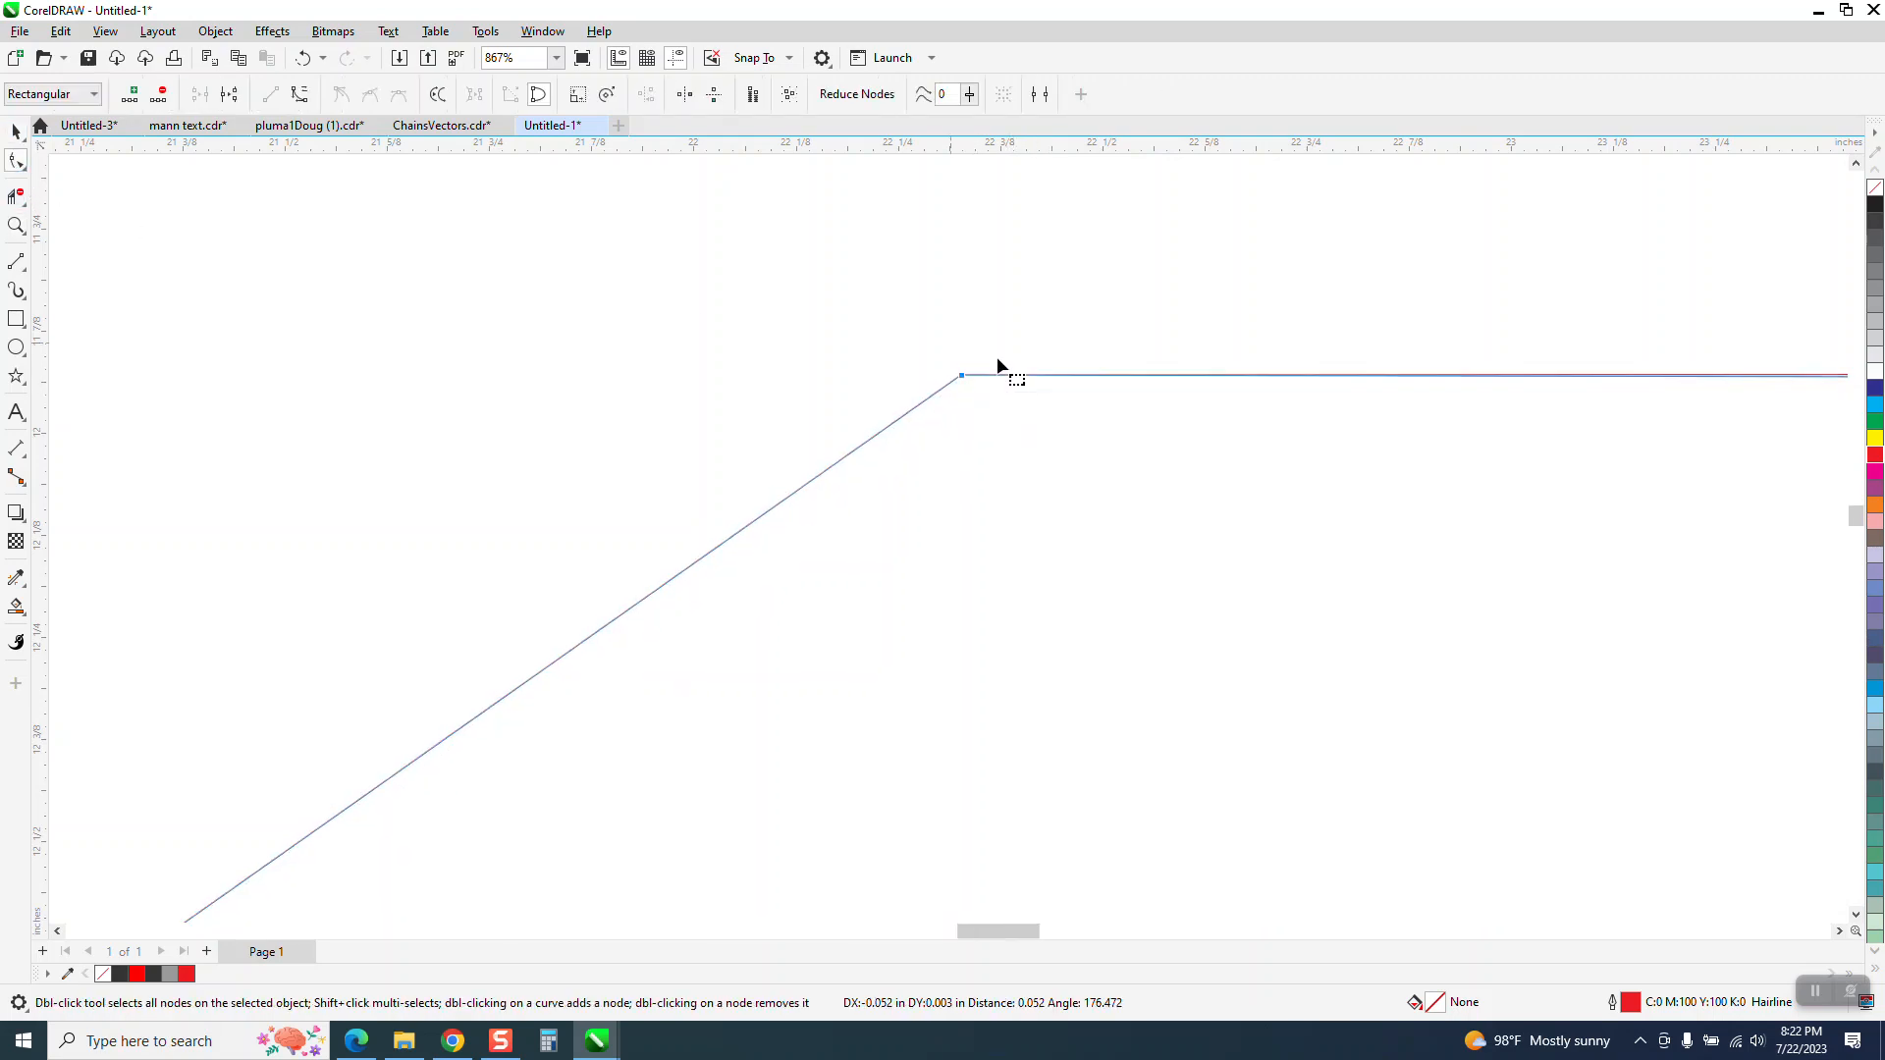
scroll(1204, 394, down, 3)
scroll(1203, 394, down, 5)
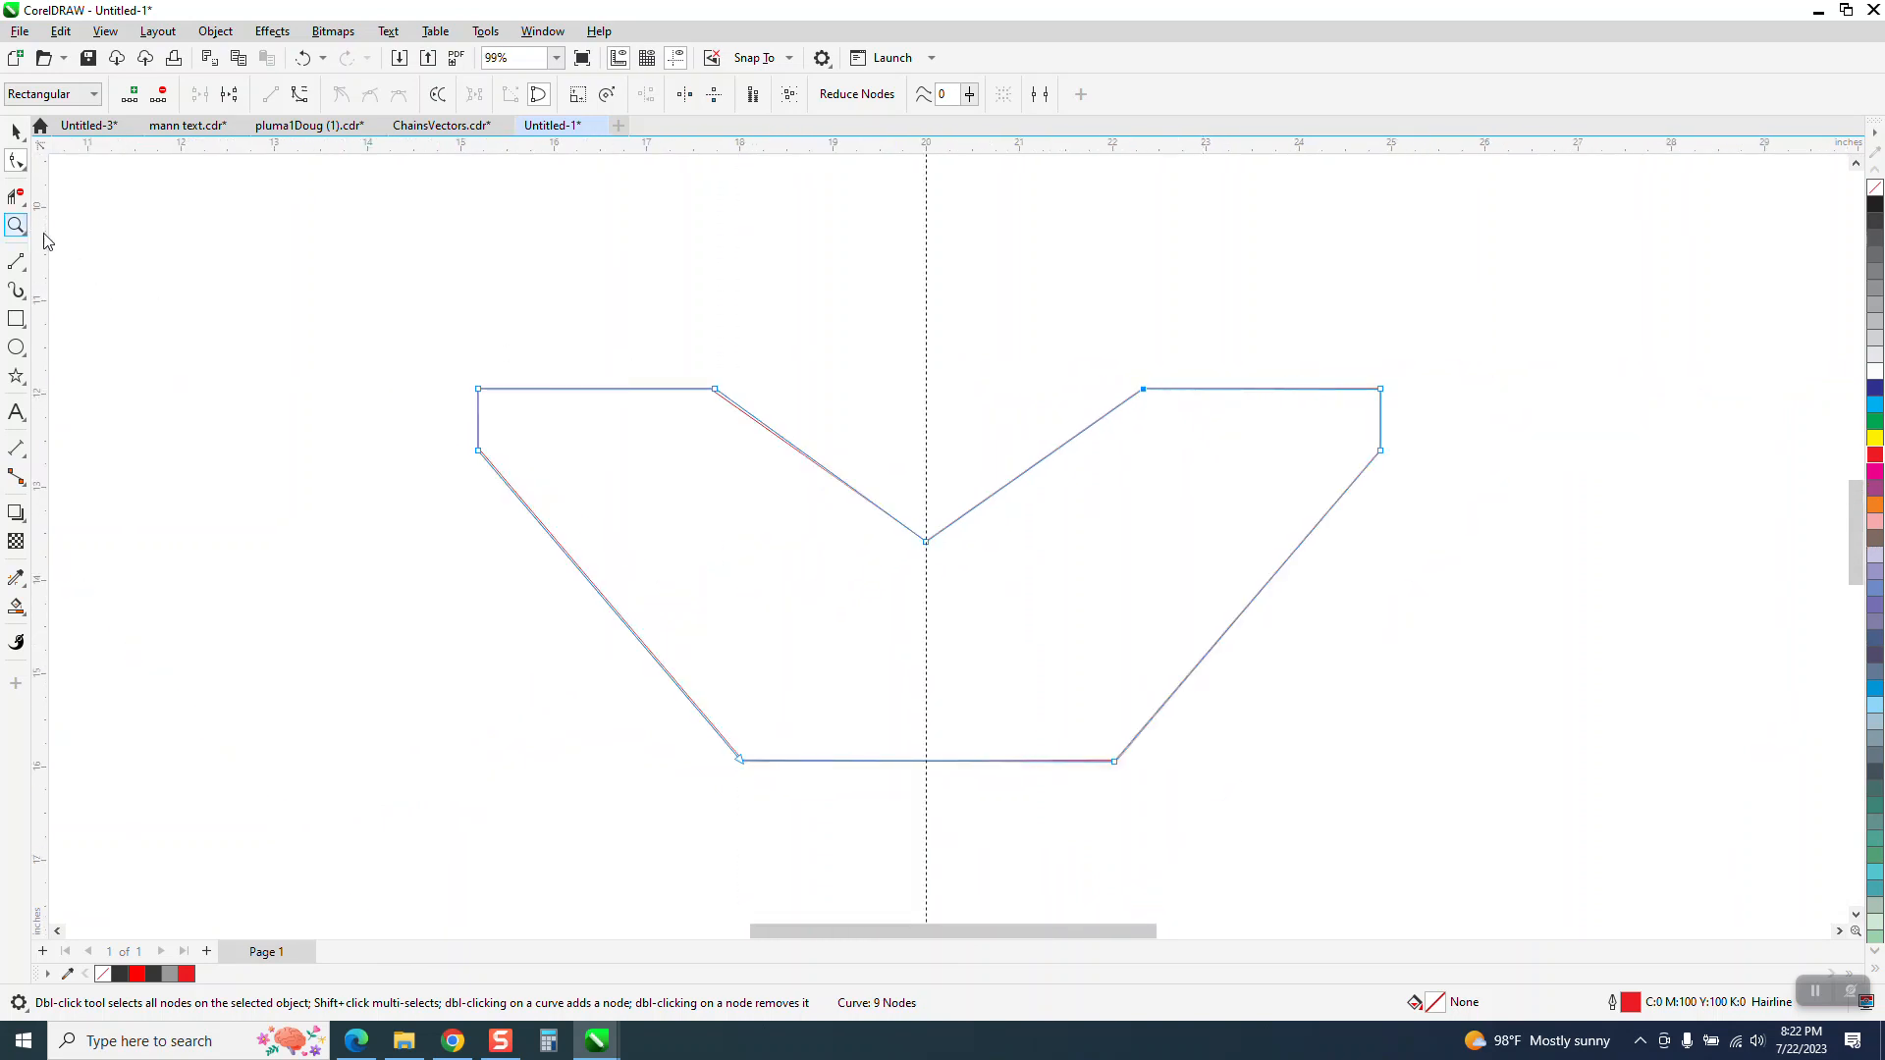
Move the mirrored copy's inner node on the upper left edge onto the original outline's matching corner
click(16, 225)
drag(626, 361, 910, 490)
click(23, 168)
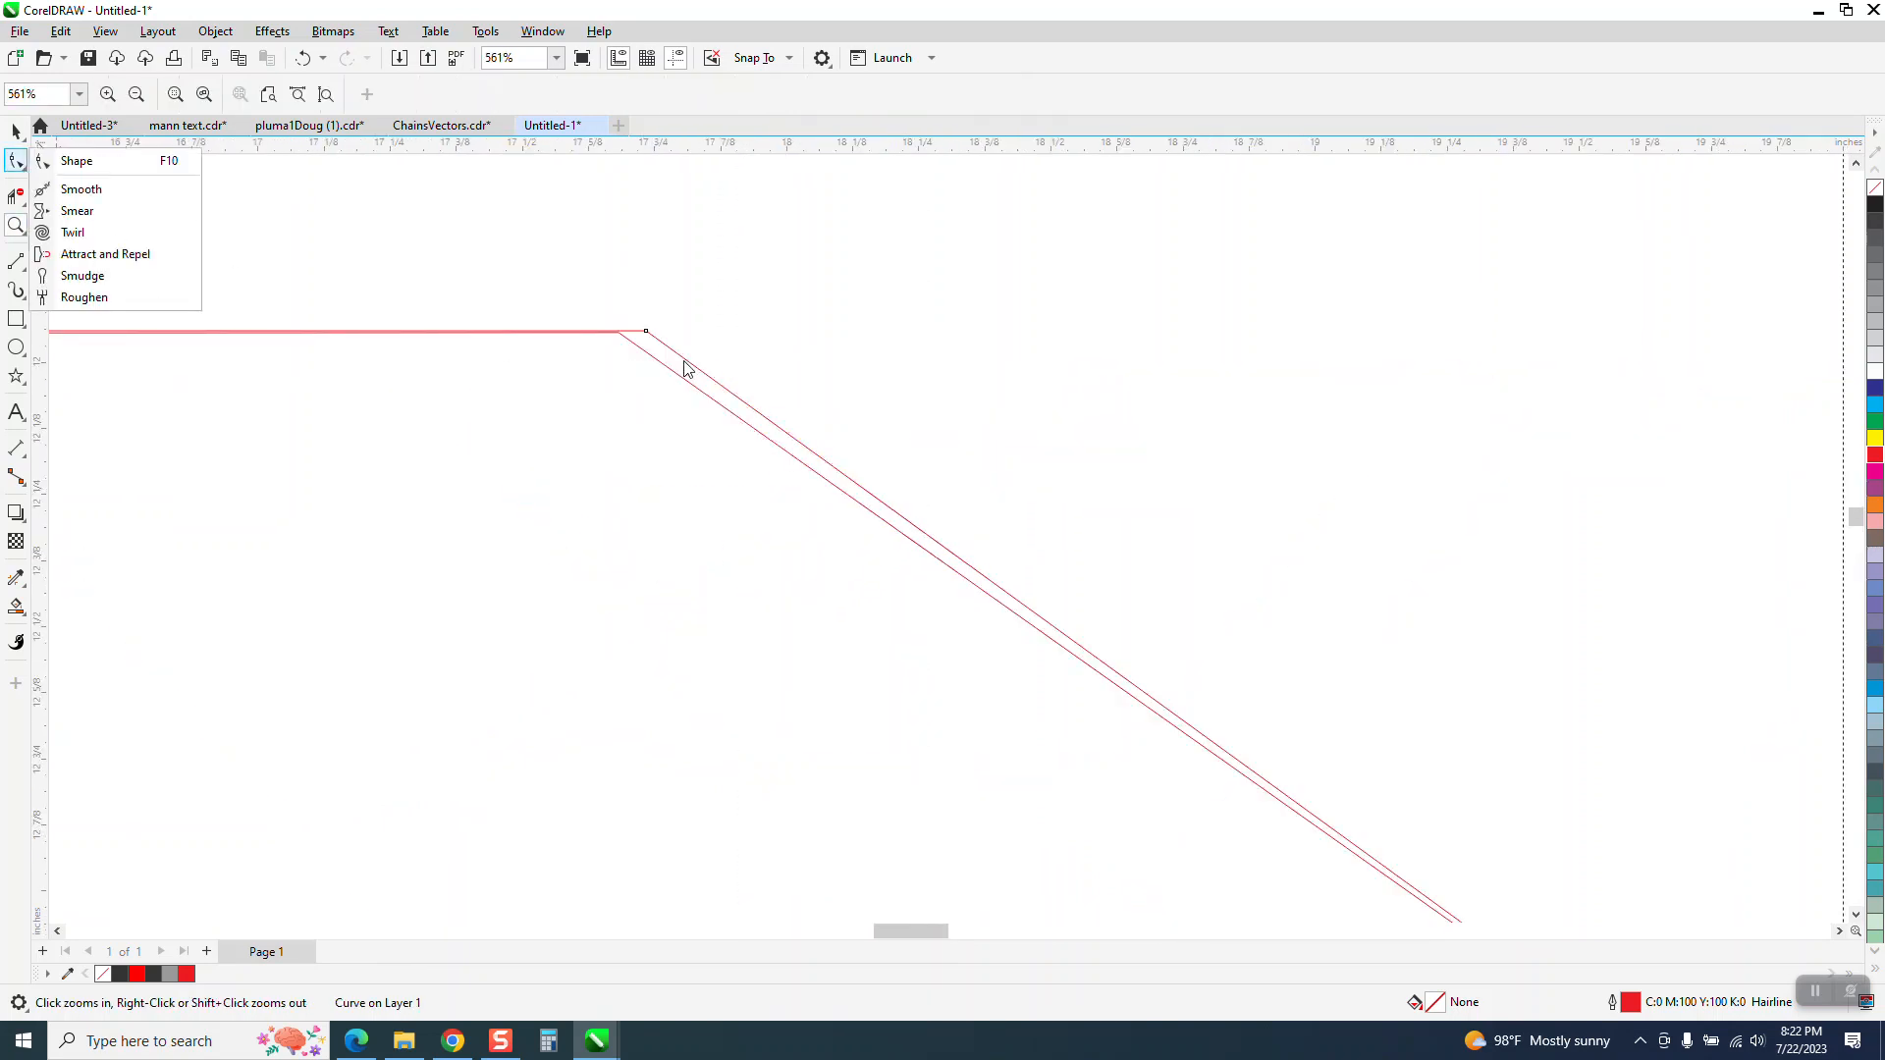
click(665, 342)
click(18, 167)
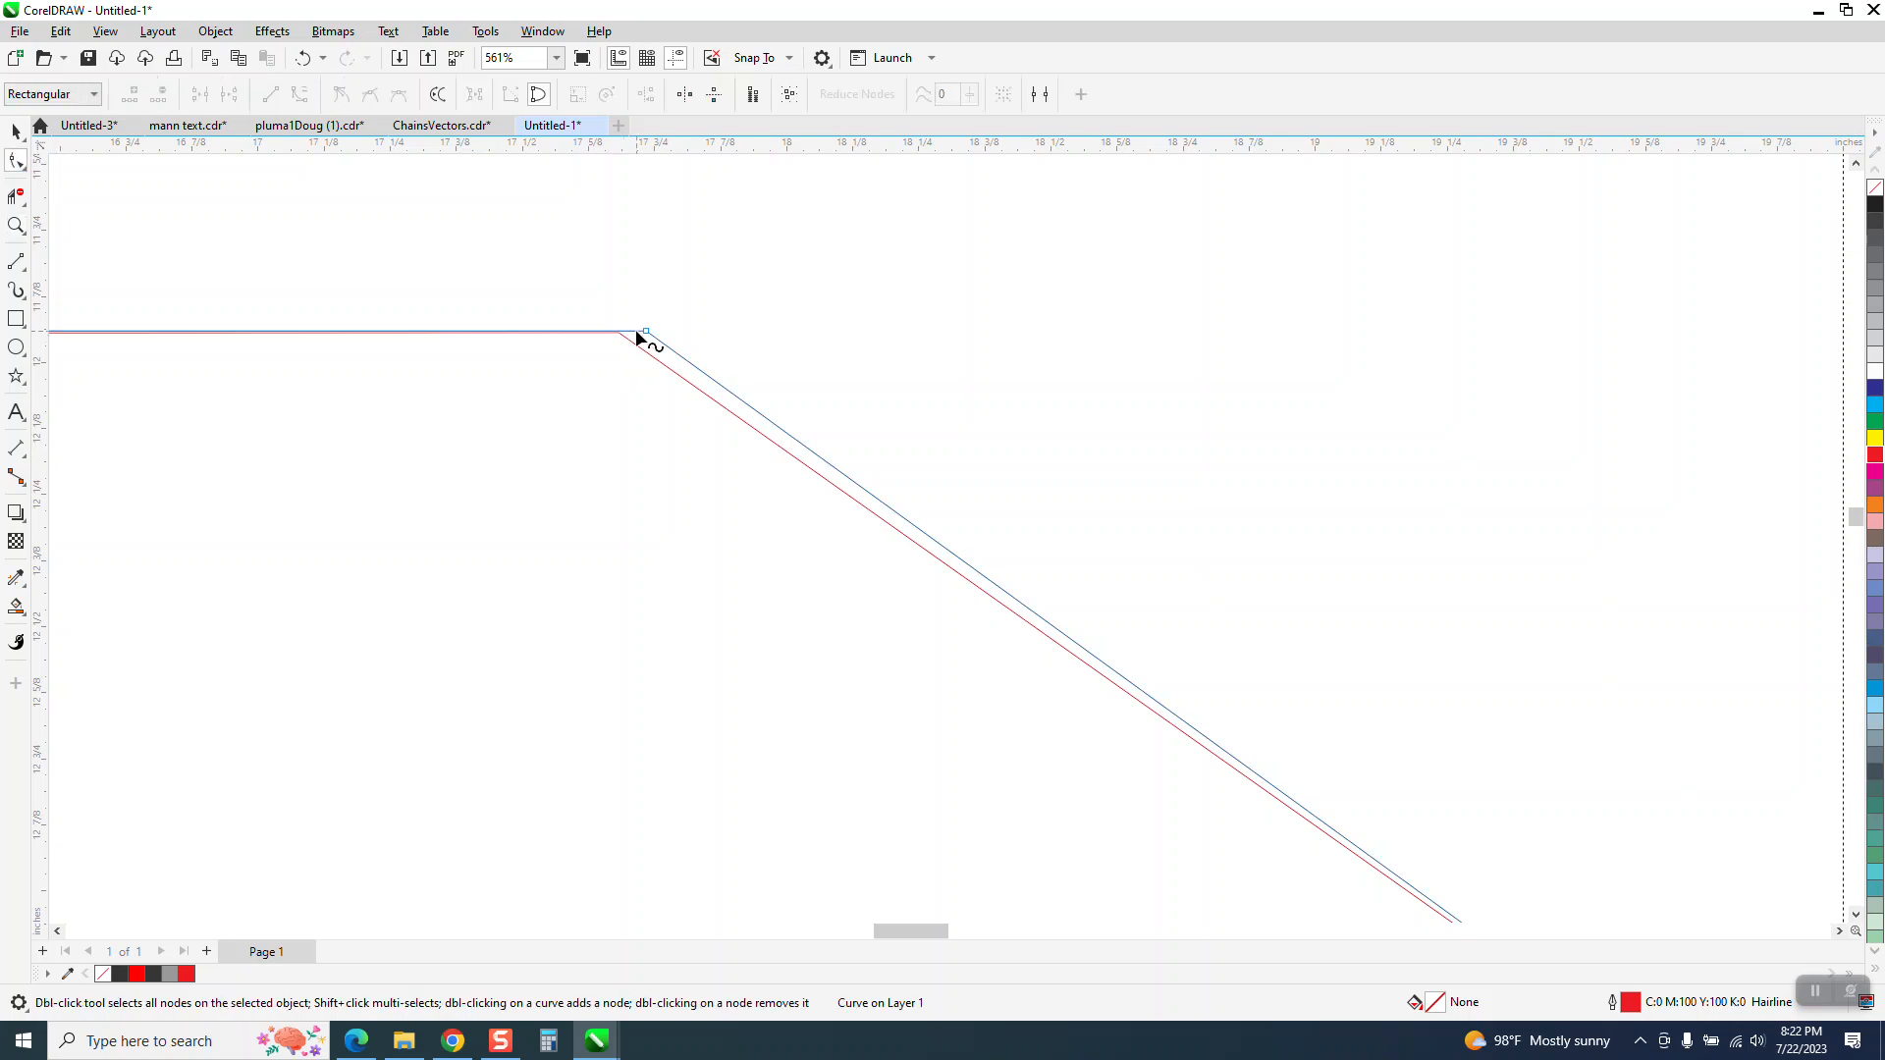
drag(644, 334, 621, 330)
scroll(623, 311, down, 4)
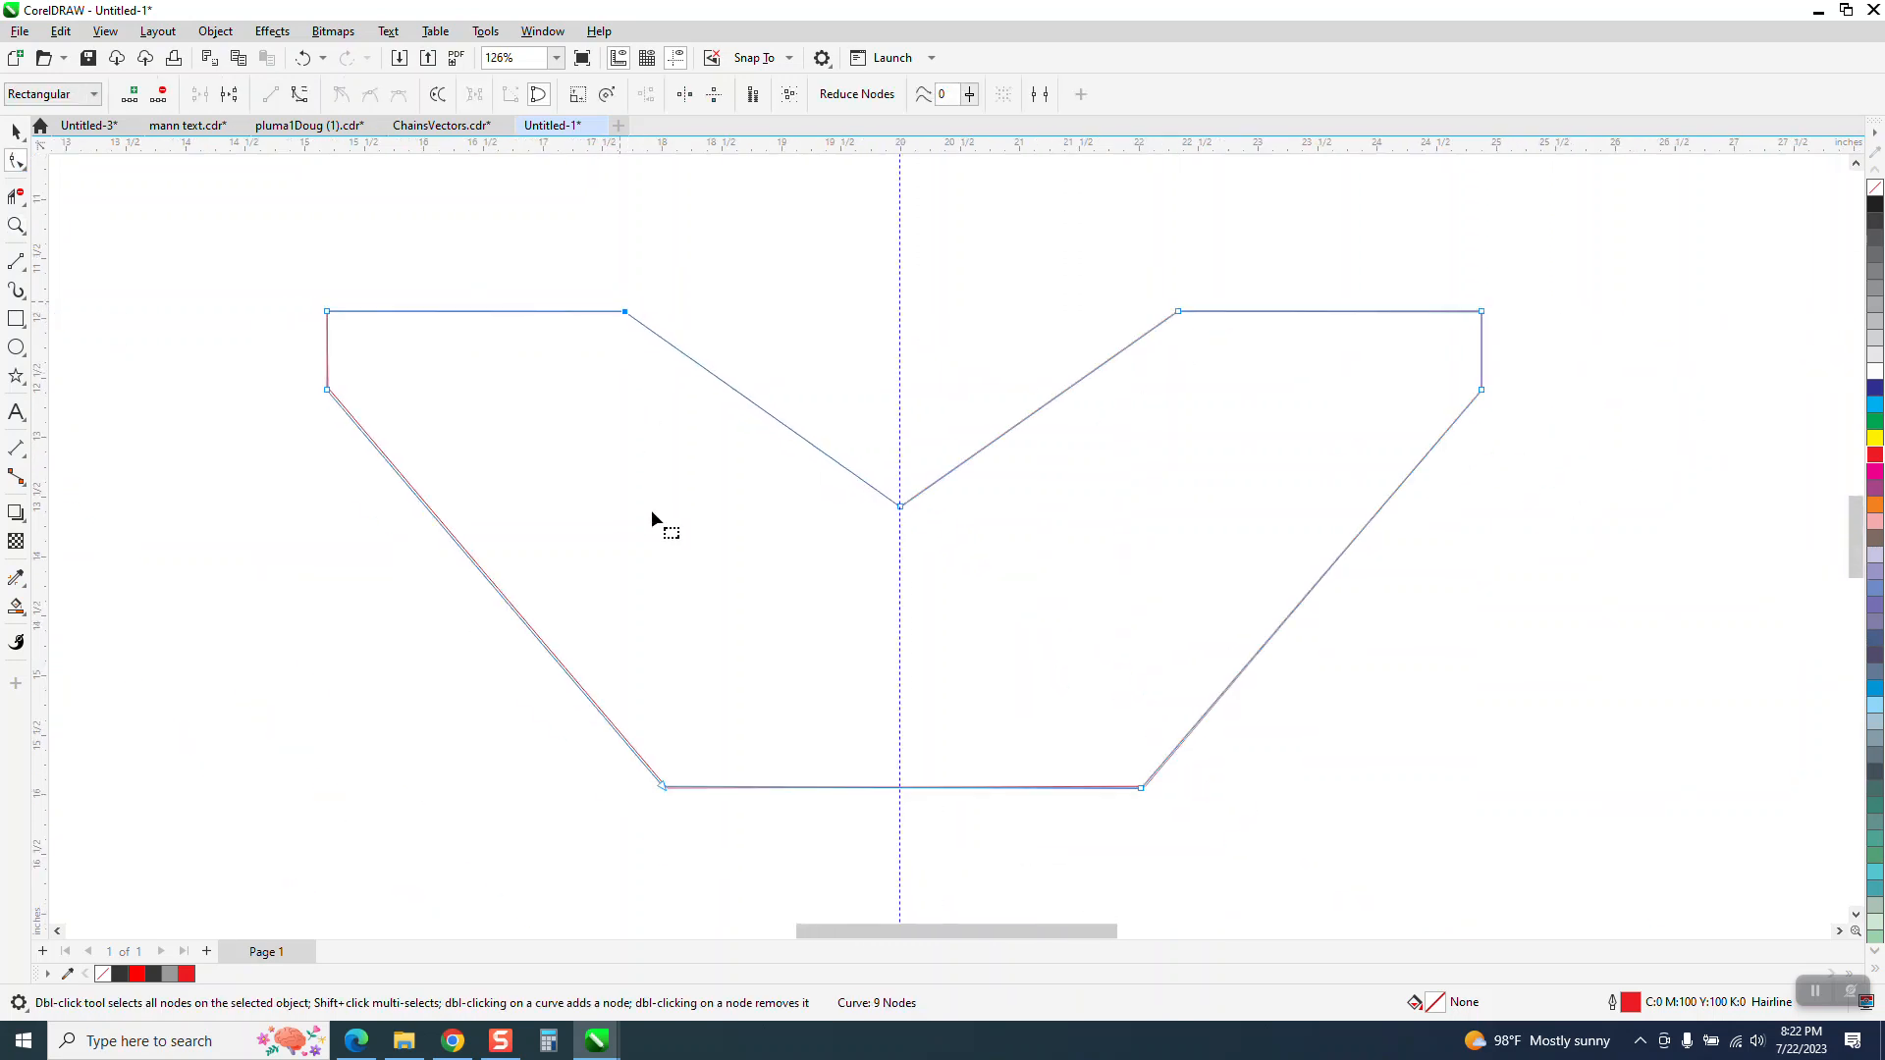
Match the bottom left corner node of the mirrored copy to the corner of the original outline
click(16, 227)
drag(622, 691, 781, 840)
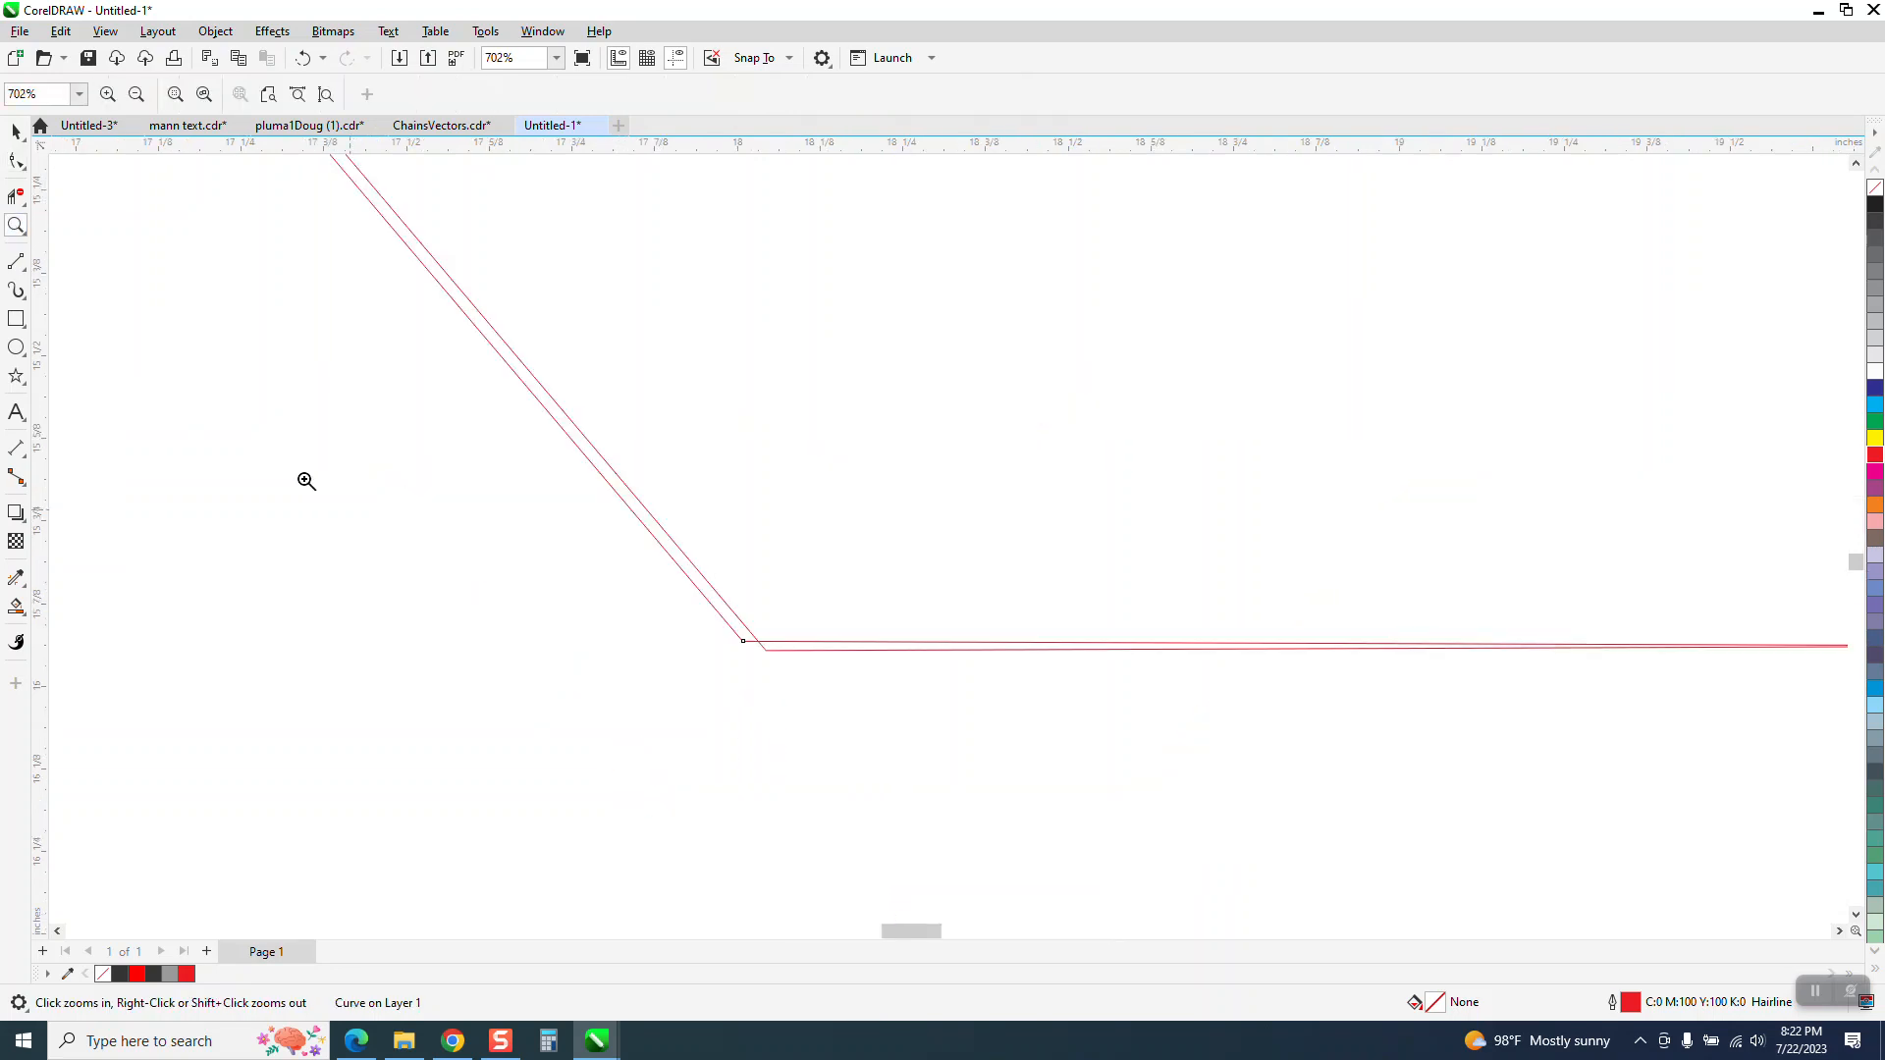
click(767, 650)
drag(768, 650, 746, 646)
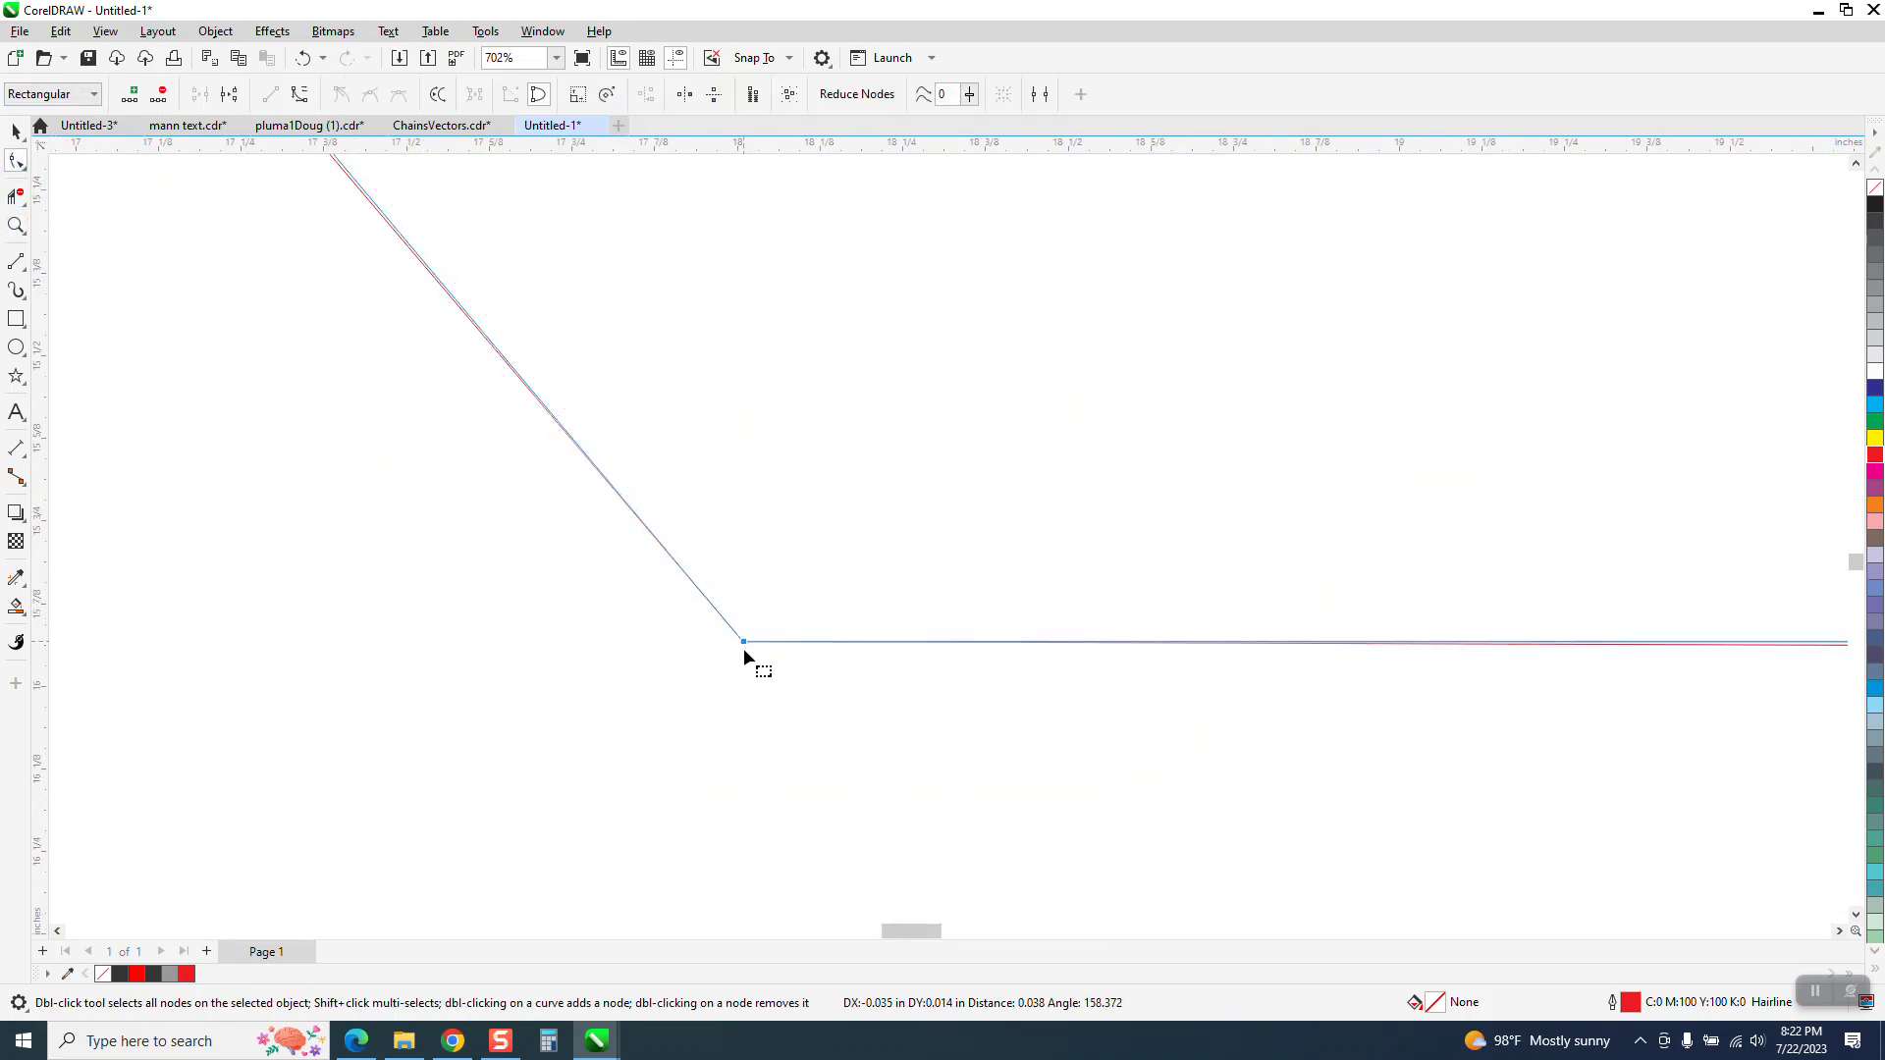
scroll(648, 672, down, 6)
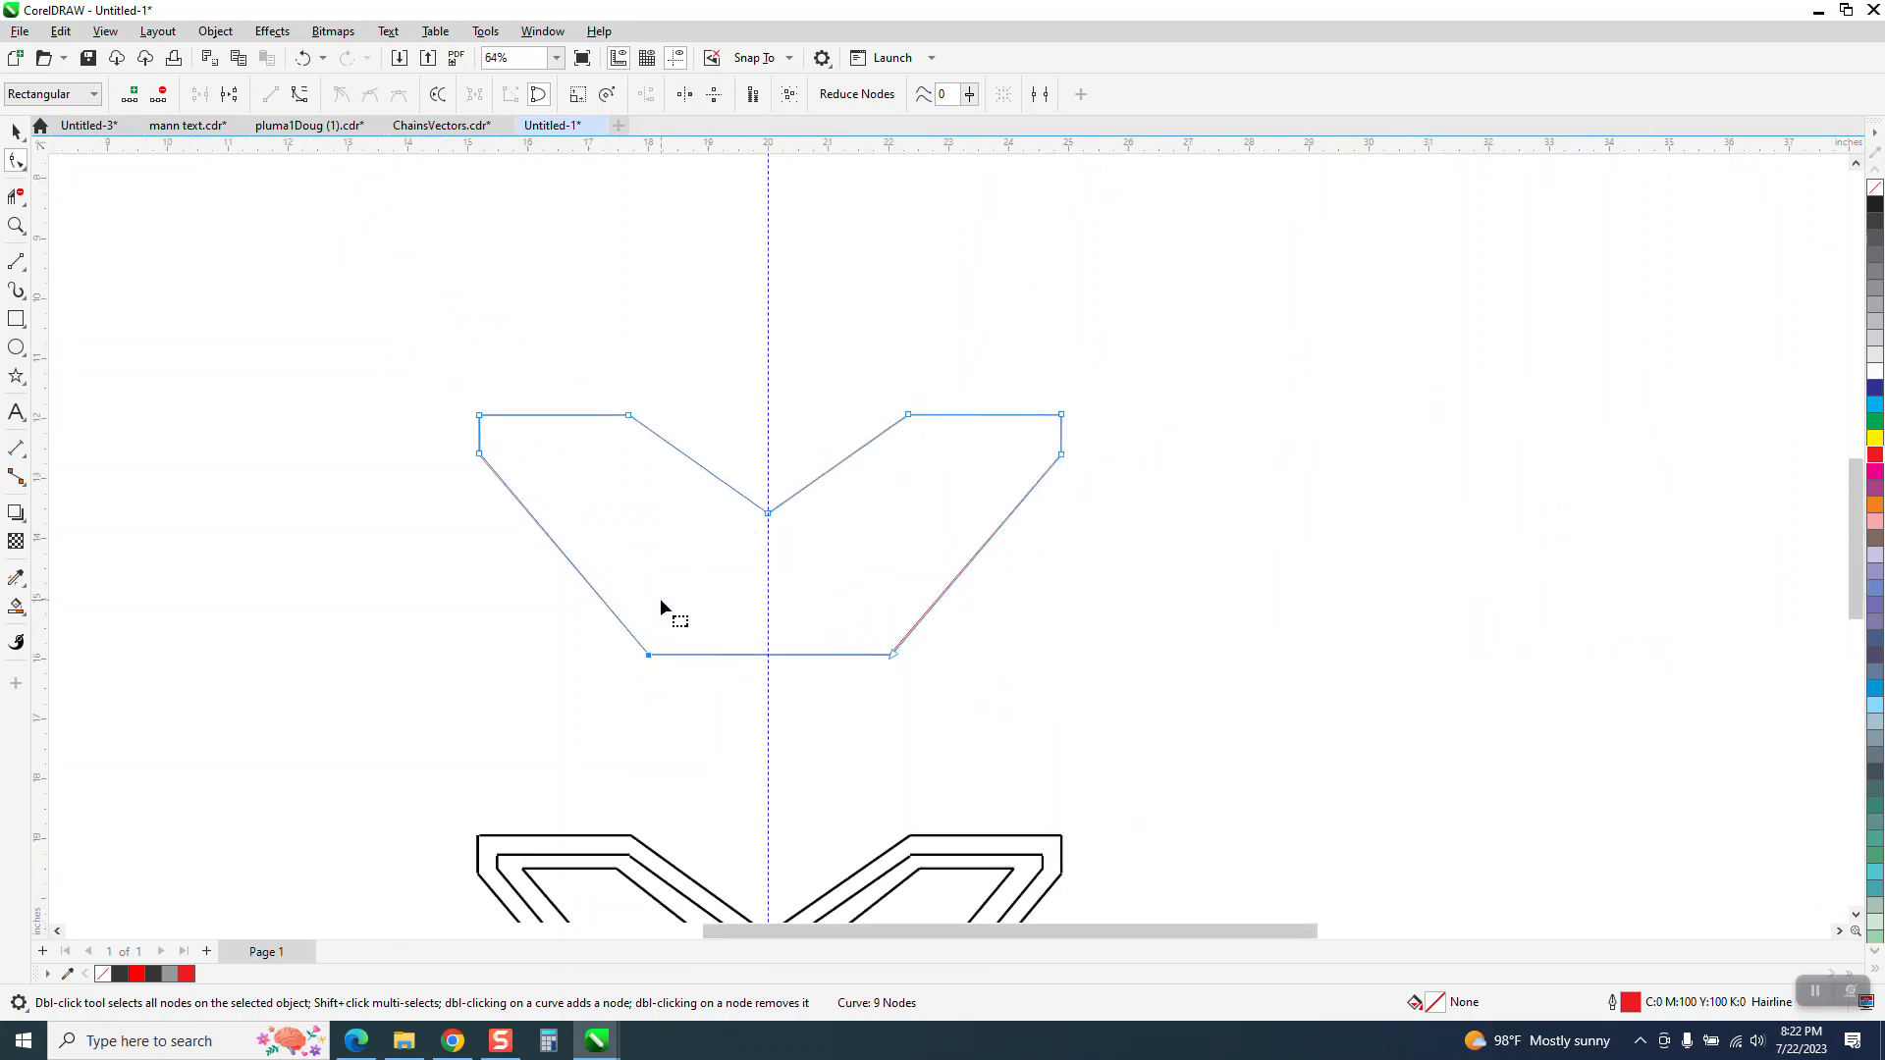
Undo the stray node nudge and move the whole mirrored outline 14 inches to the right of the original
key(Right)
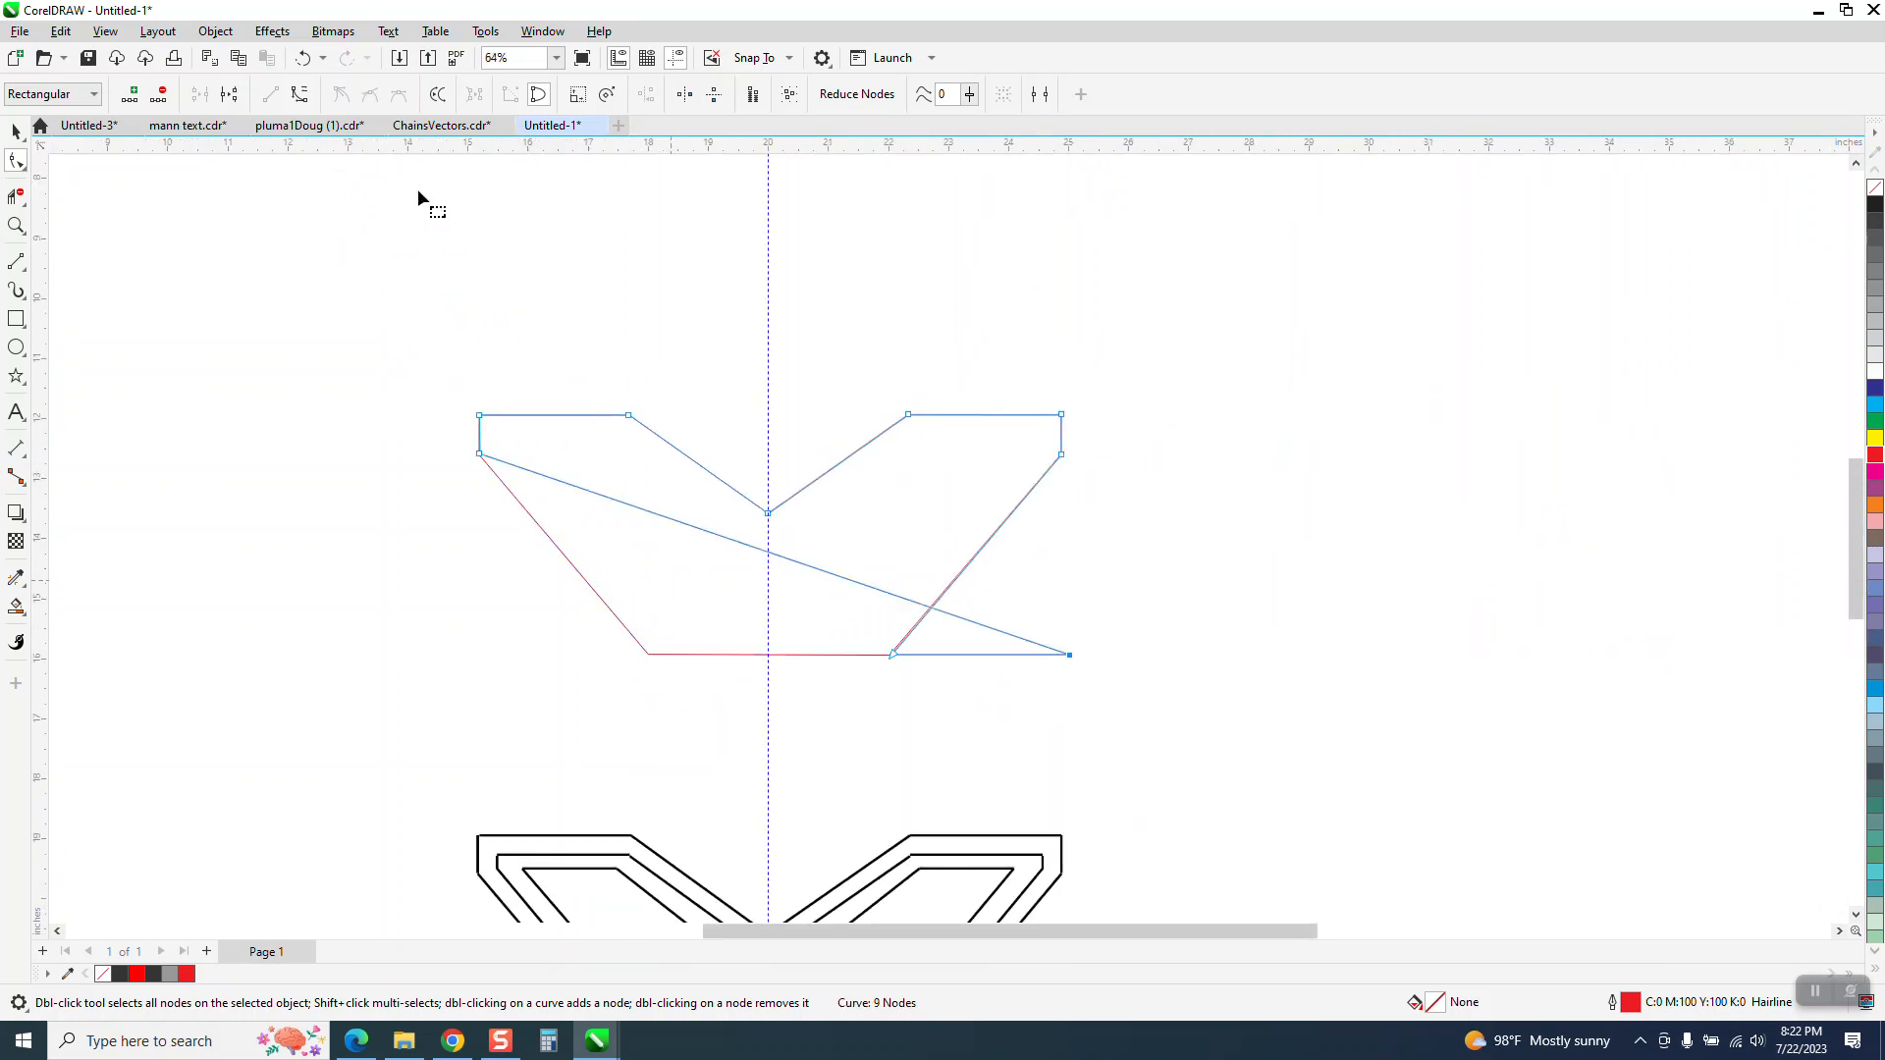
click(302, 58)
click(15, 131)
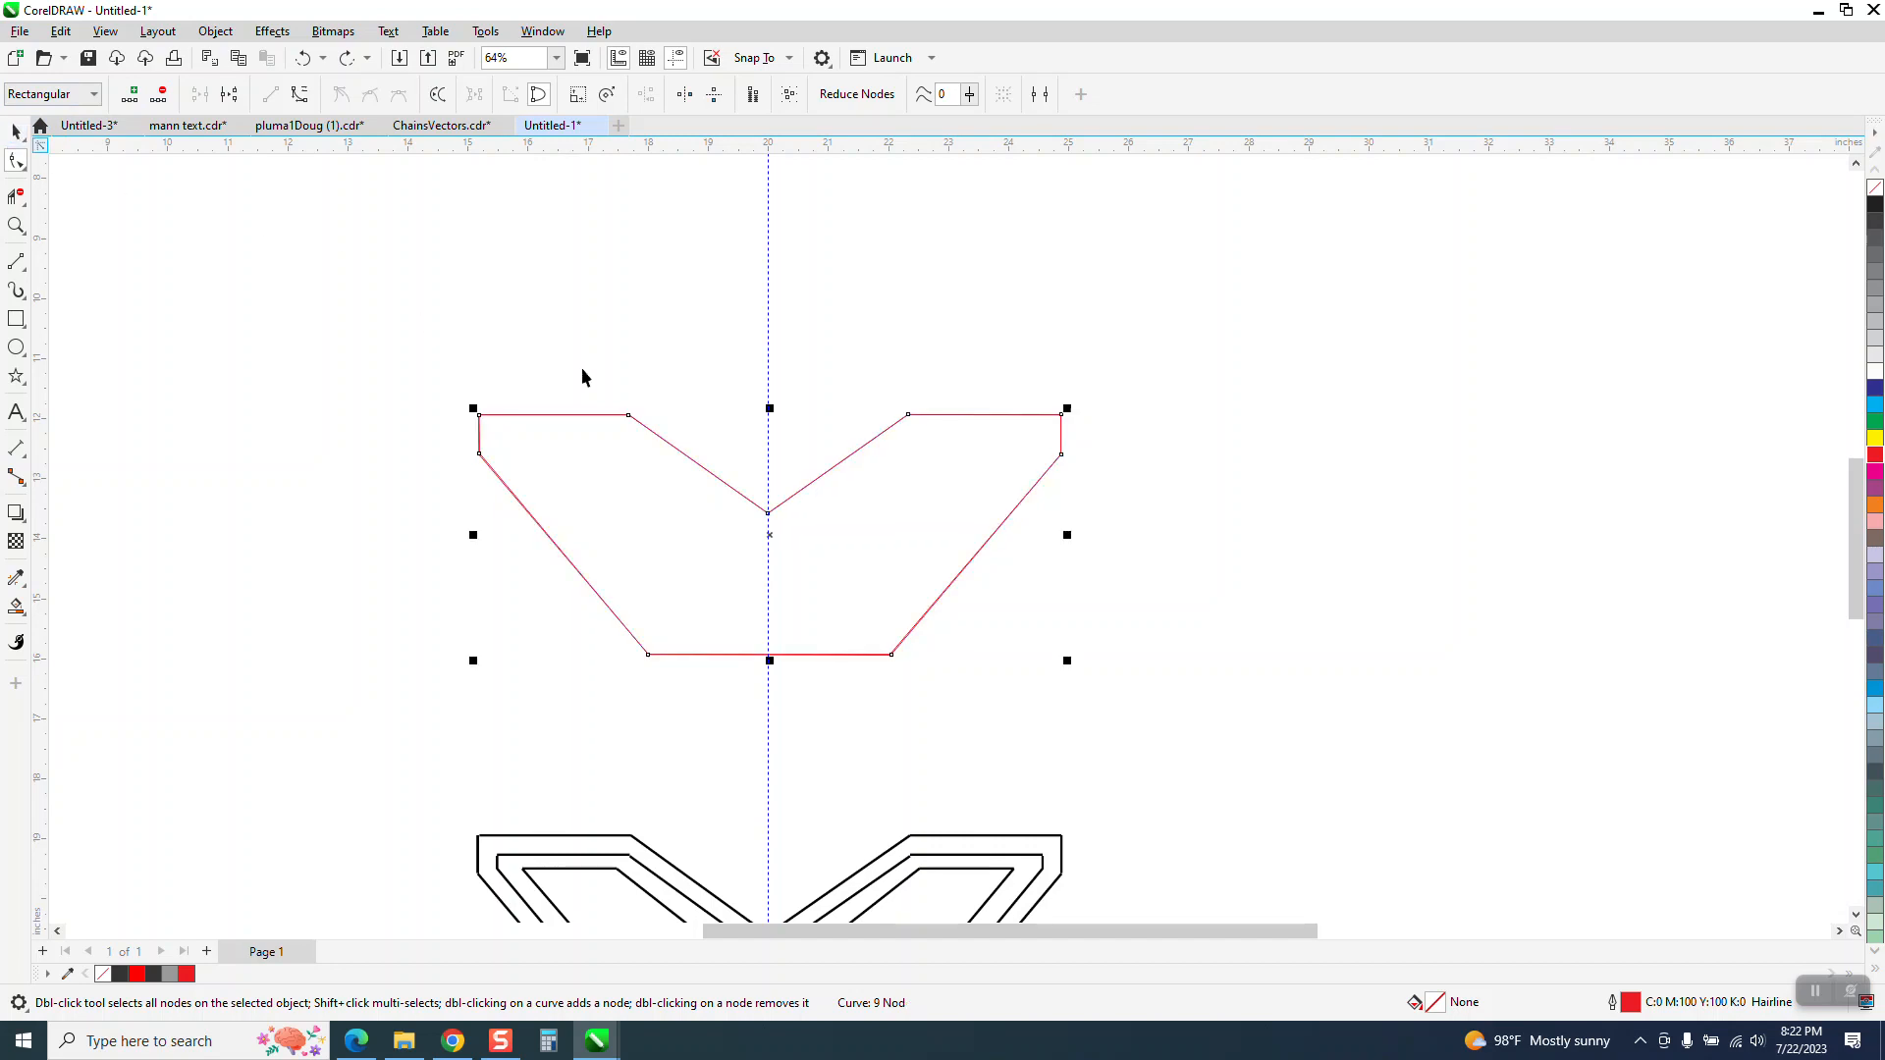
key(Right)
key(Right)
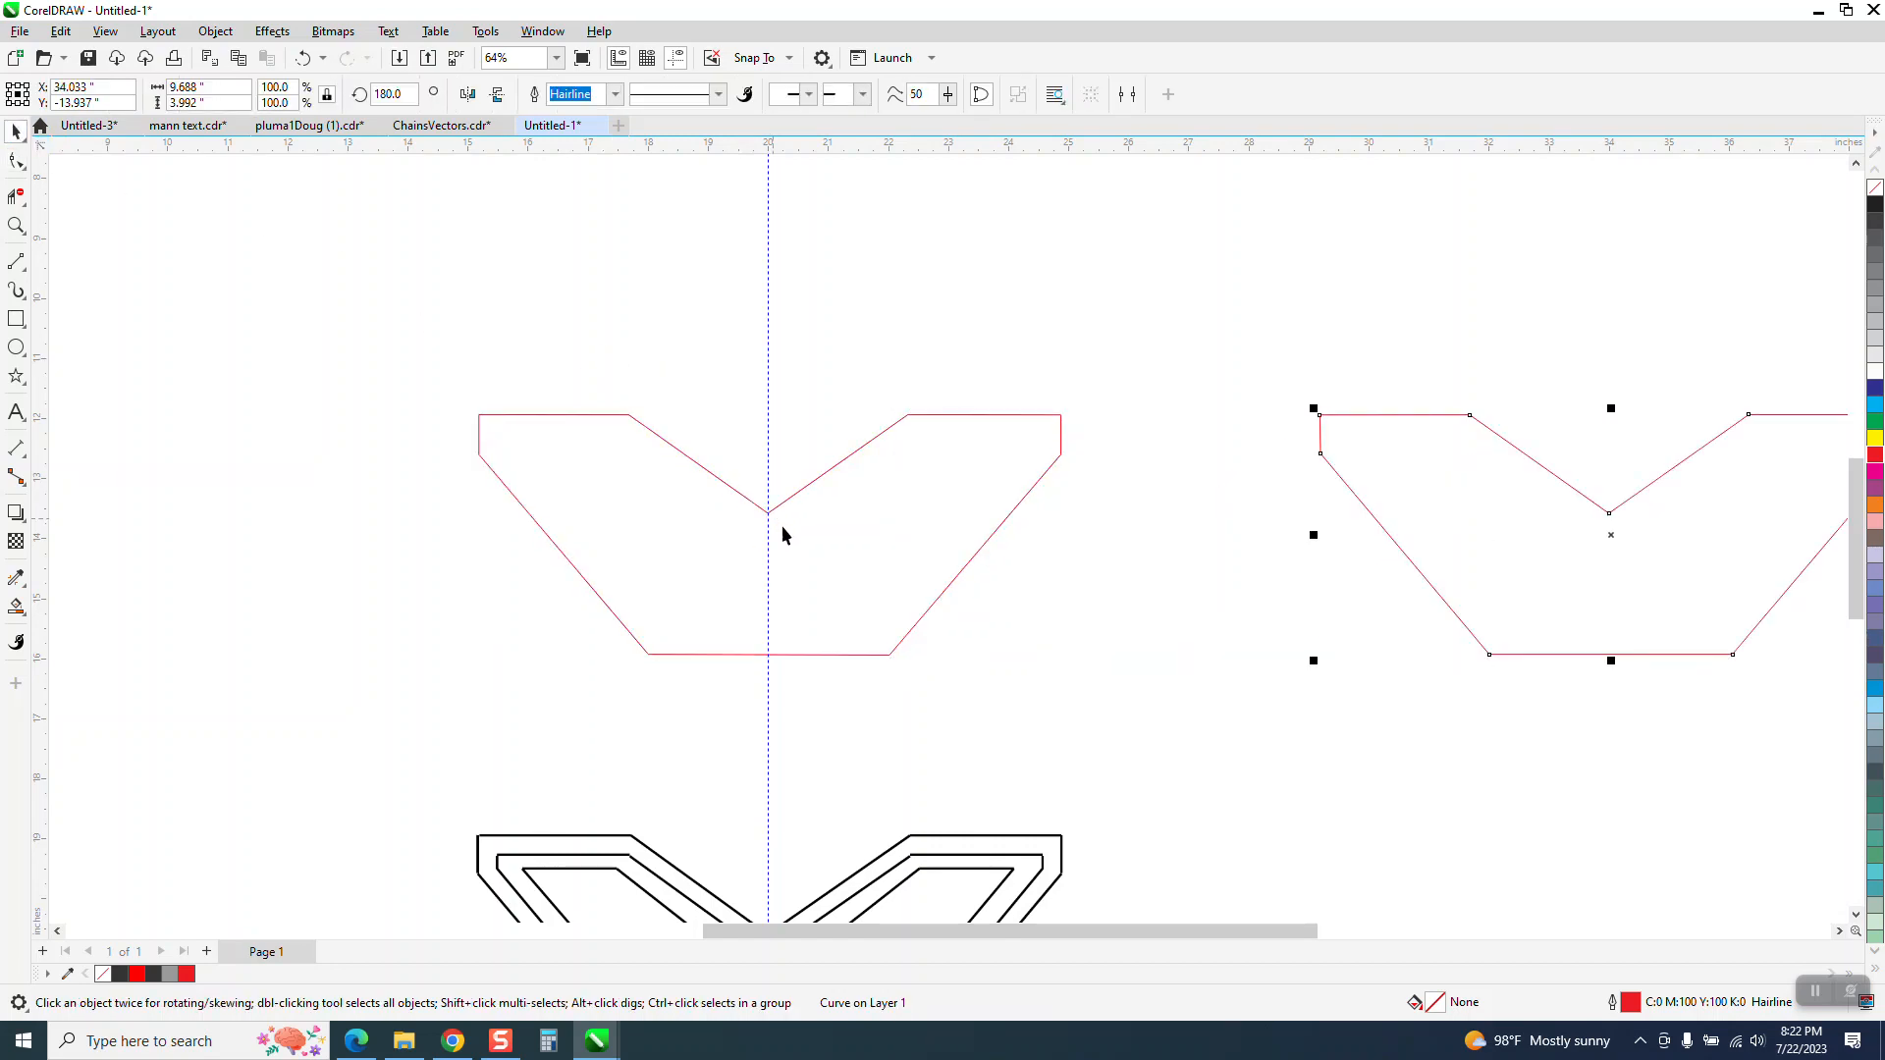
Level the remaining outline's two upper edges by aligning their four nodes horizontally, with vertical alignment turned off
click(643, 428)
click(17, 167)
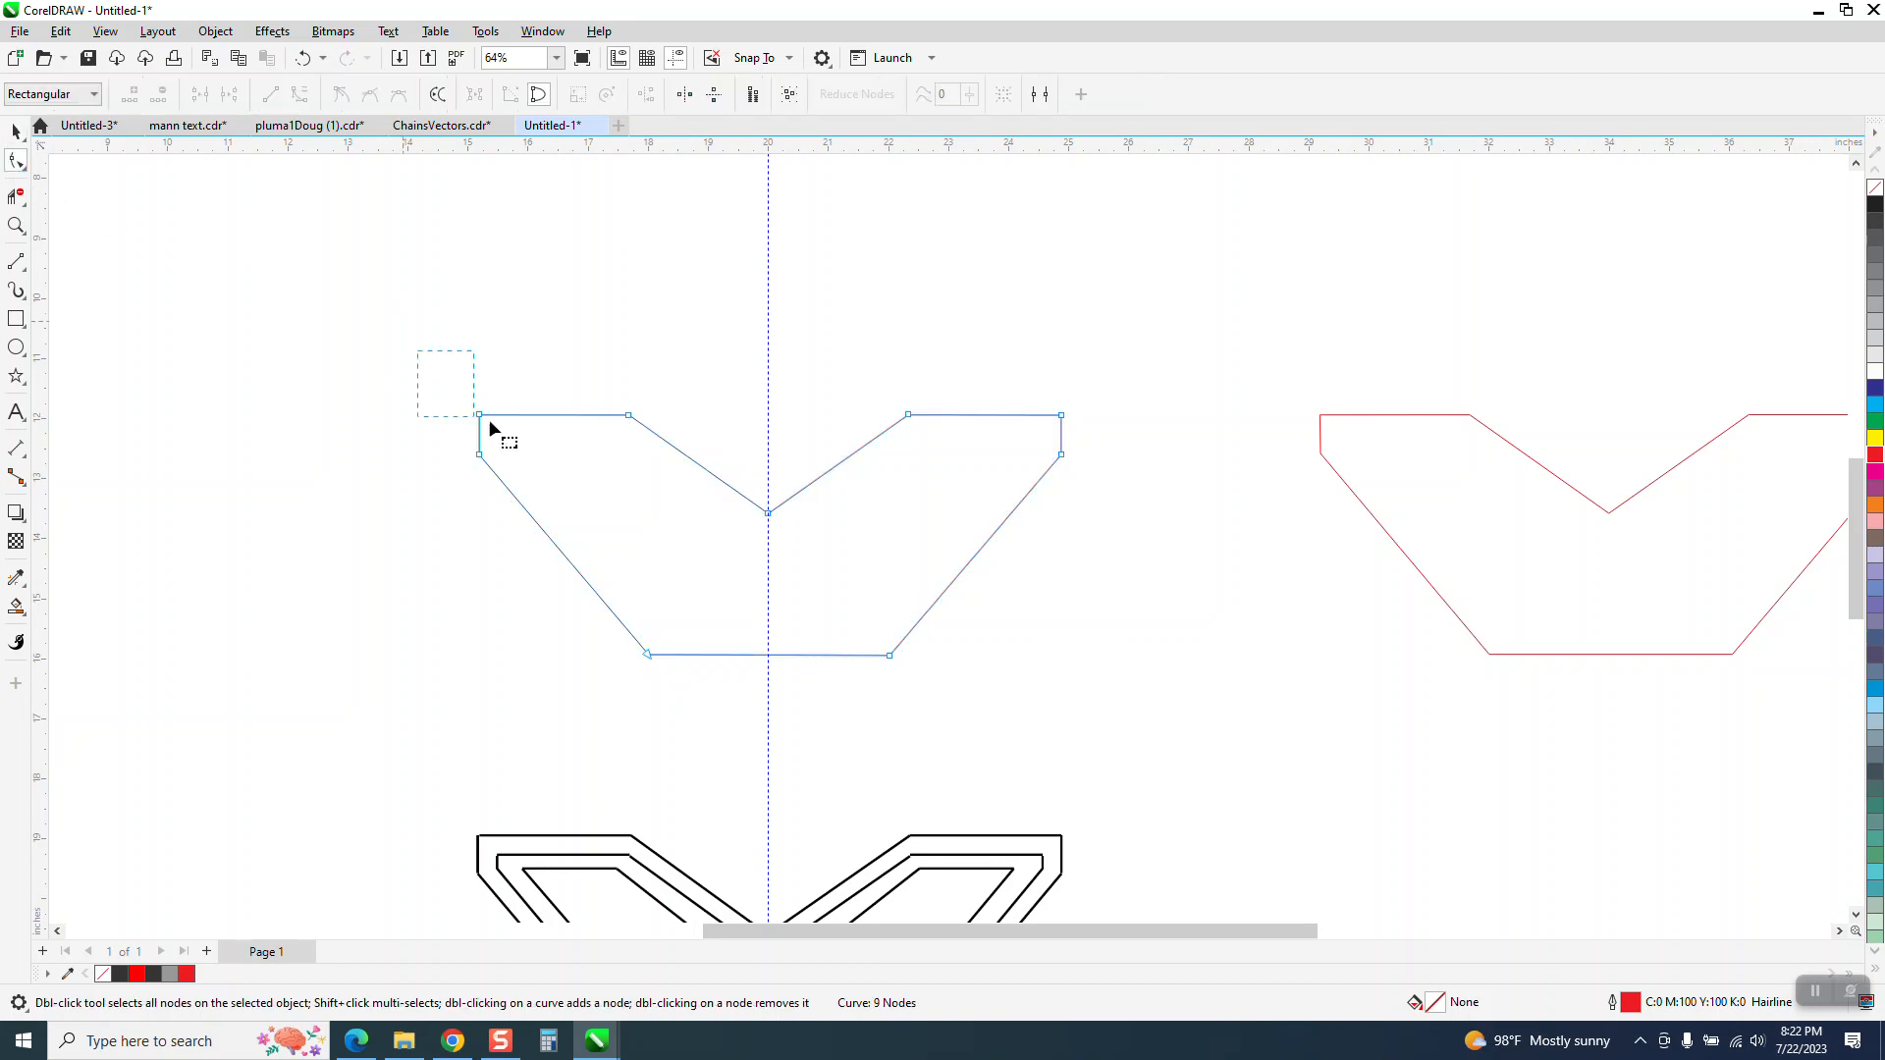
drag(489, 420, 1092, 449)
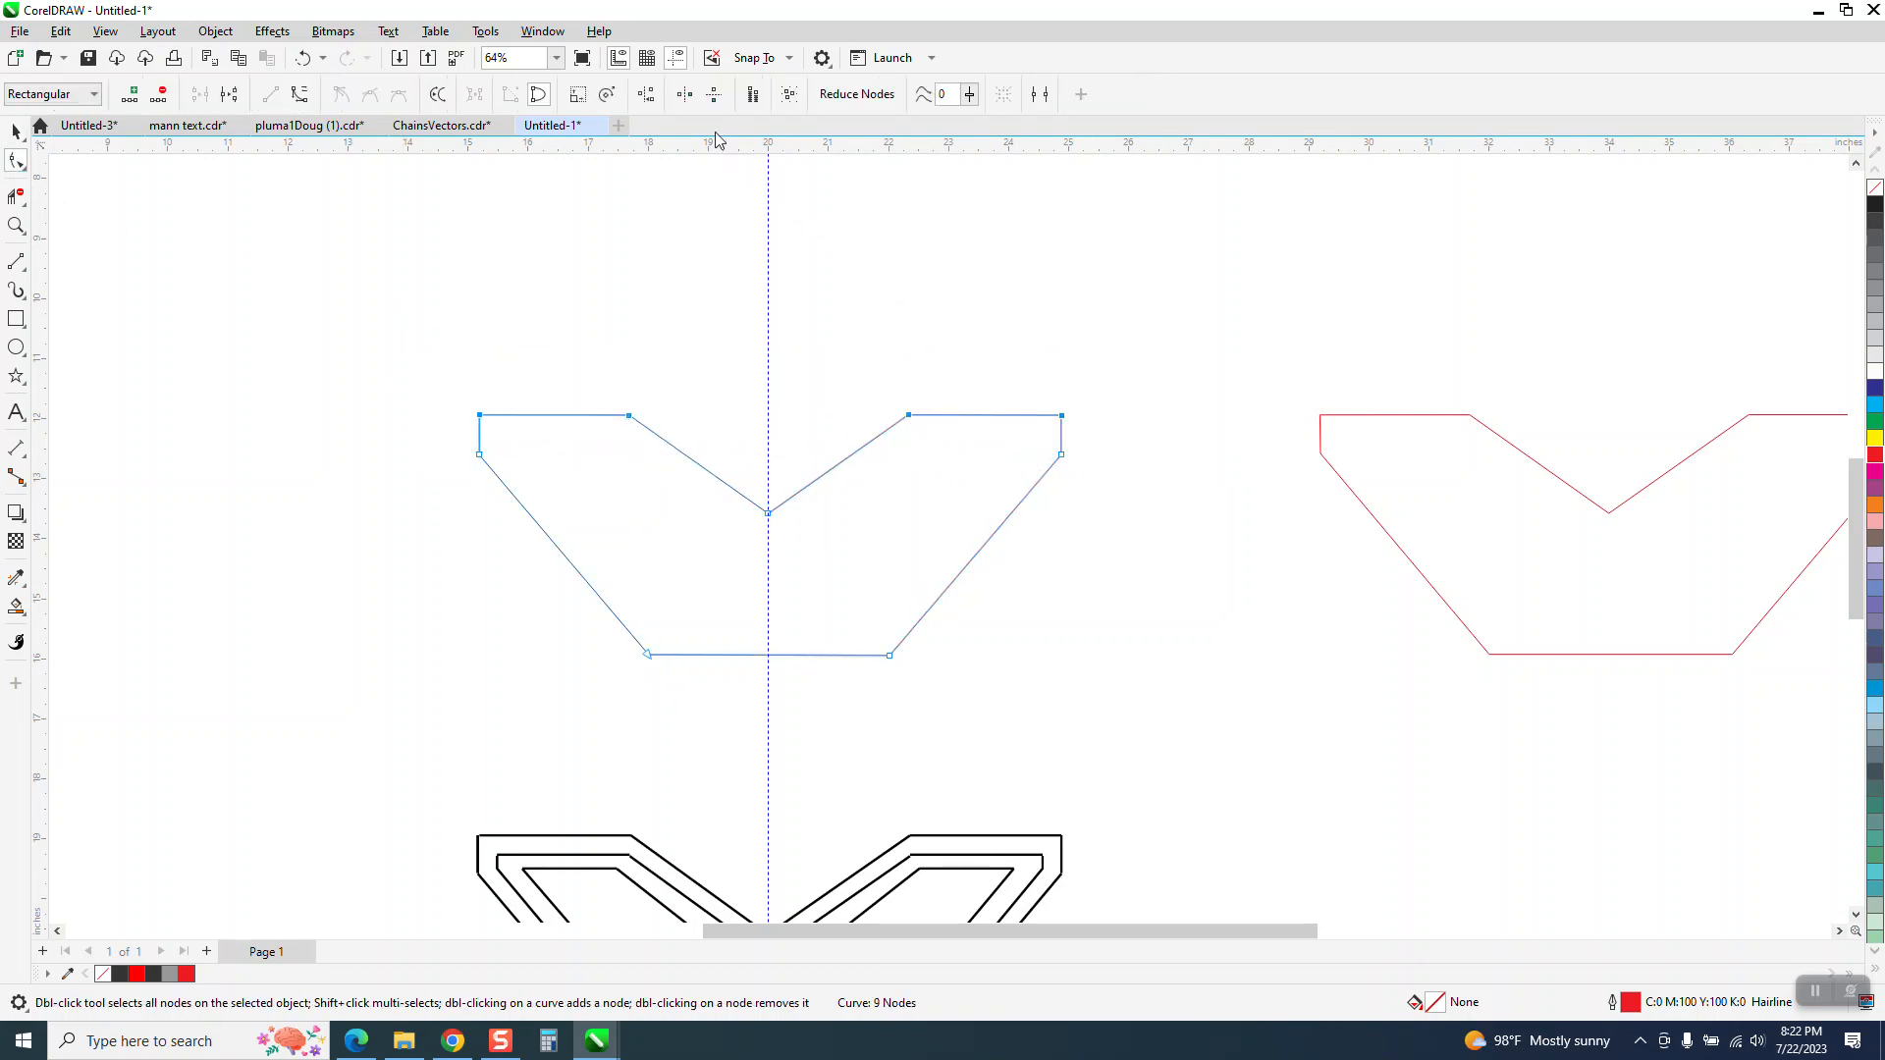
click(646, 95)
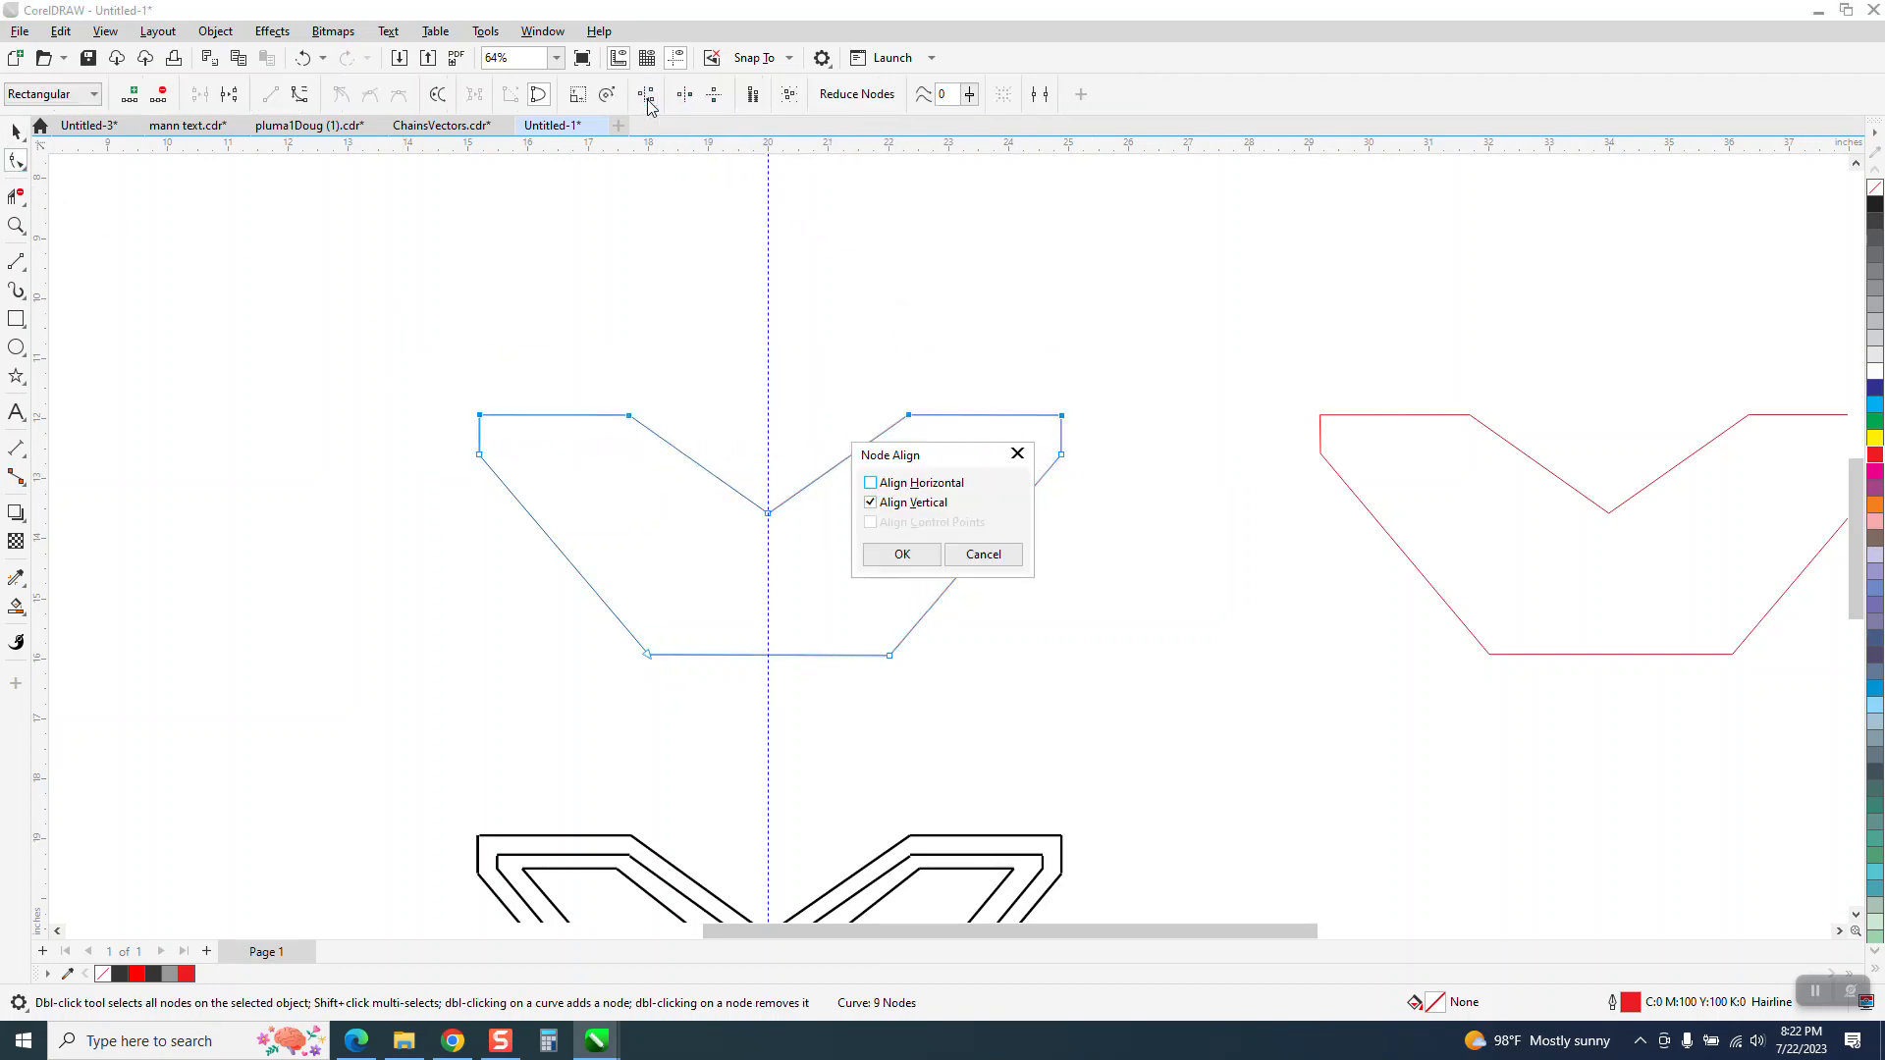
click(871, 483)
click(871, 502)
click(901, 554)
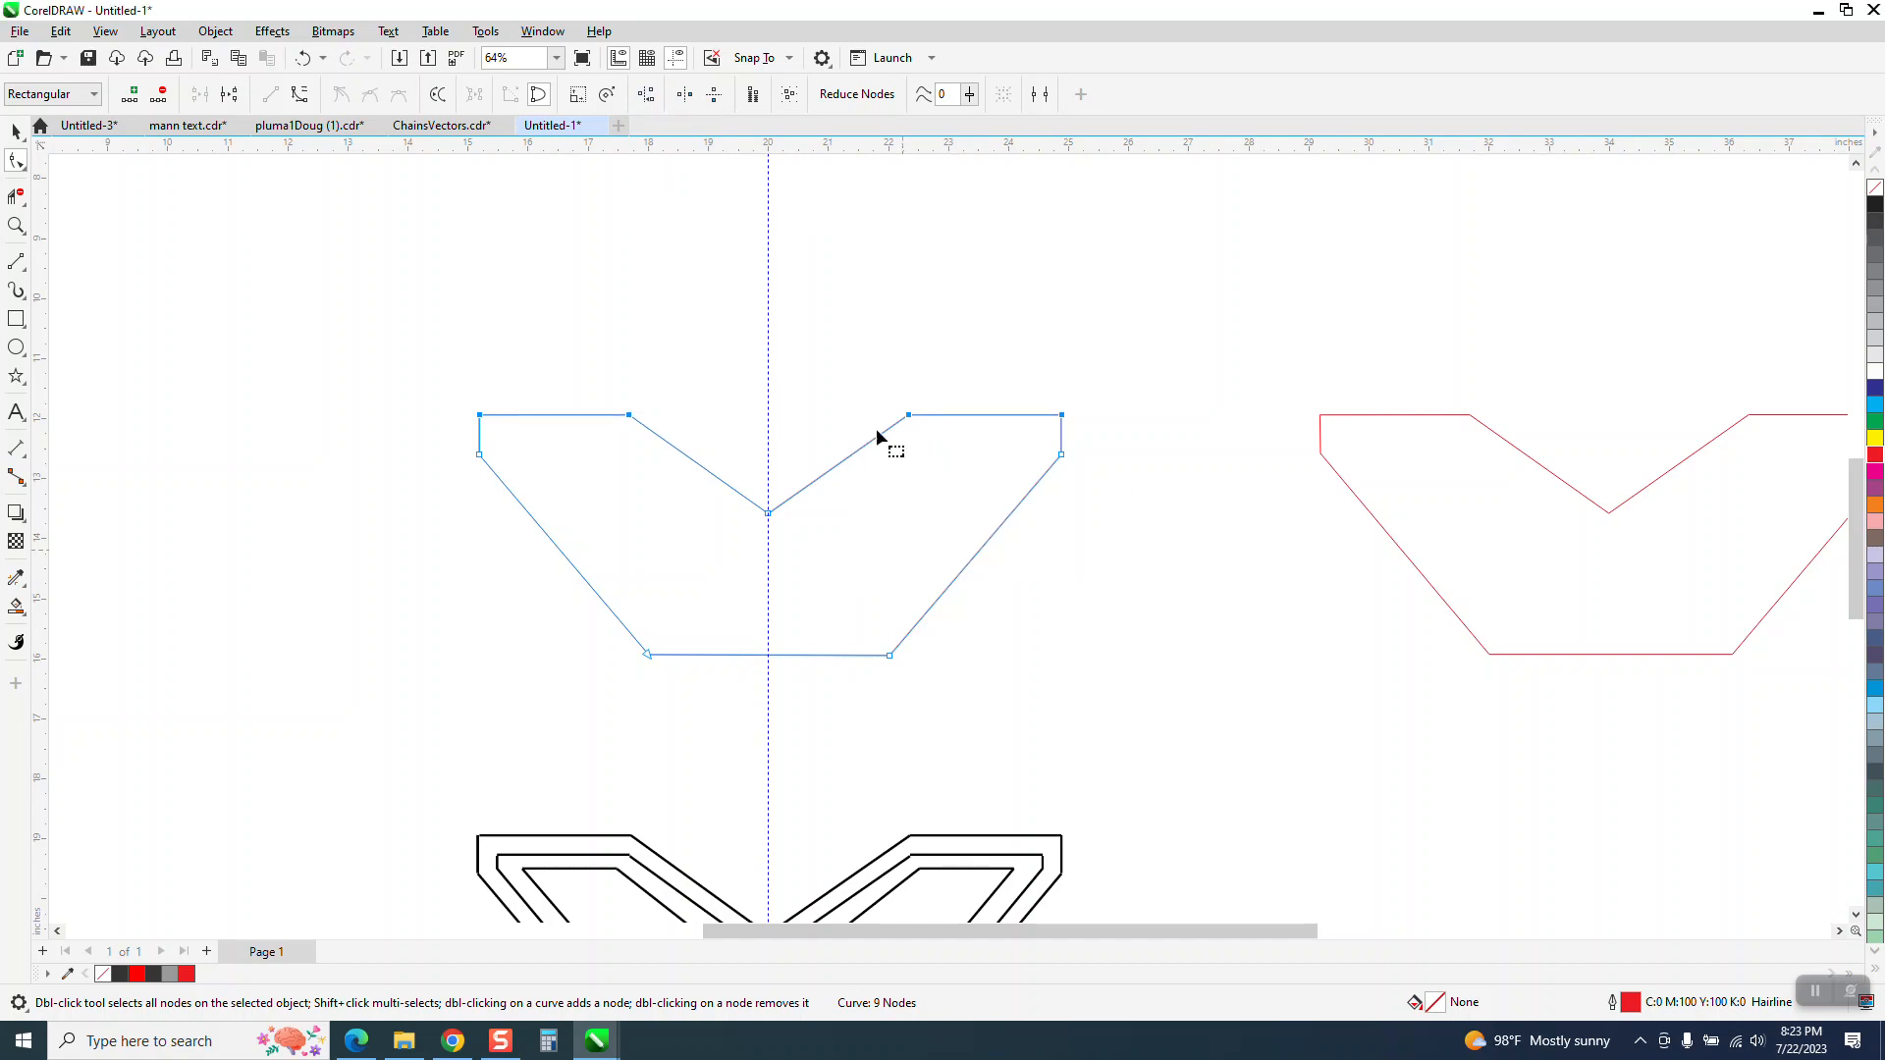
Level the outline's bottom edge by aligning its two end nodes horizontally
drag(550, 627, 869, 709)
click(647, 95)
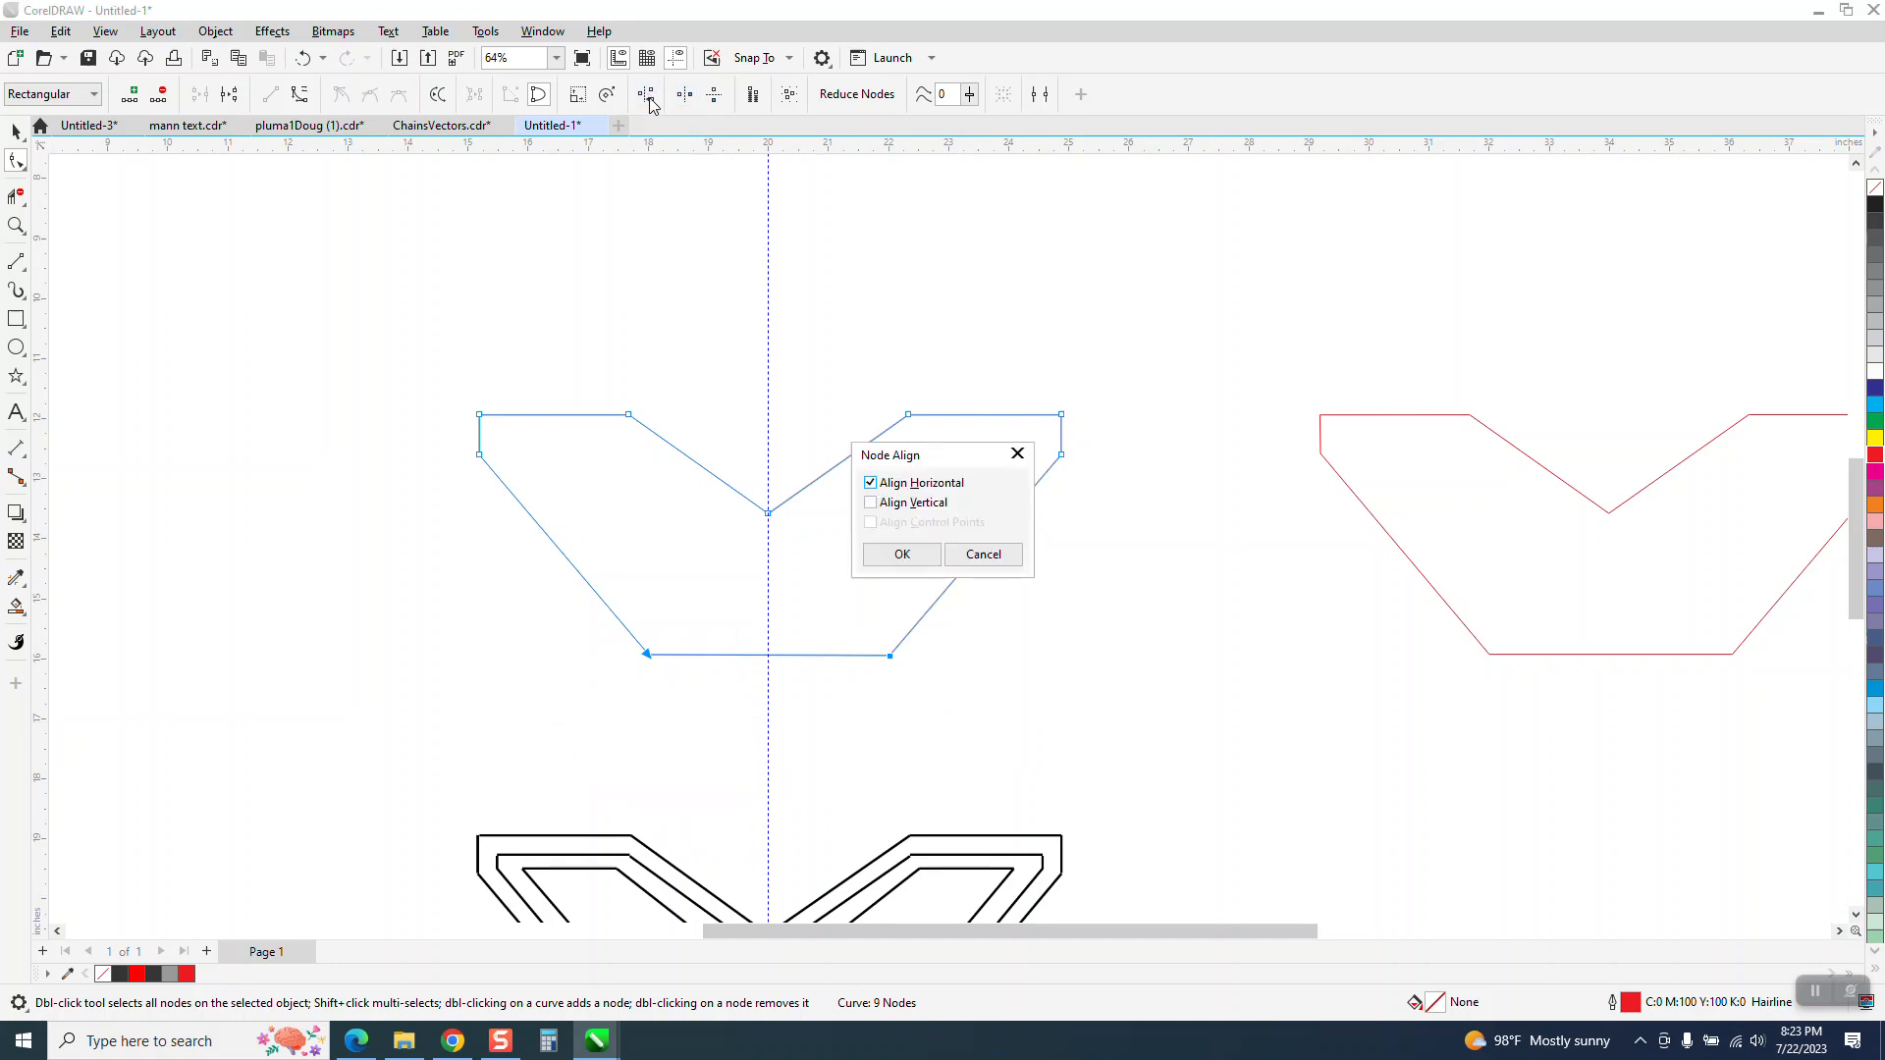
click(902, 554)
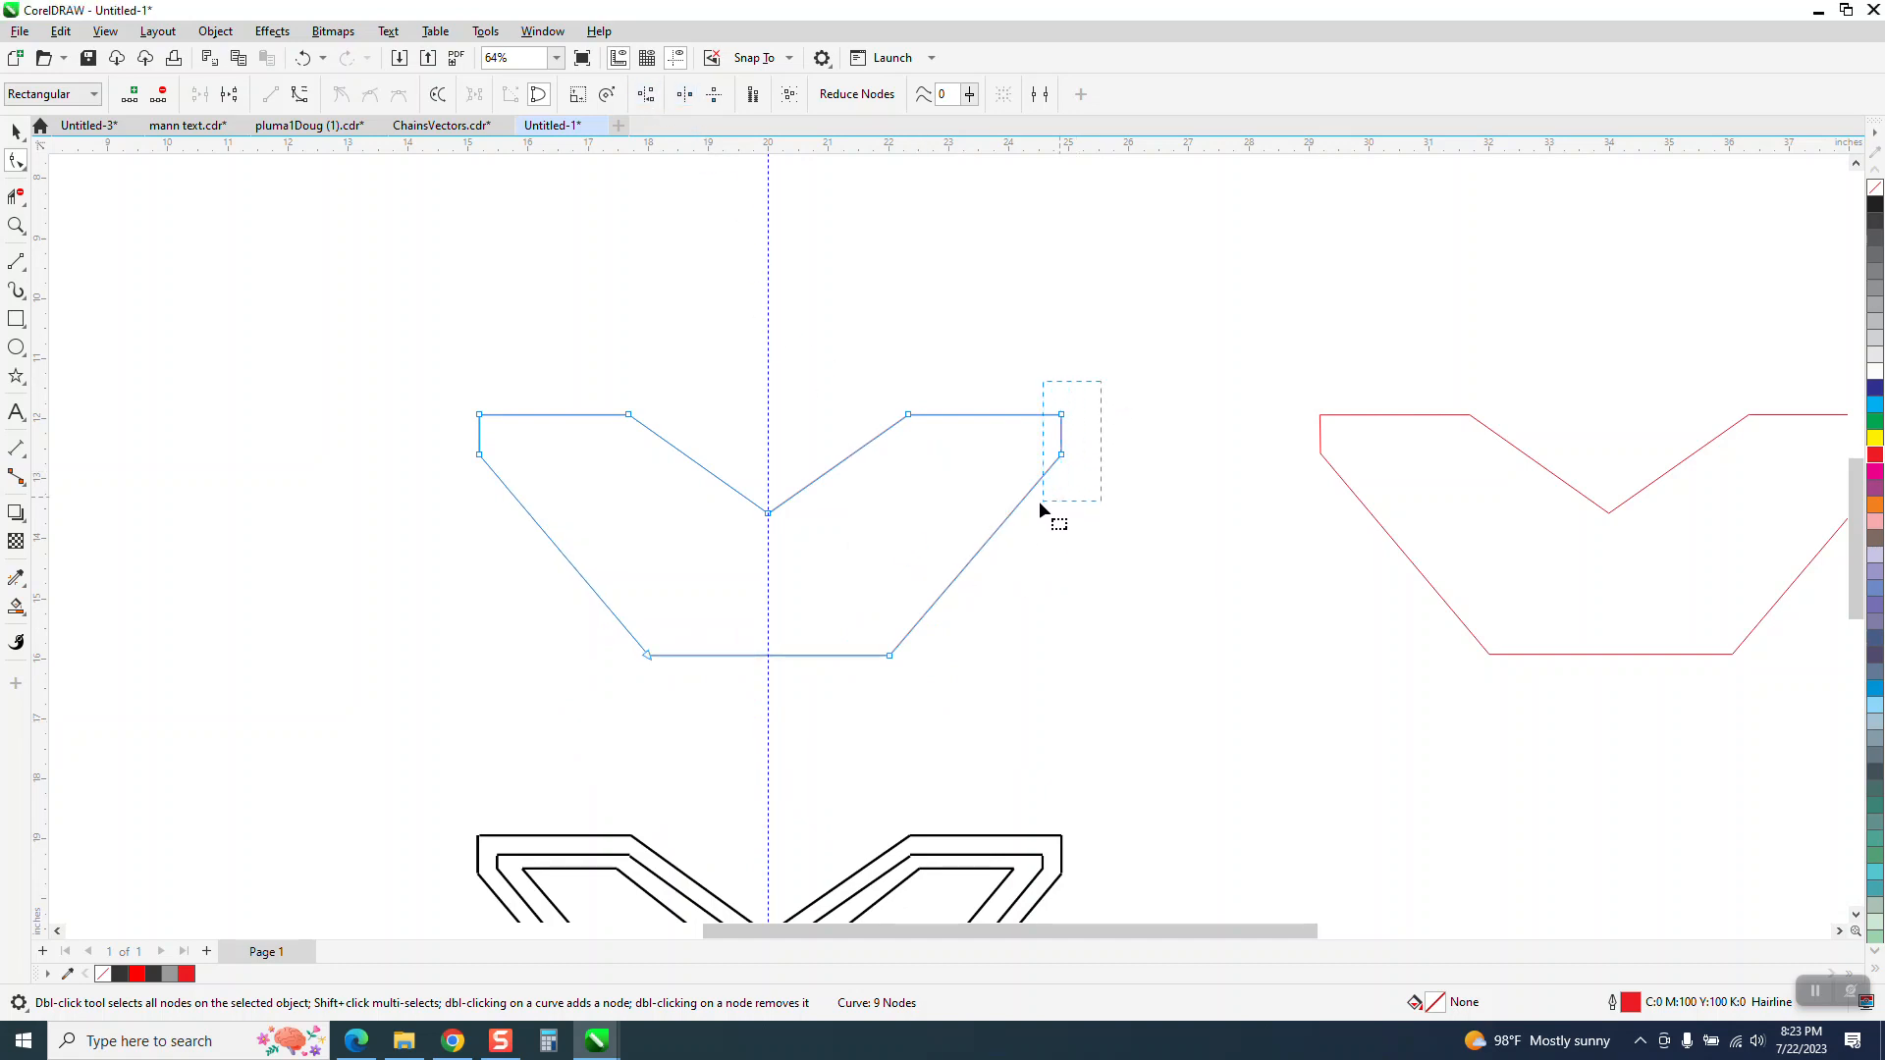
Straighten the outline's short right and left edges by aligning each edge's two nodes vertically, with horizontal alignment turned off
click(647, 95)
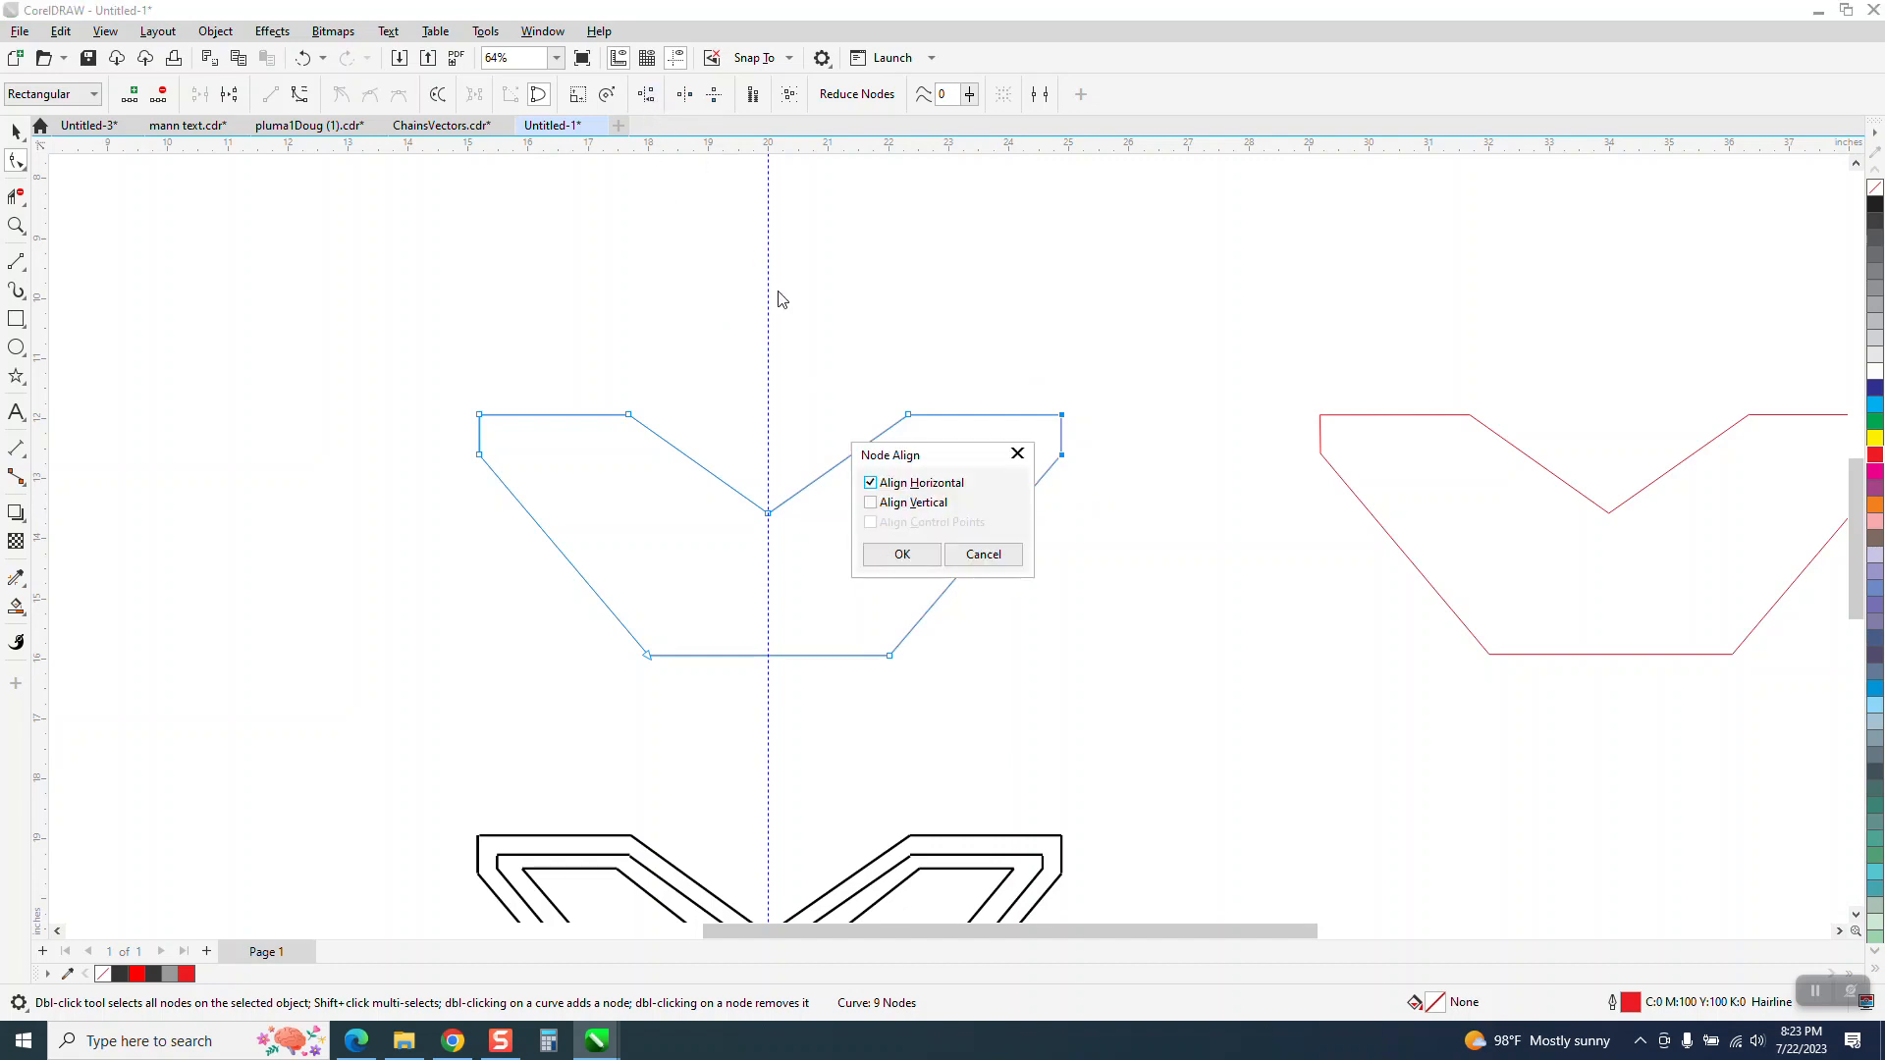
click(869, 502)
click(870, 482)
click(902, 554)
drag(447, 396, 538, 485)
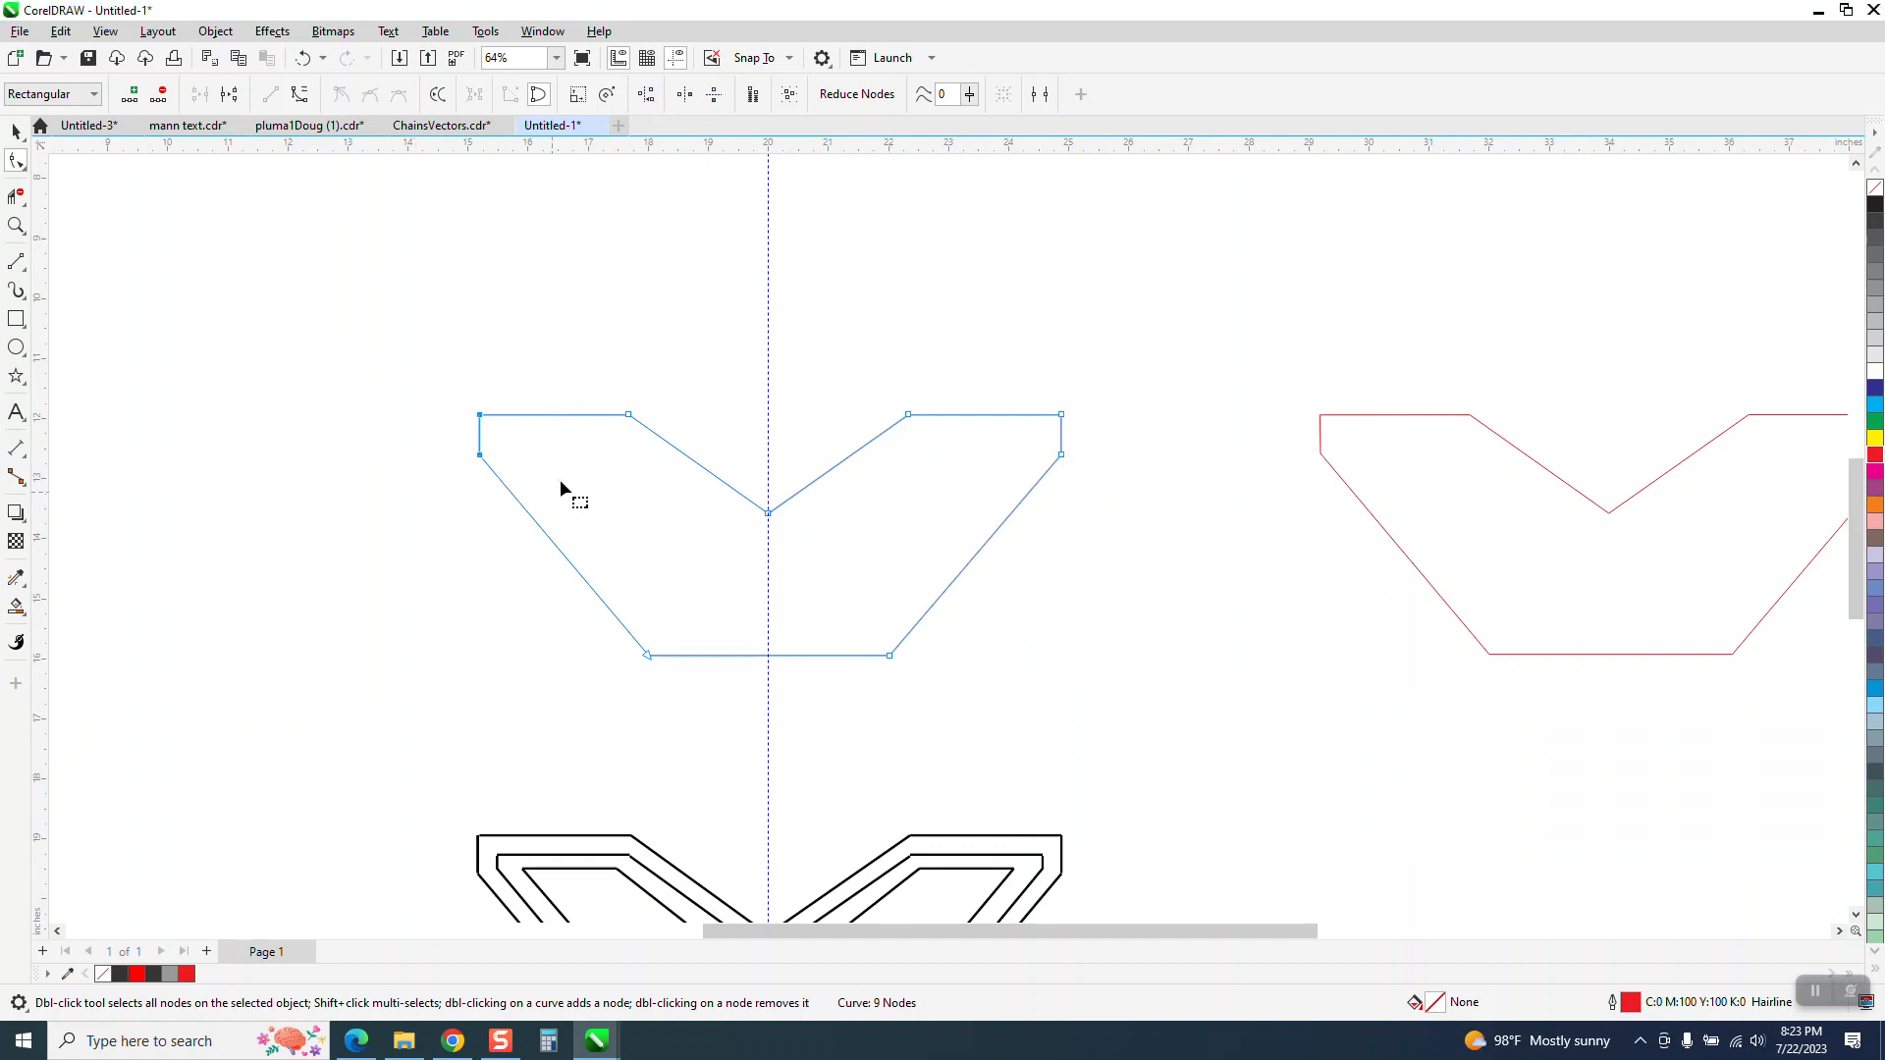
click(645, 95)
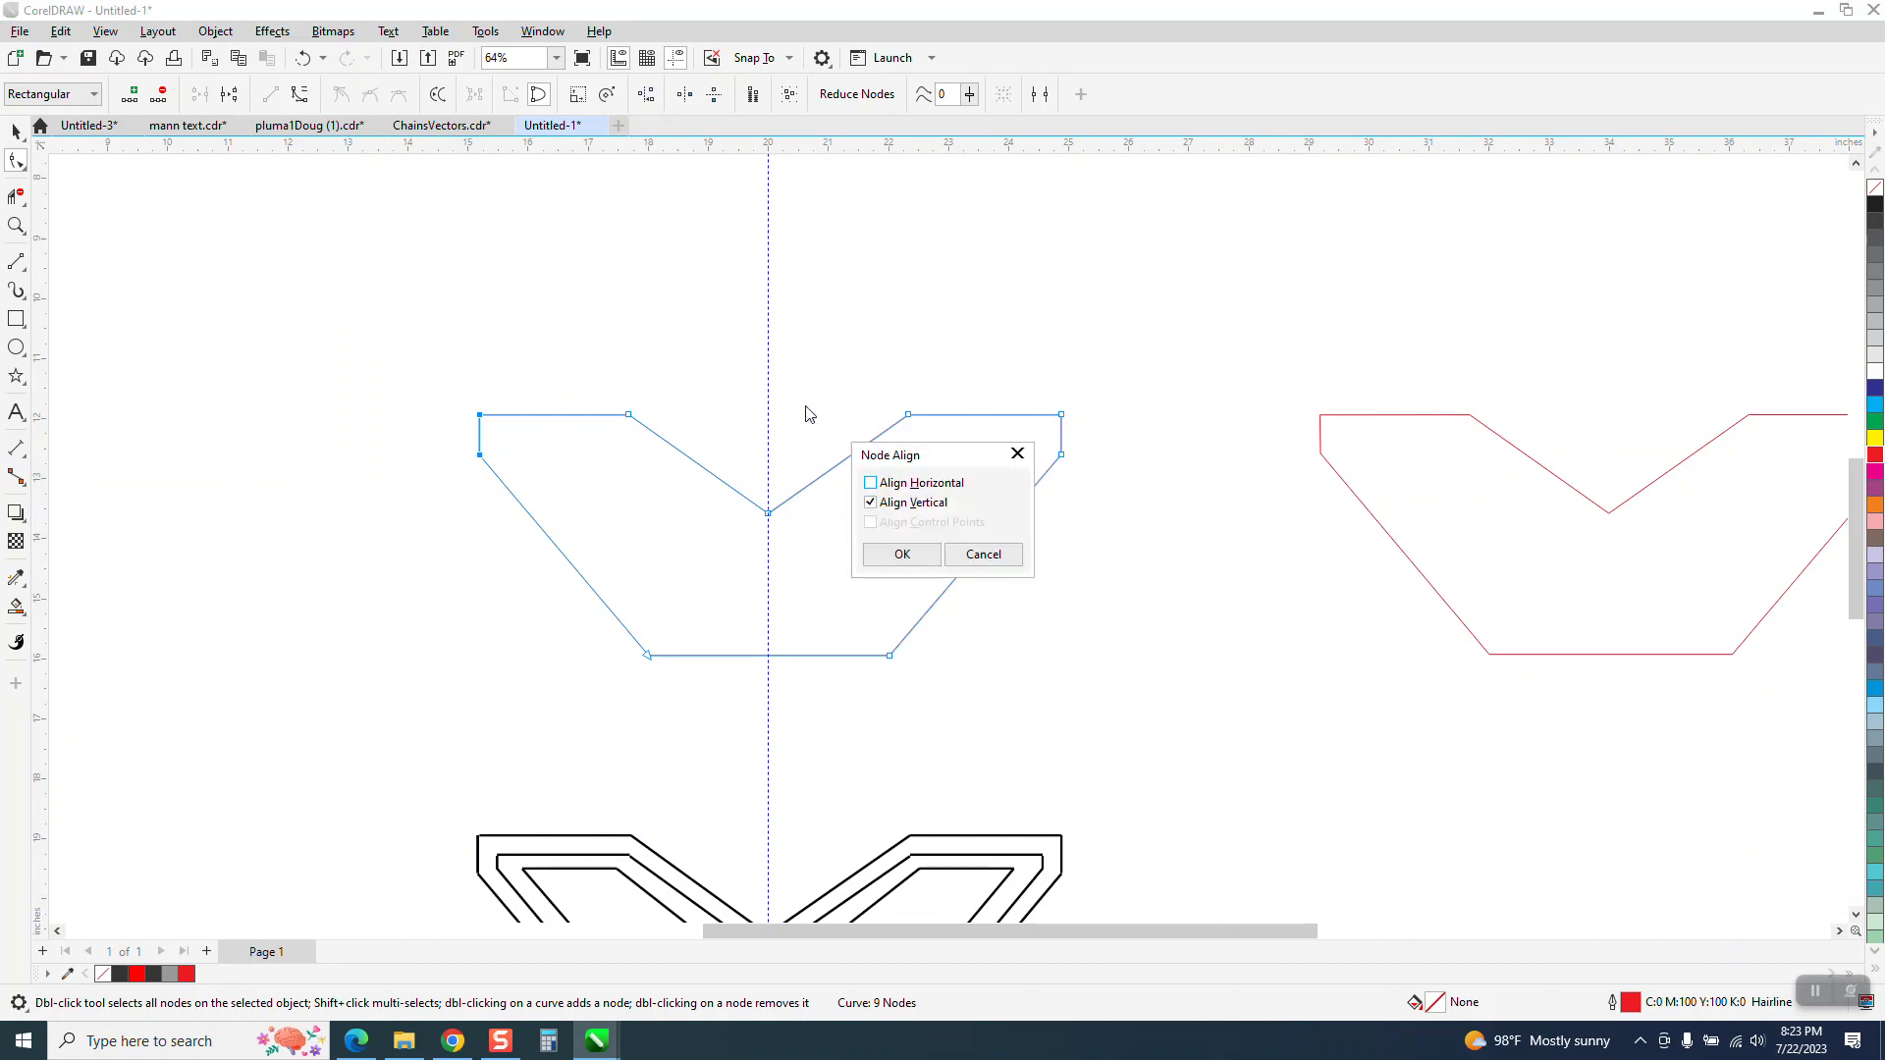
click(889, 552)
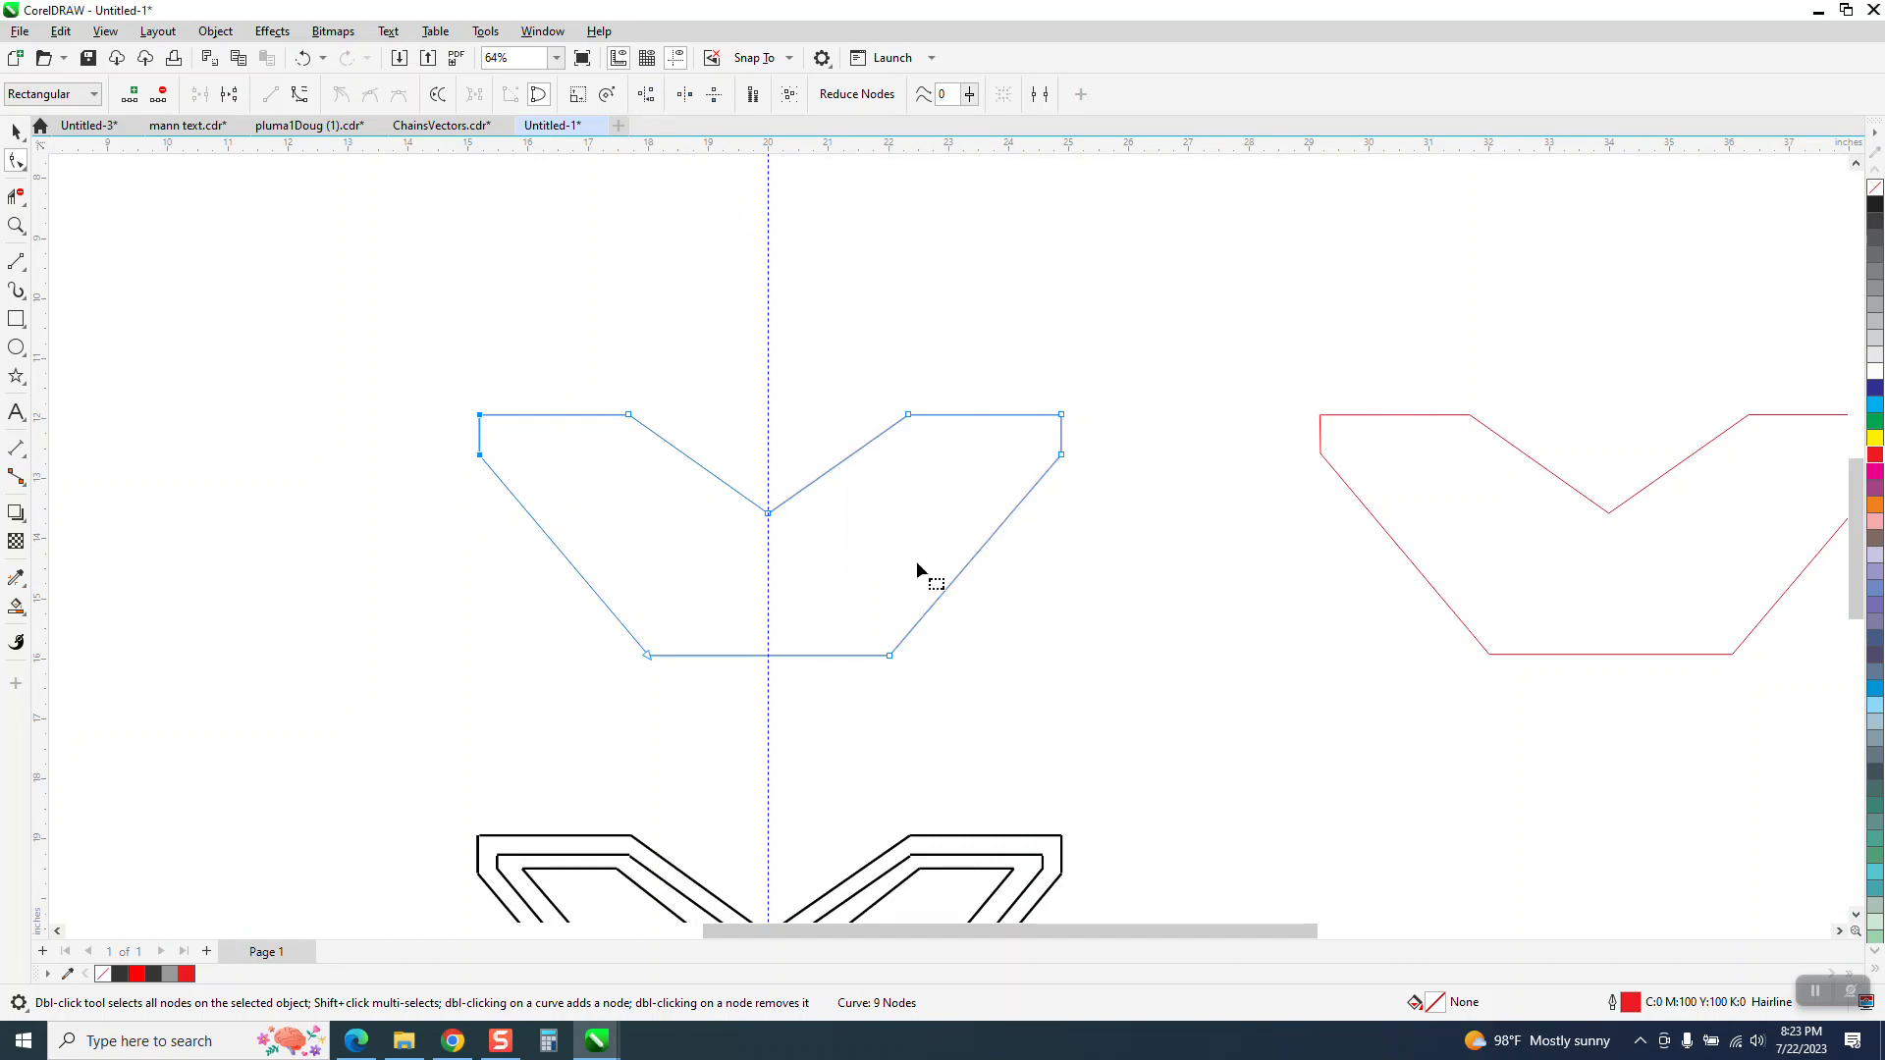
Check the original outline's symmetry by overlaying a horizontally mirrored duplicate at 180 degrees, removing the duplicate after each of two comparisons
click(15, 132)
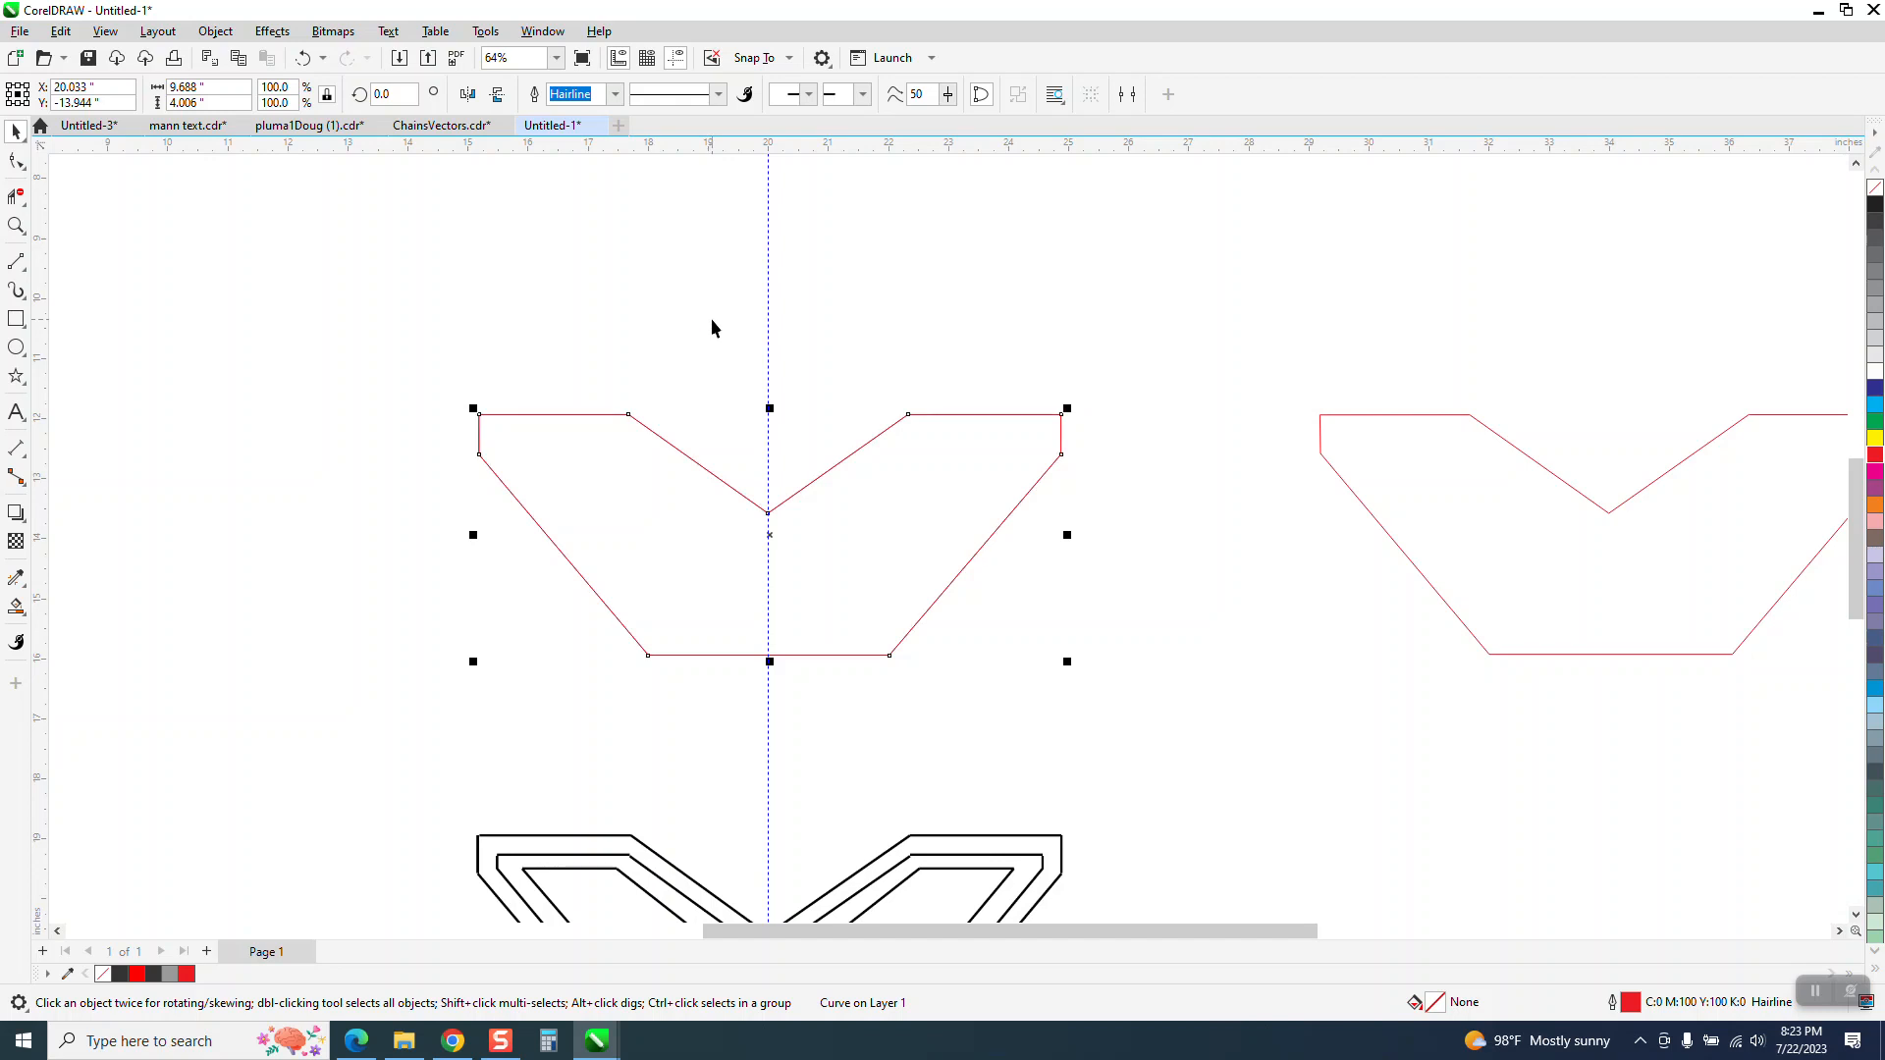
click(479, 98)
click(16, 226)
drag(594, 366, 1002, 691)
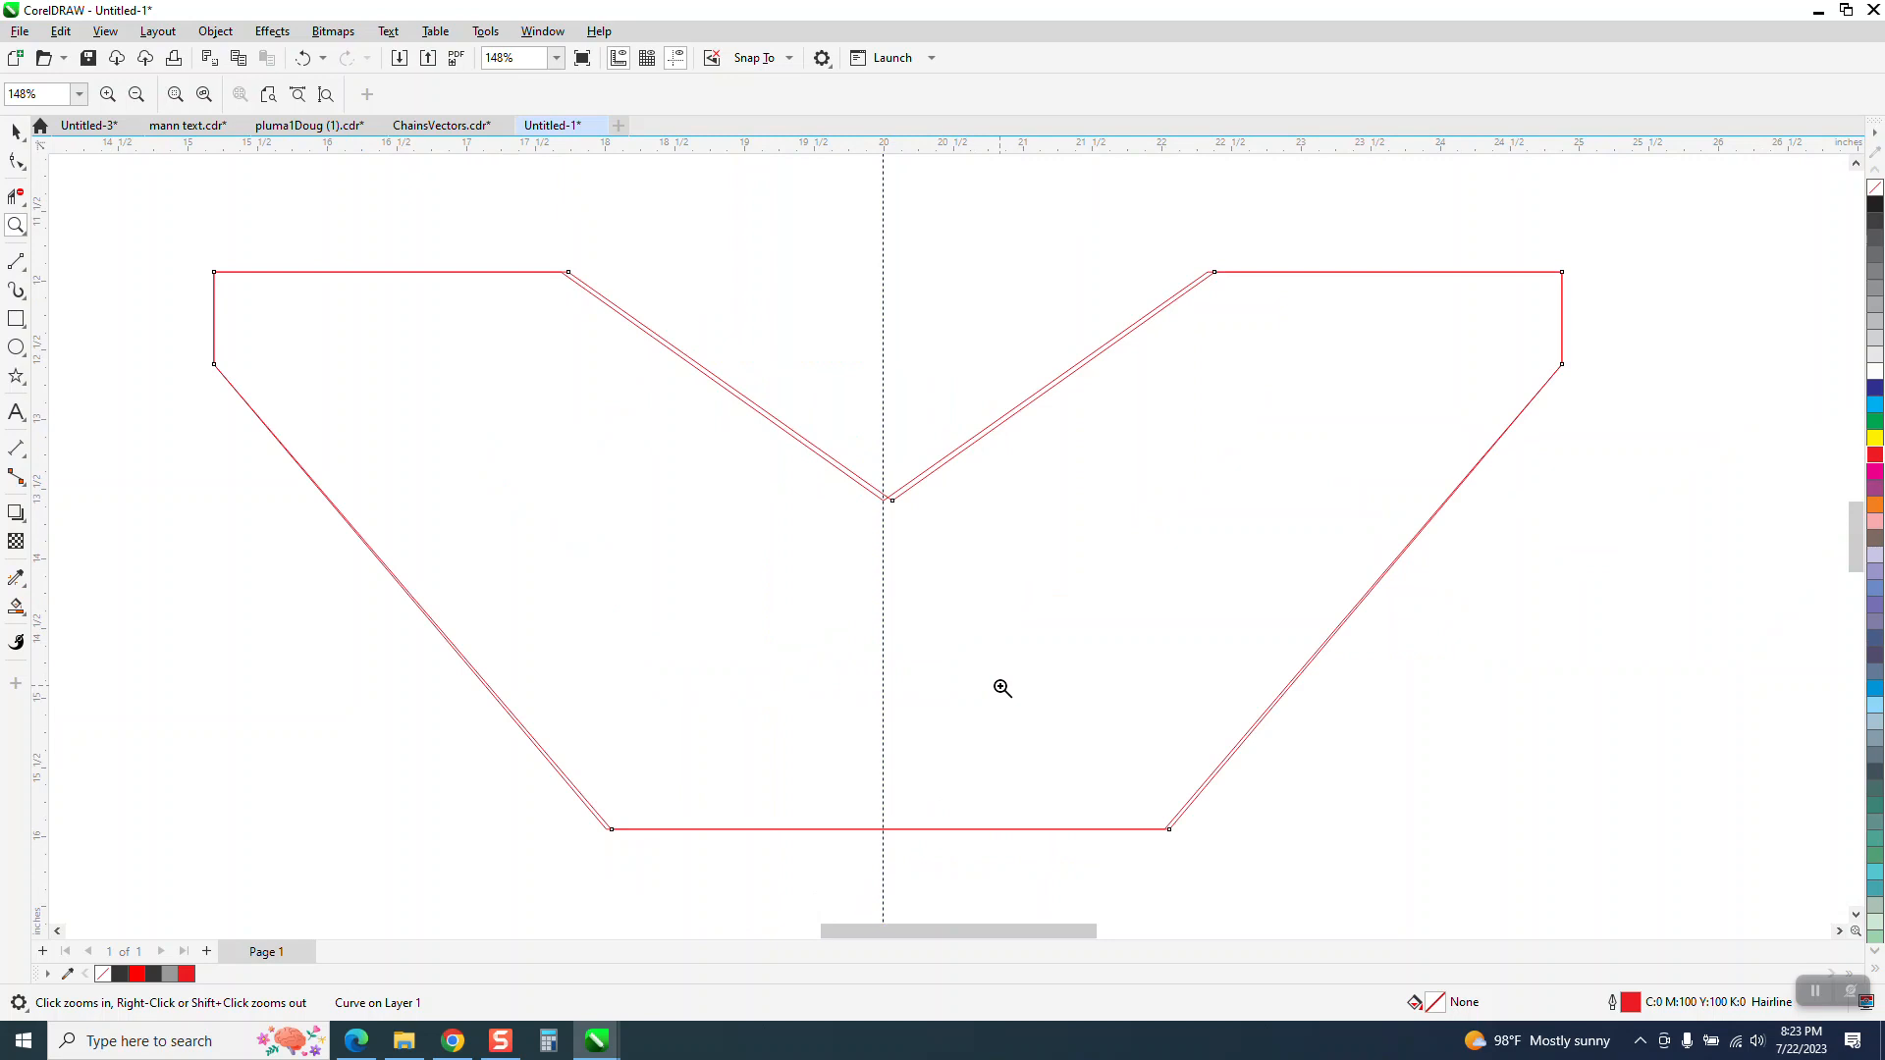
click(16, 130)
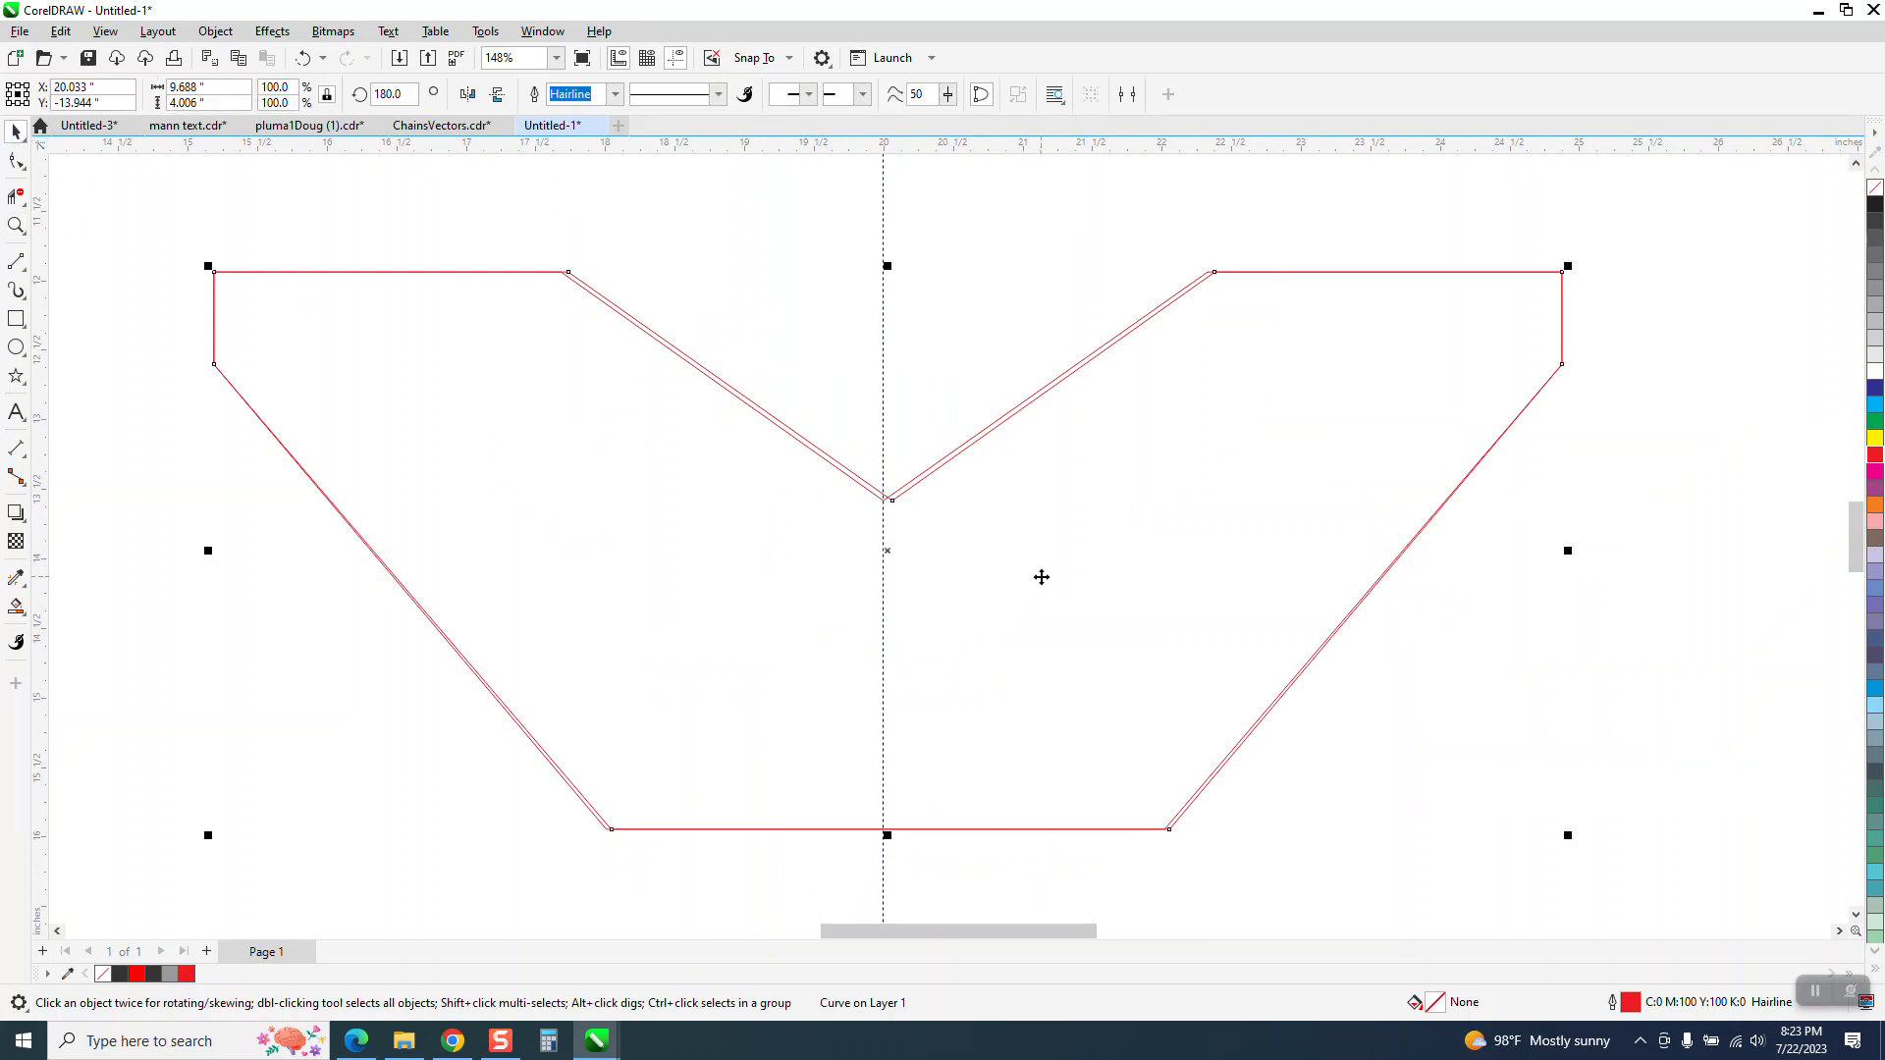
click(1041, 574)
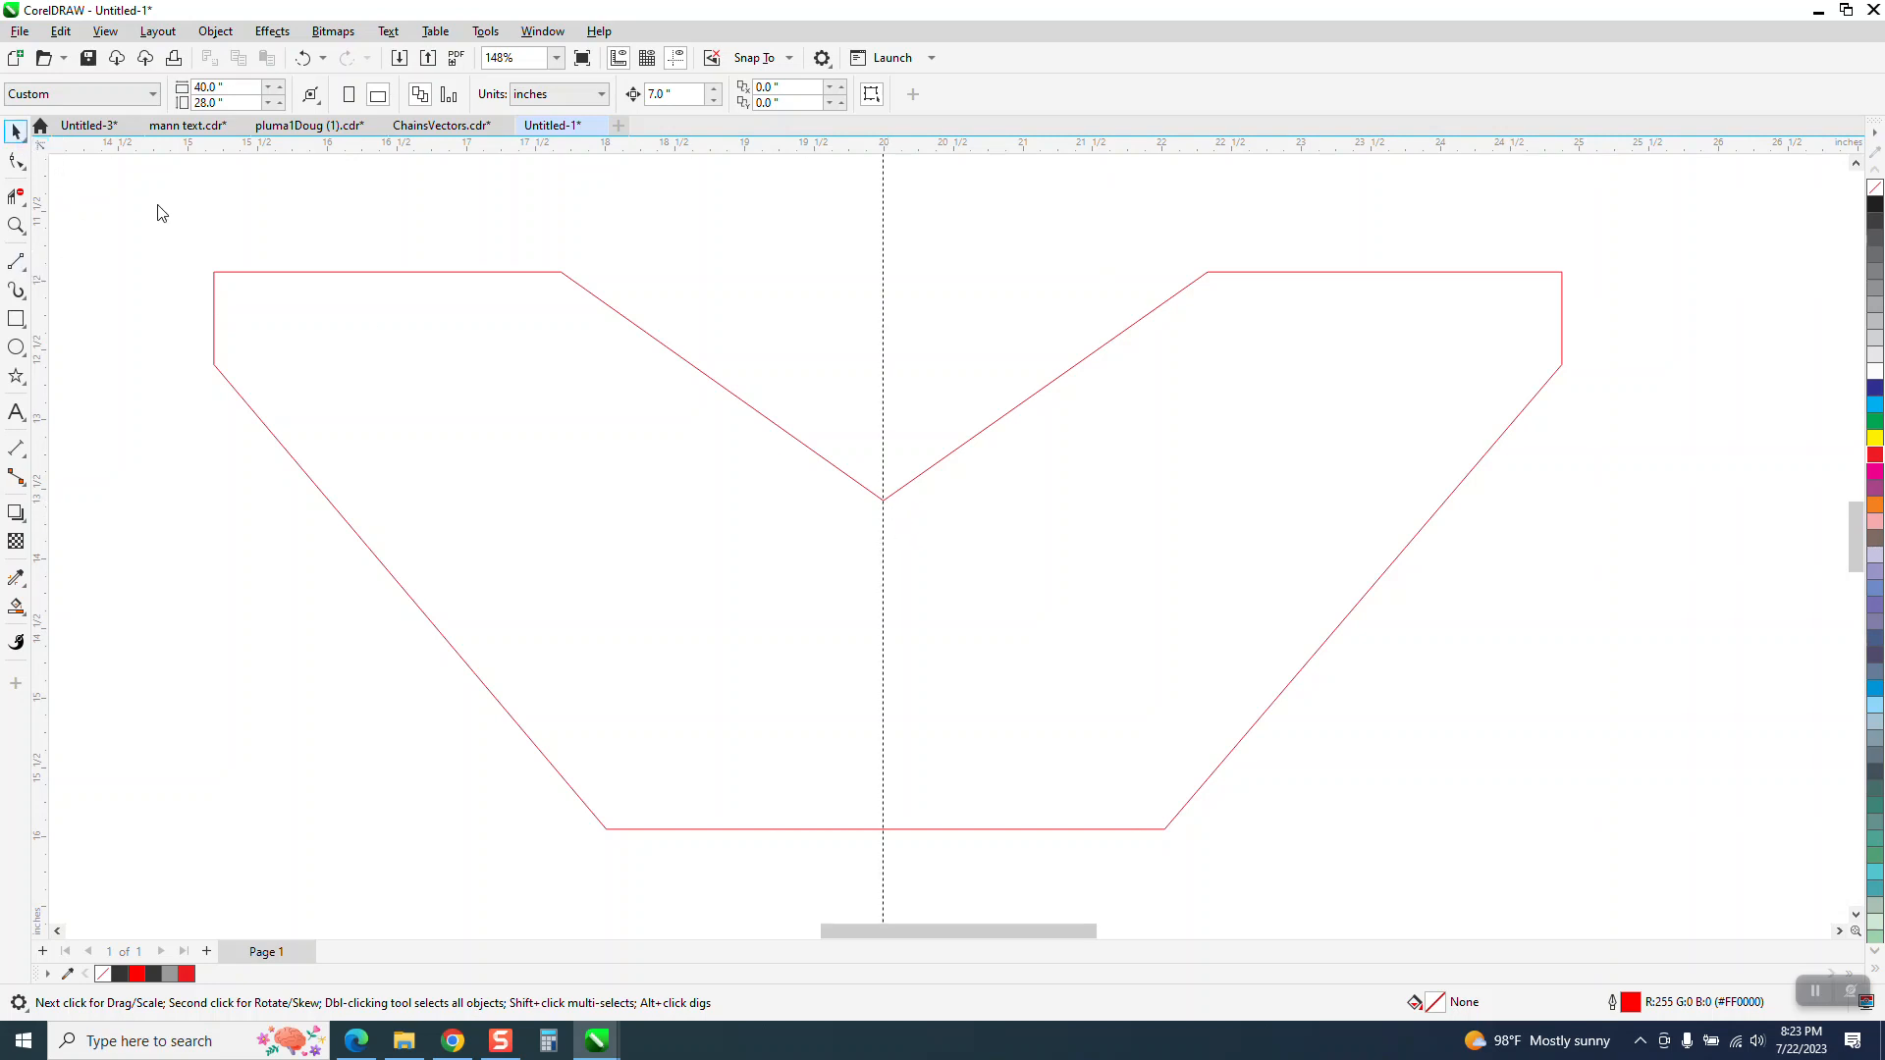
click(498, 305)
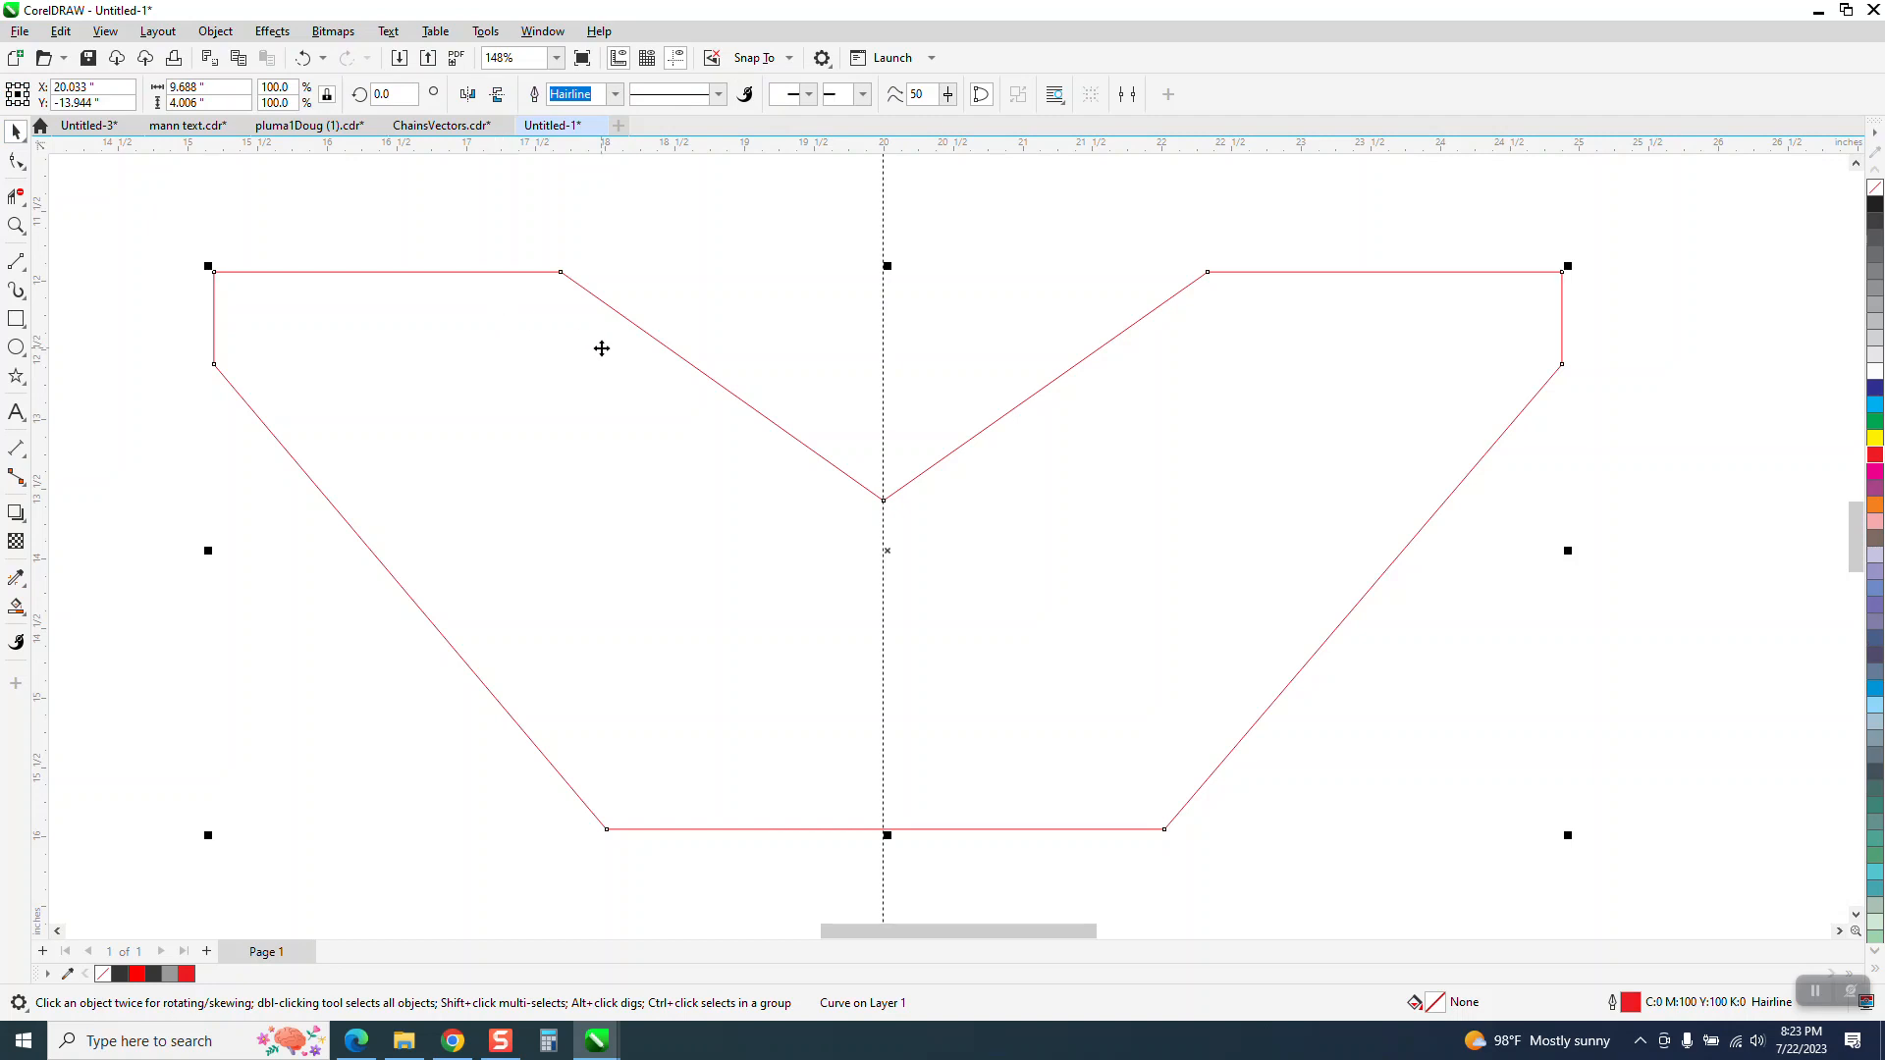
click(467, 95)
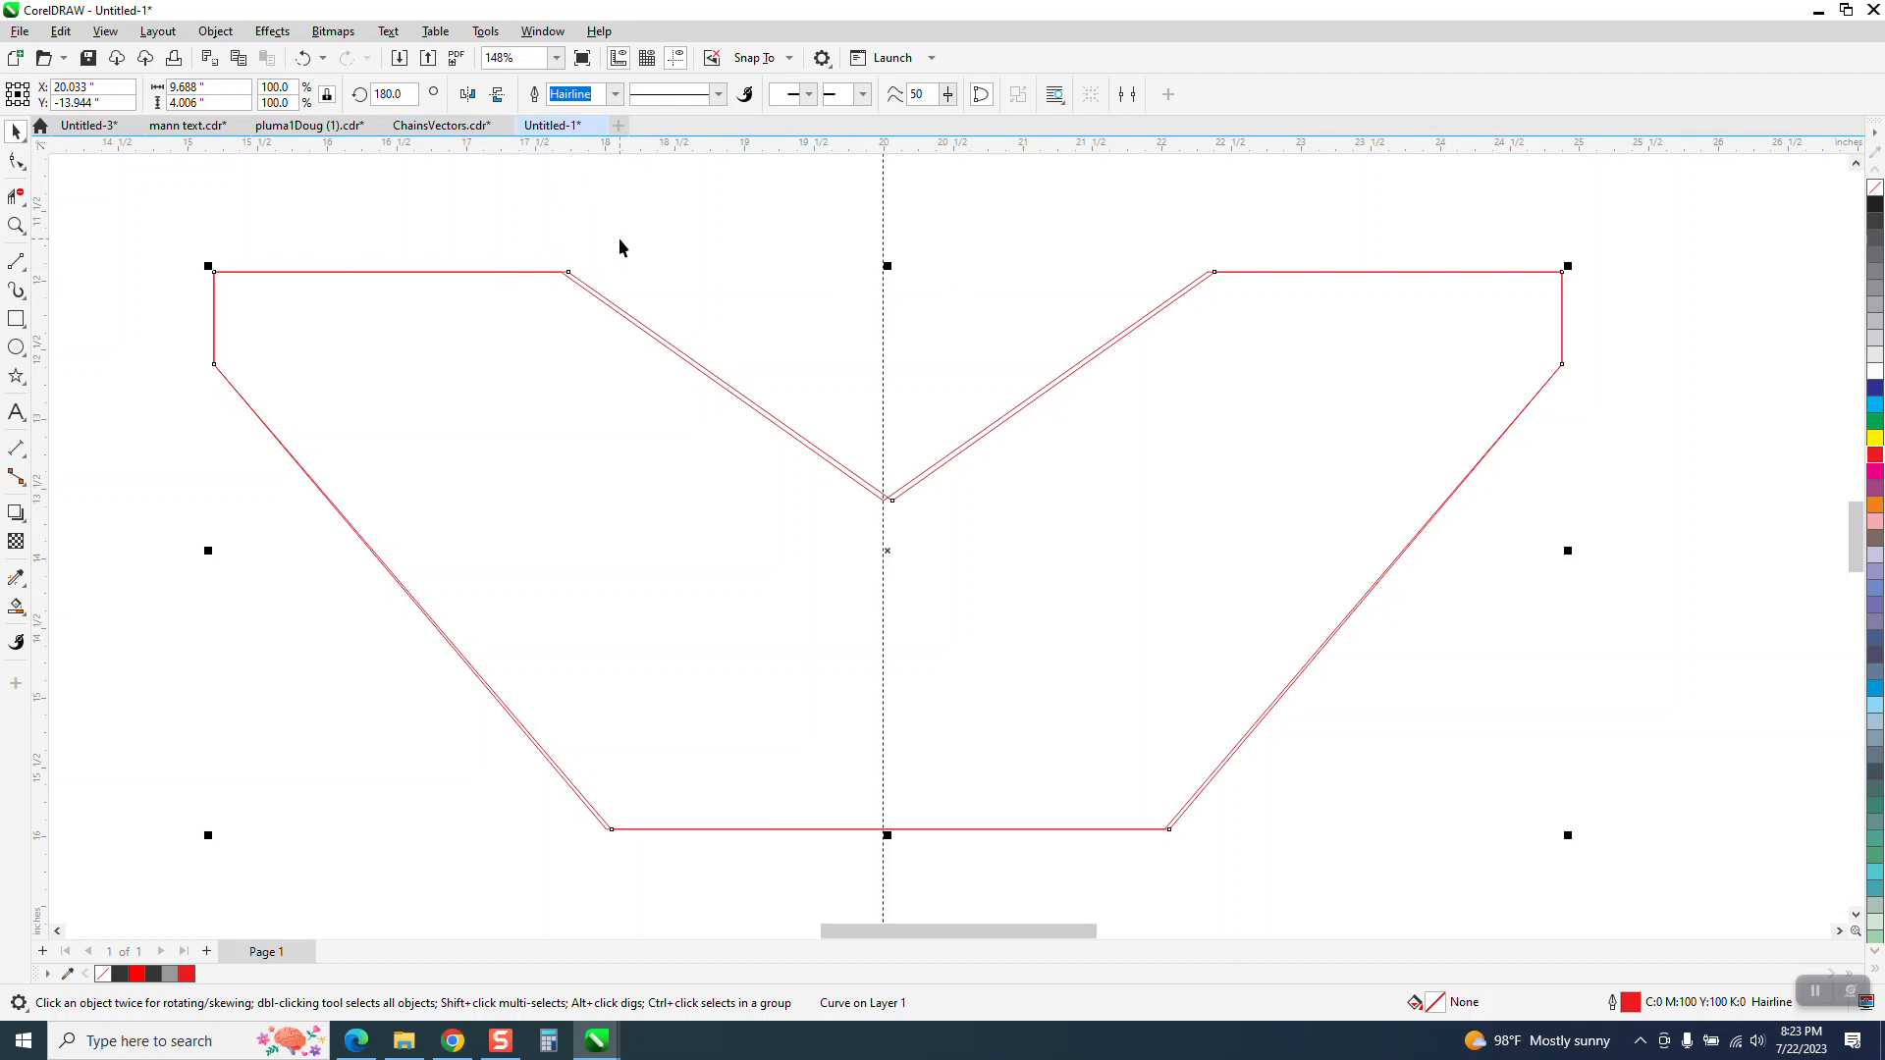
click(566, 249)
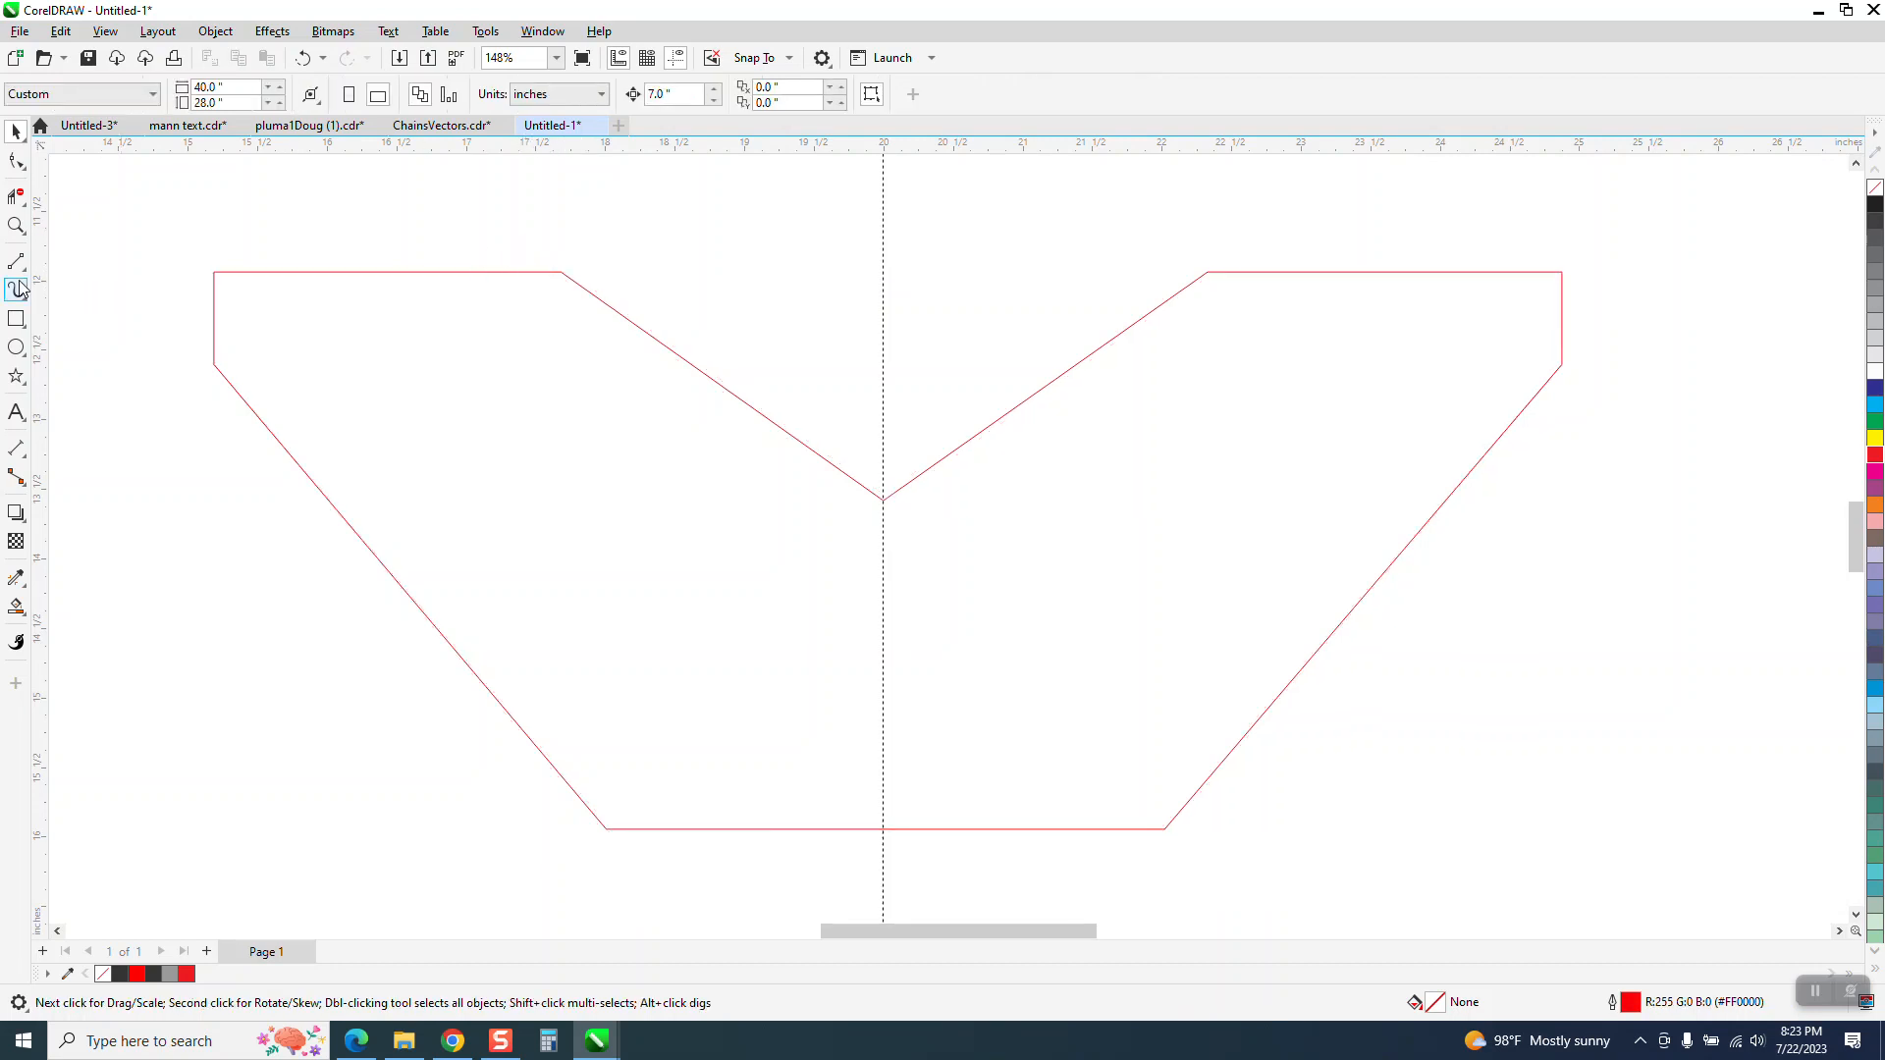
Place vertical guidelines through the outline's two upper inner corners, at X 17.683 inches and X 22.33 inches
drag(44, 280, 371, 334)
drag(558, 308, 561, 282)
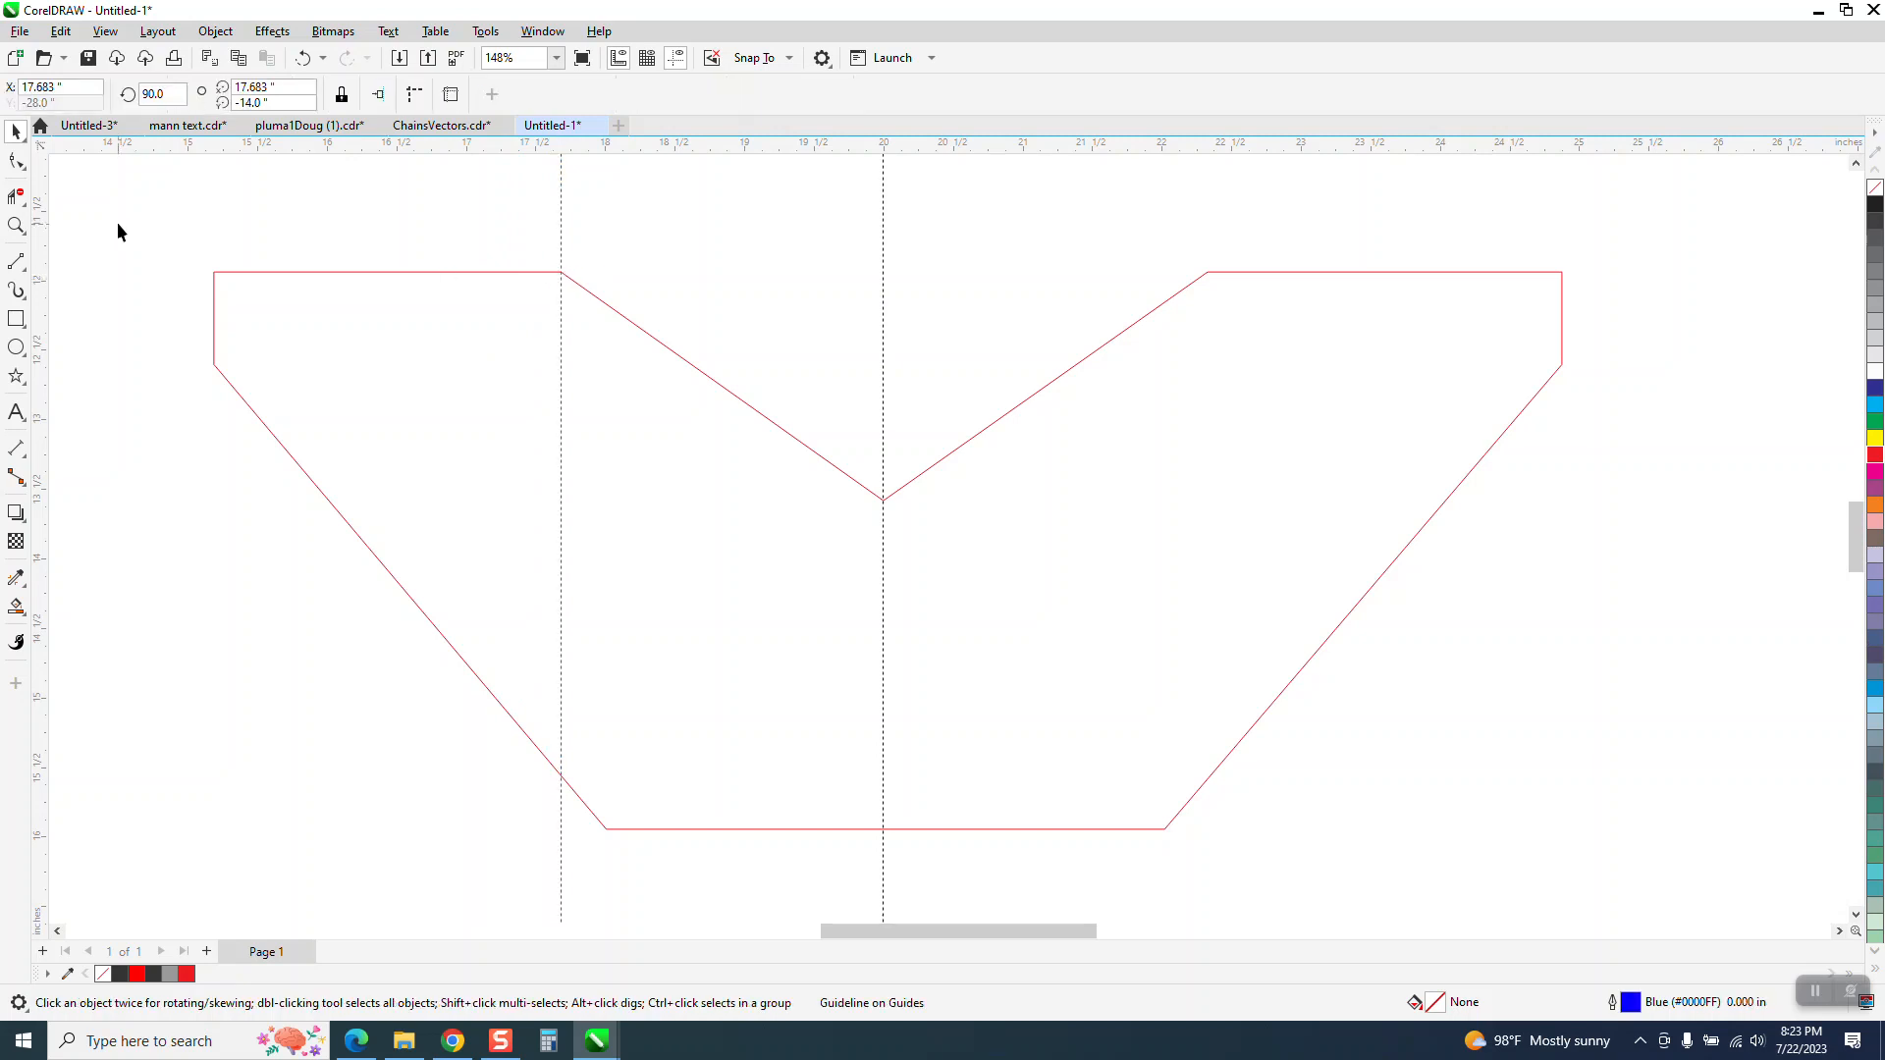
drag(44, 225, 920, 346)
drag(1190, 312, 1208, 272)
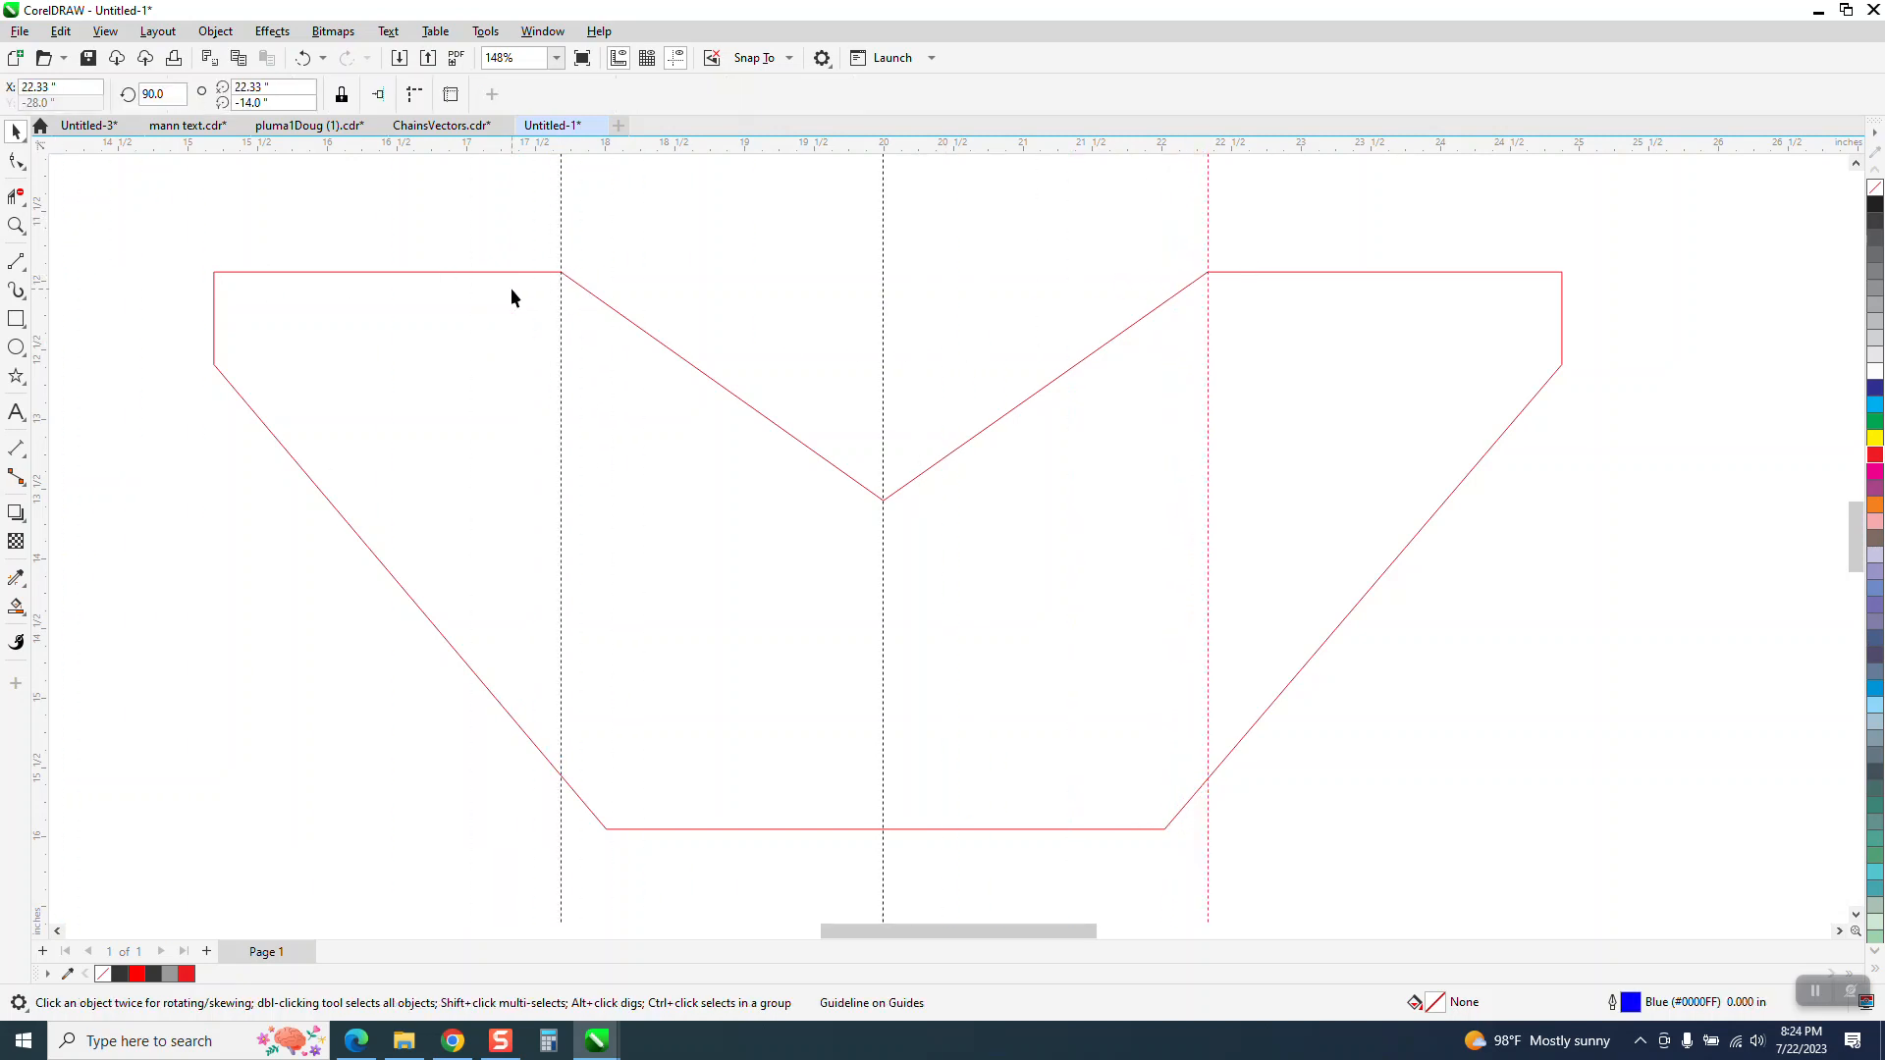
Measure the horizontal distance from each corner guideline to the centre guideline with parallel dimensions
click(15, 224)
drag(299, 201, 1463, 649)
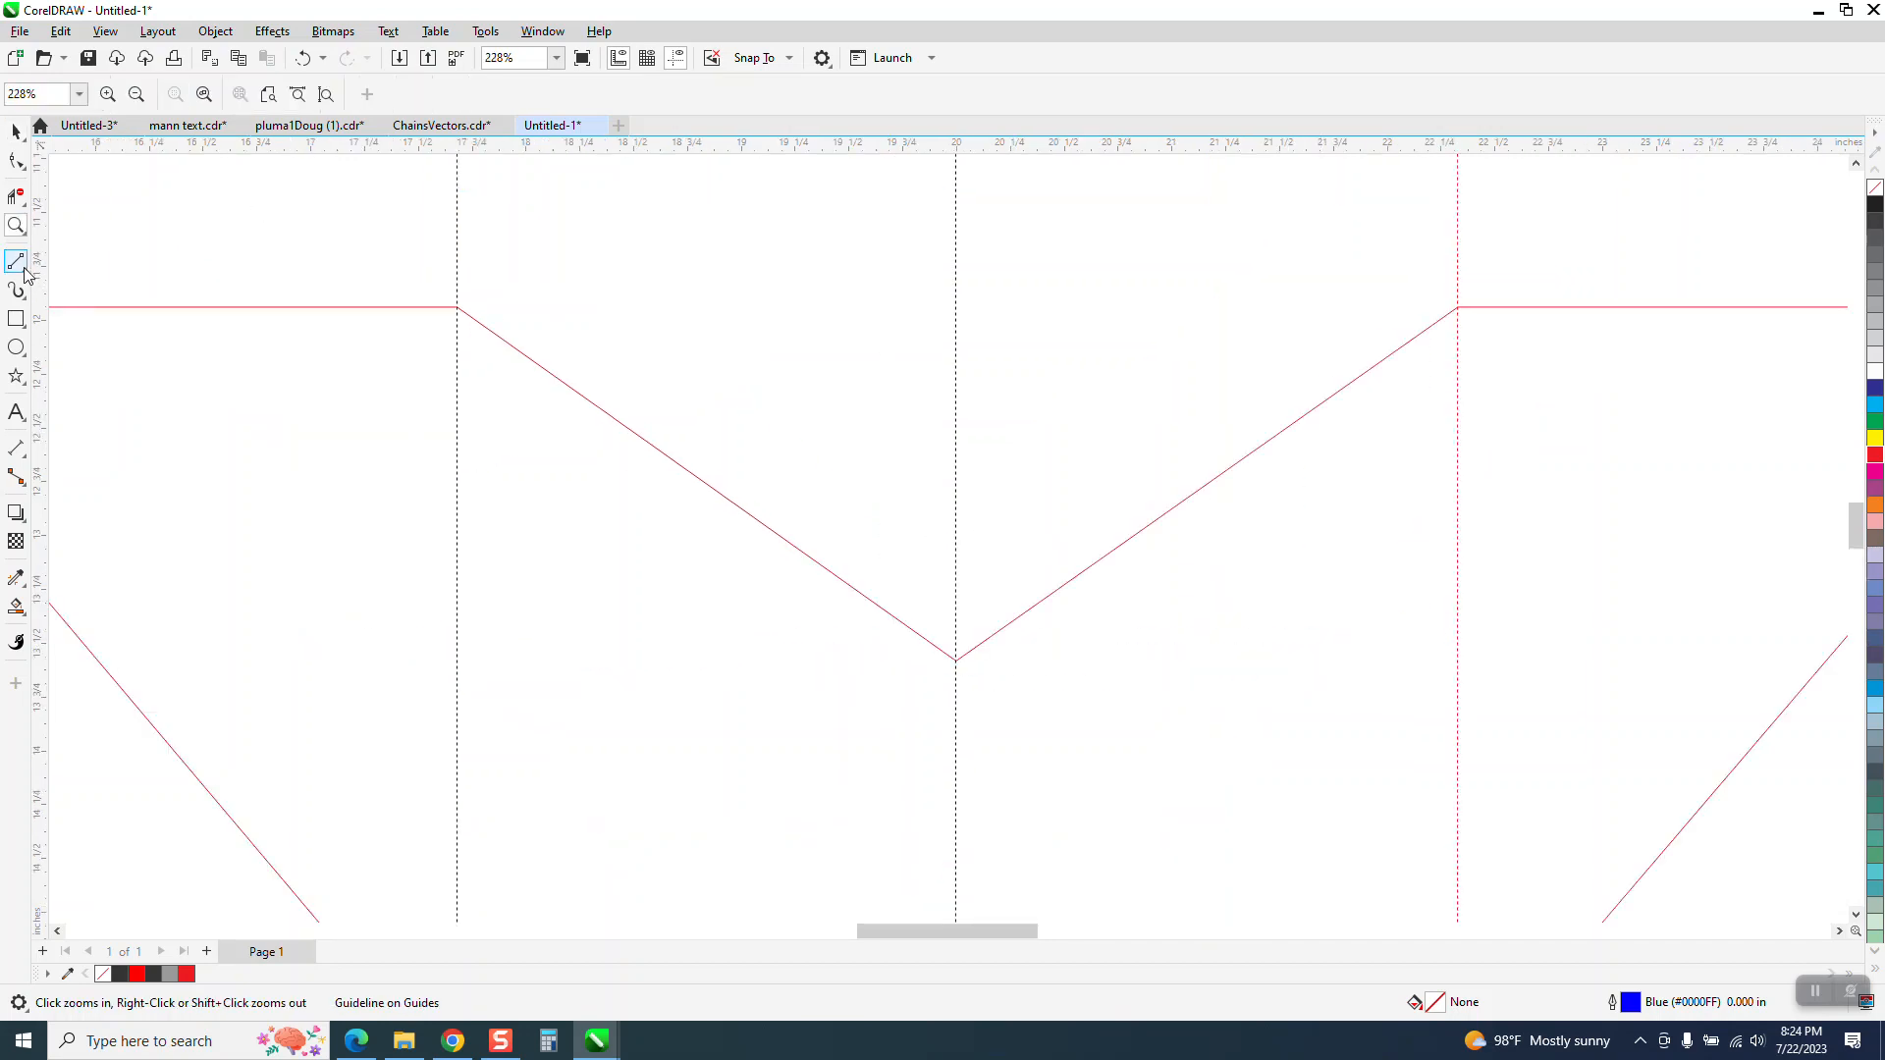
click(20, 451)
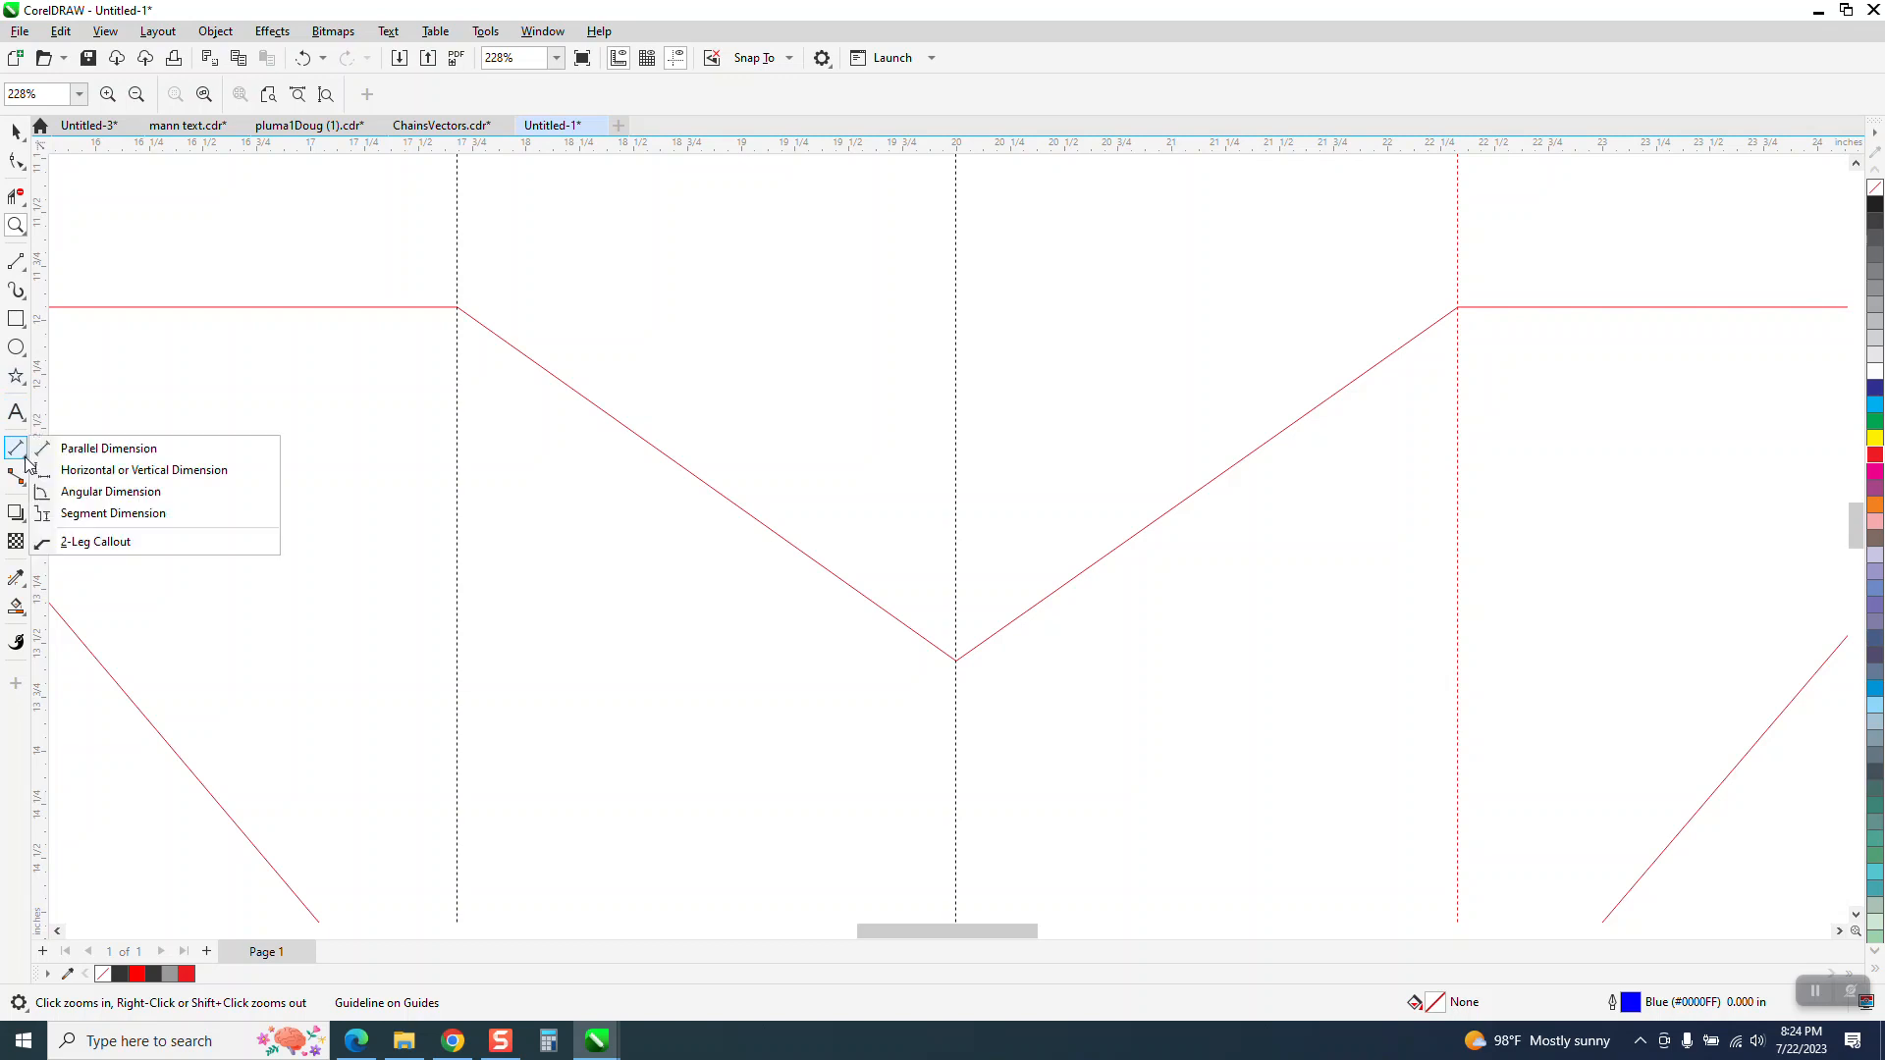
click(79, 439)
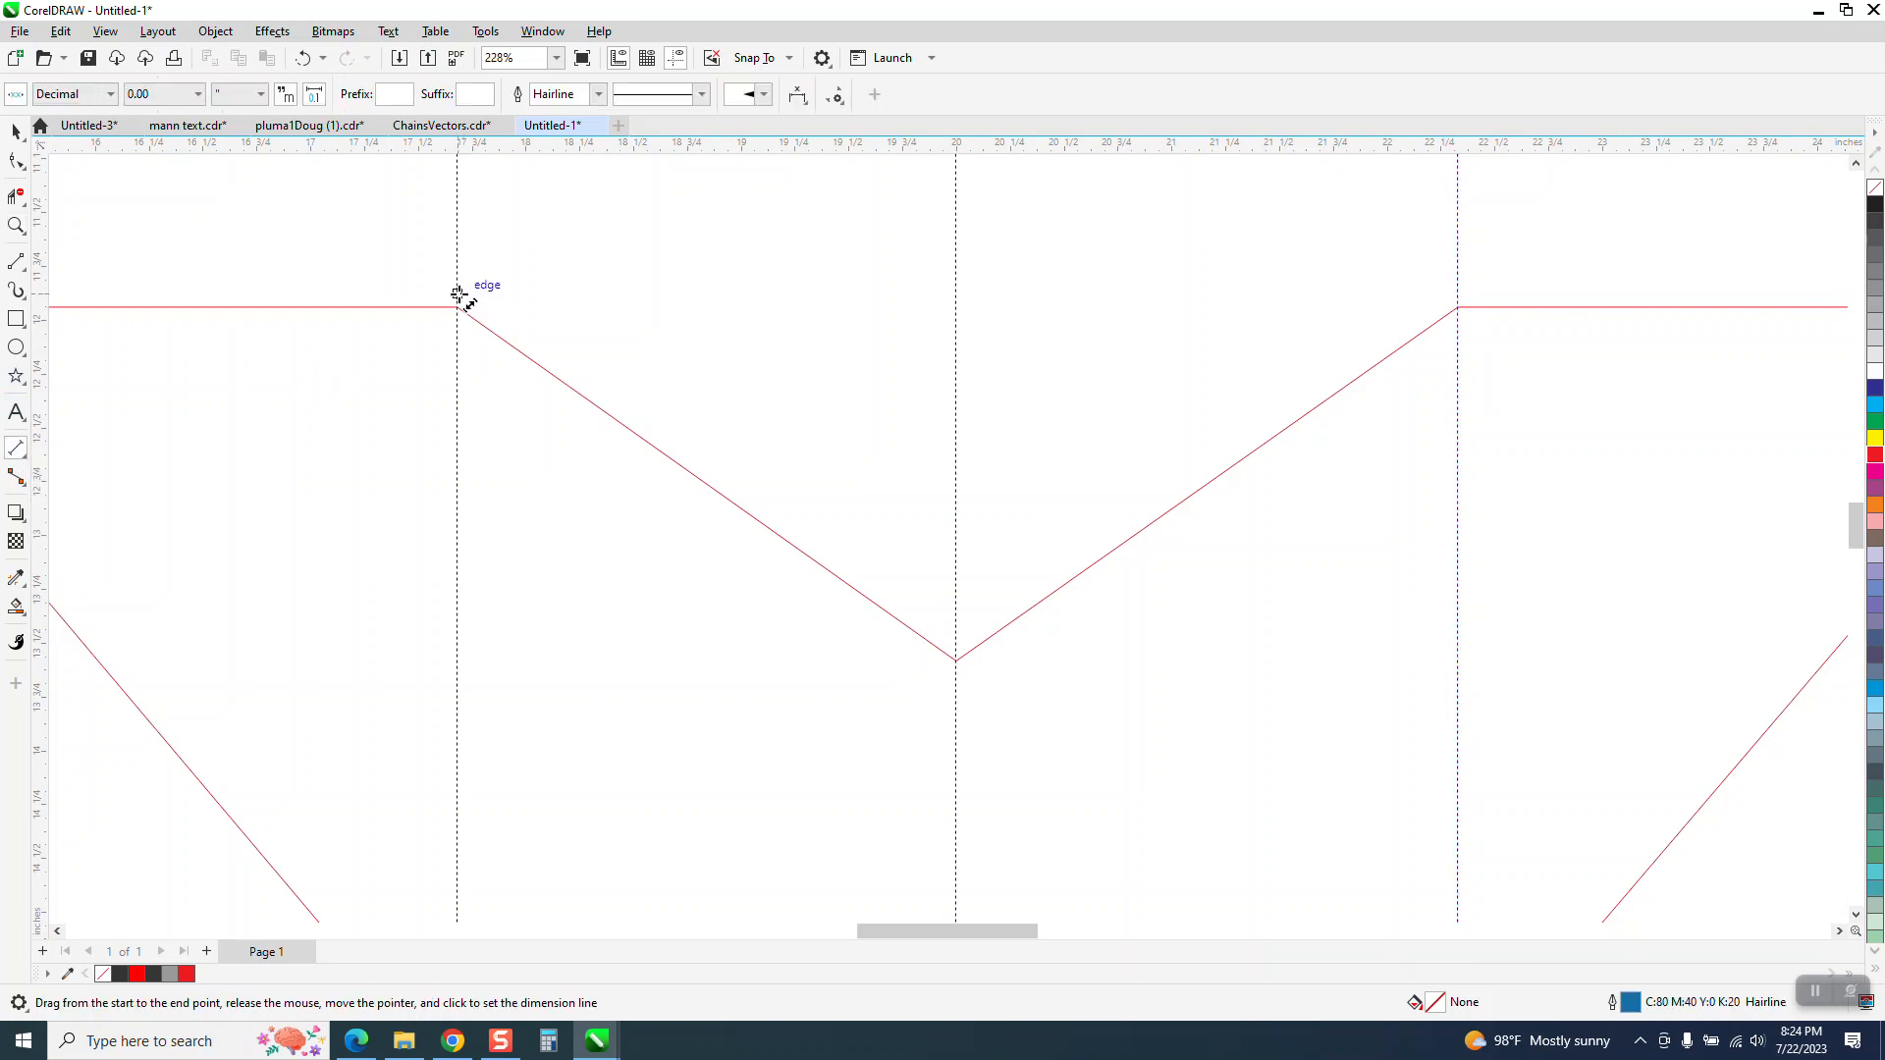
drag(458, 294, 959, 305)
click(958, 301)
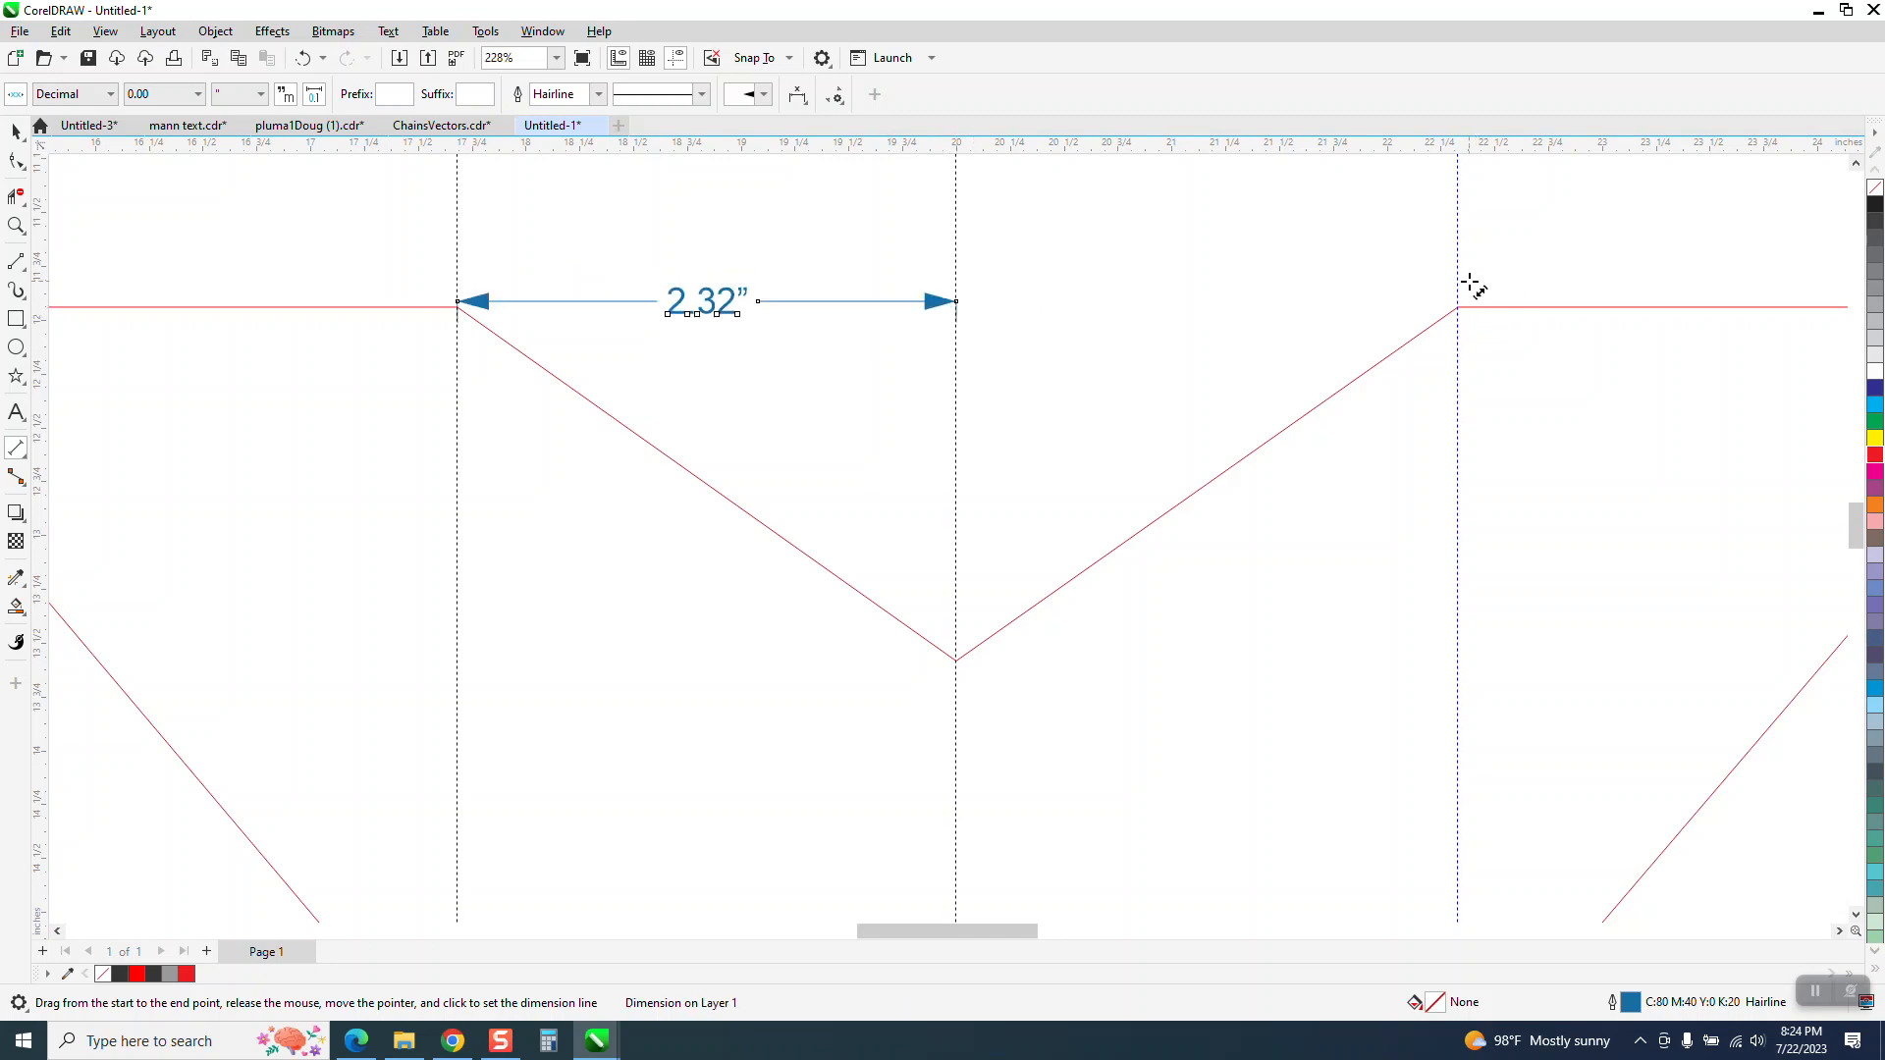
drag(1457, 265, 959, 260)
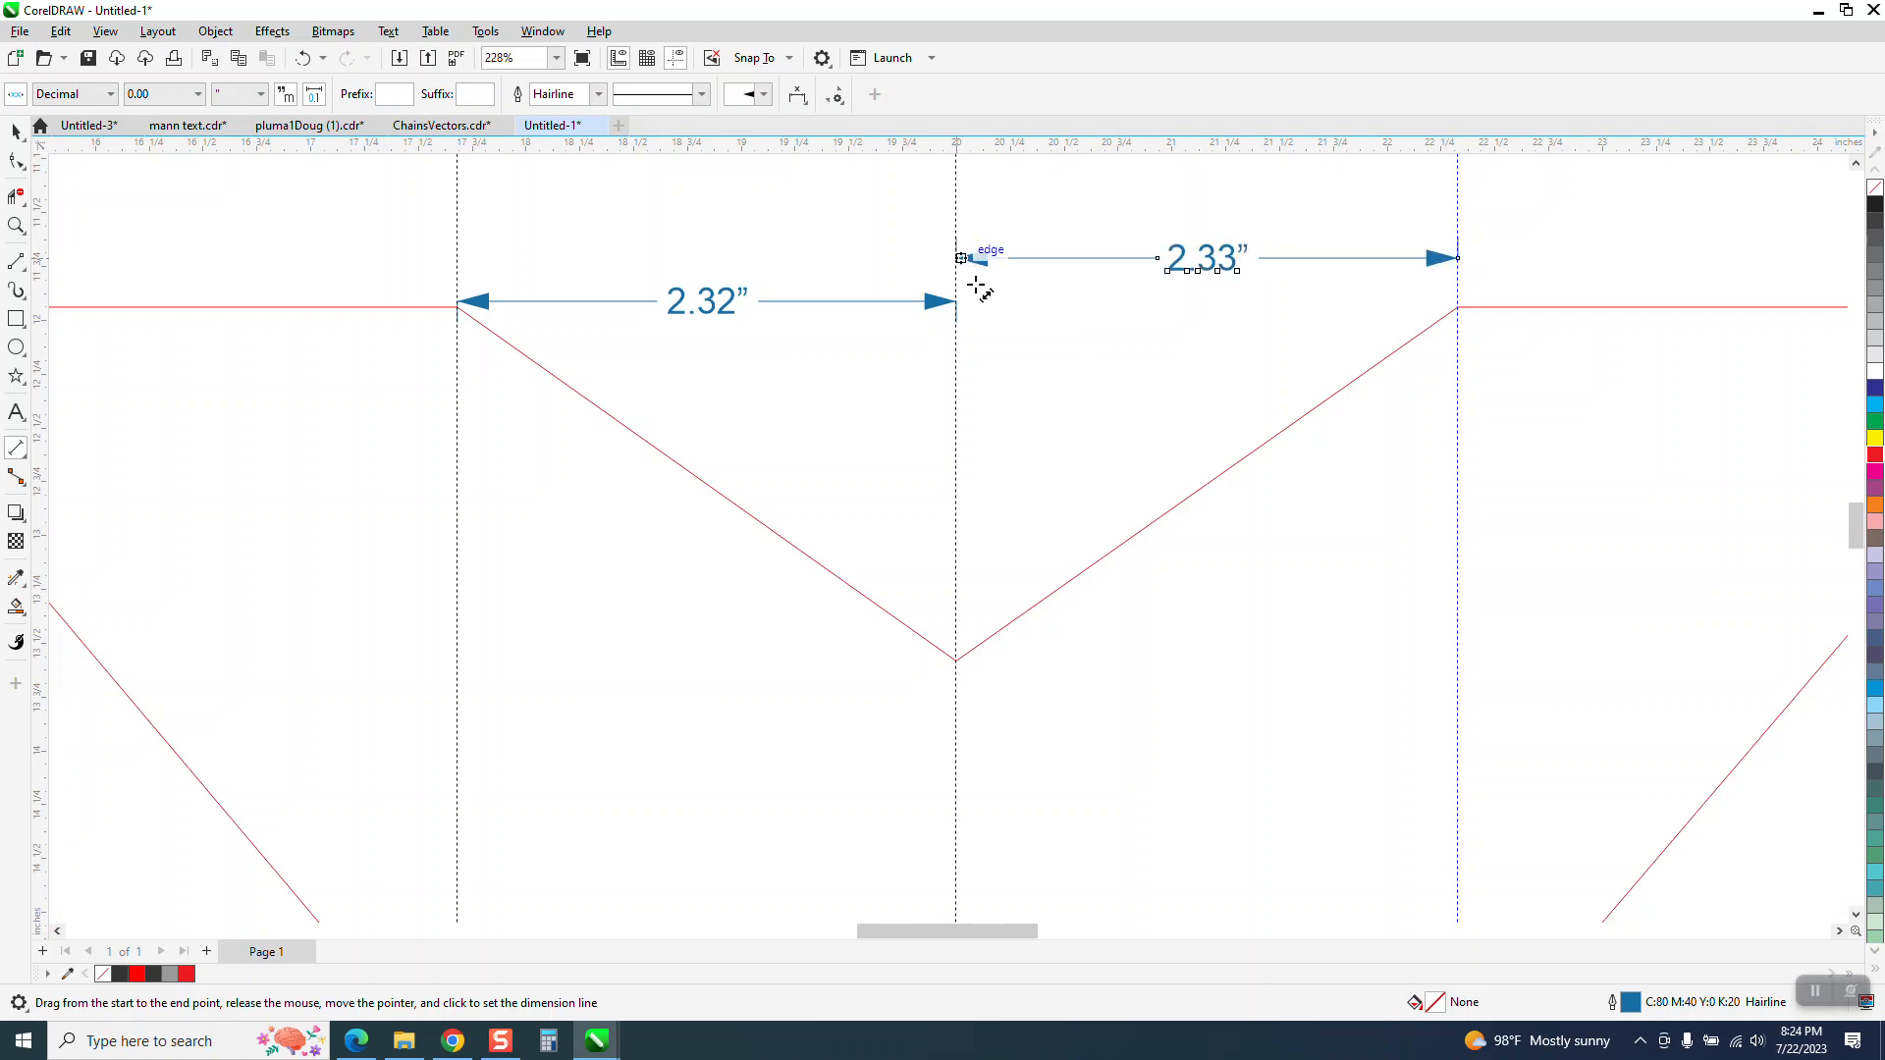
click(959, 259)
click(15, 133)
click(538, 221)
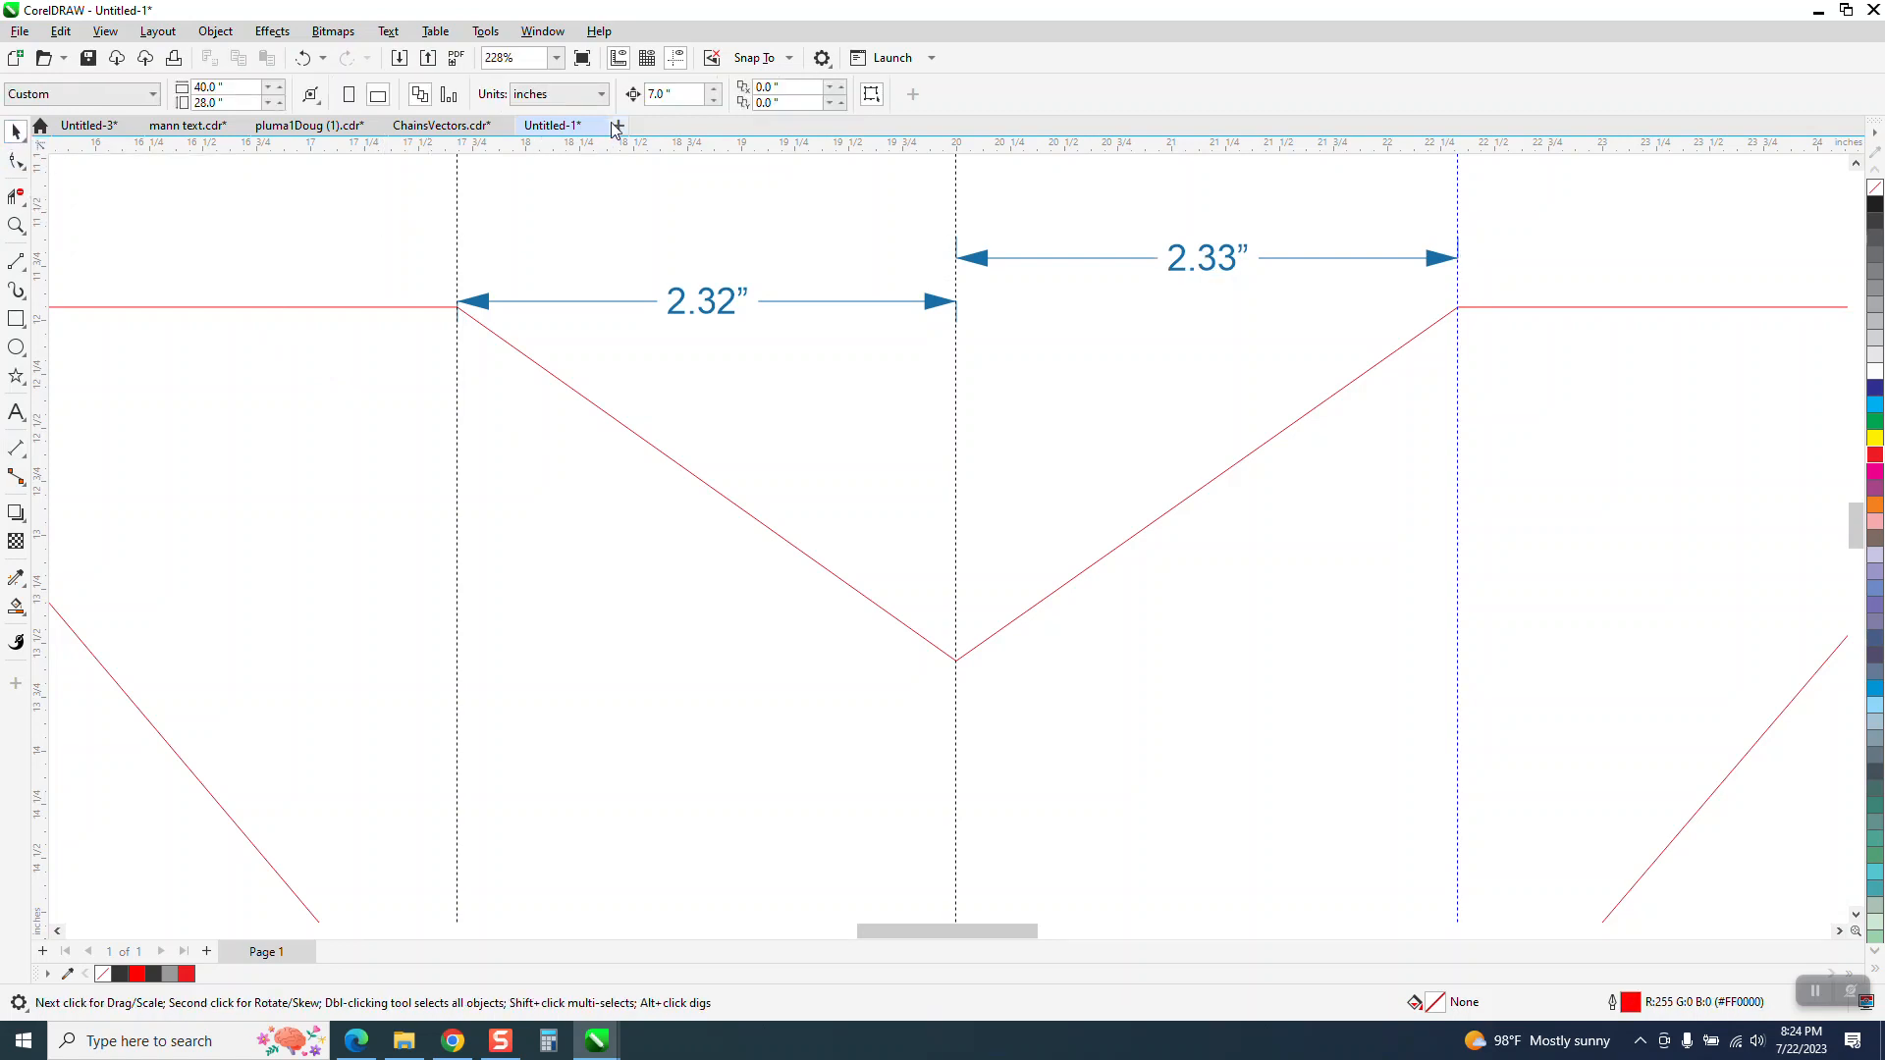
Set the nudge distance to 0.01 inches and nudge the outline's left upper inner corner node one step left
drag(699, 97, 520, 106)
text(.01)
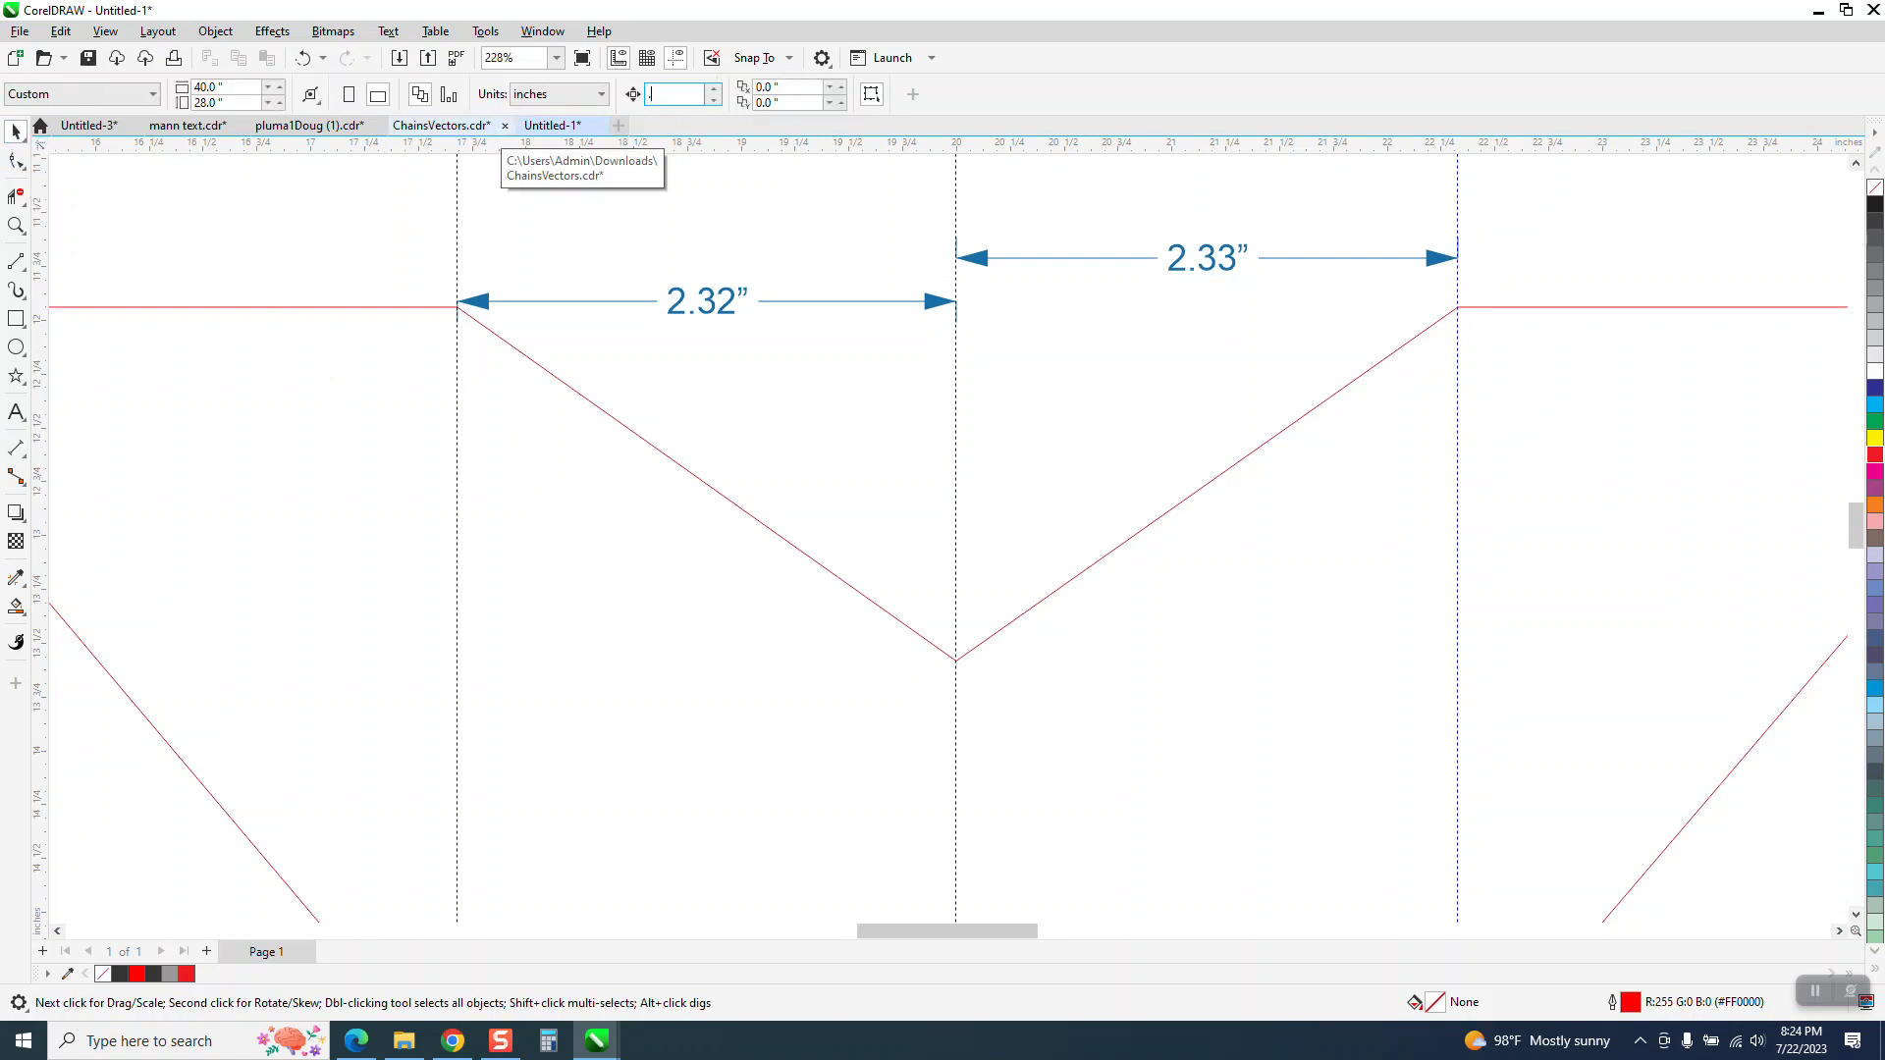
click(17, 226)
drag(433, 278, 530, 348)
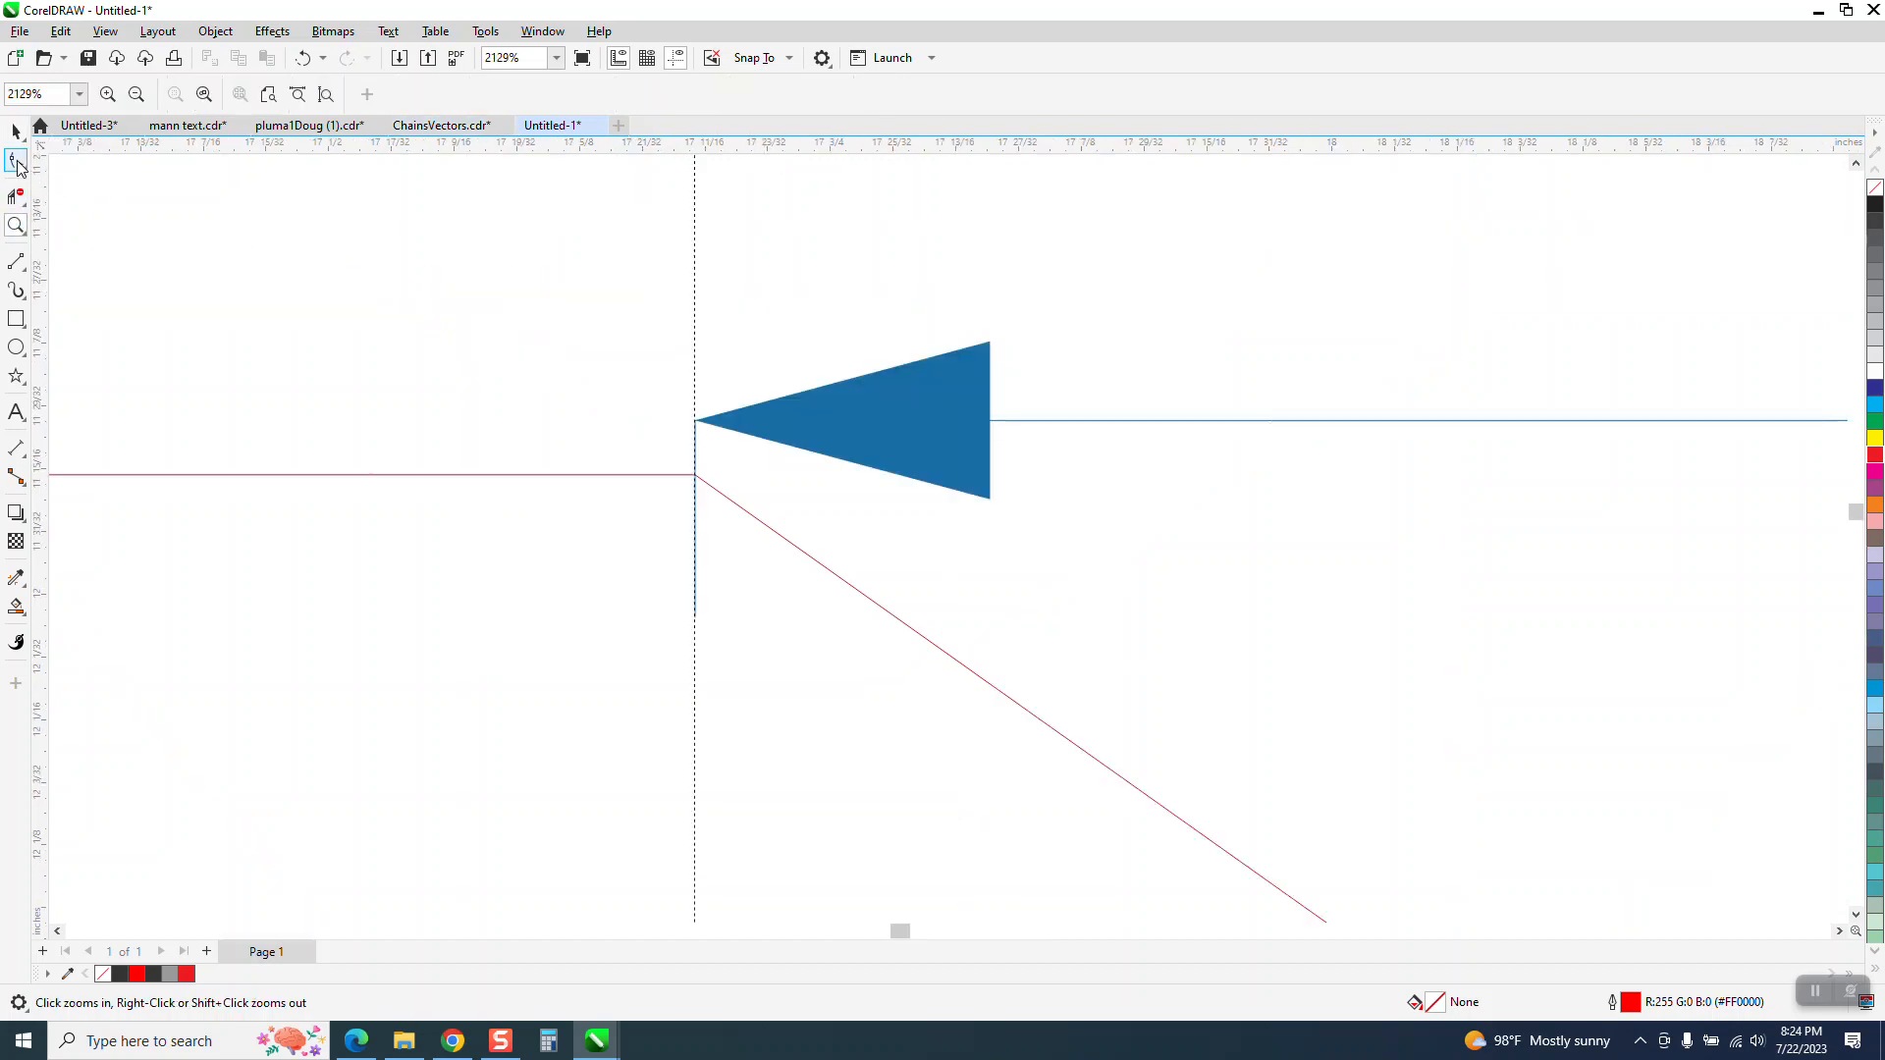
click(17, 163)
click(701, 480)
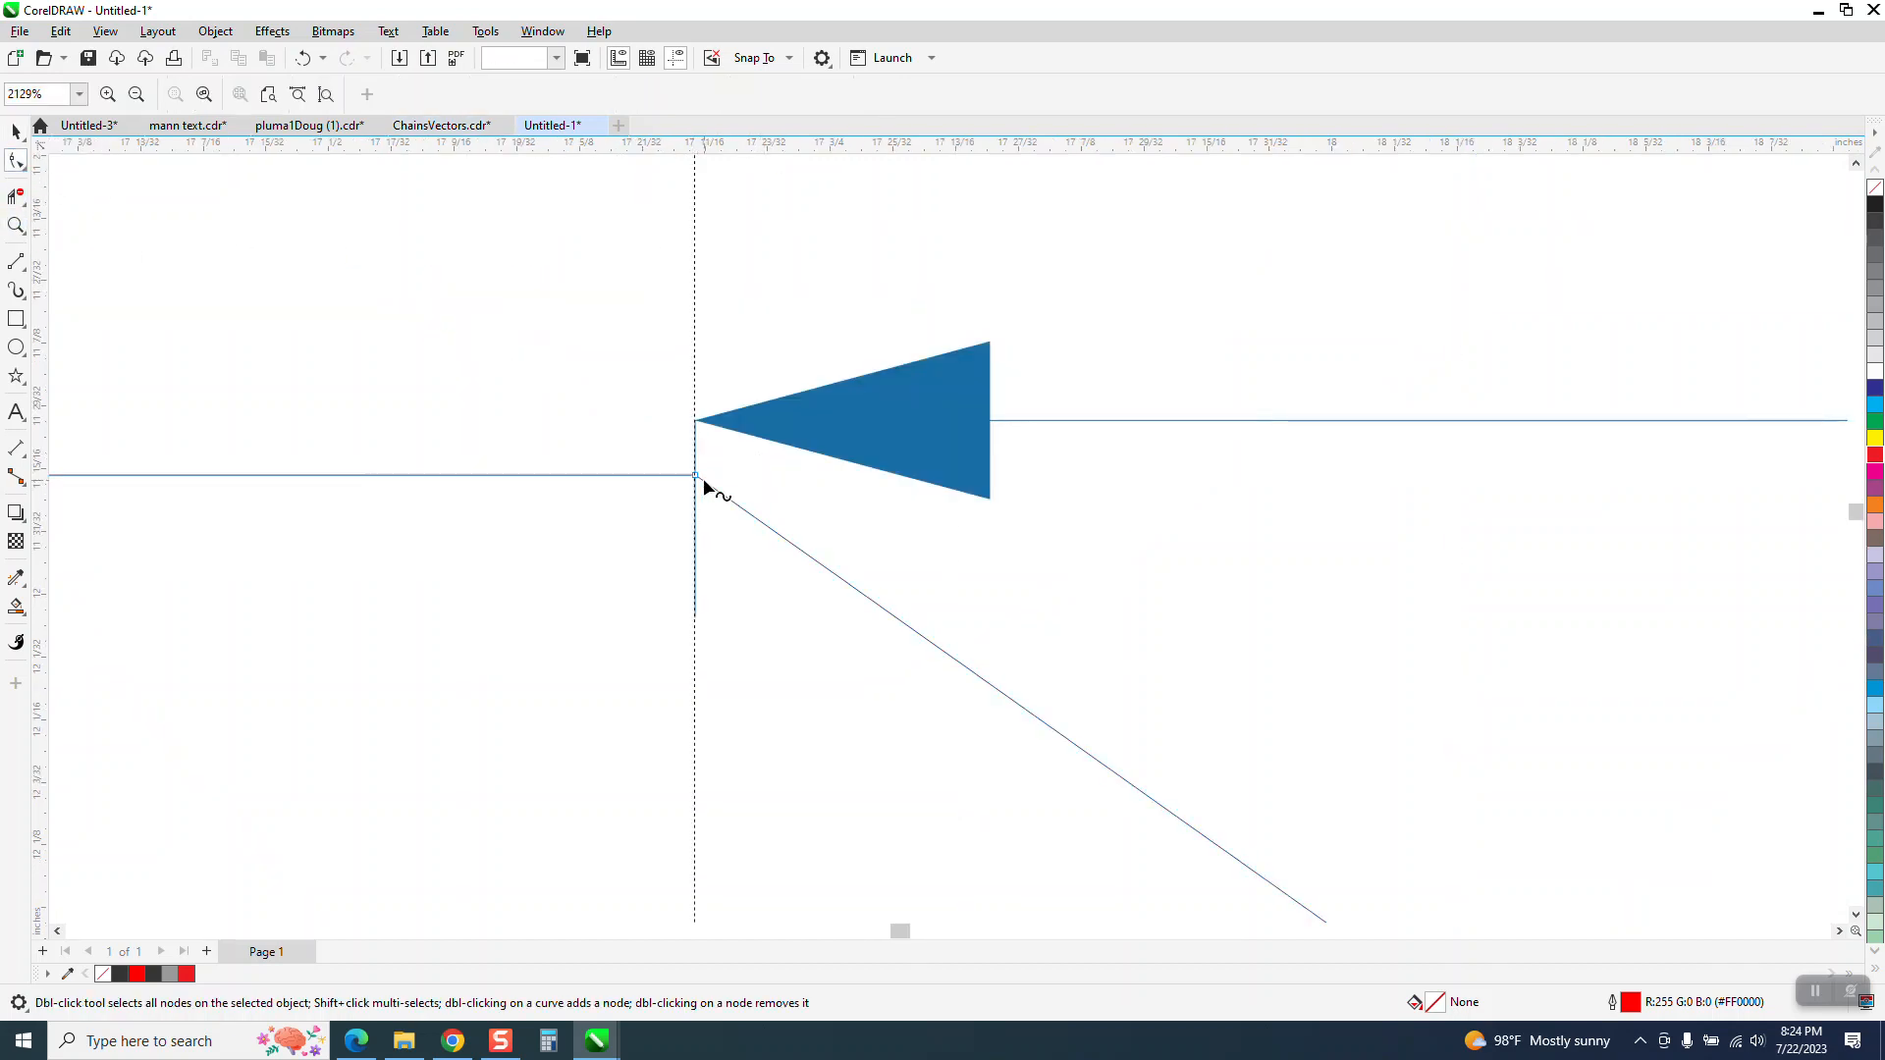
click(698, 479)
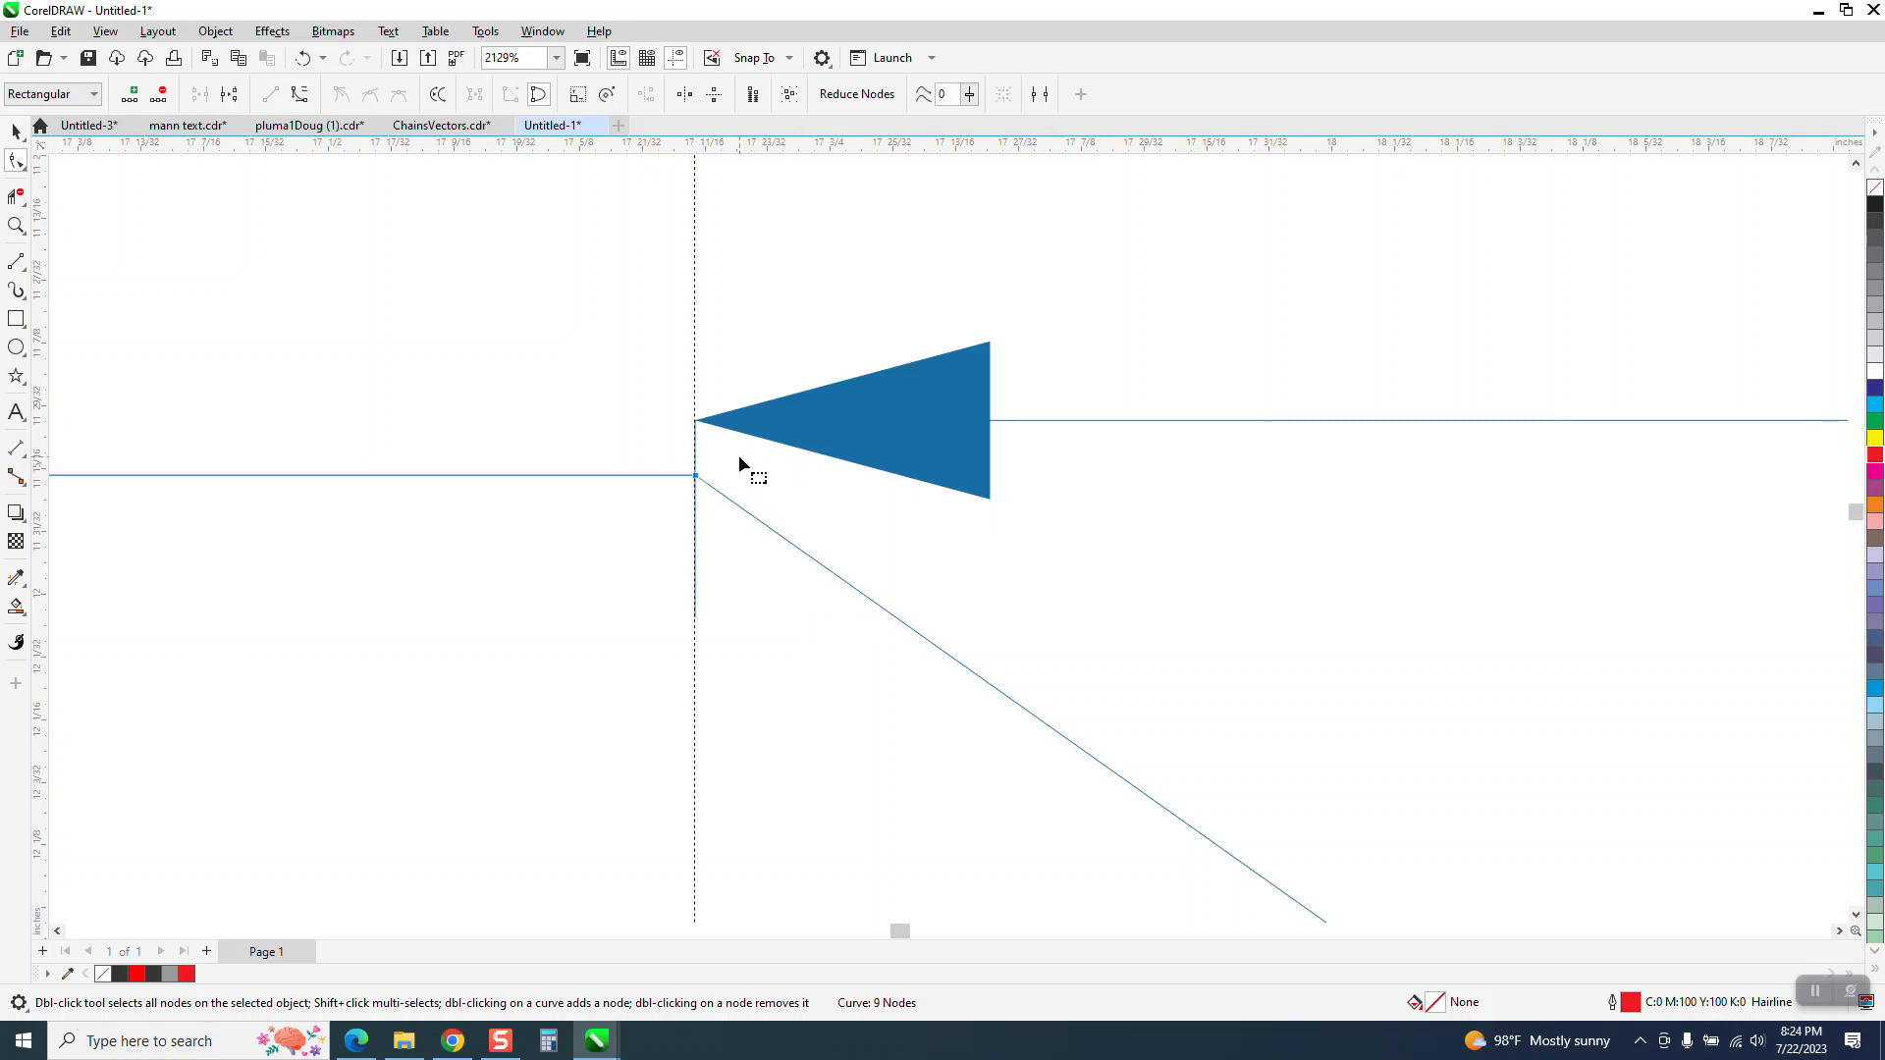
key(Left)
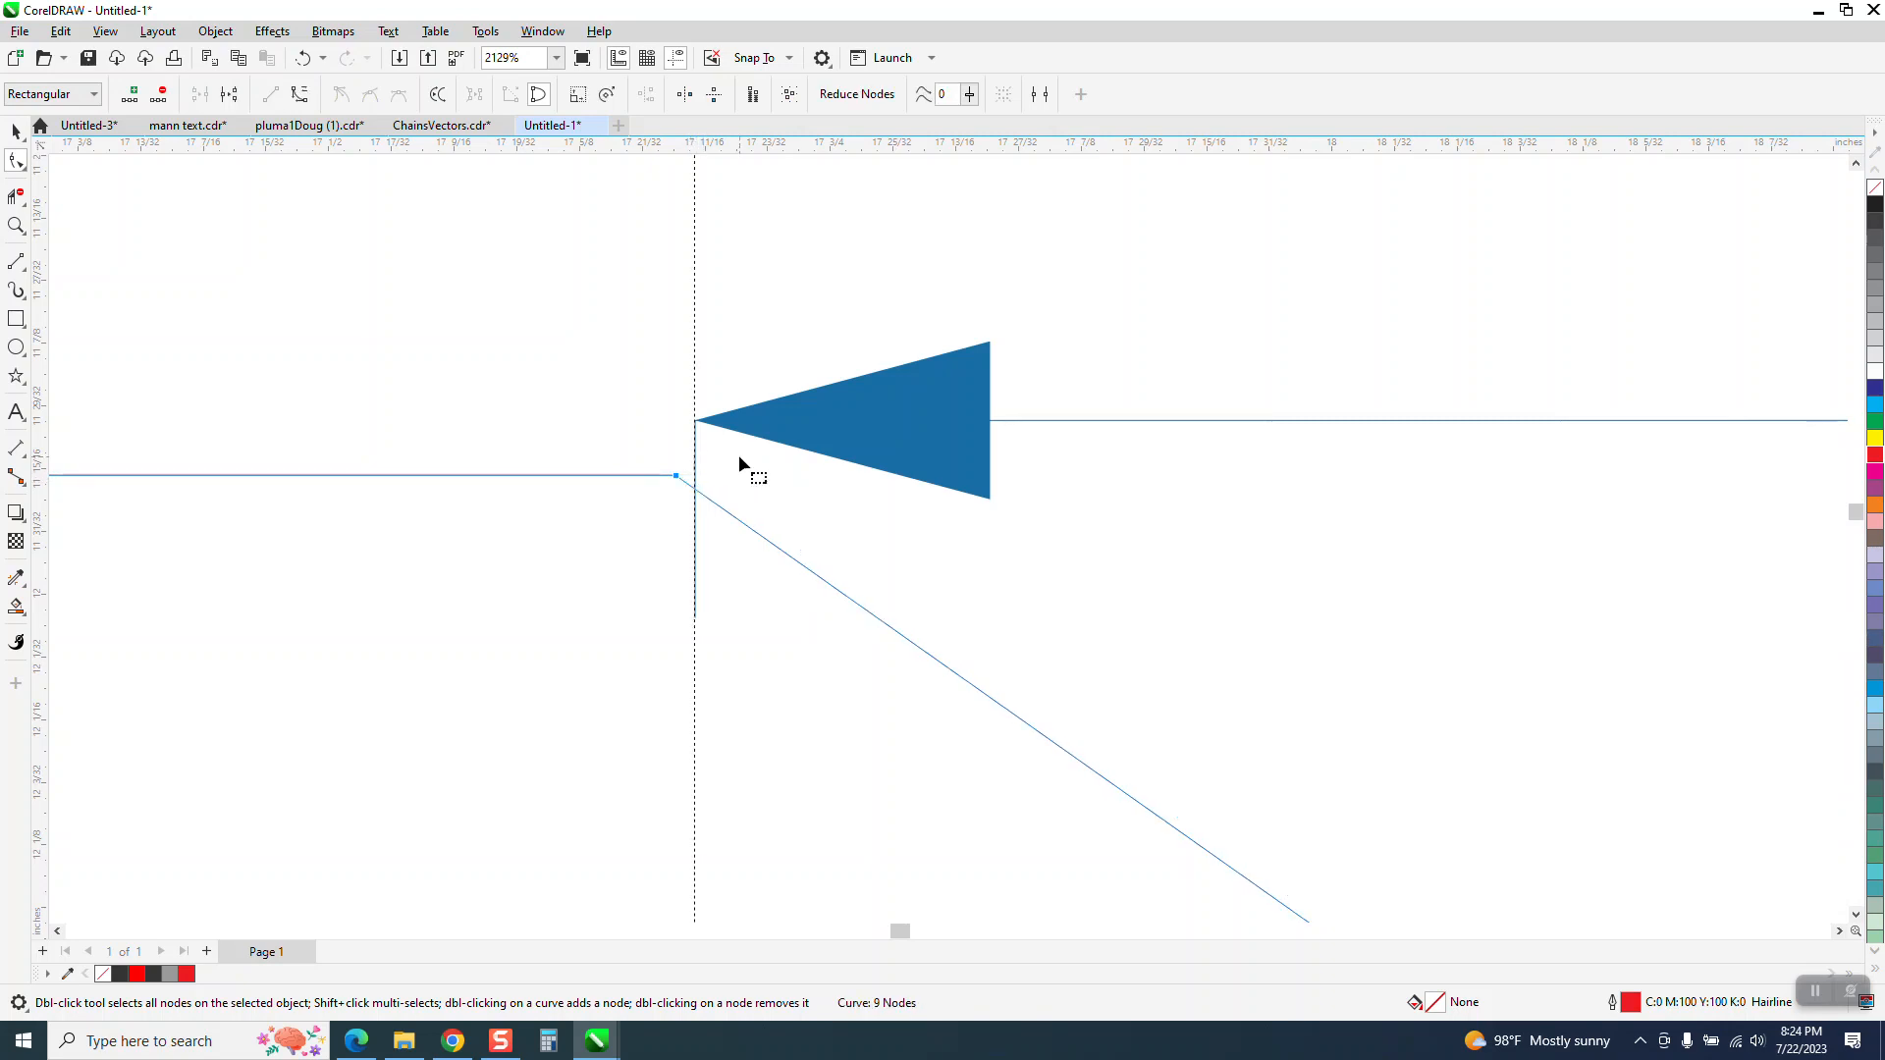
Delete the outdated dimension between the left corner guideline and the centre guideline
click(16, 132)
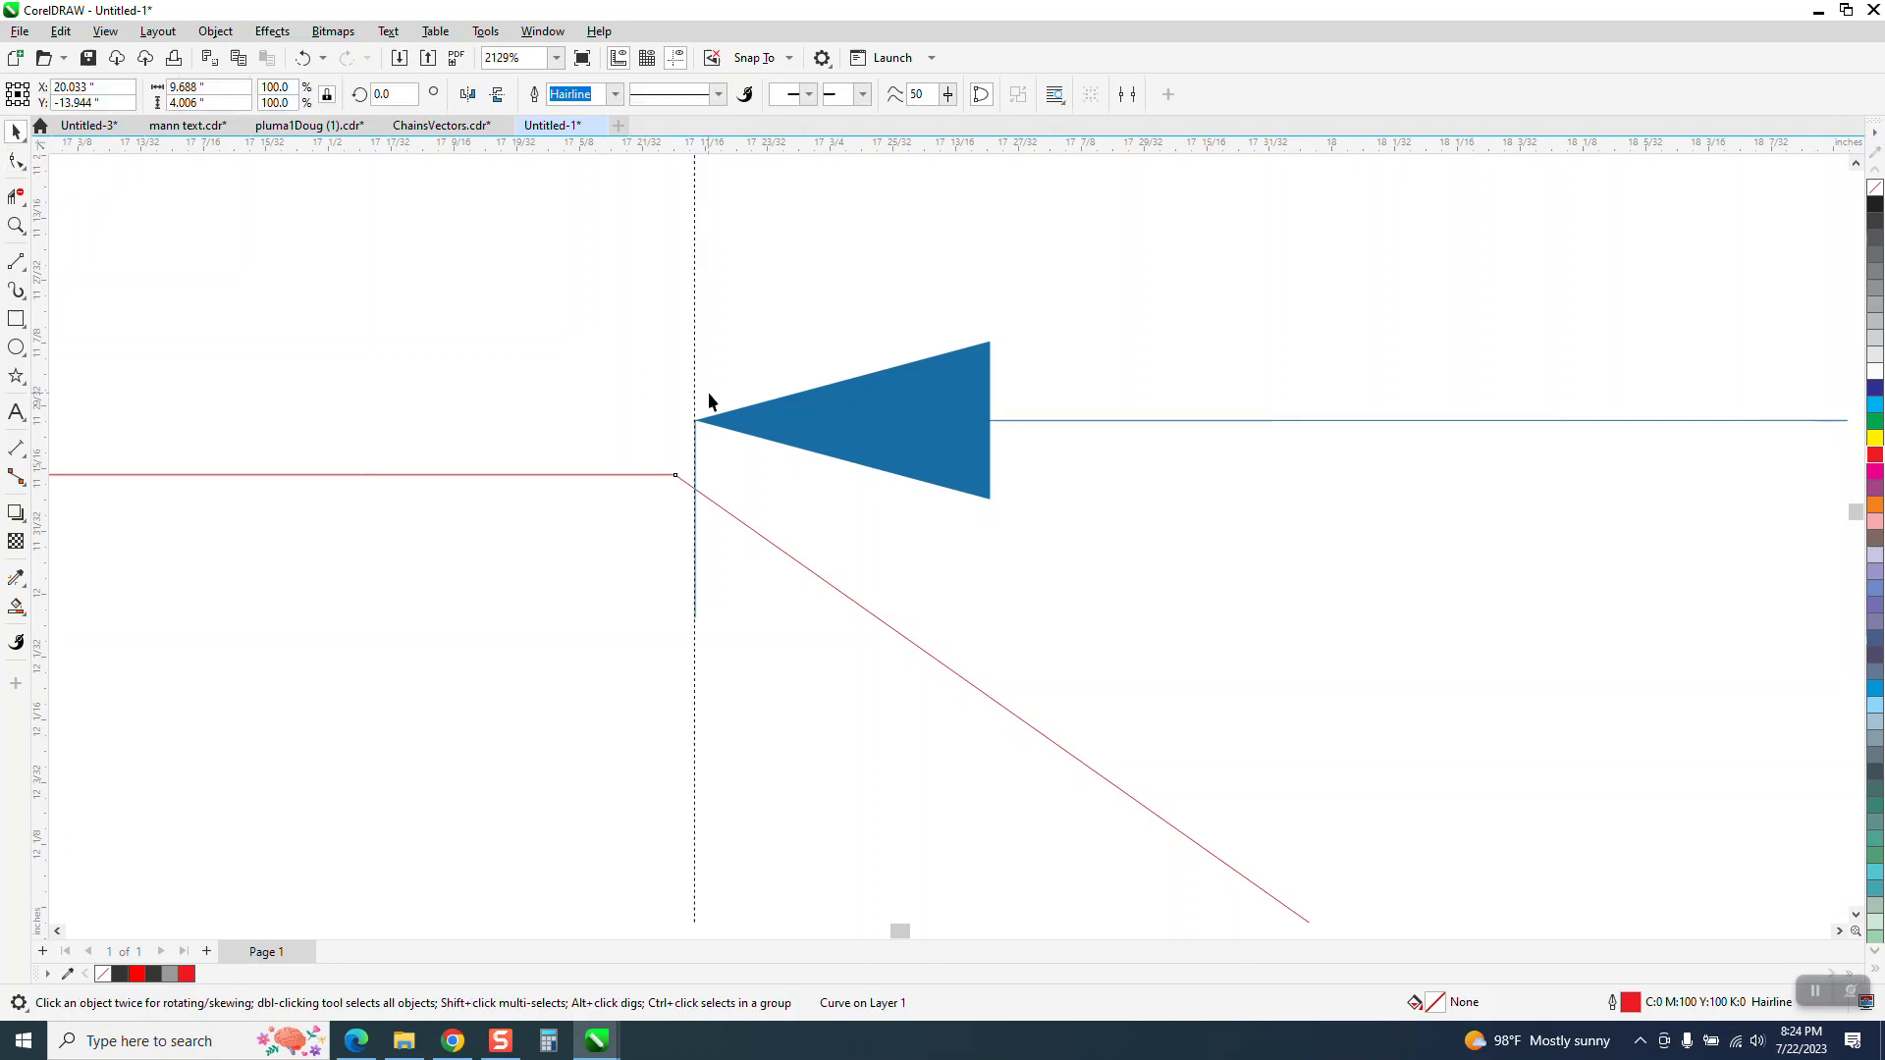
click(827, 431)
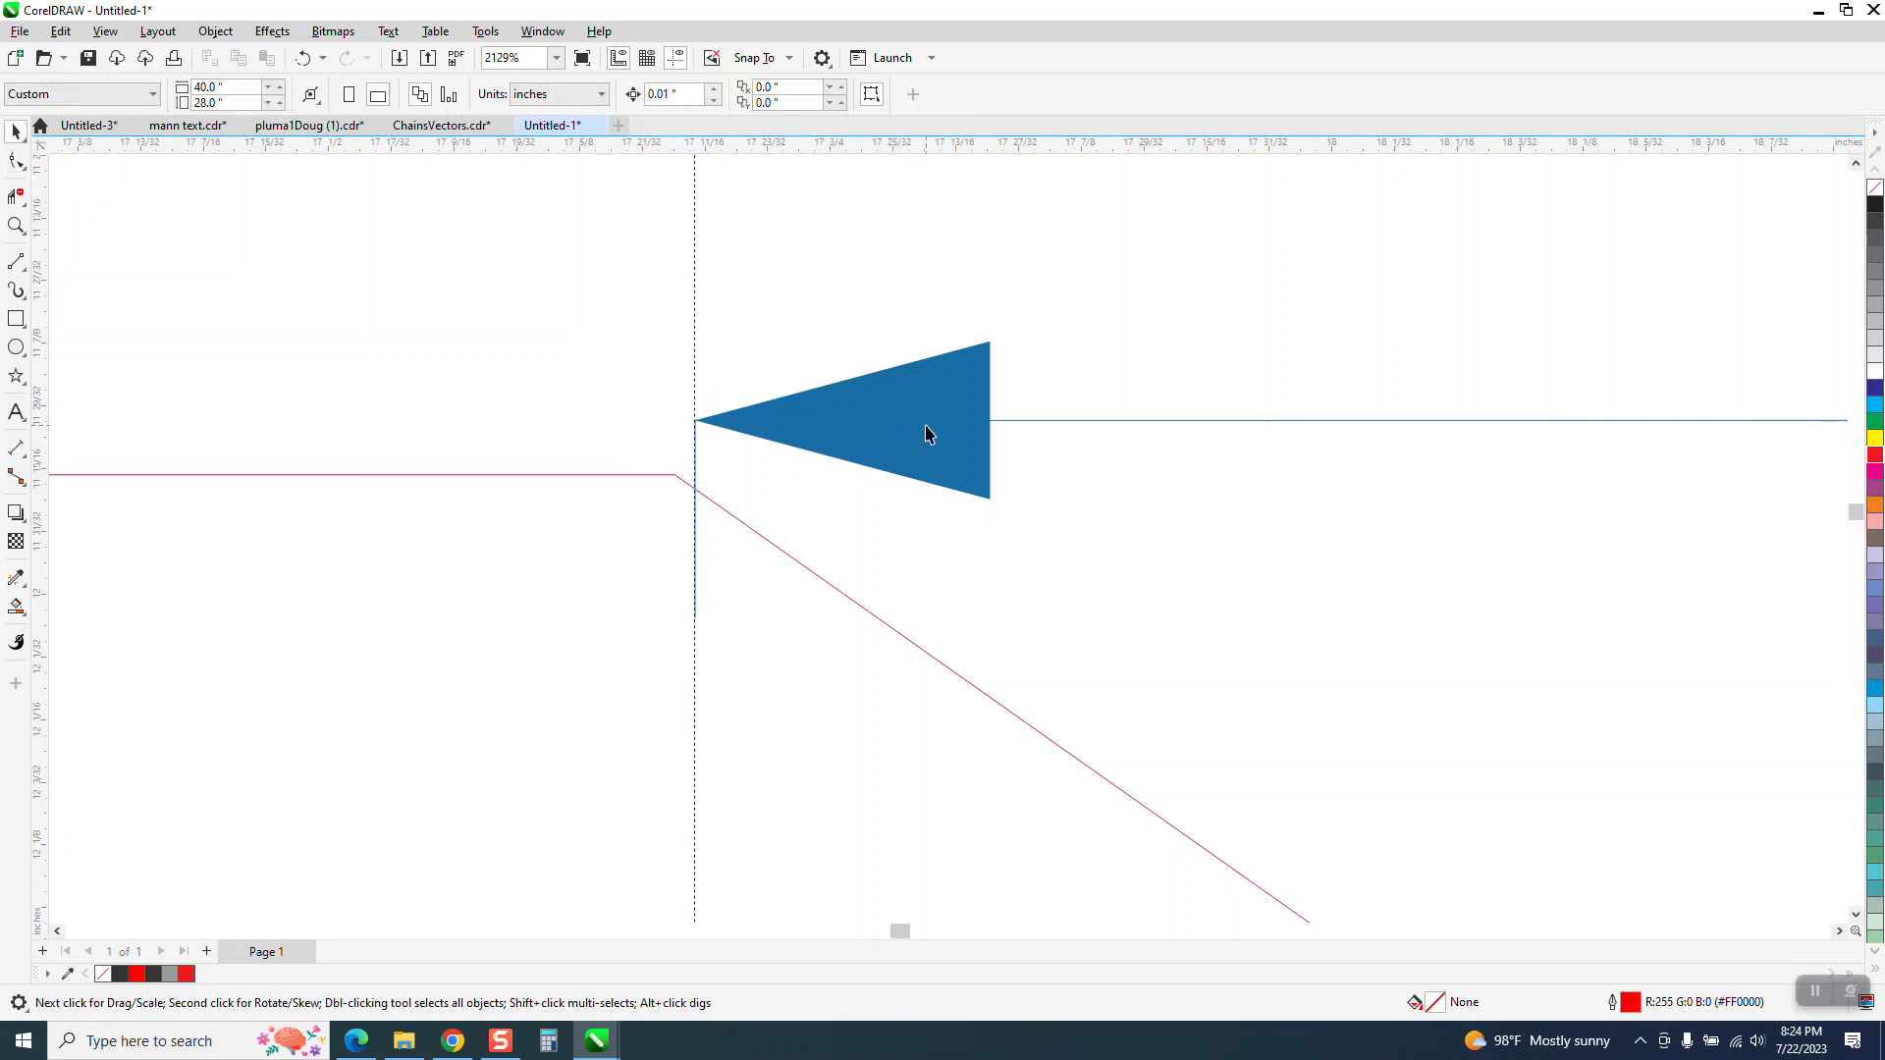
click(995, 419)
key(Delete)
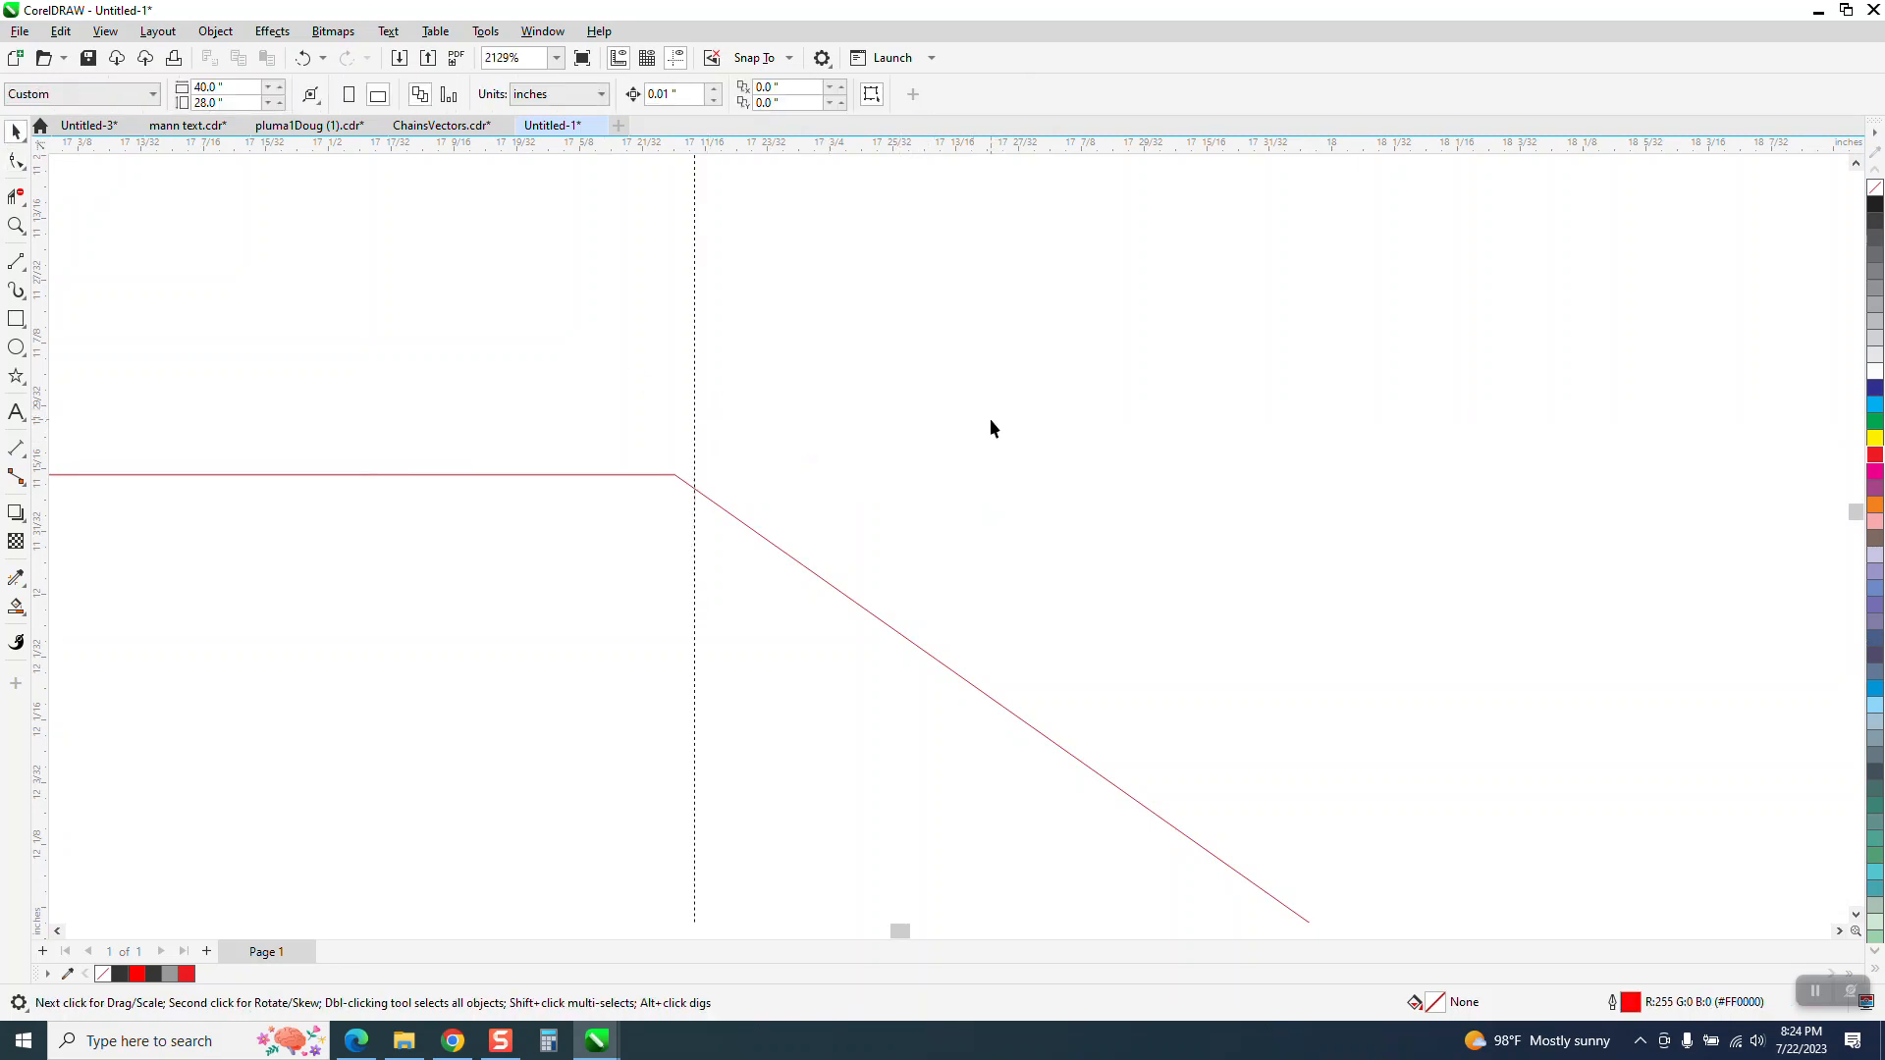
Move the left vertical guideline onto the nudged corner node, at X 17.673 inches
click(27, 461)
click(104, 447)
scroll(259, 422, down, 3)
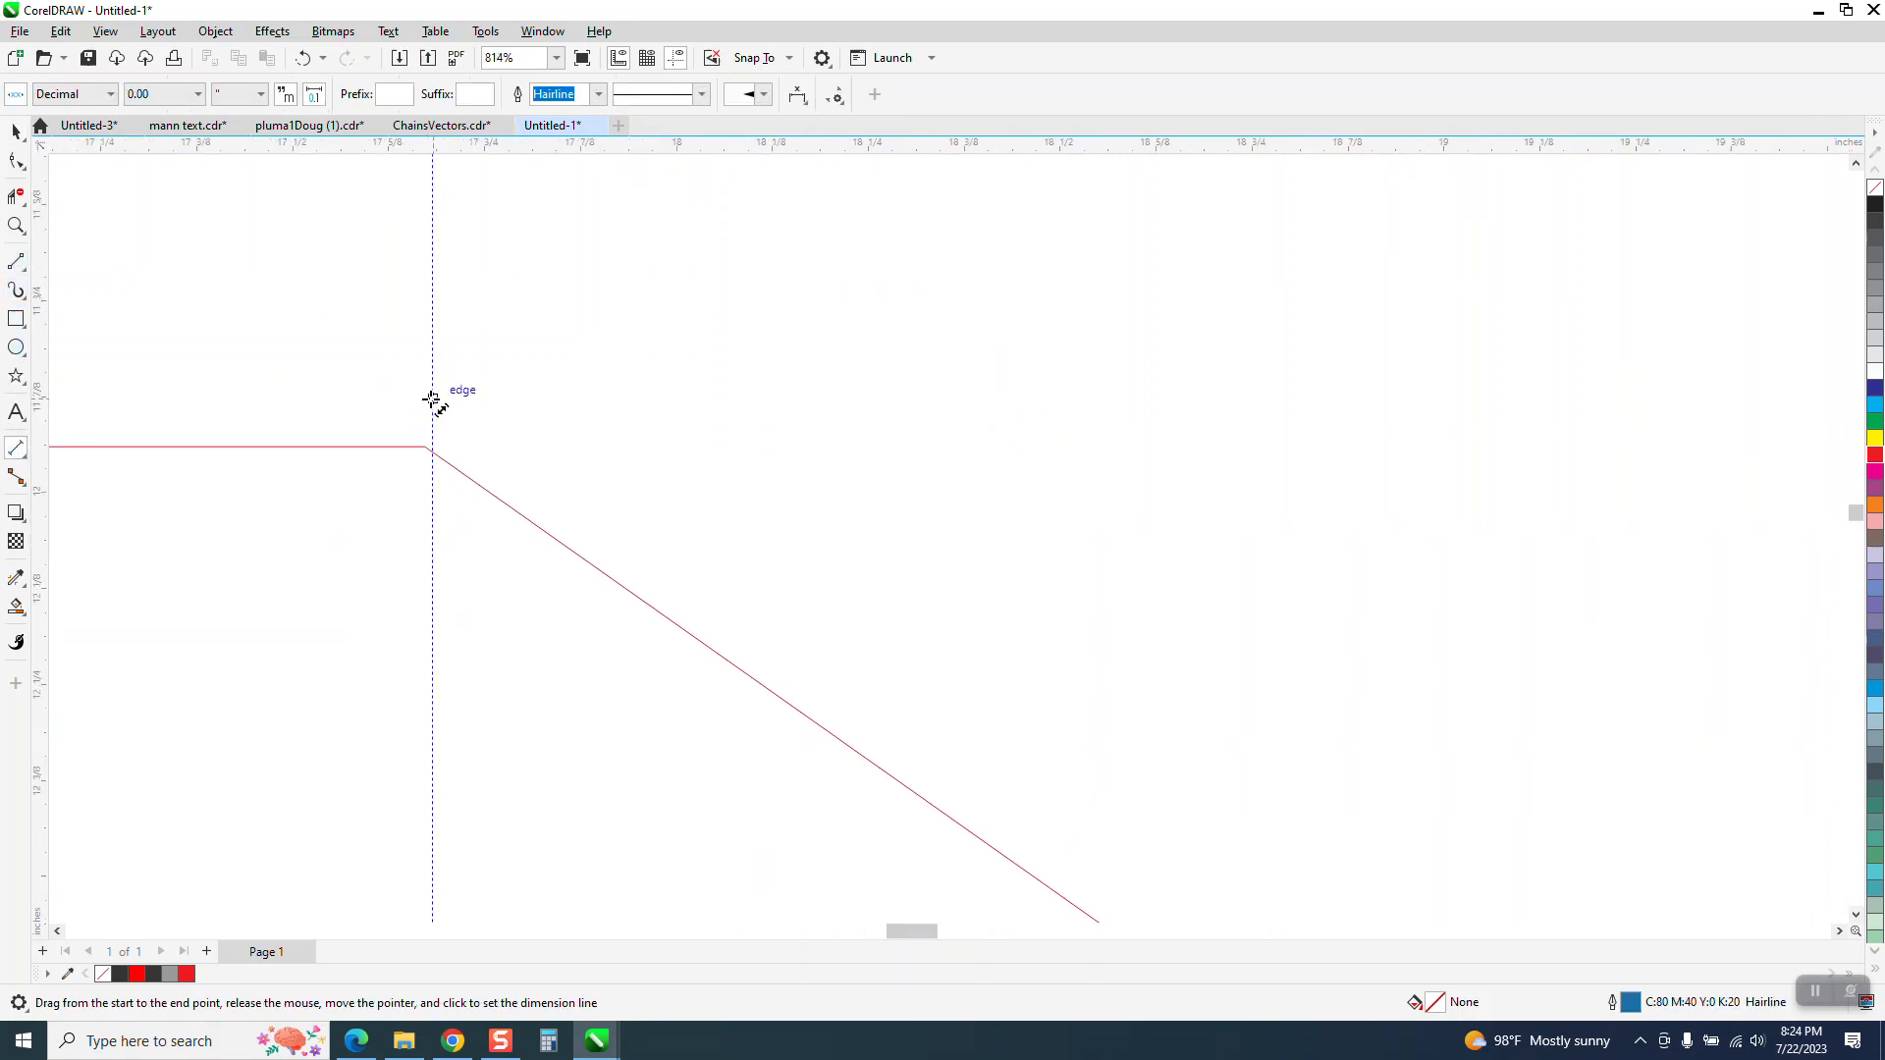
click(16, 131)
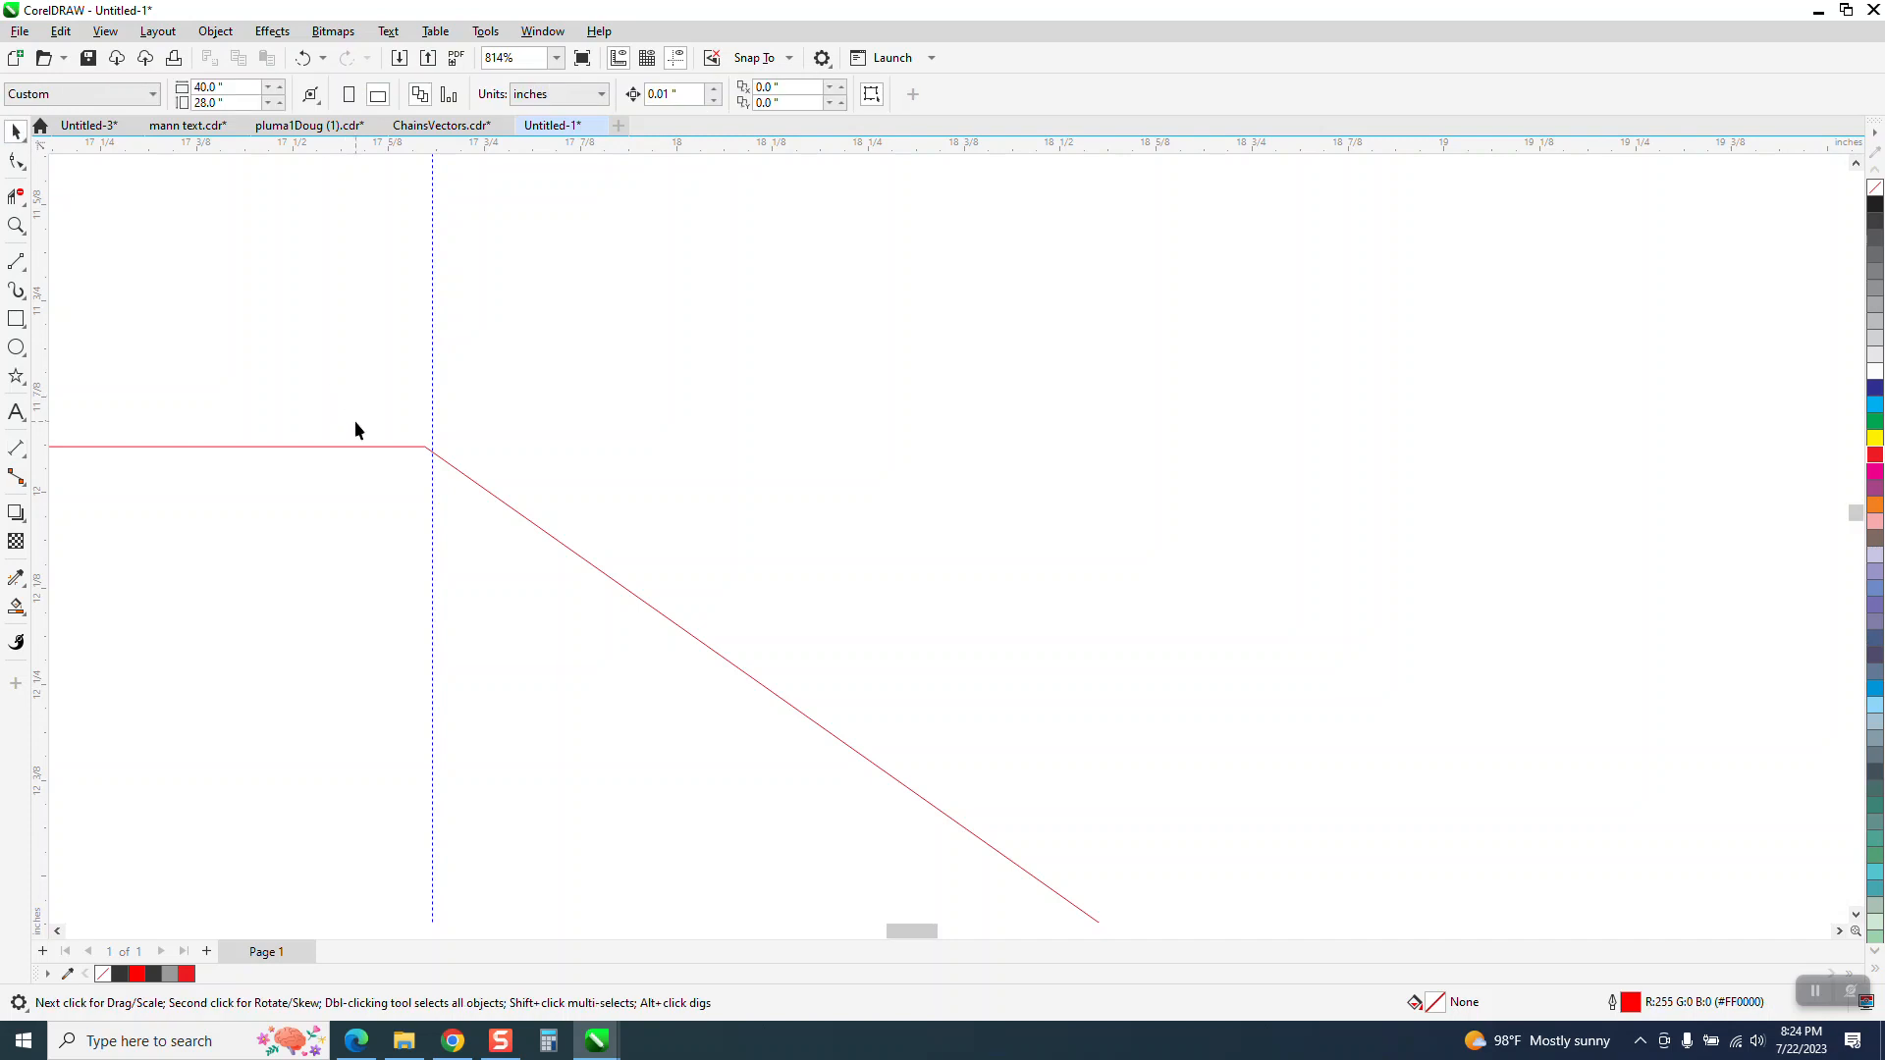
click(435, 478)
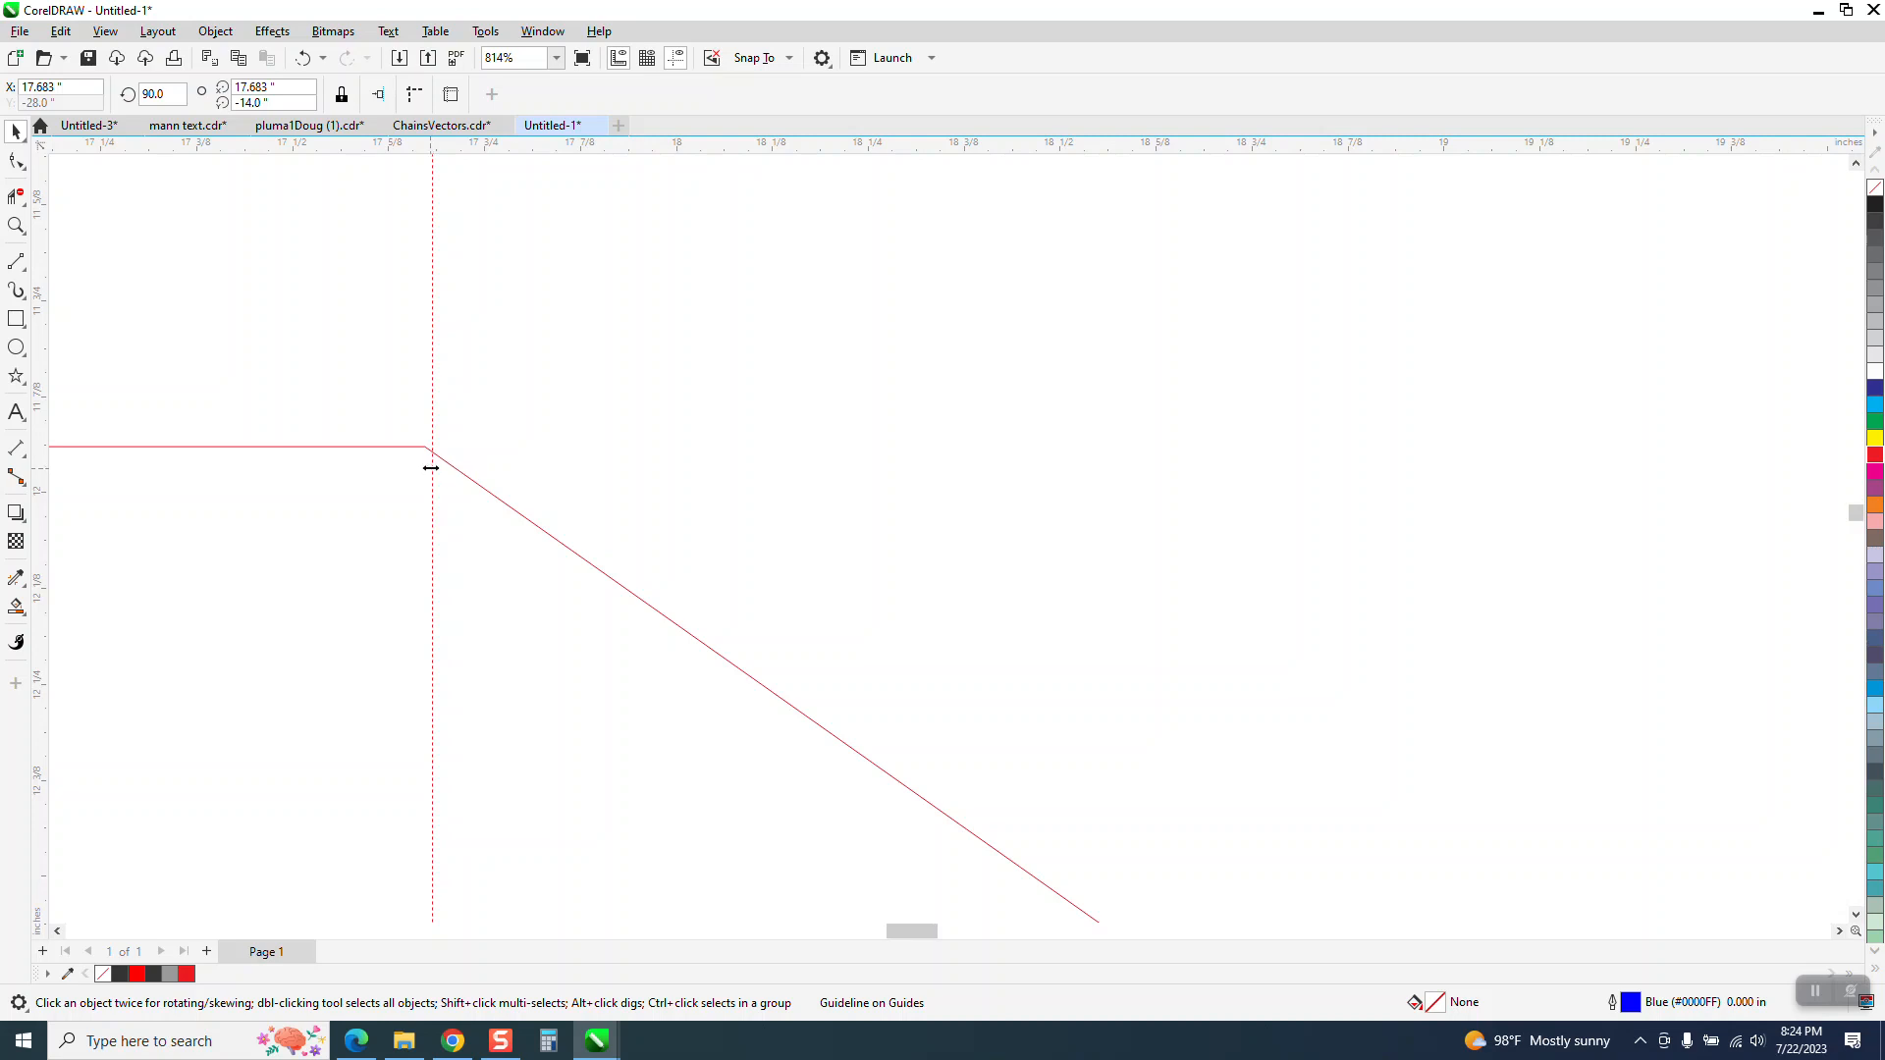
drag(430, 467, 425, 457)
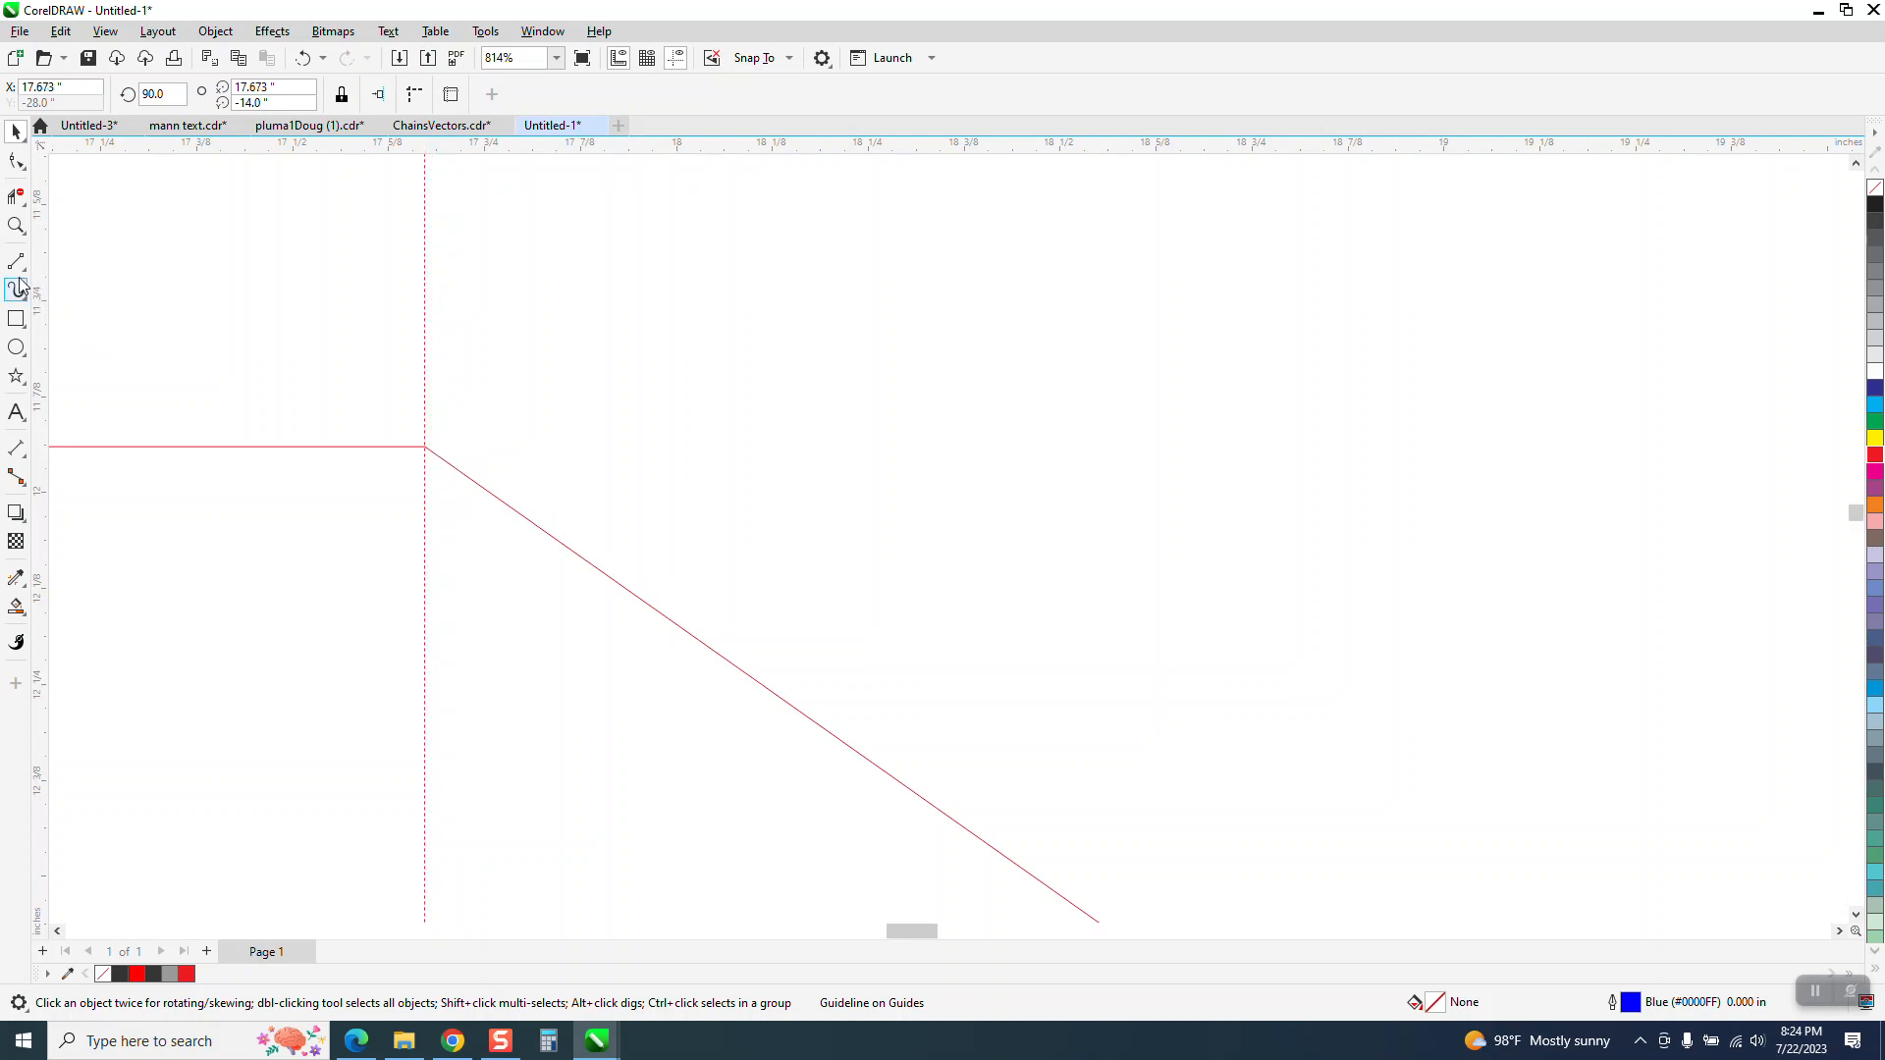
Measure the distance from the repositioned left guideline to the centre guideline with a parallel dimension
click(27, 464)
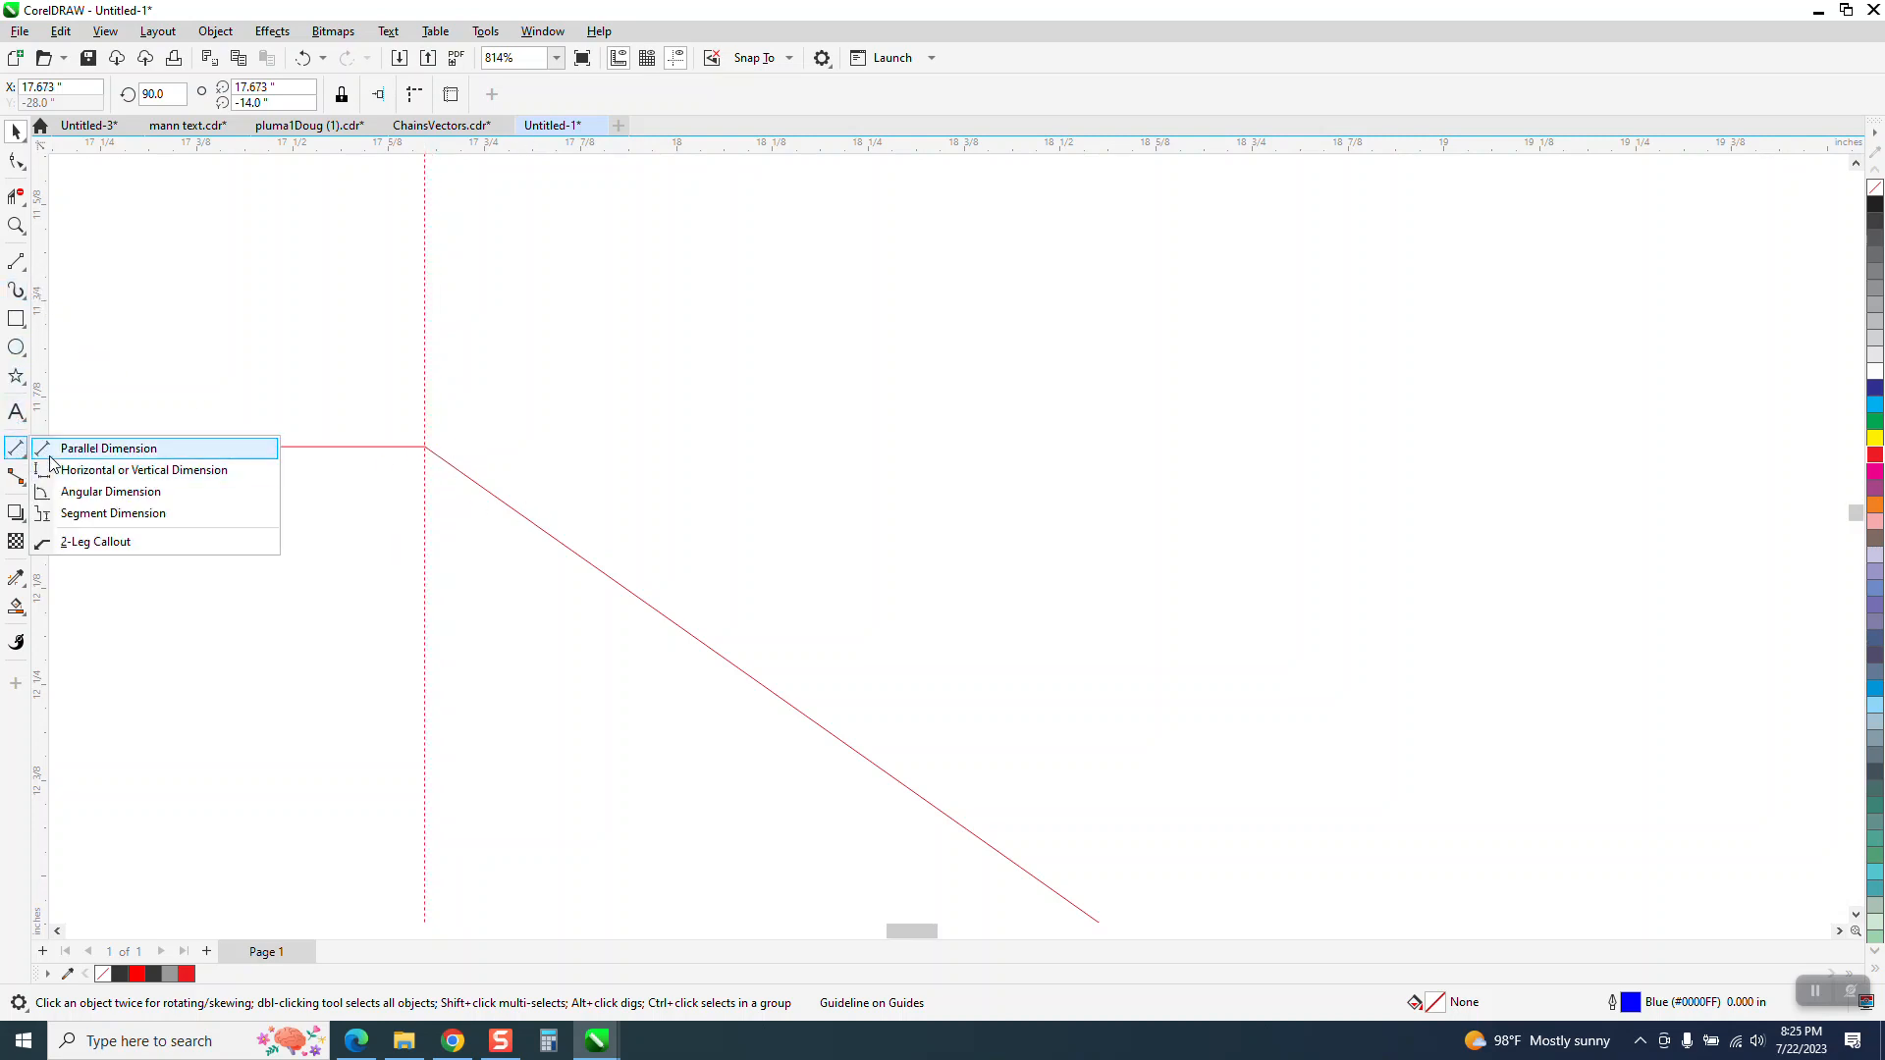
click(59, 447)
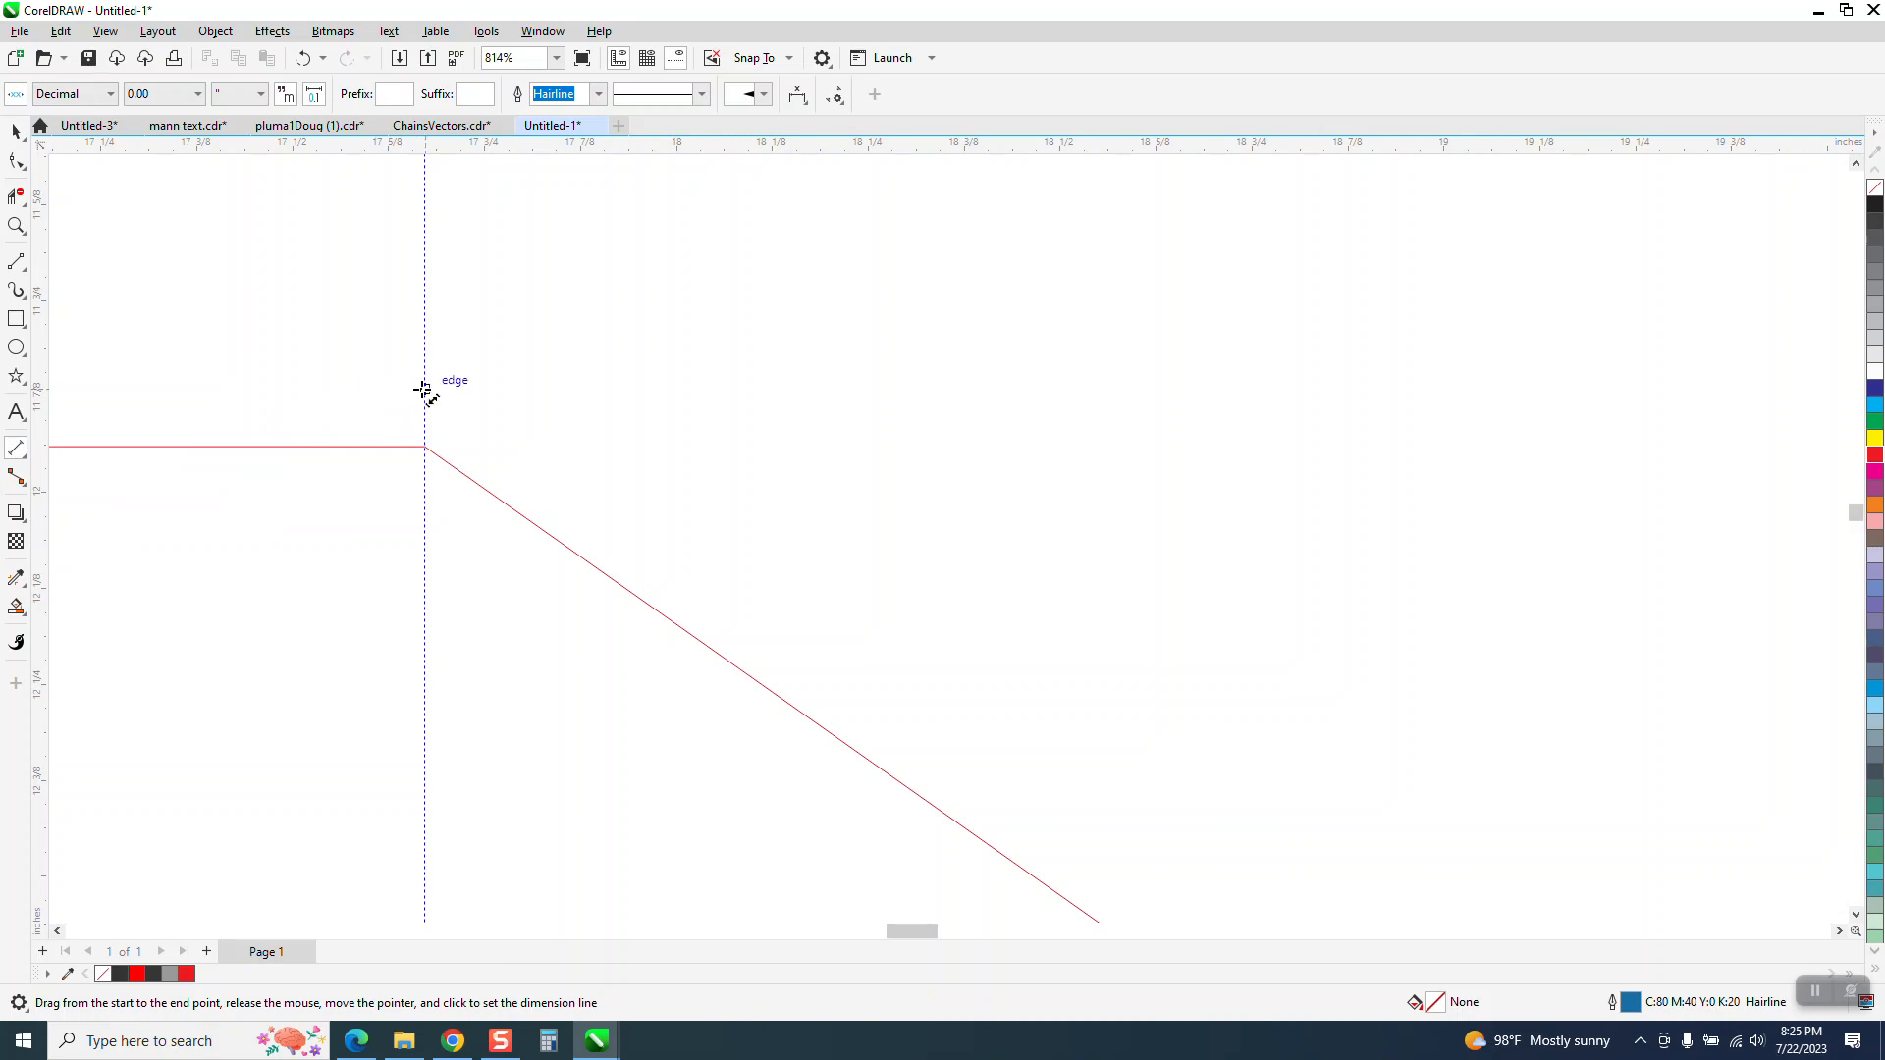
drag(423, 390, 1670, 406)
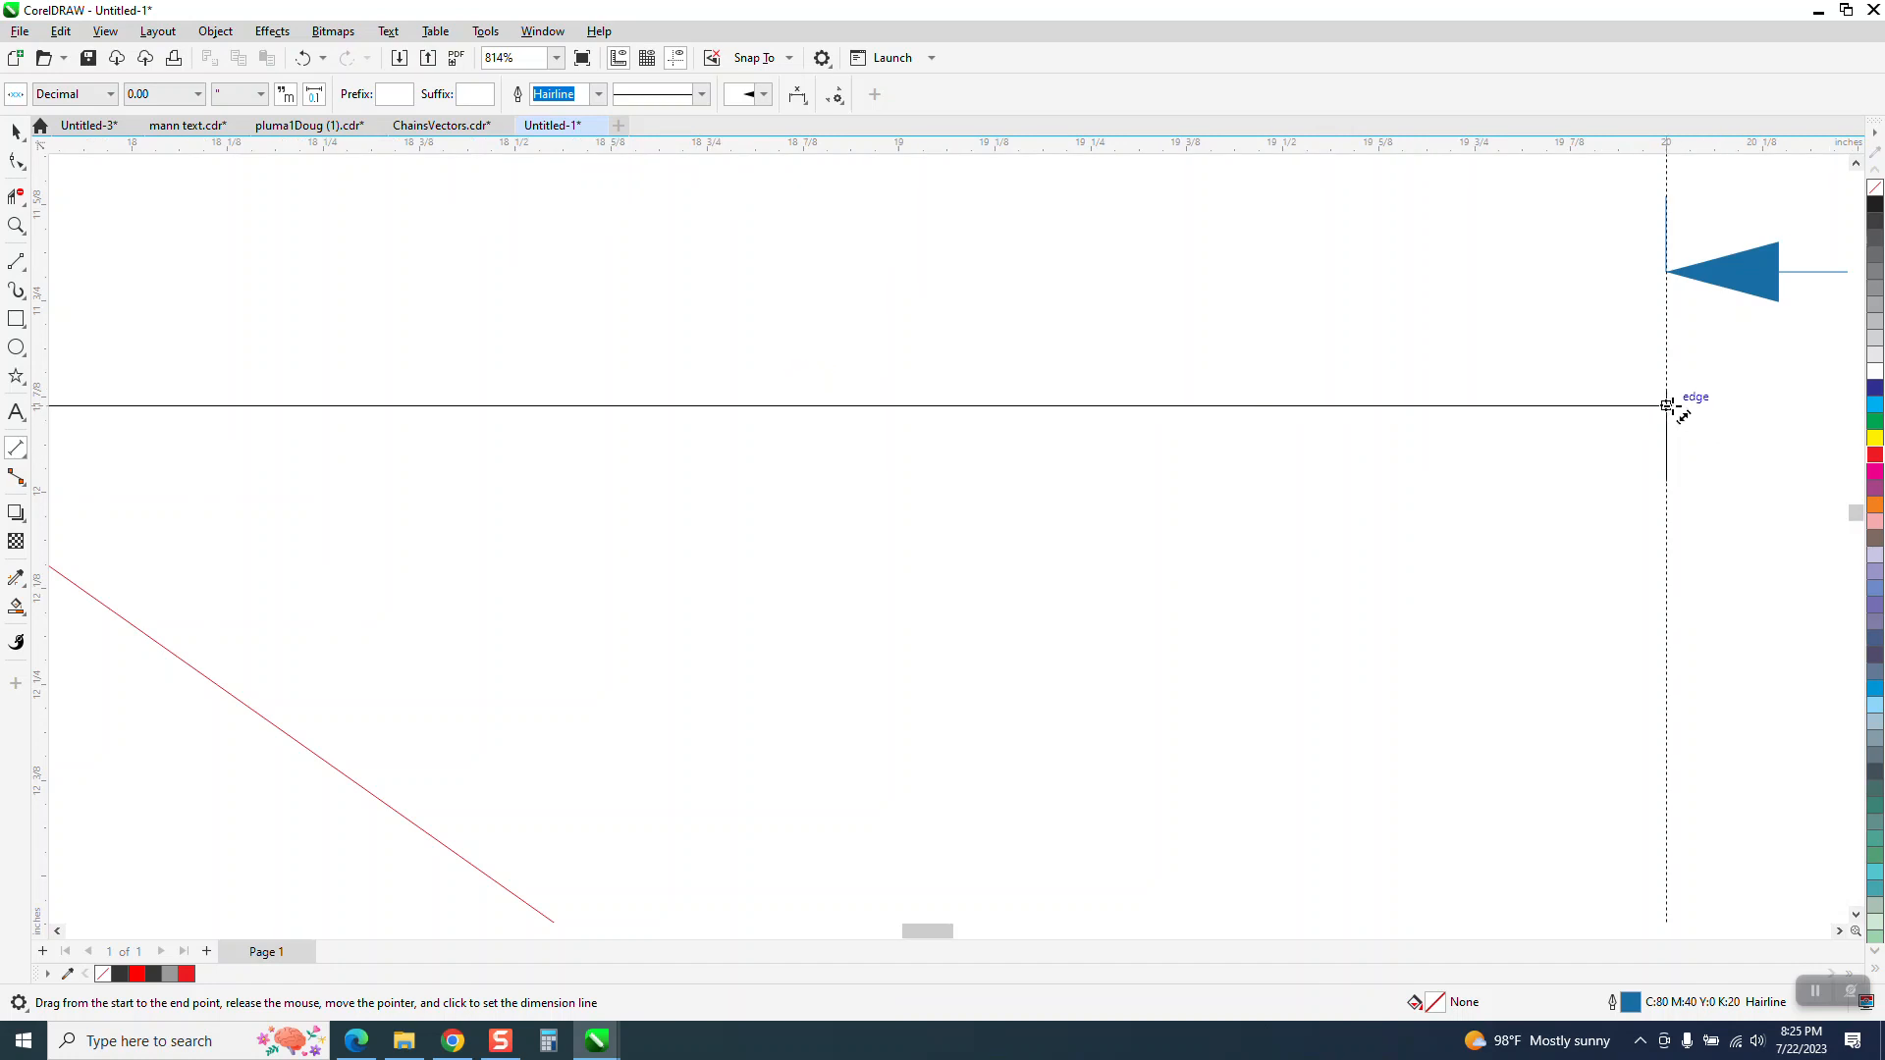
click(1673, 403)
Delete the dimensions on both sides of the centre guideline
click(16, 132)
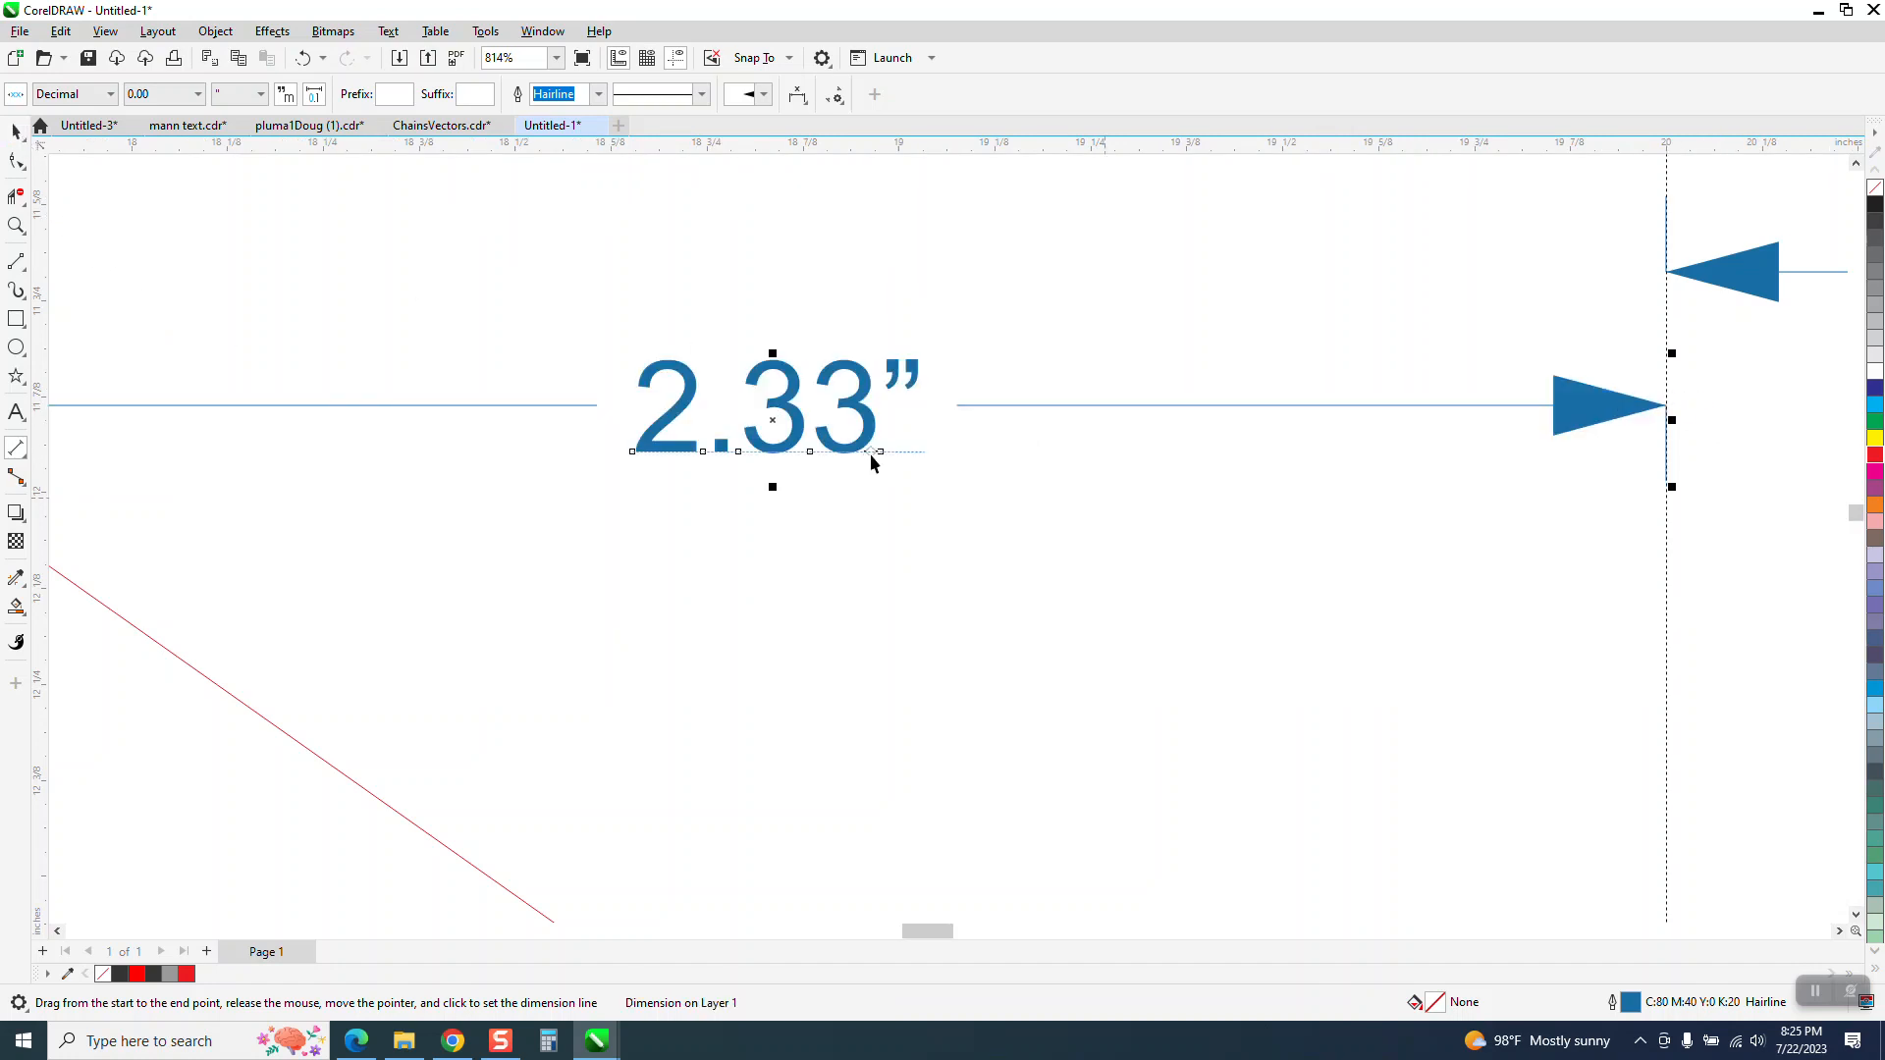
key(Delete)
scroll(756, 423, down, 2)
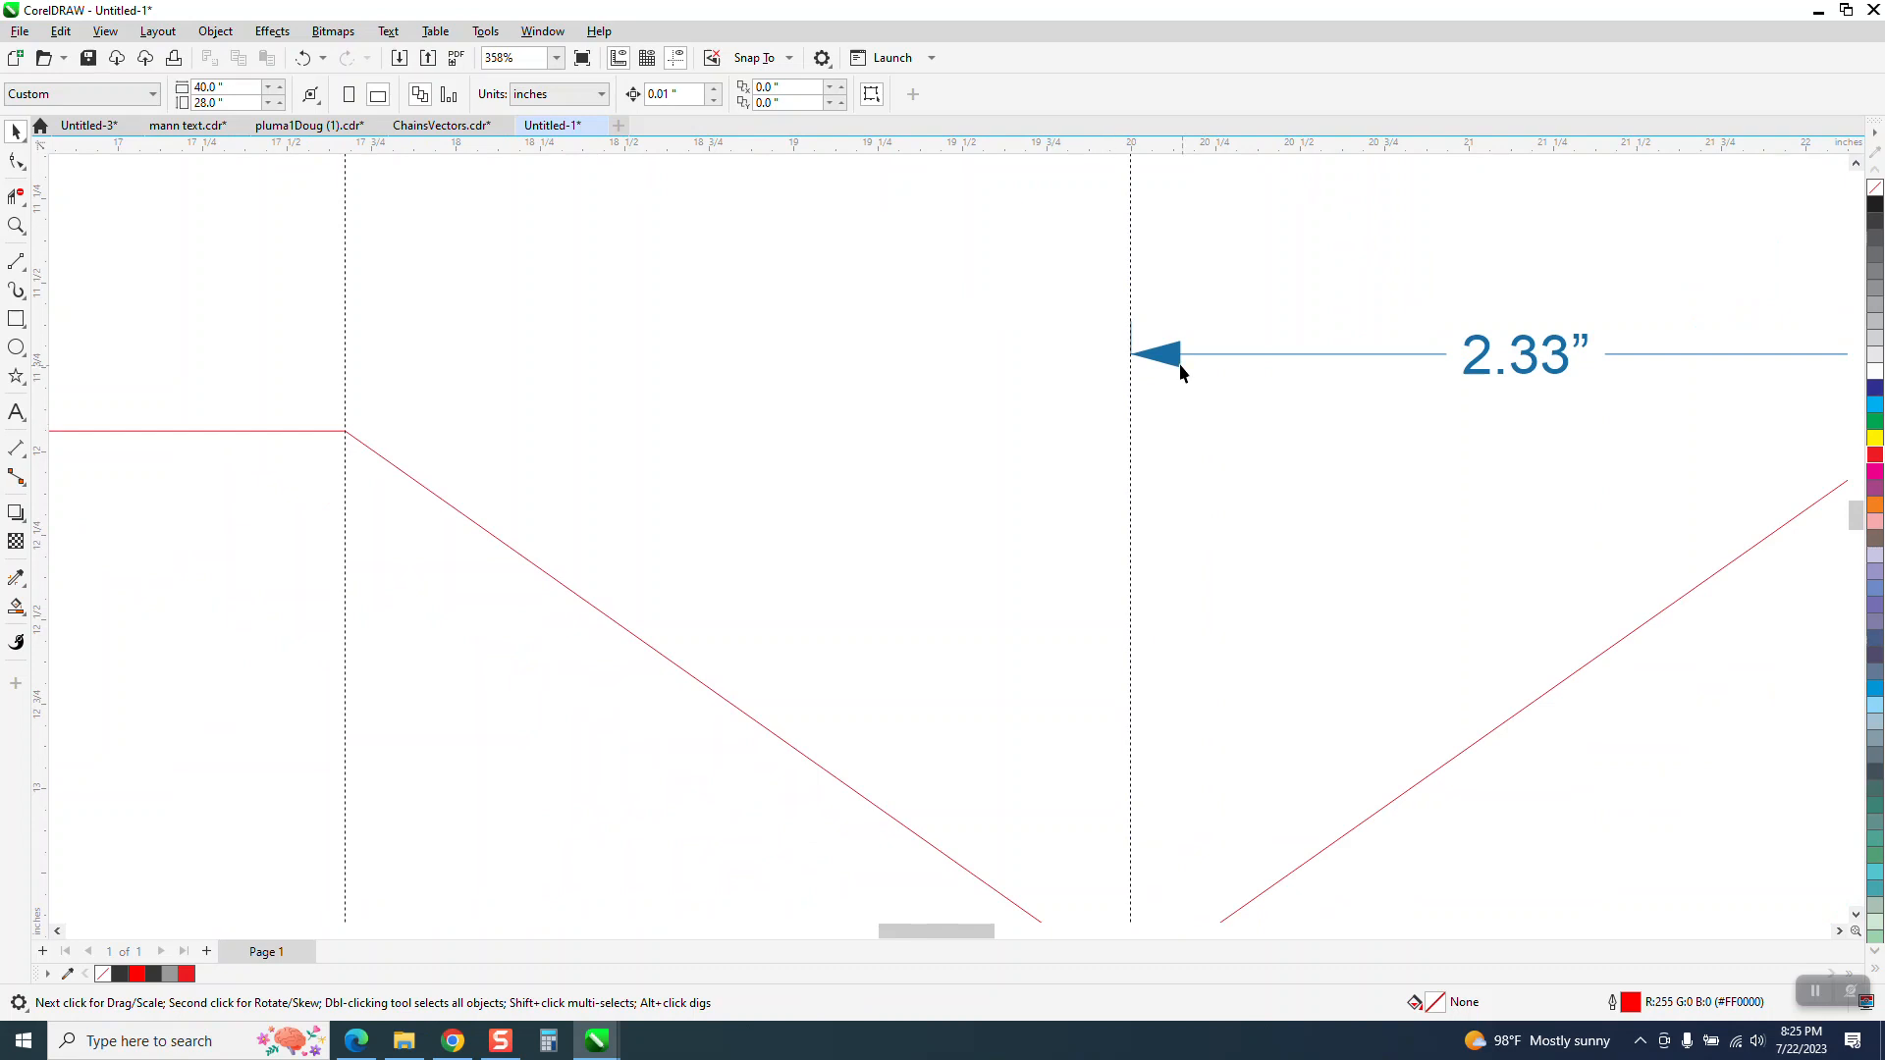
click(1475, 369)
key(Delete)
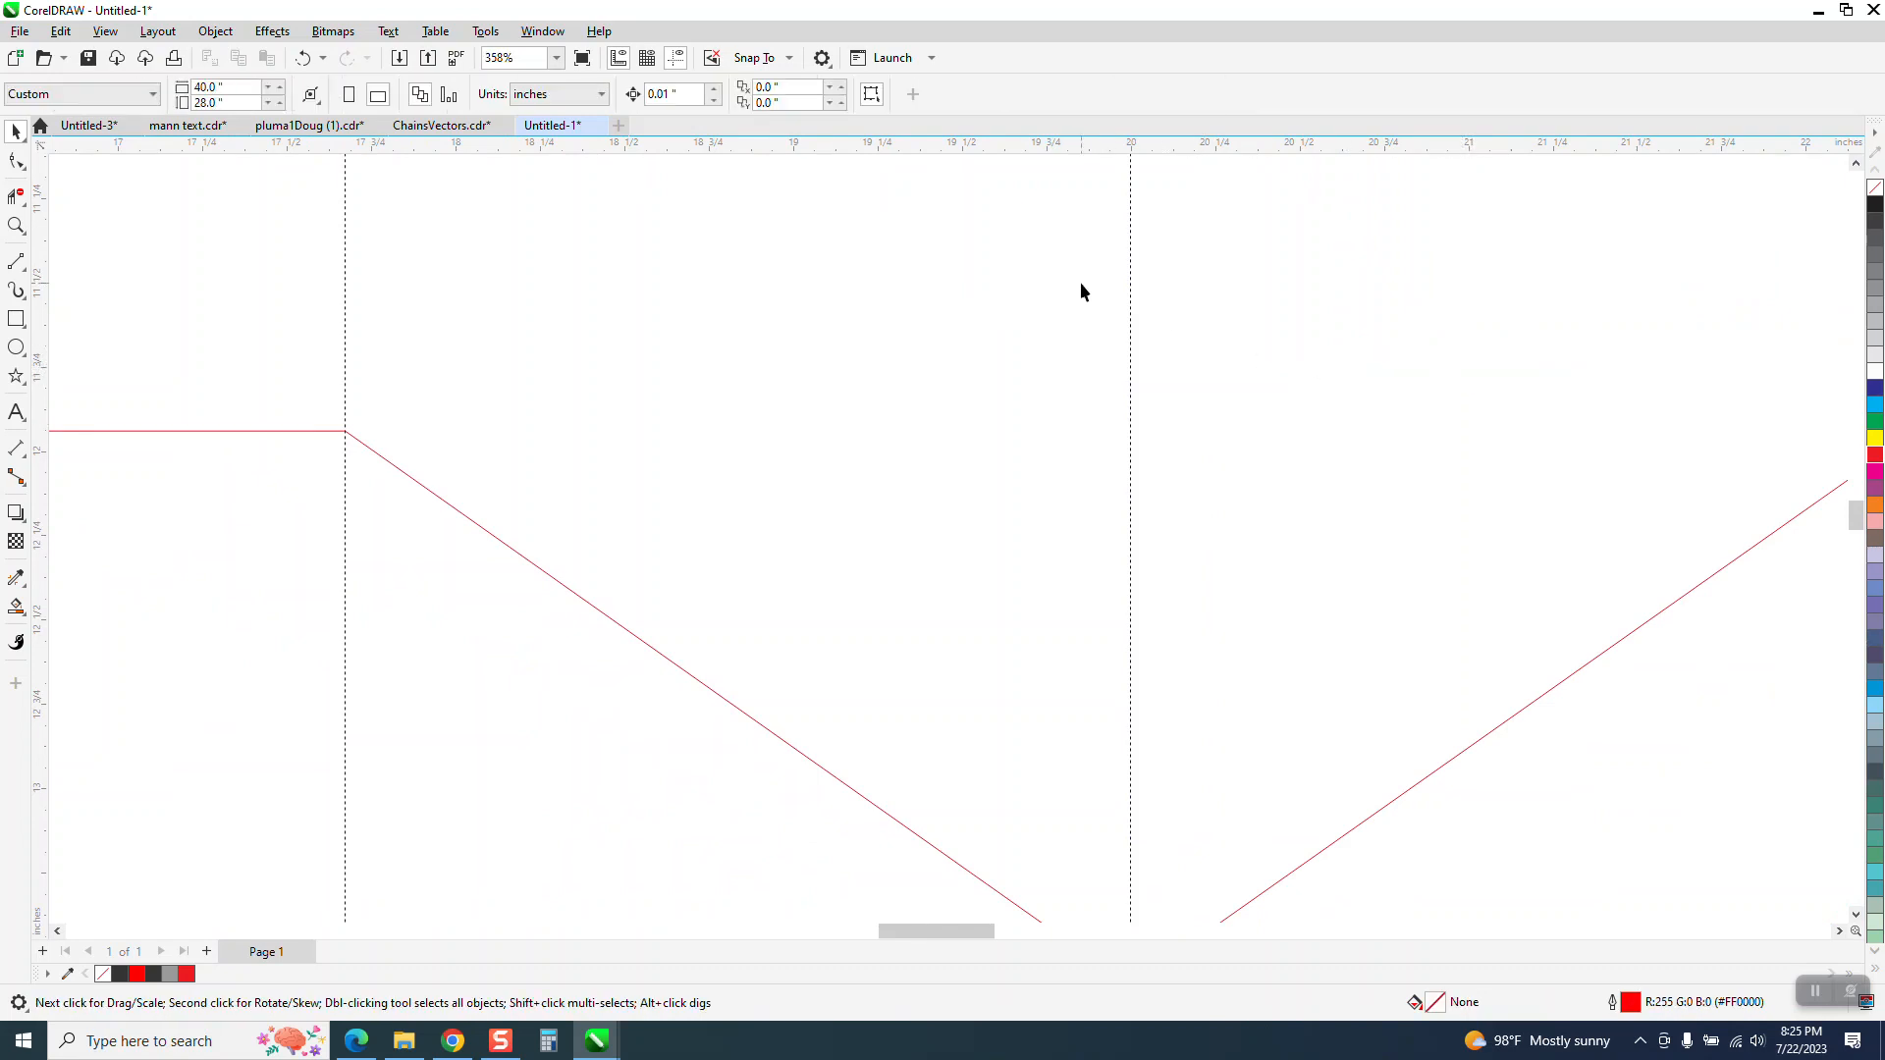
Hide the guidelines and select the original outline on the left
scroll(825, 282, down, 1)
click(676, 57)
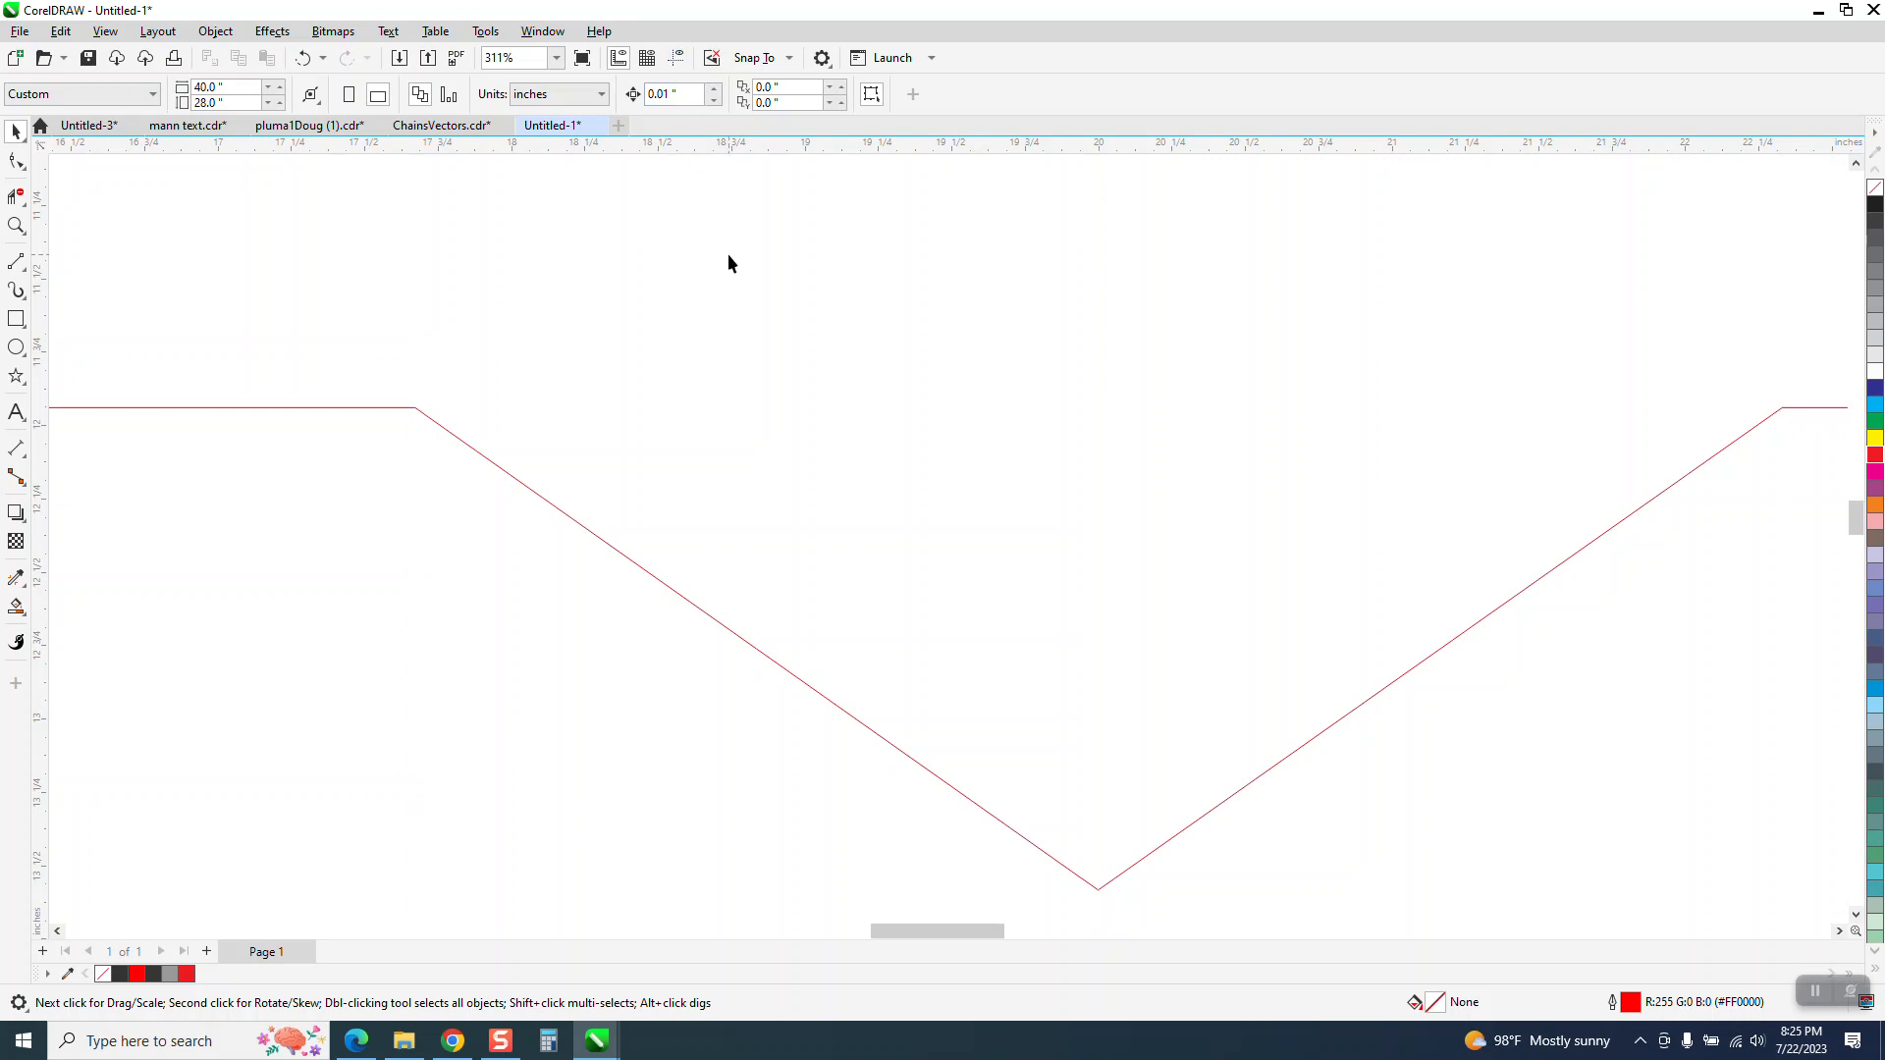
scroll(760, 315, down, 5)
scroll(733, 591, down, 2)
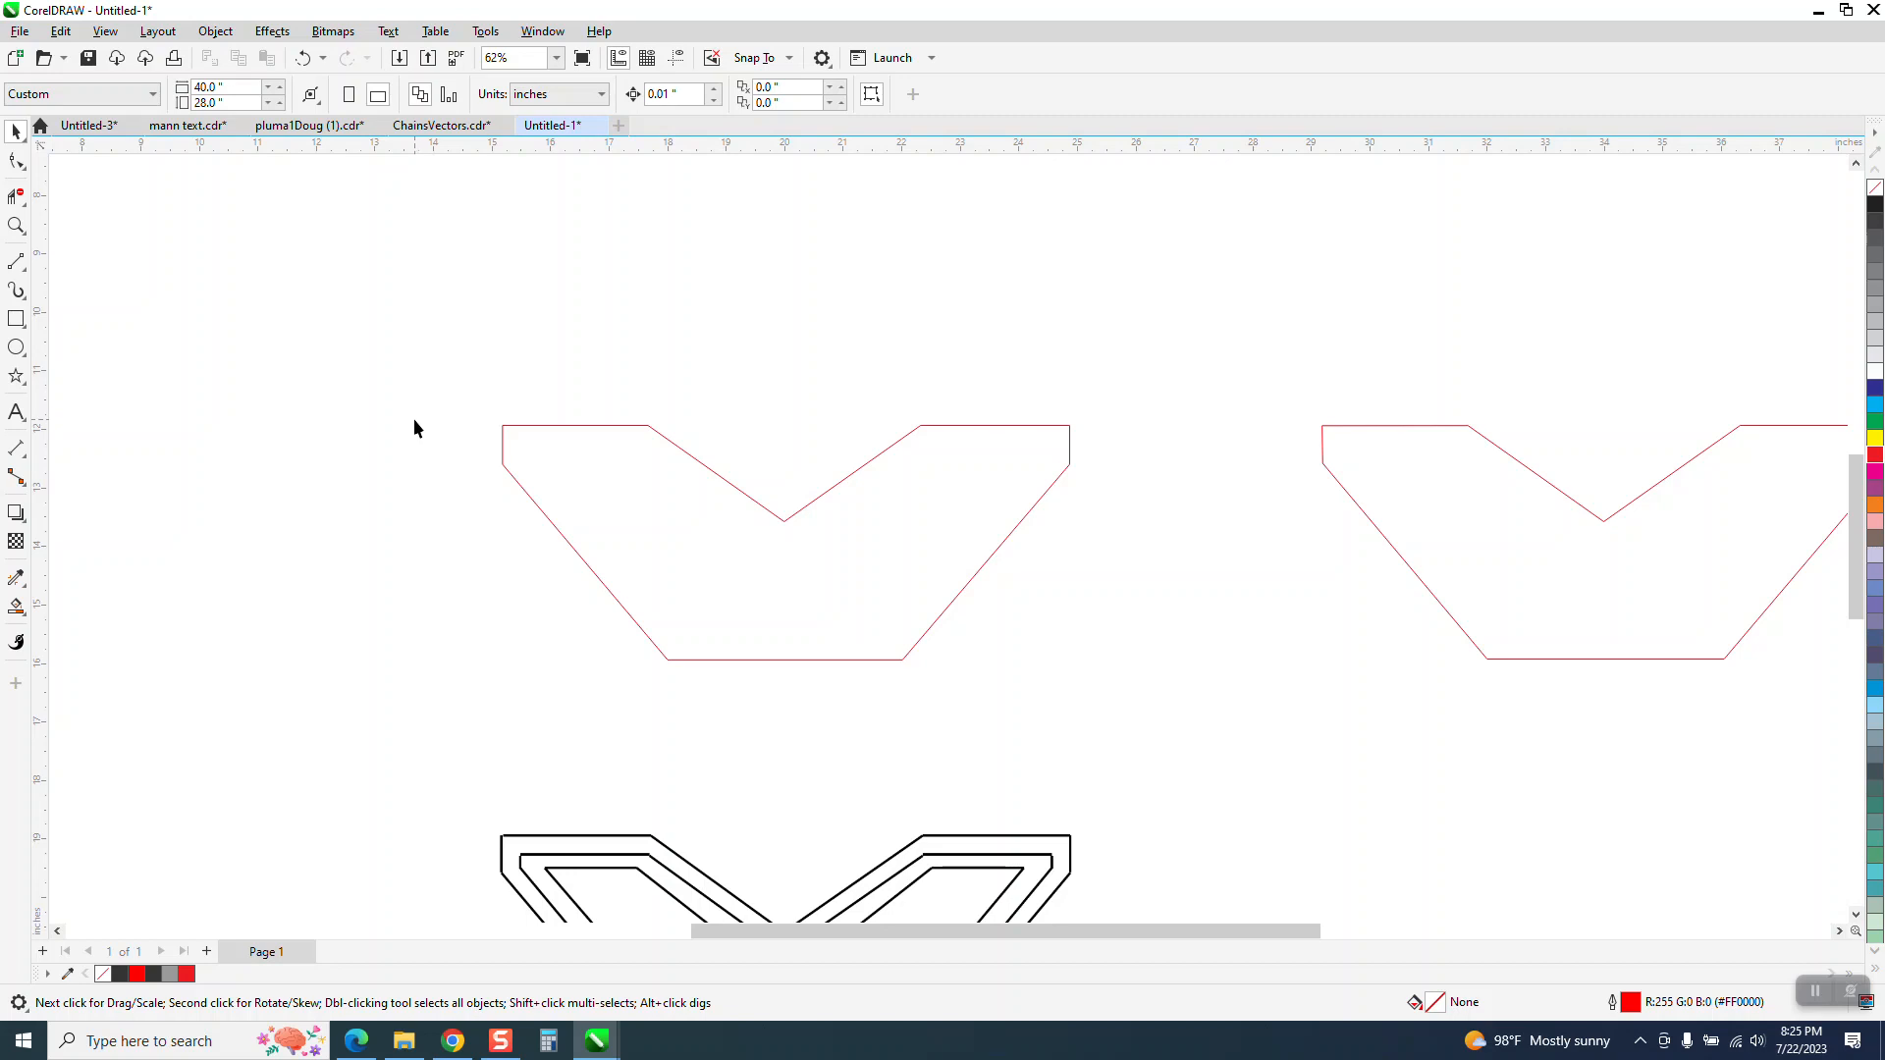
click(550, 425)
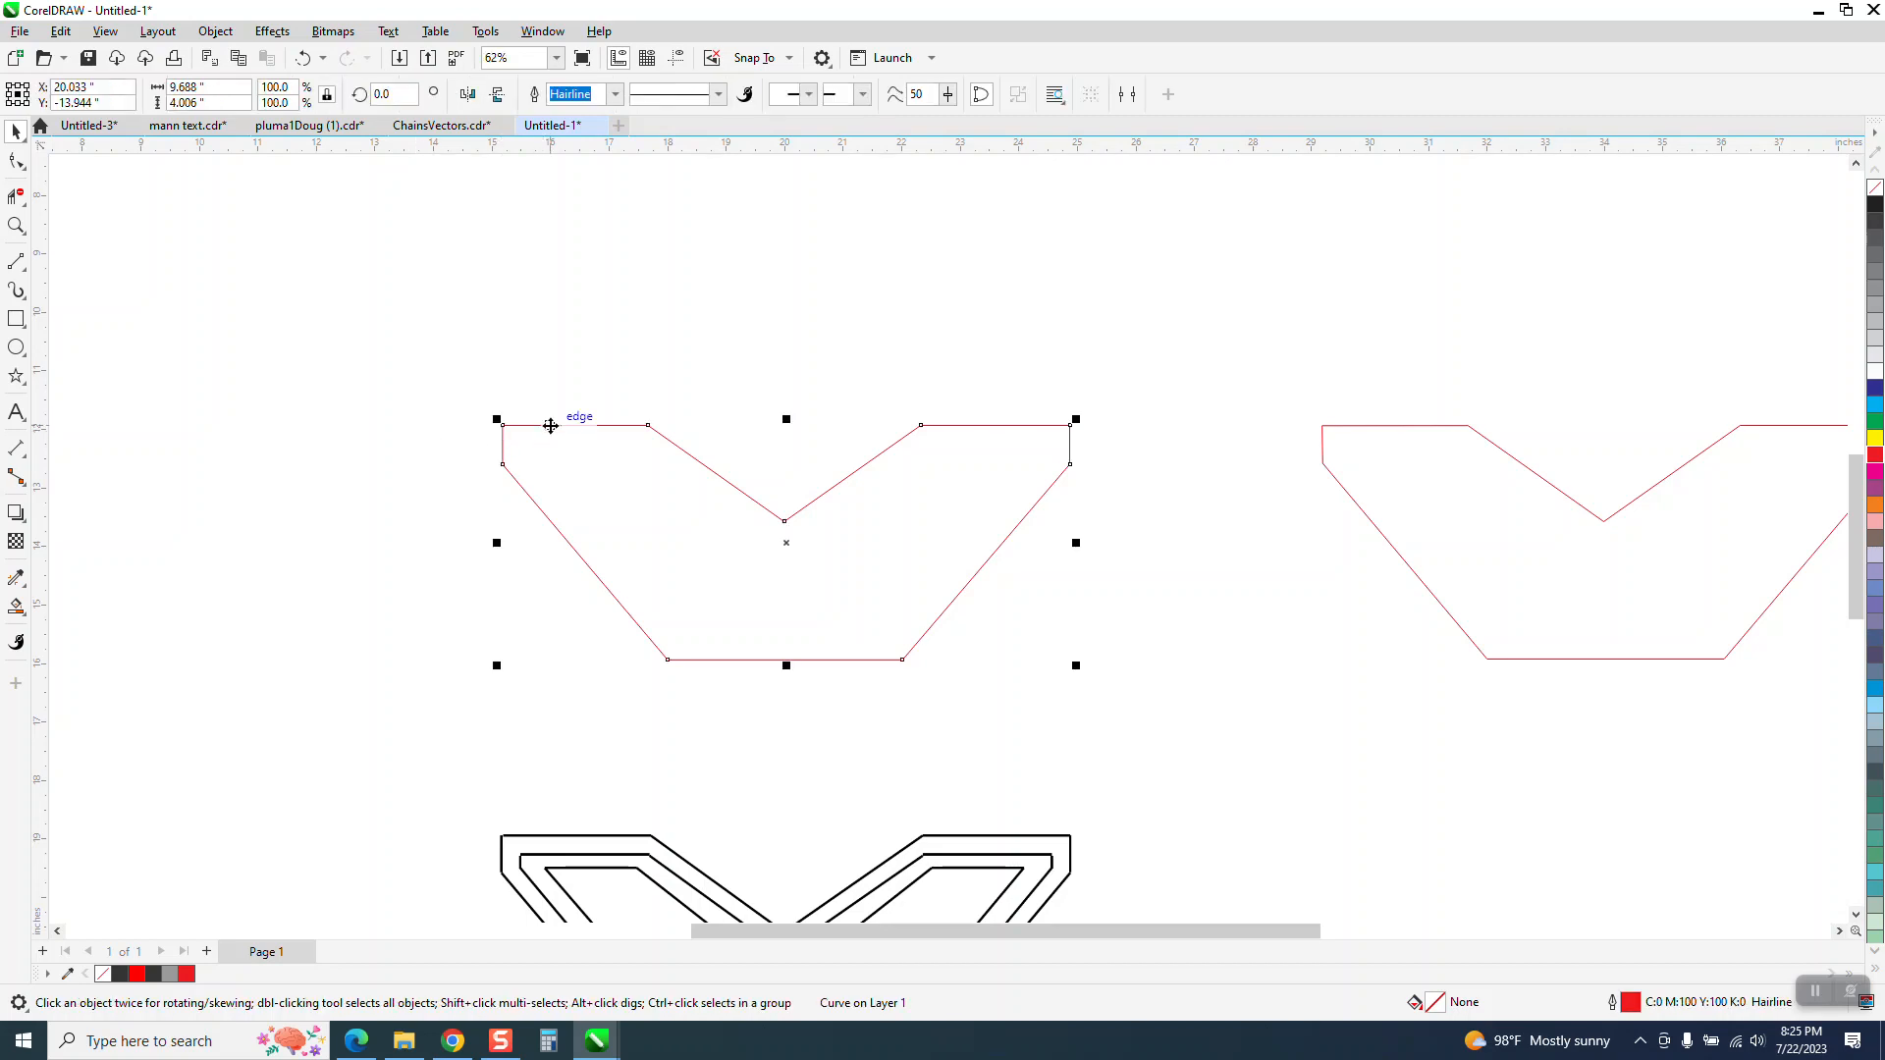
Measure the vertical gap between the outer and middle top lines of the nested bitmap with a parallel dimension
click(15, 226)
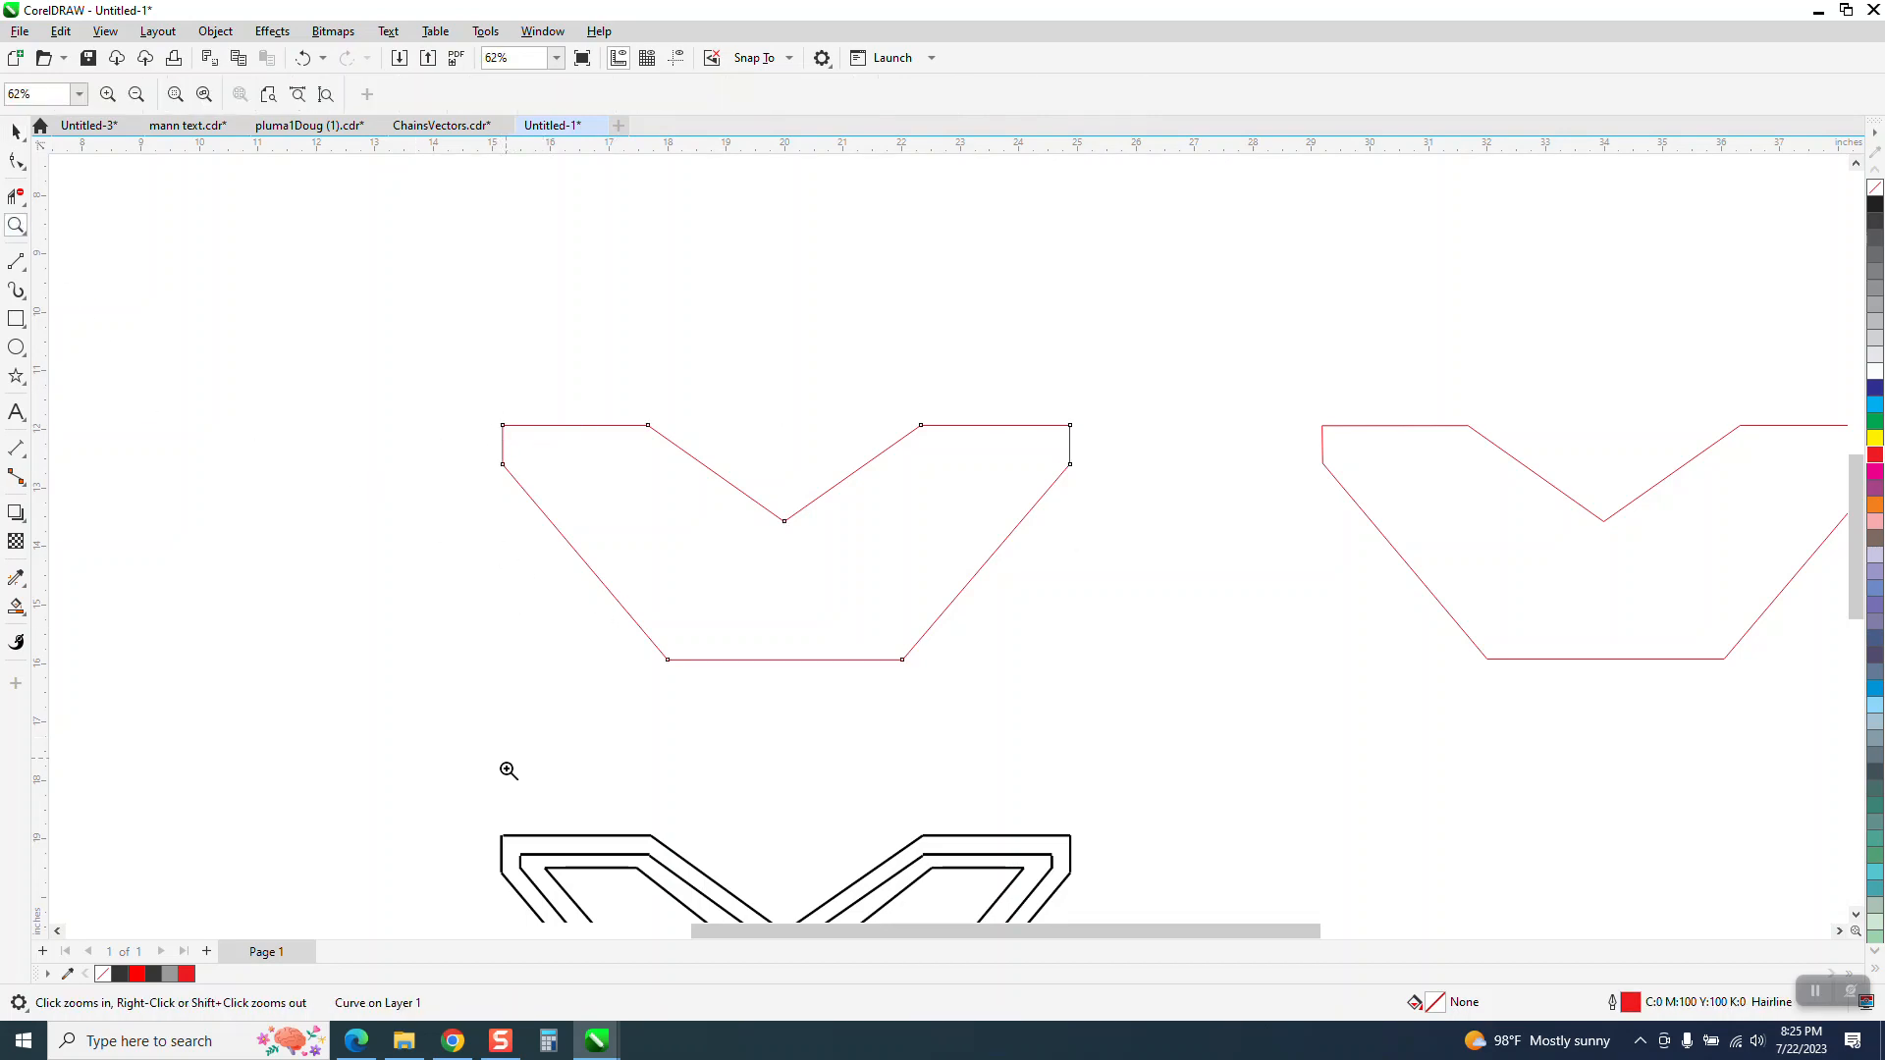
drag(505, 769, 803, 901)
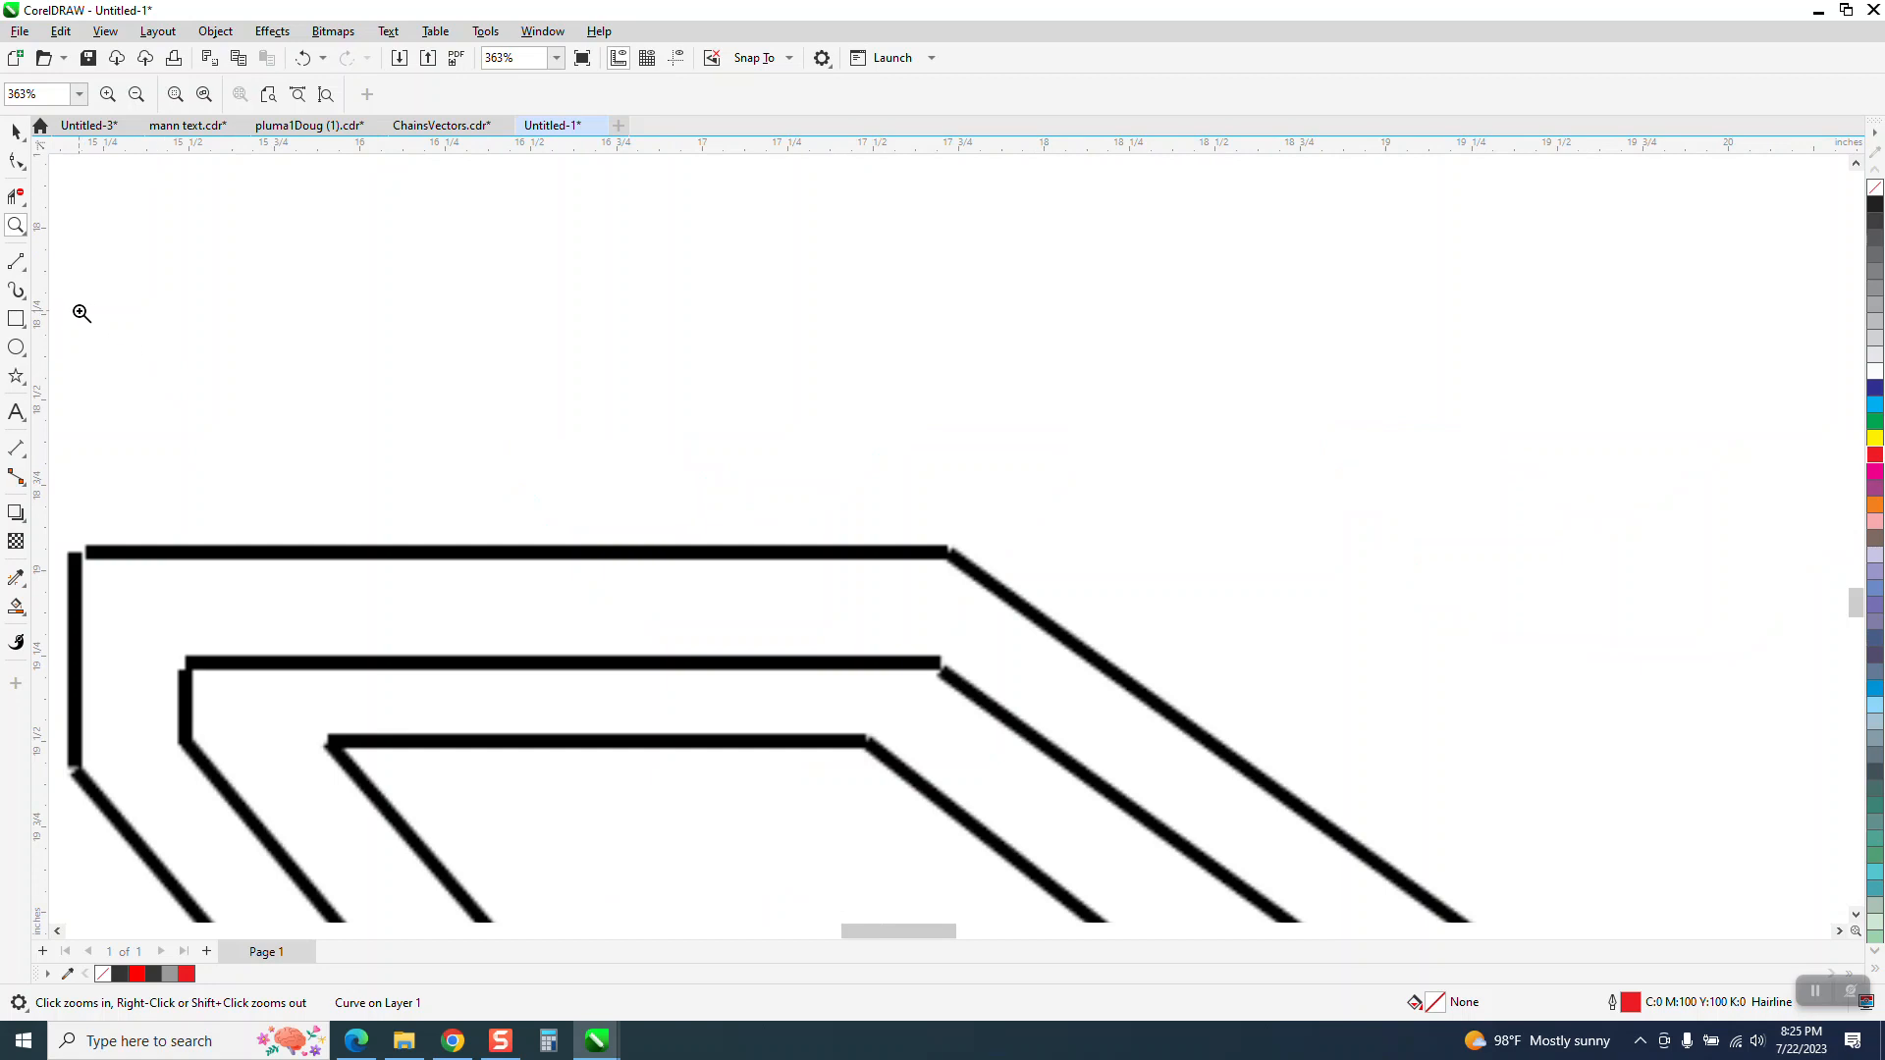
click(18, 450)
click(26, 461)
click(83, 468)
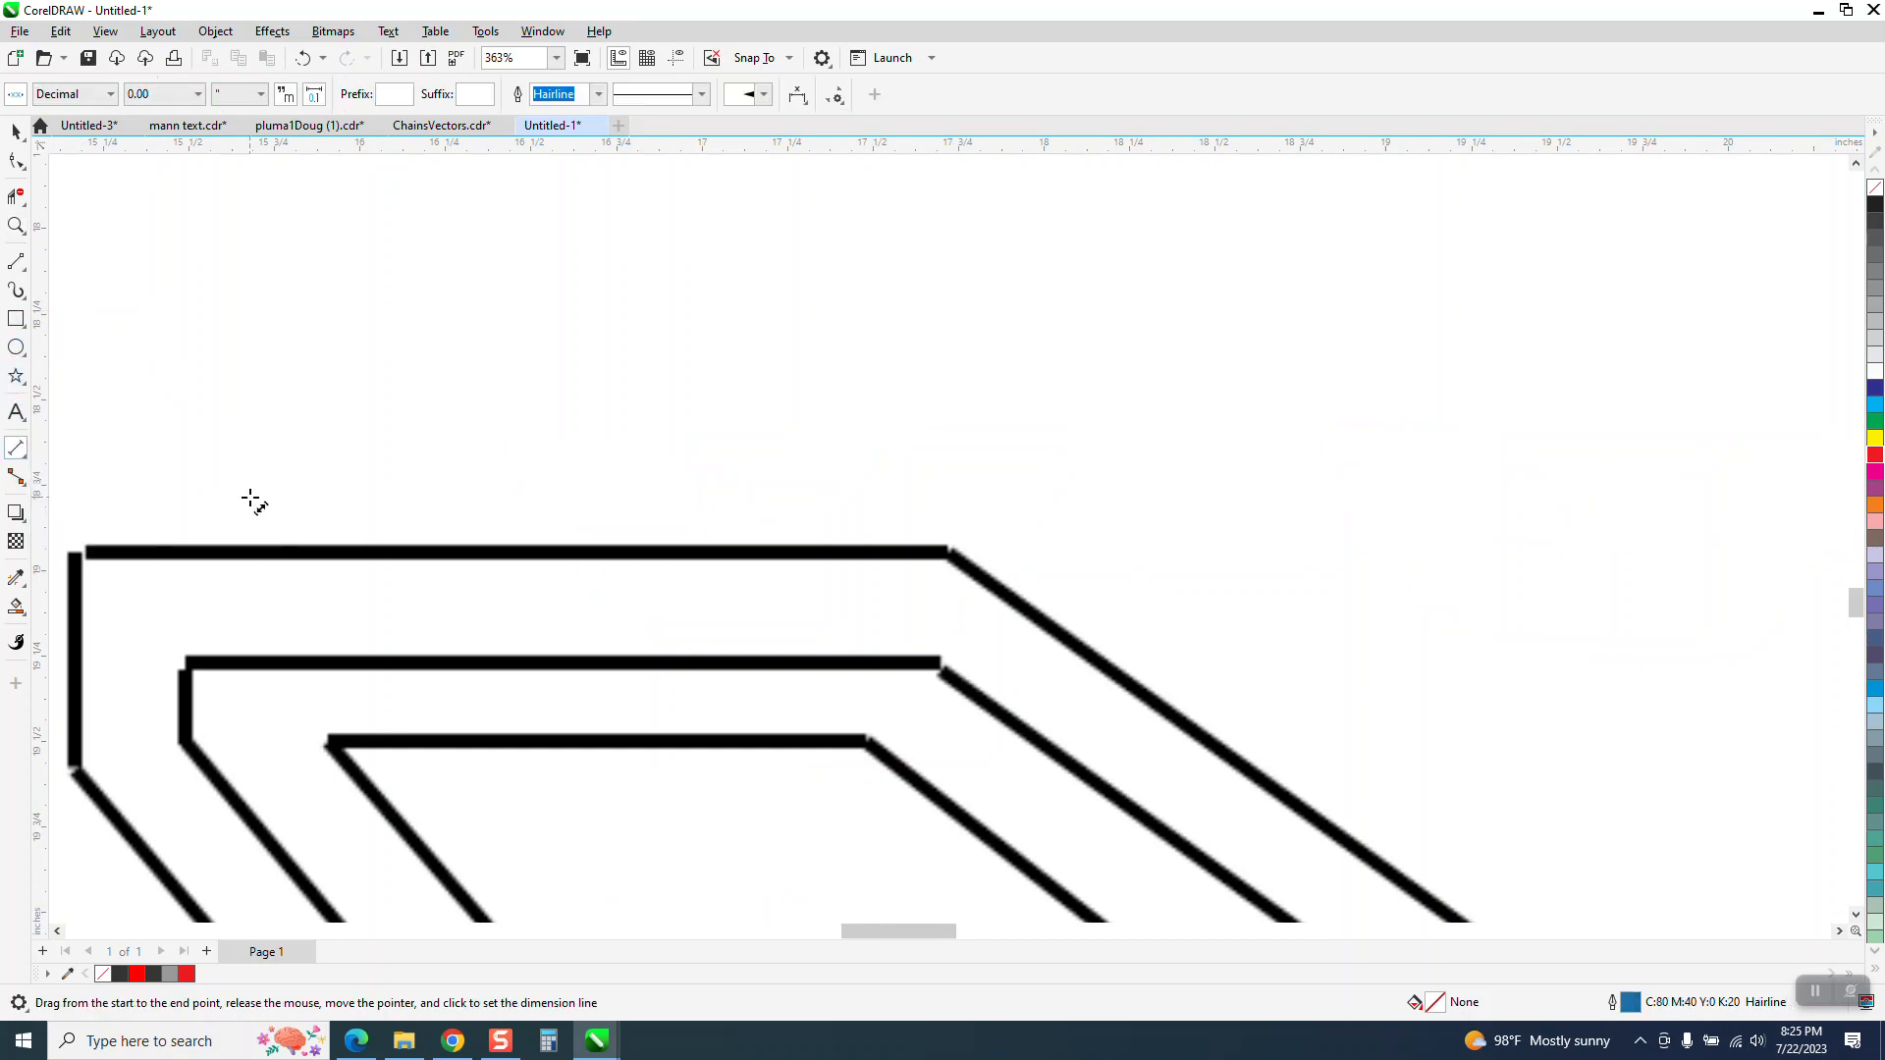
drag(590, 555, 585, 661)
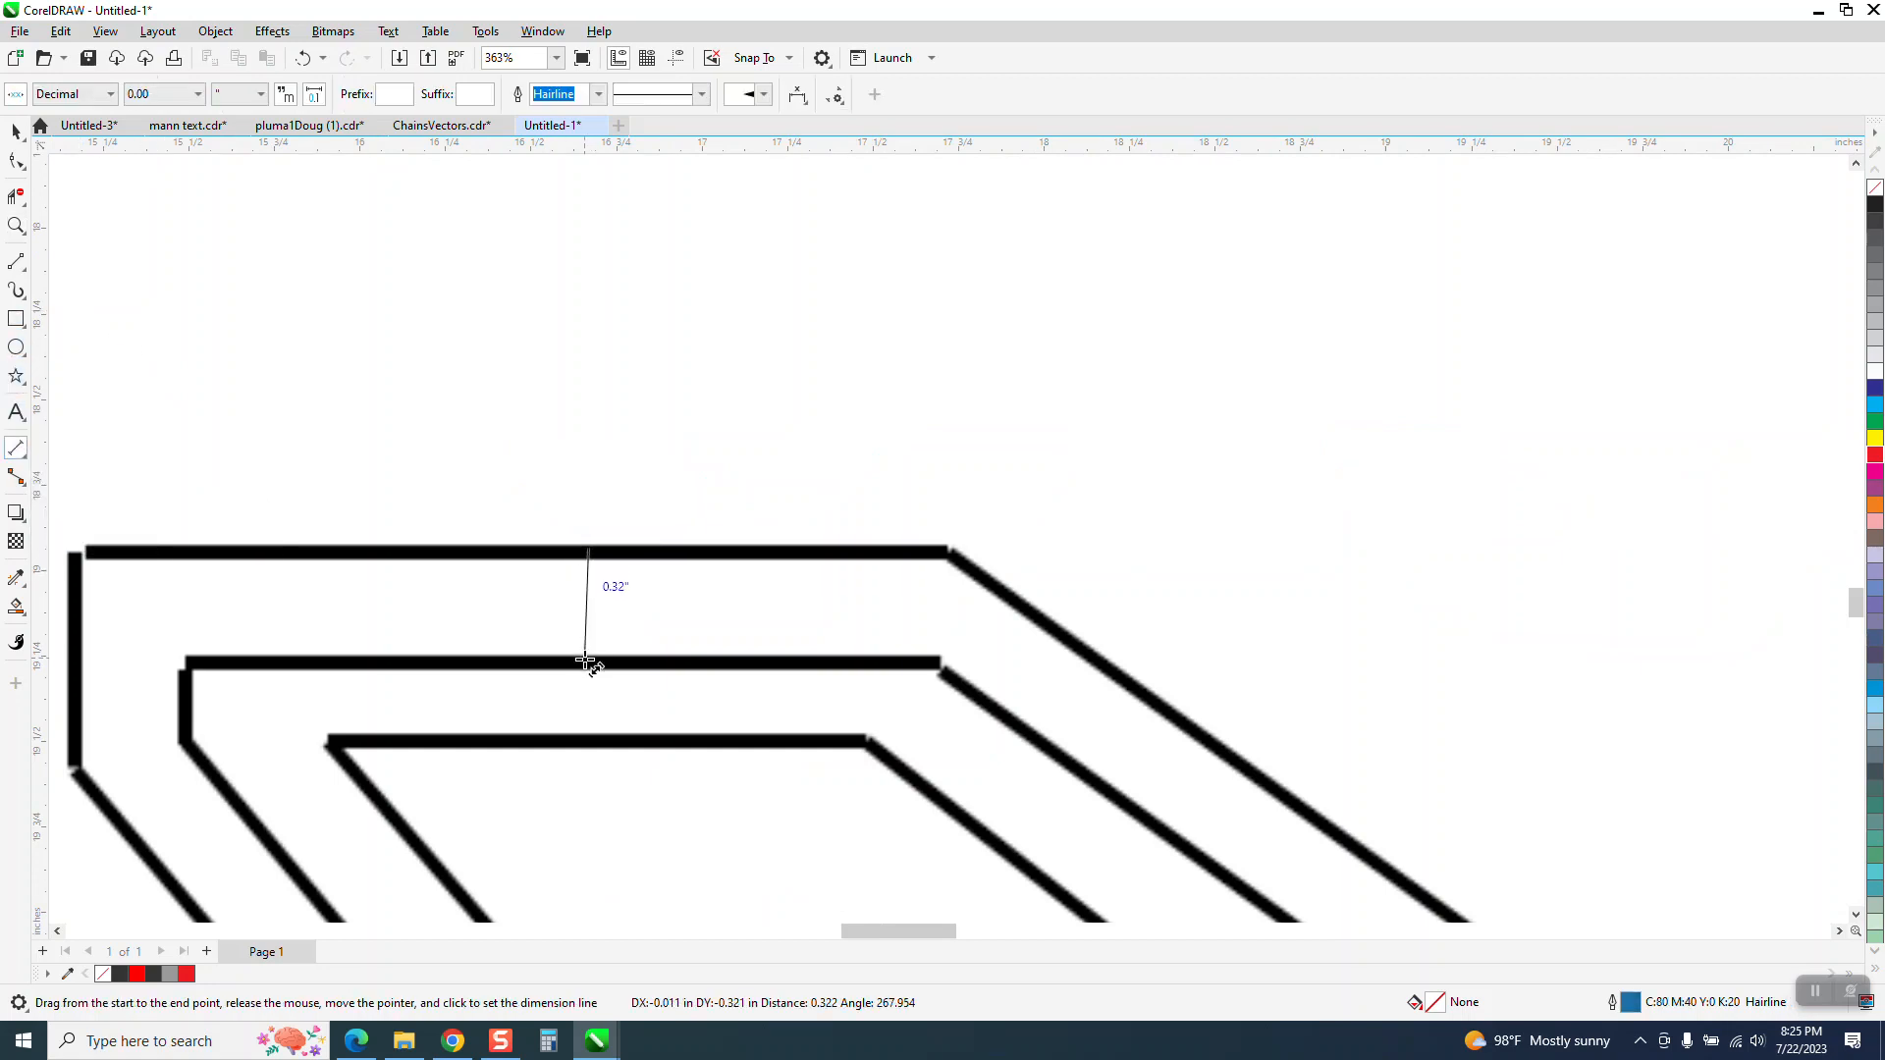
click(585, 660)
key(Delete)
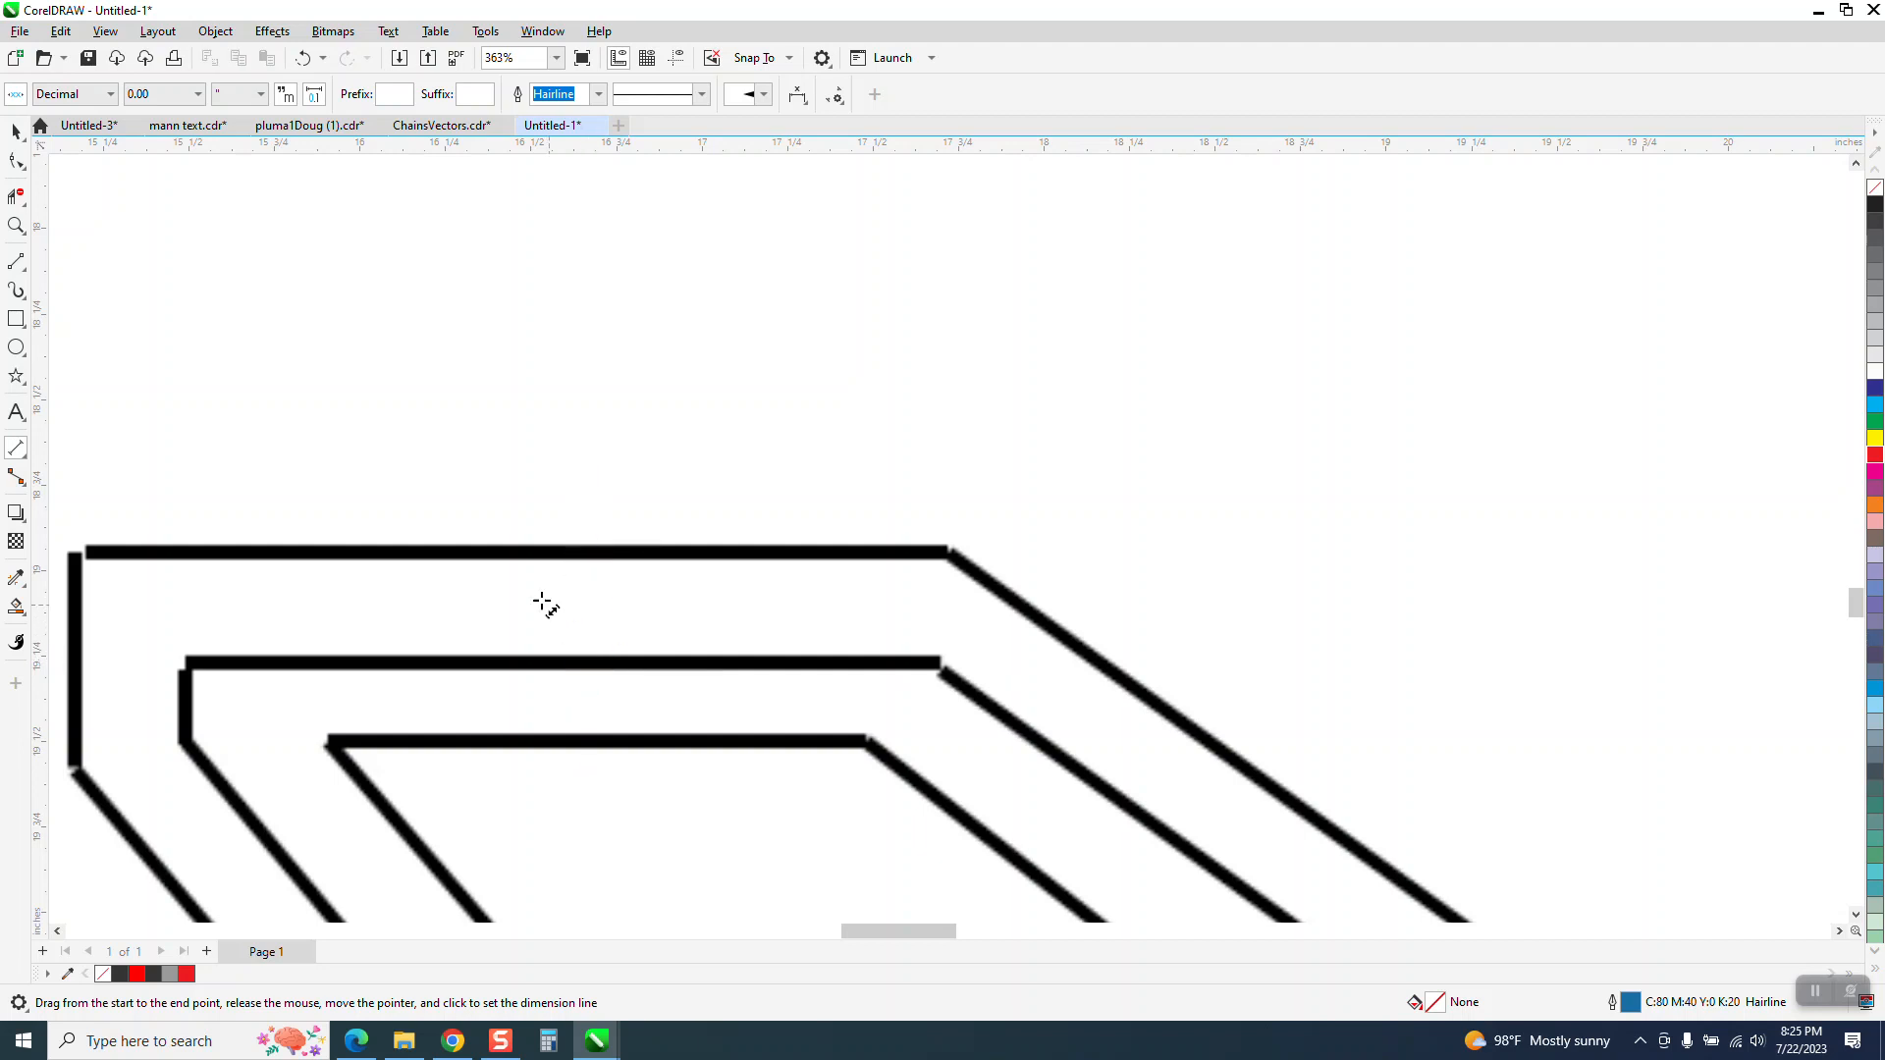
click(16, 131)
Apply a one-step inside contour with a 0.33 inch offset to the red outline above the bitmap
scroll(687, 423, down, 6)
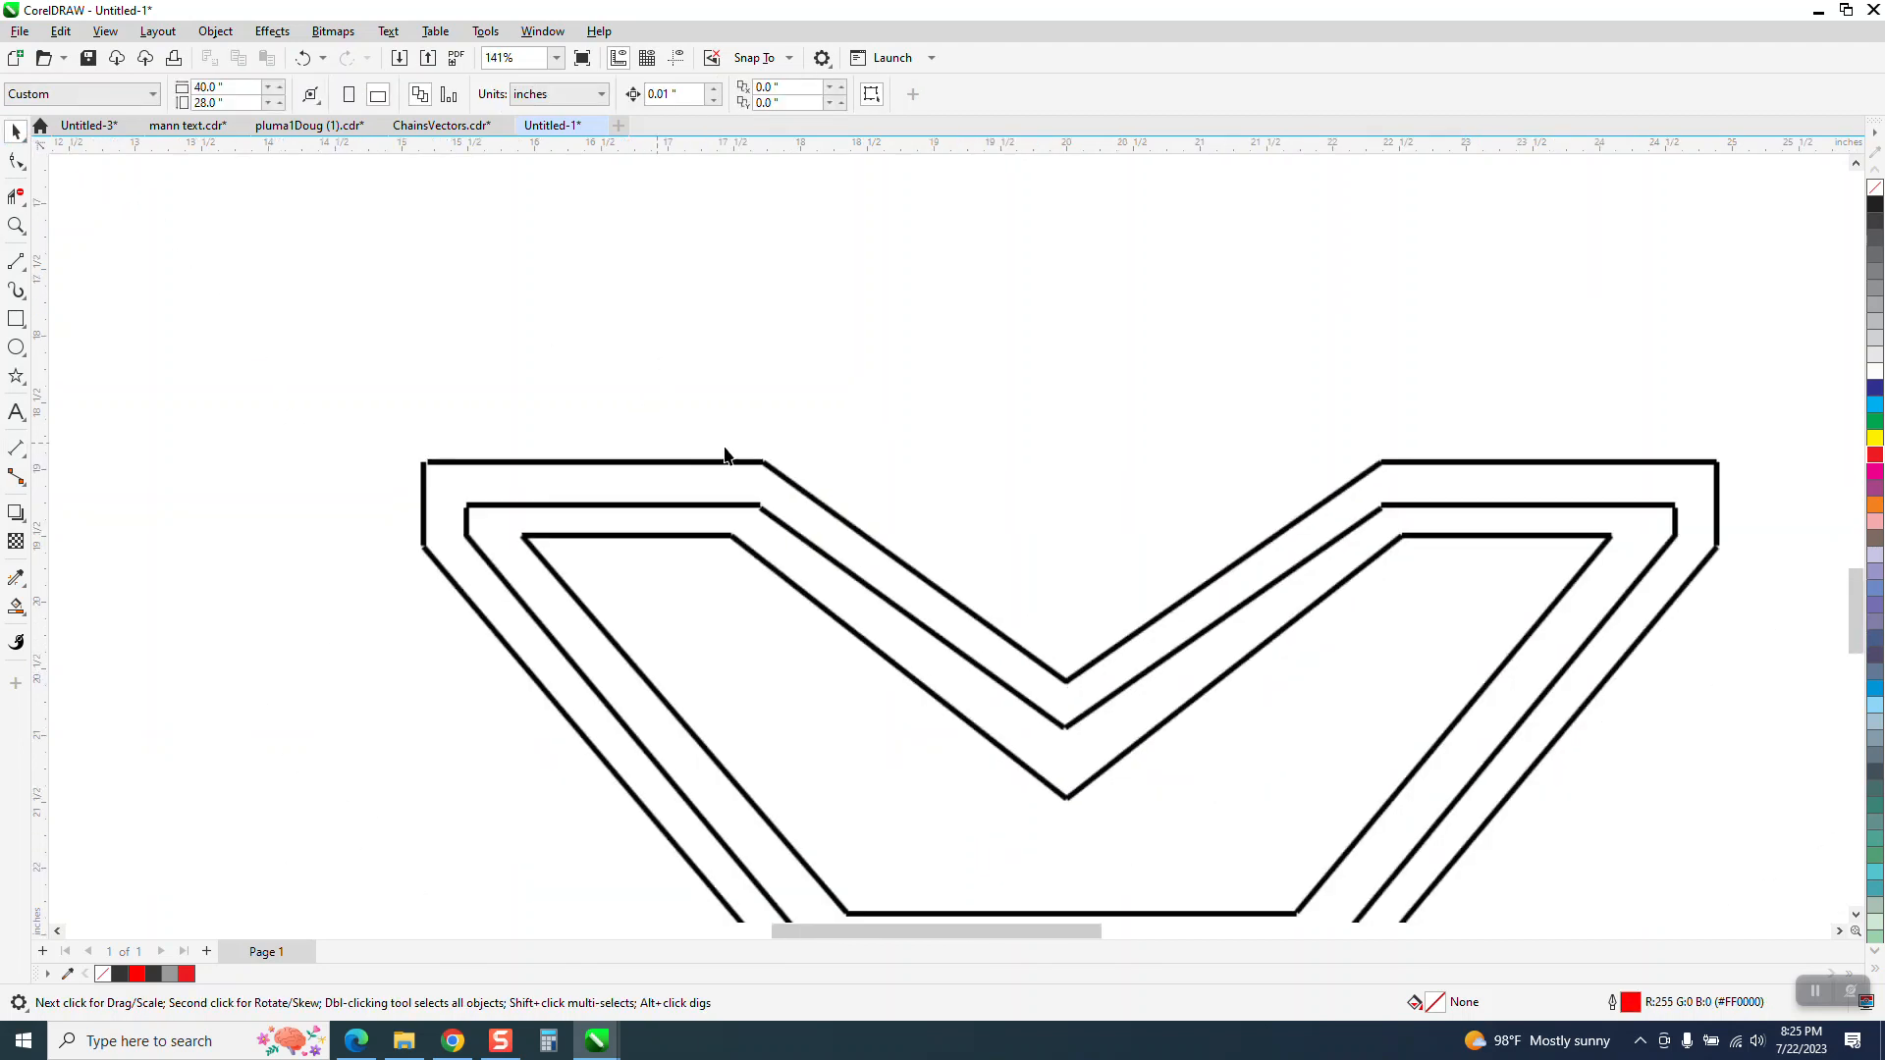
scroll(939, 261, down, 1)
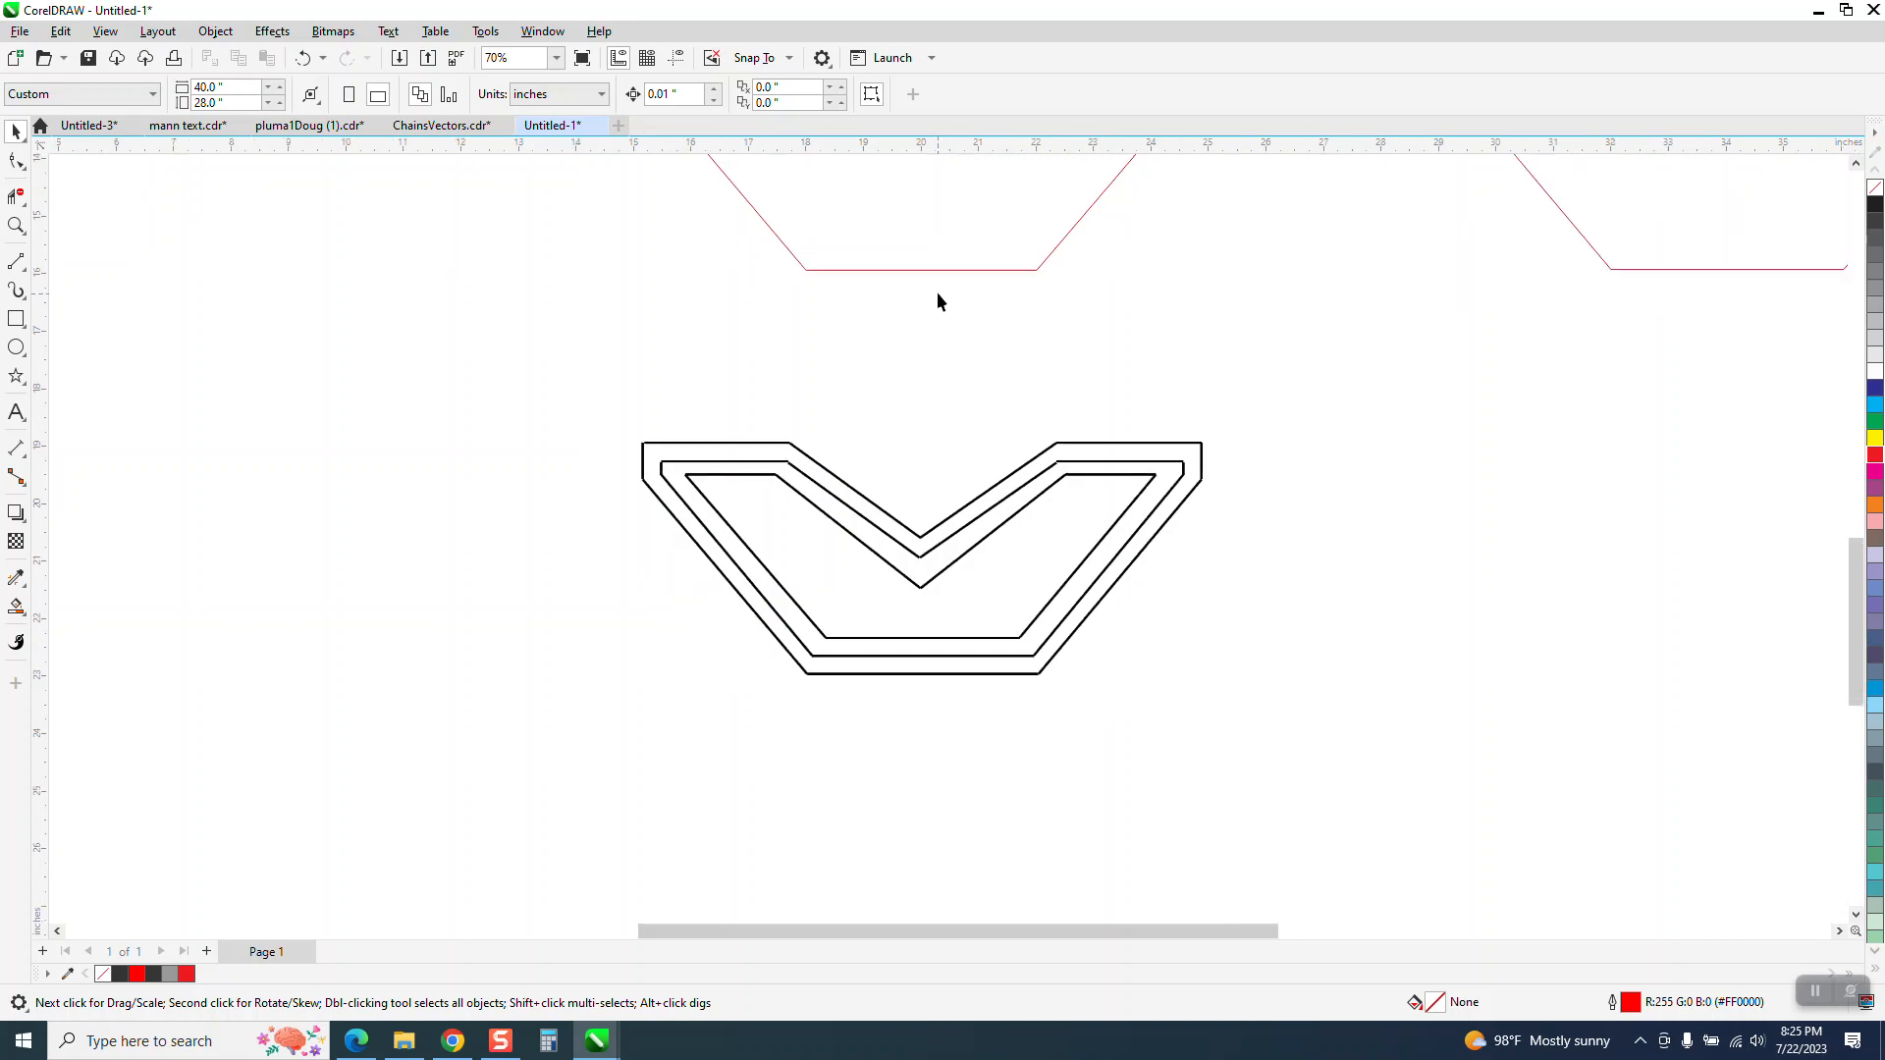
click(938, 257)
scroll(785, 368, down, 3)
click(272, 30)
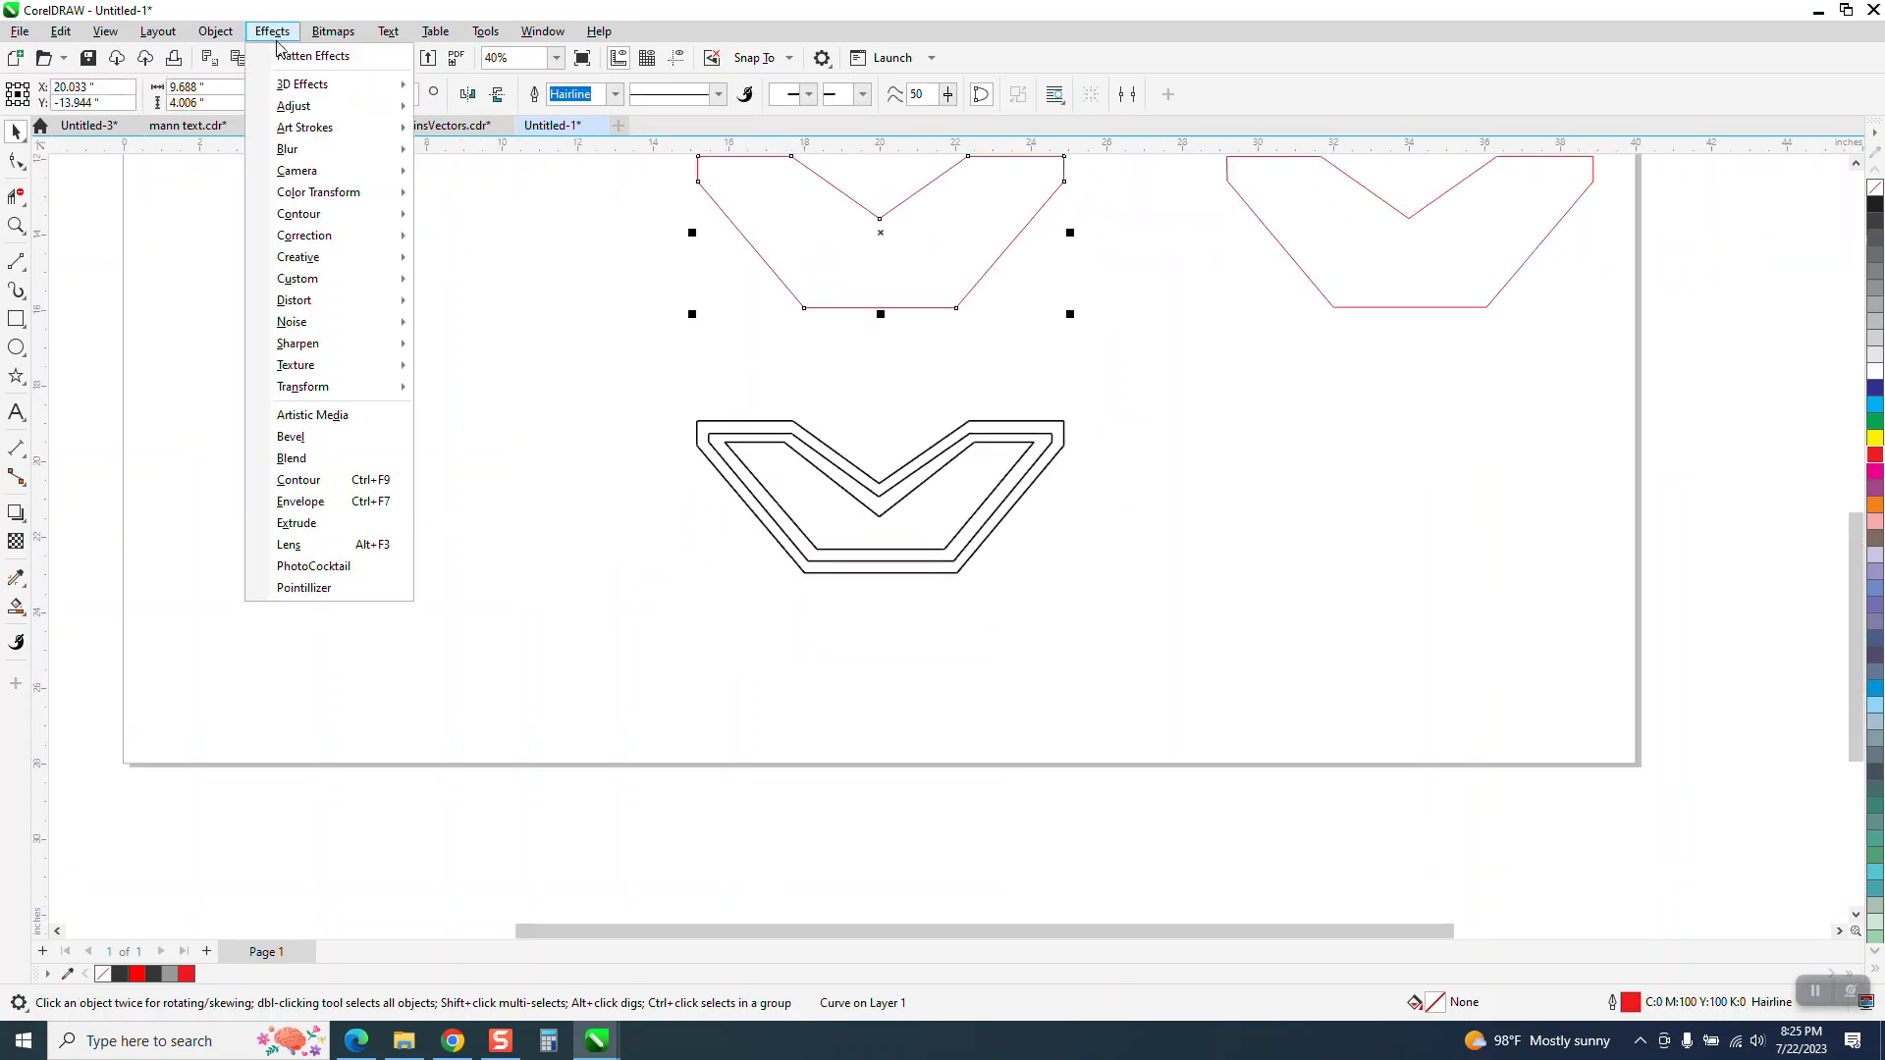
click(312, 477)
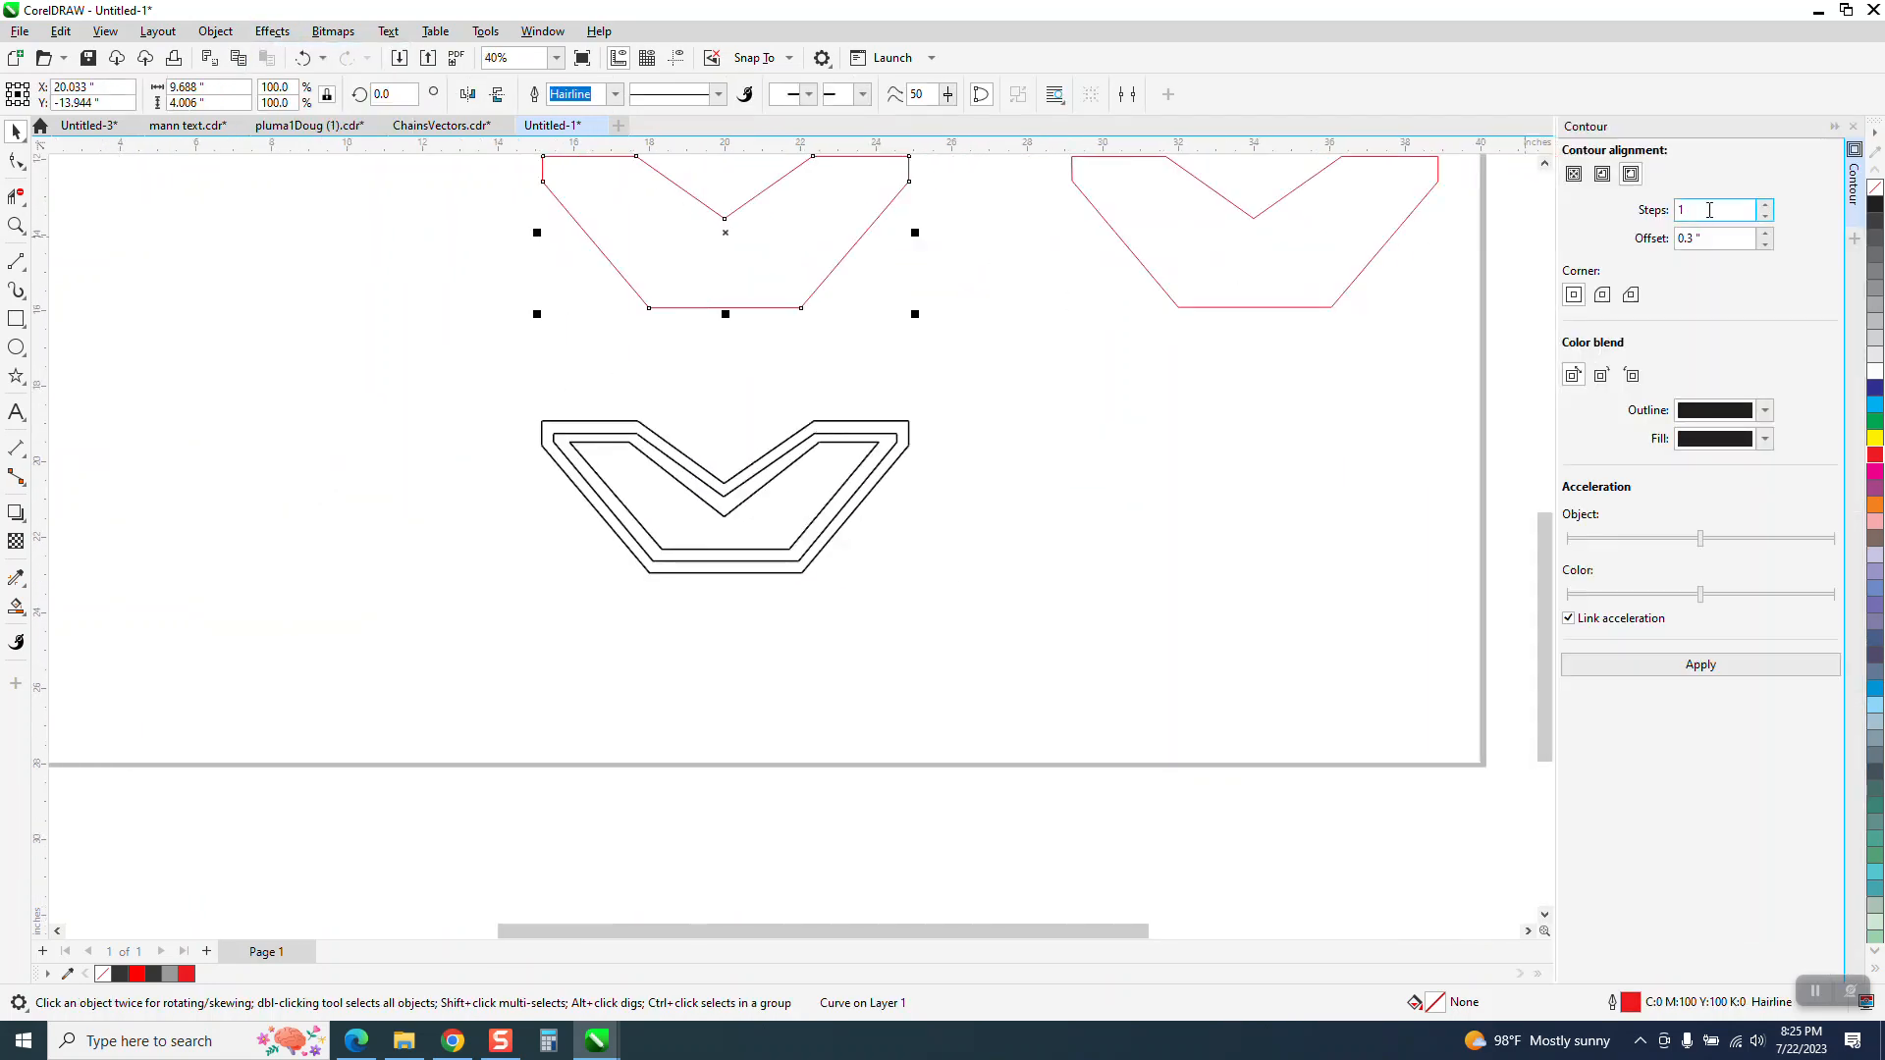
click(1604, 174)
text(.33)
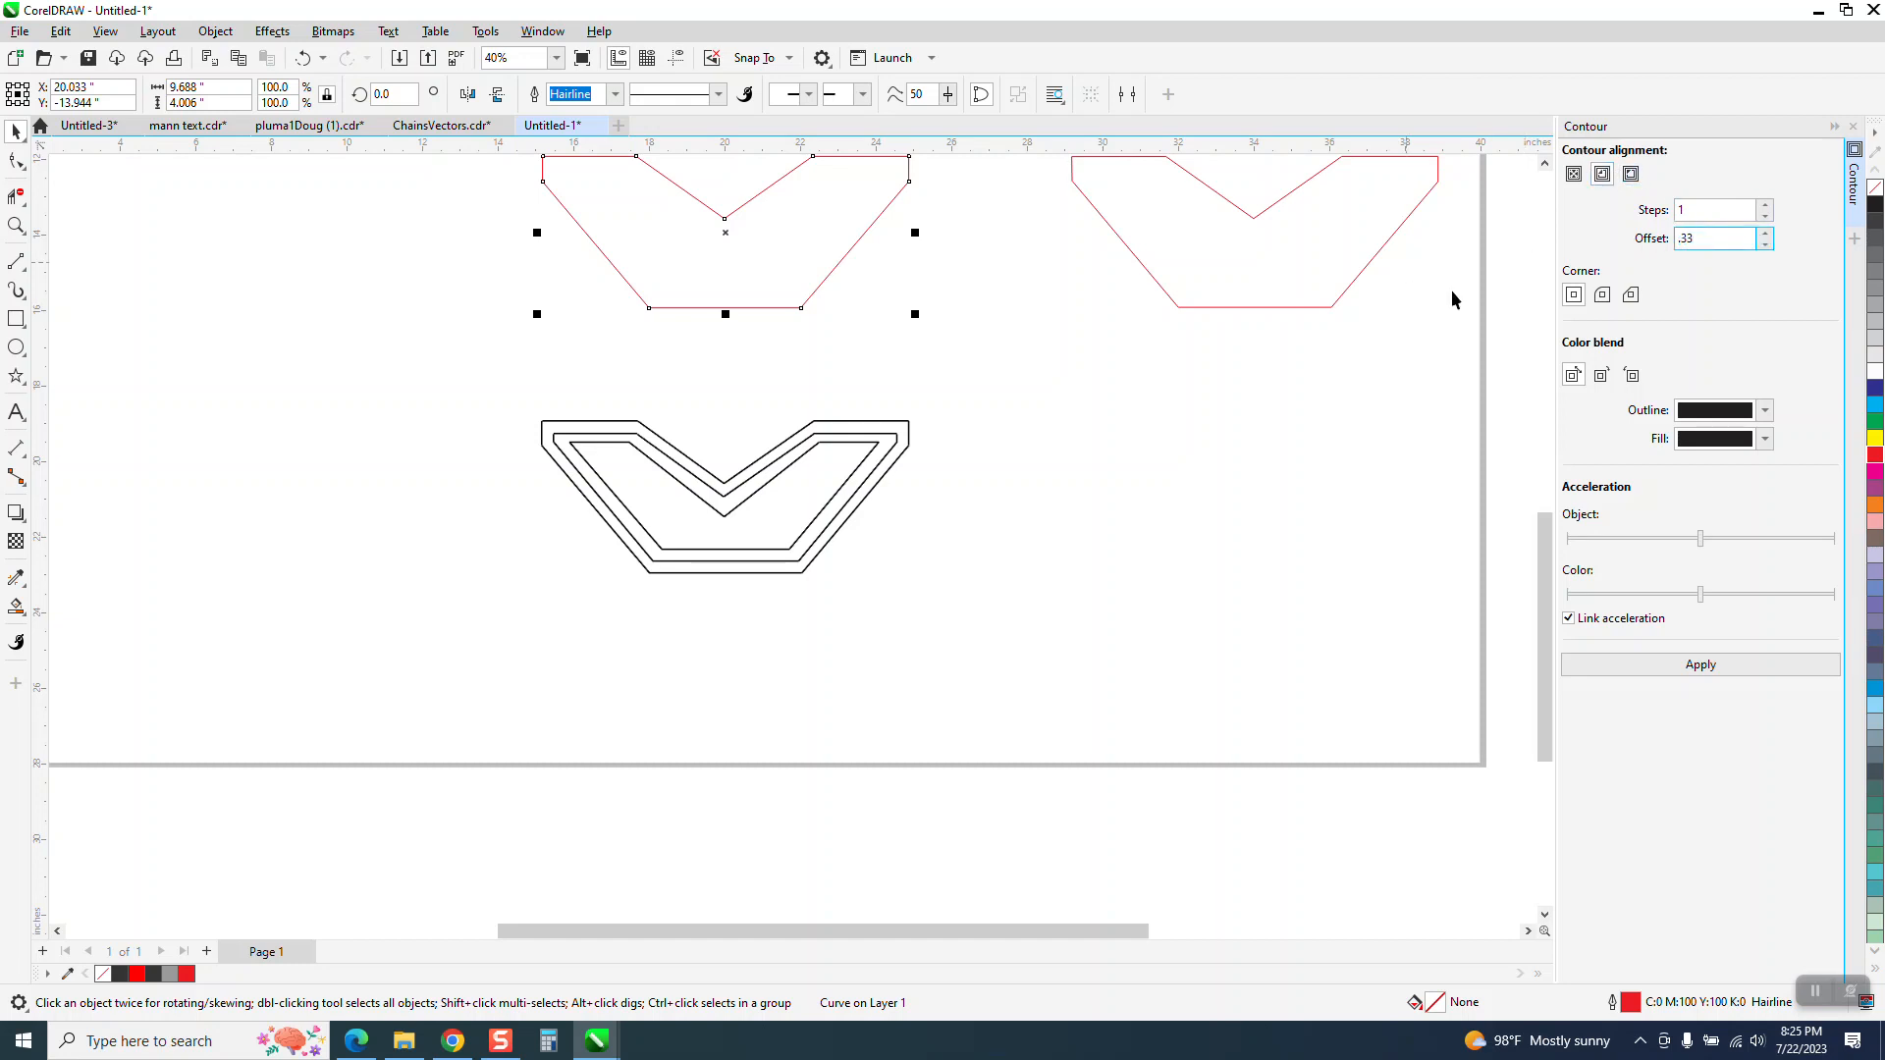
click(1674, 676)
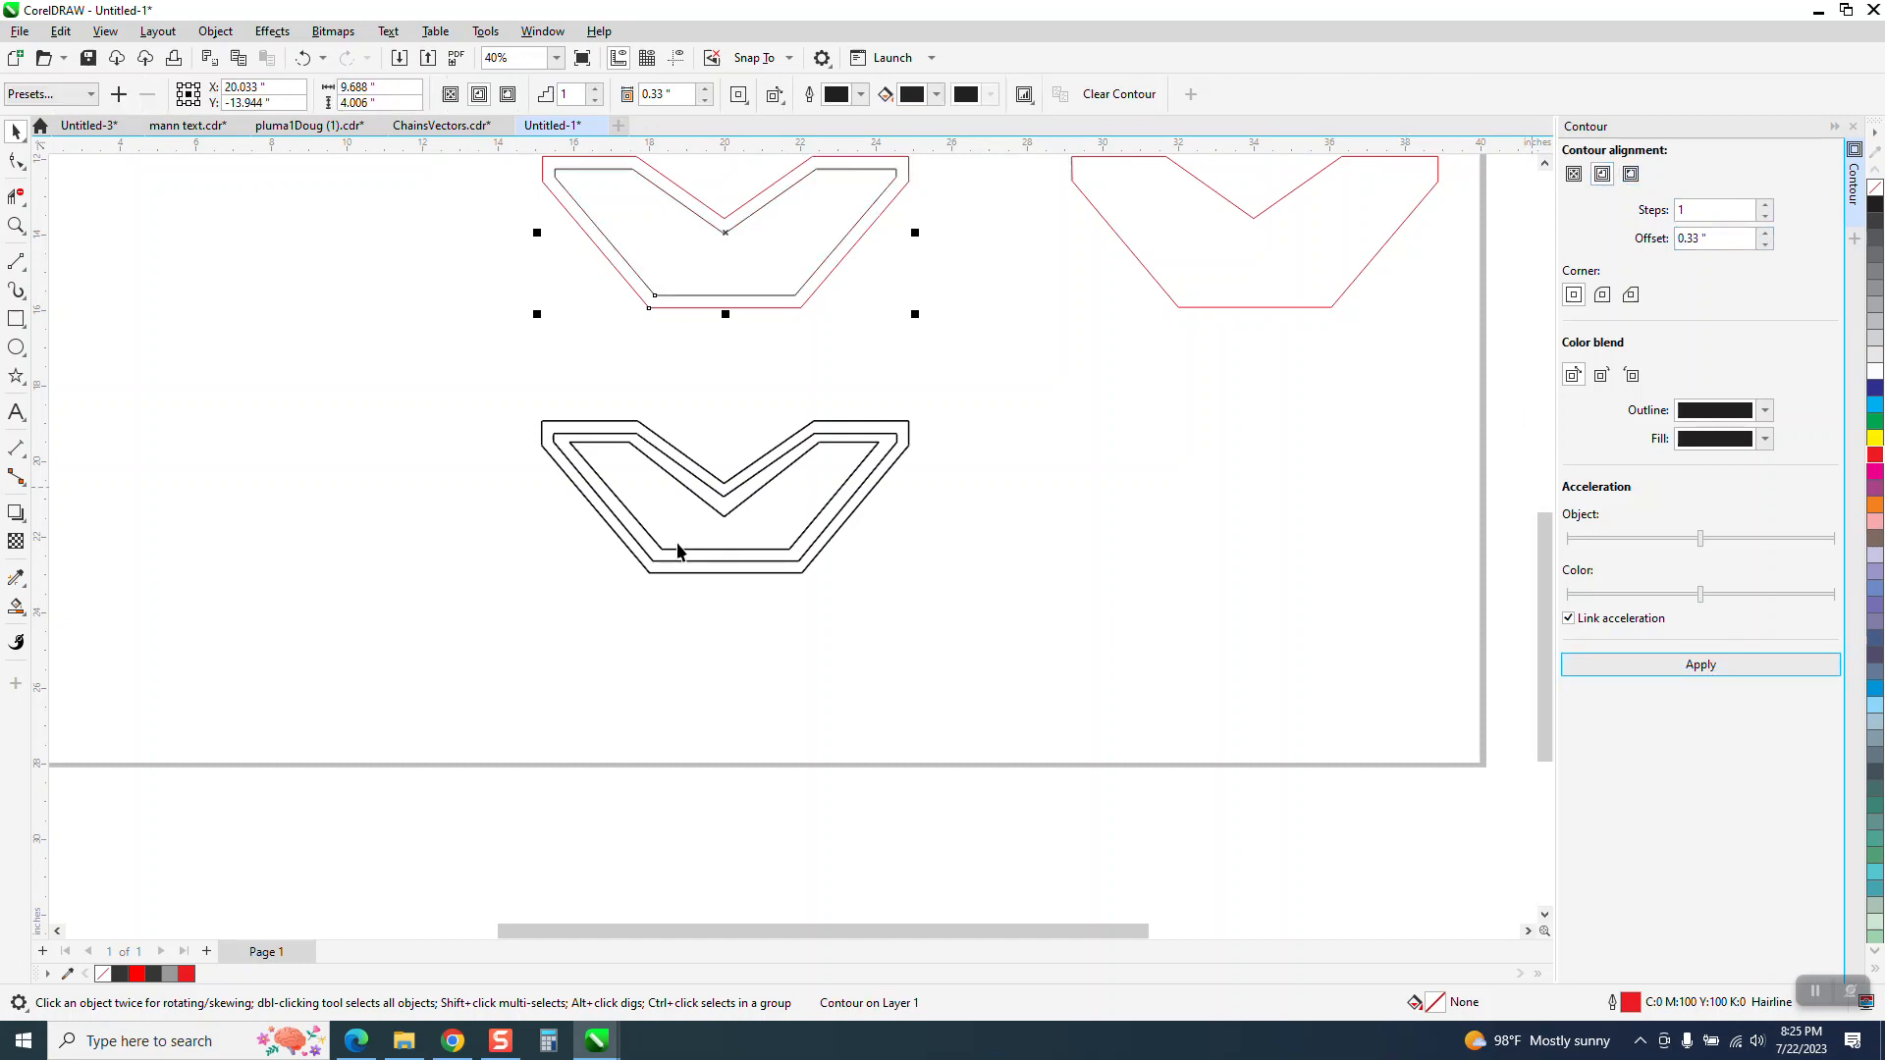
Undo the one-step contour and apply an inside contour with 2 steps and a 0.33 inch offset instead
click(16, 225)
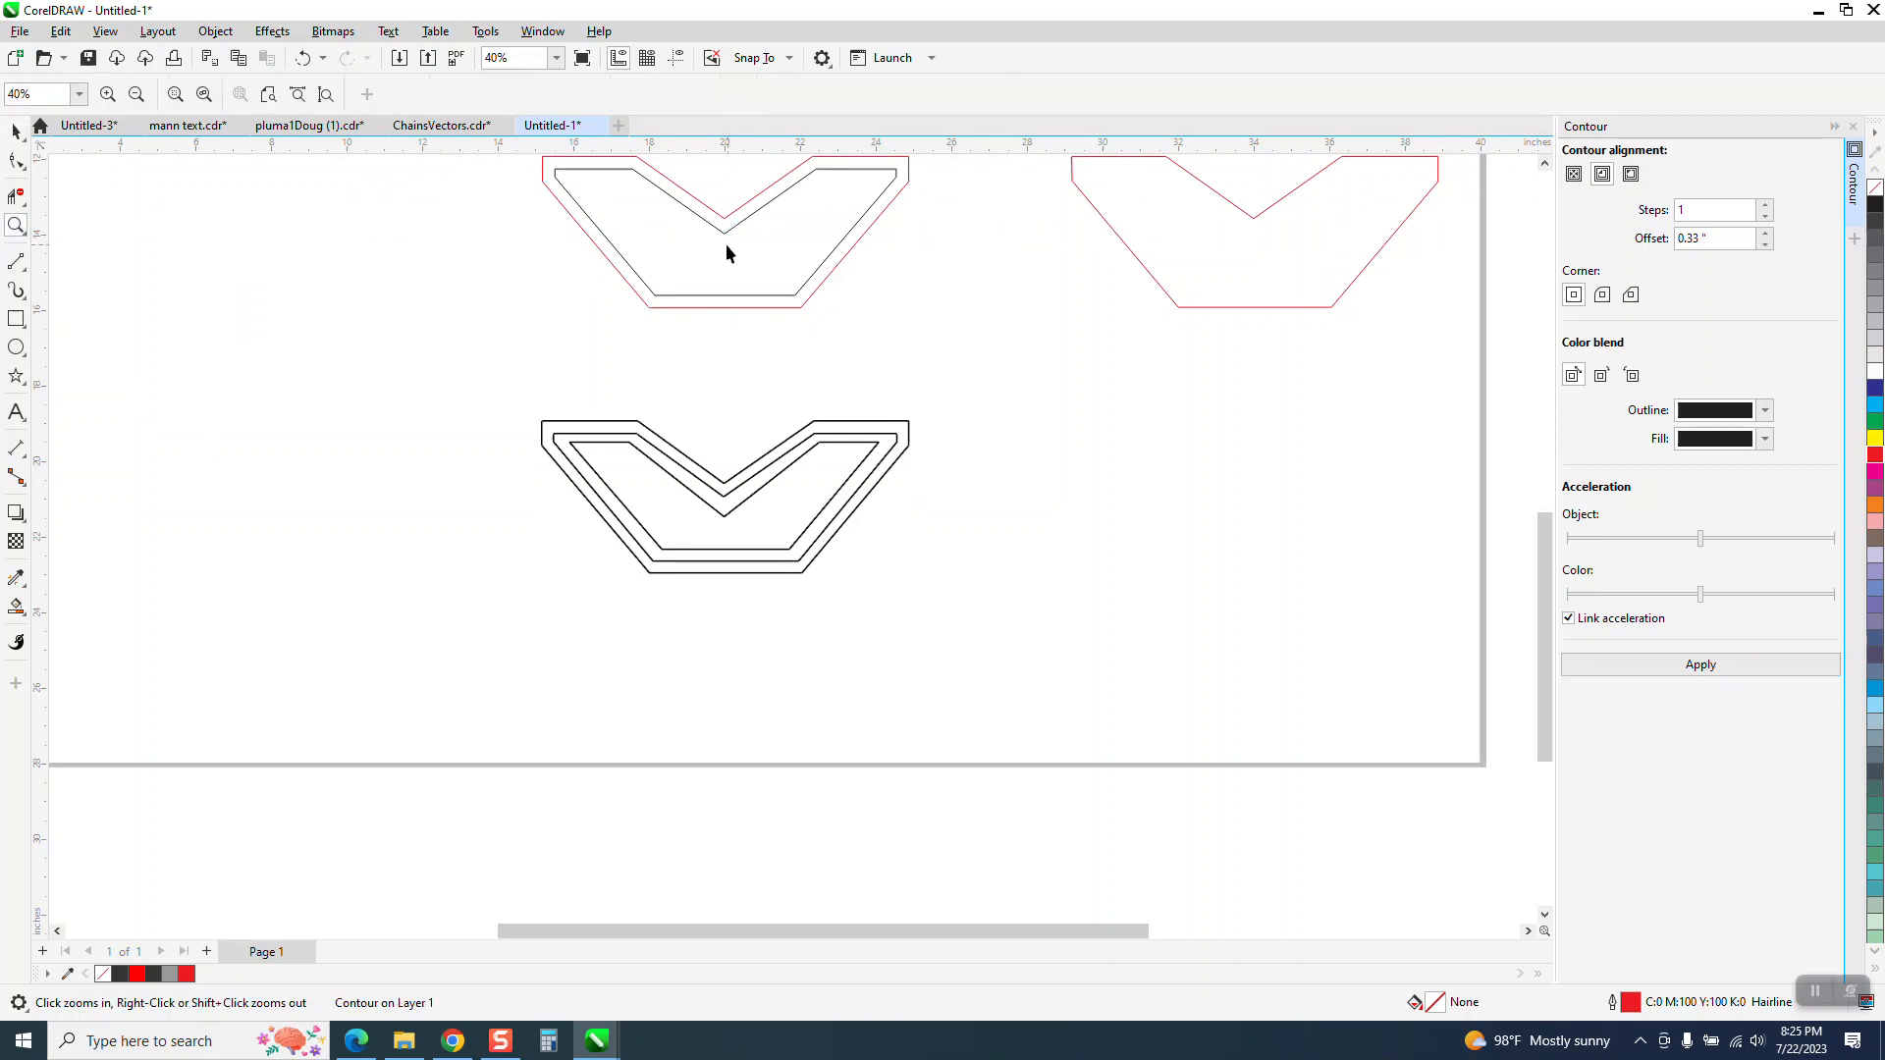
scroll(682, 332, down, 1)
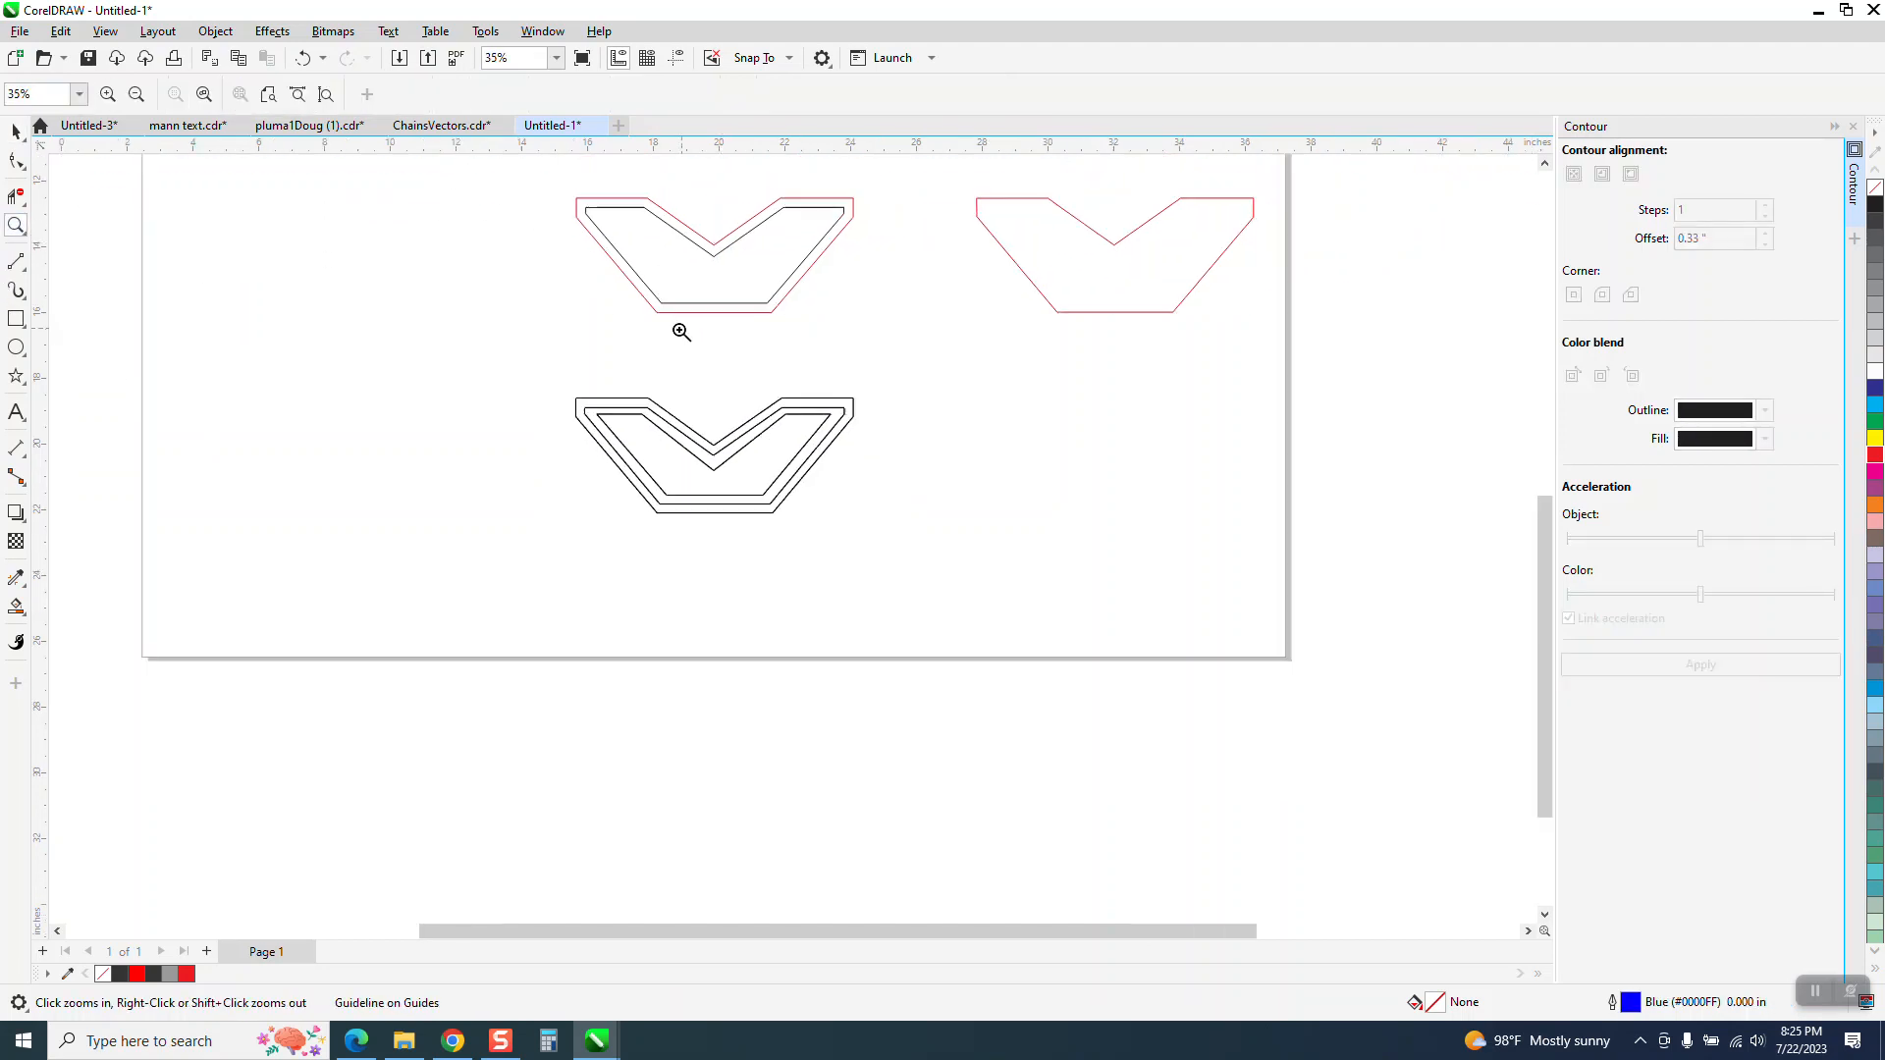
drag(564, 173, 934, 332)
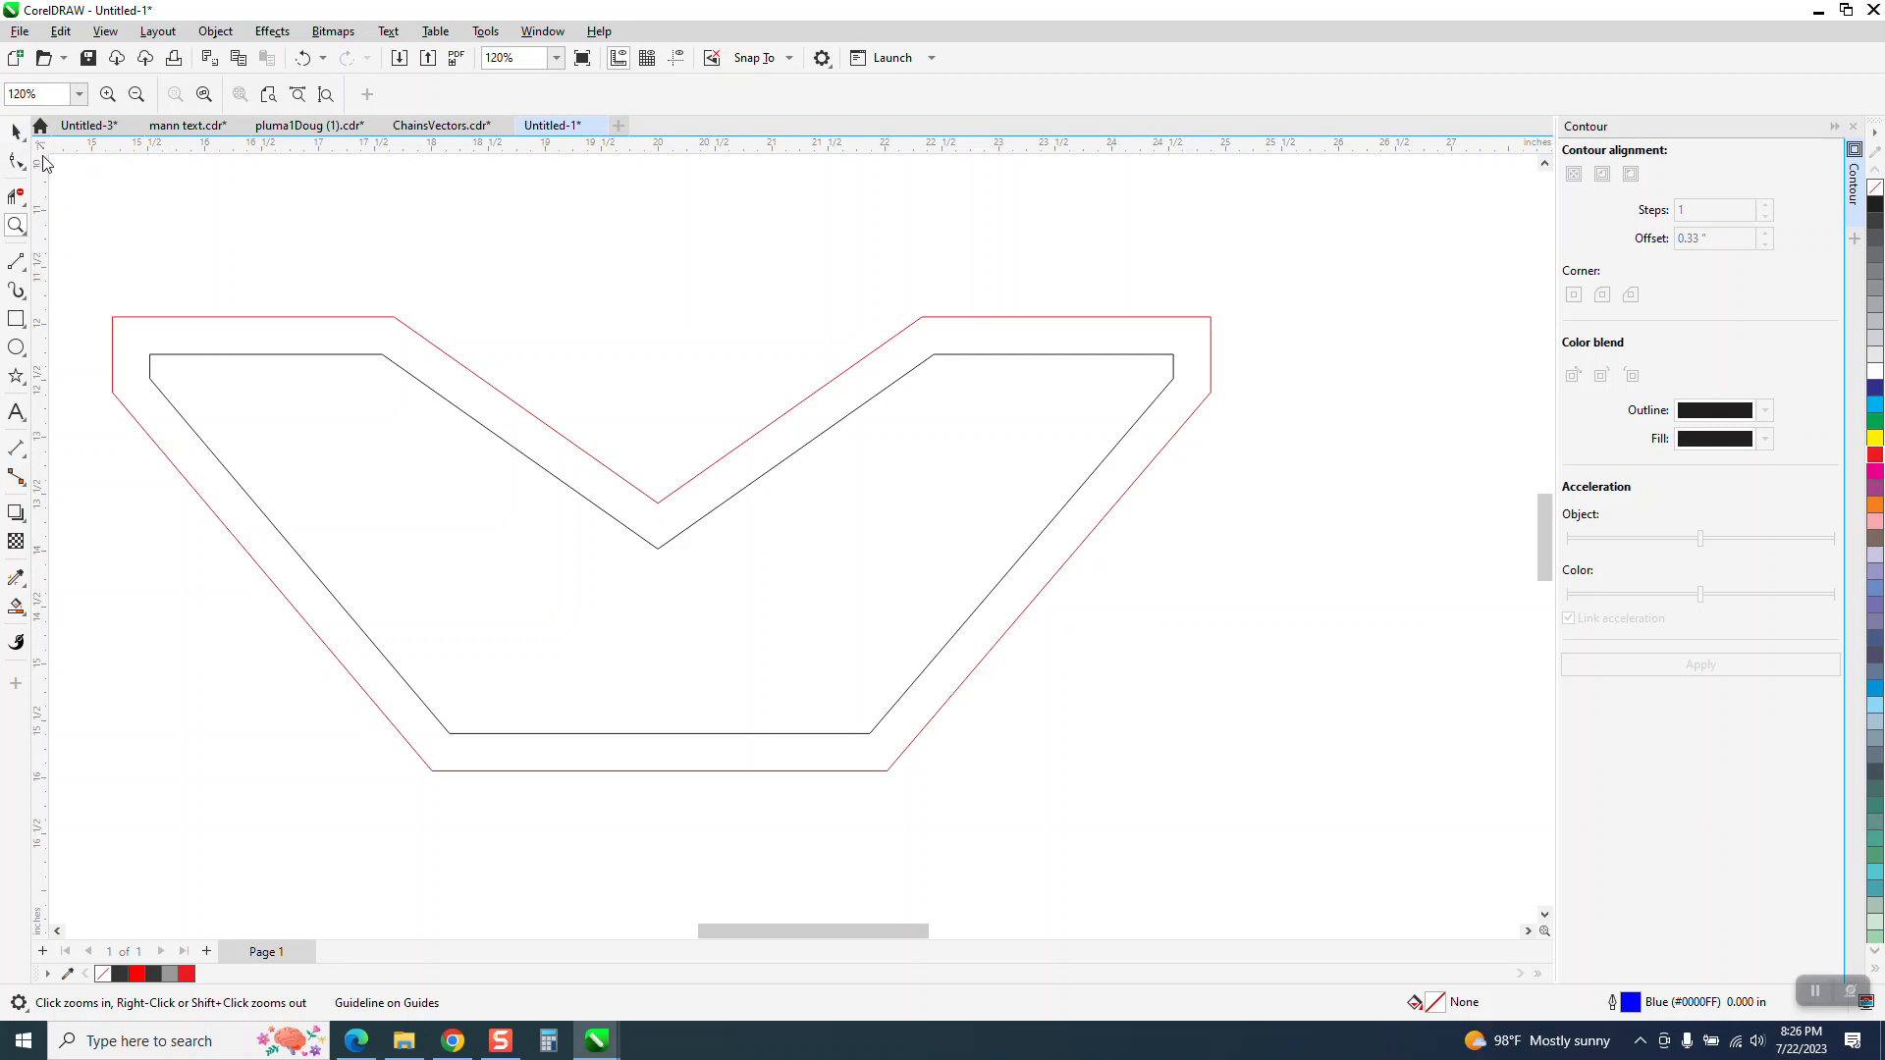
key(space)
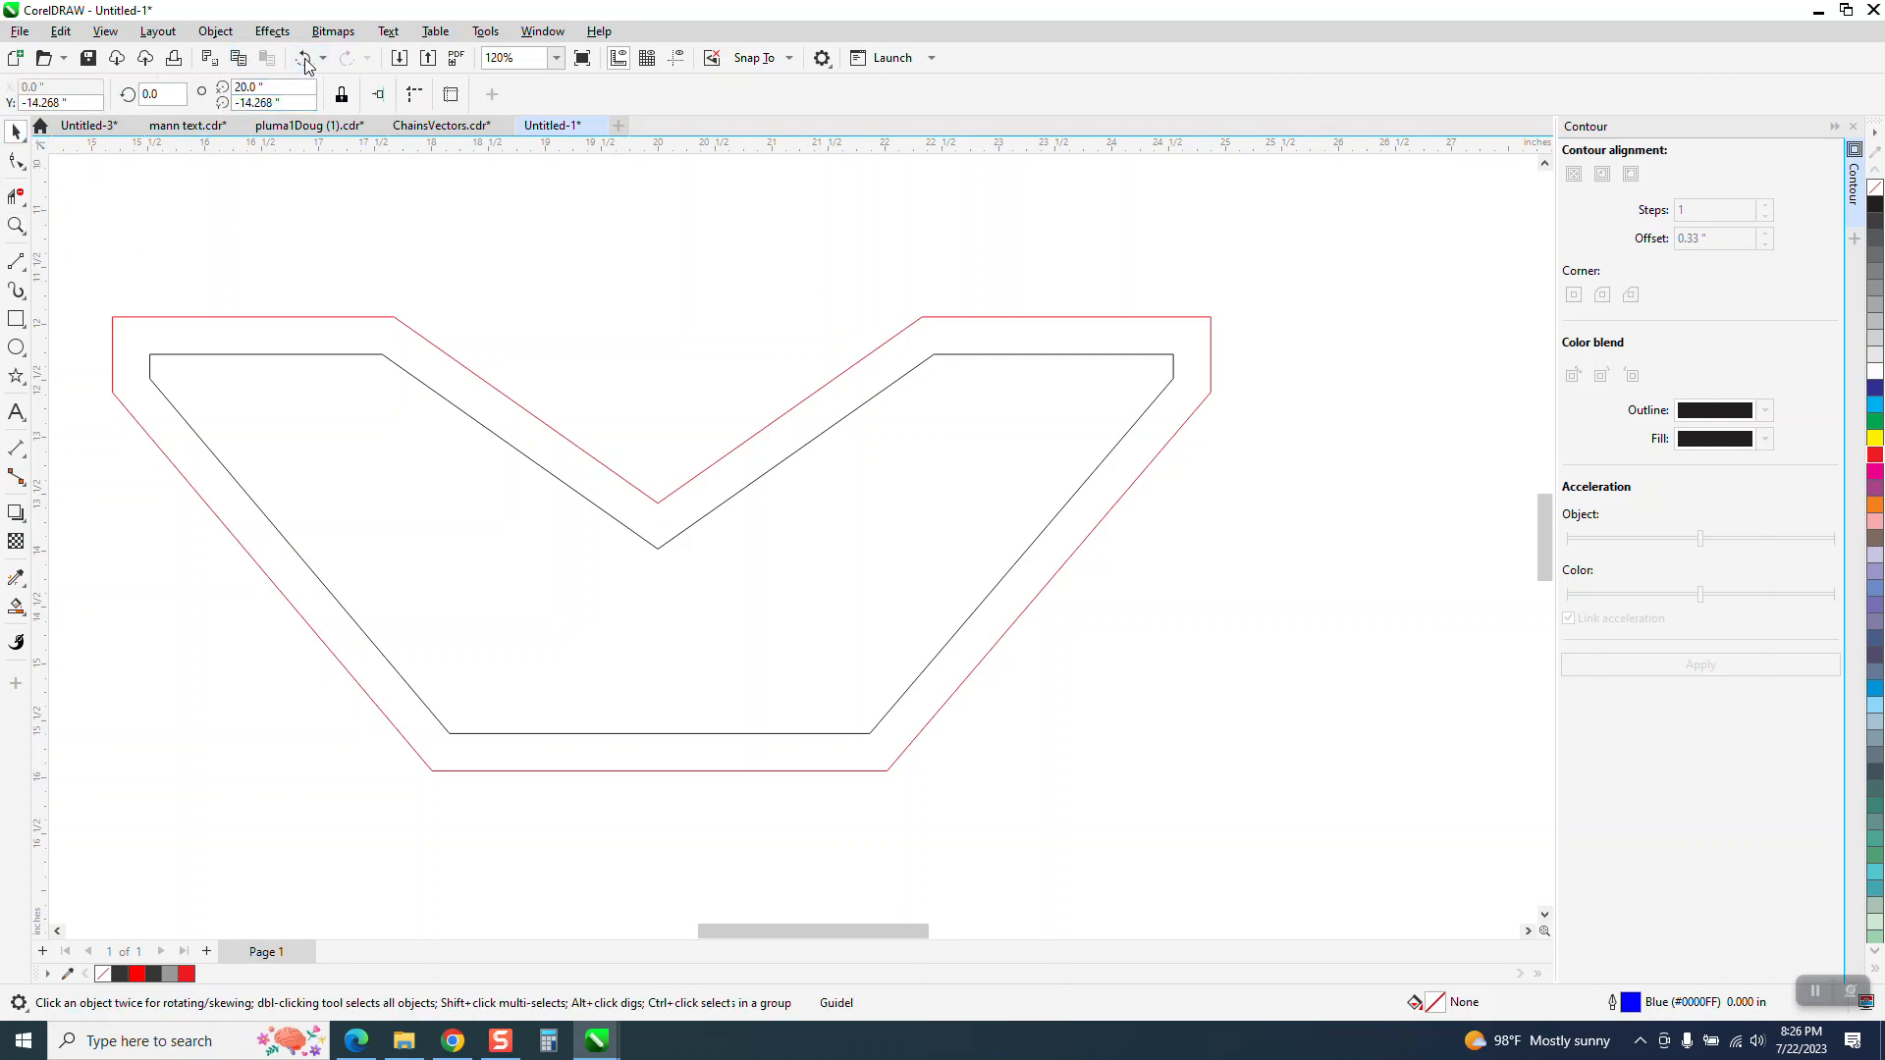
click(305, 60)
click(306, 60)
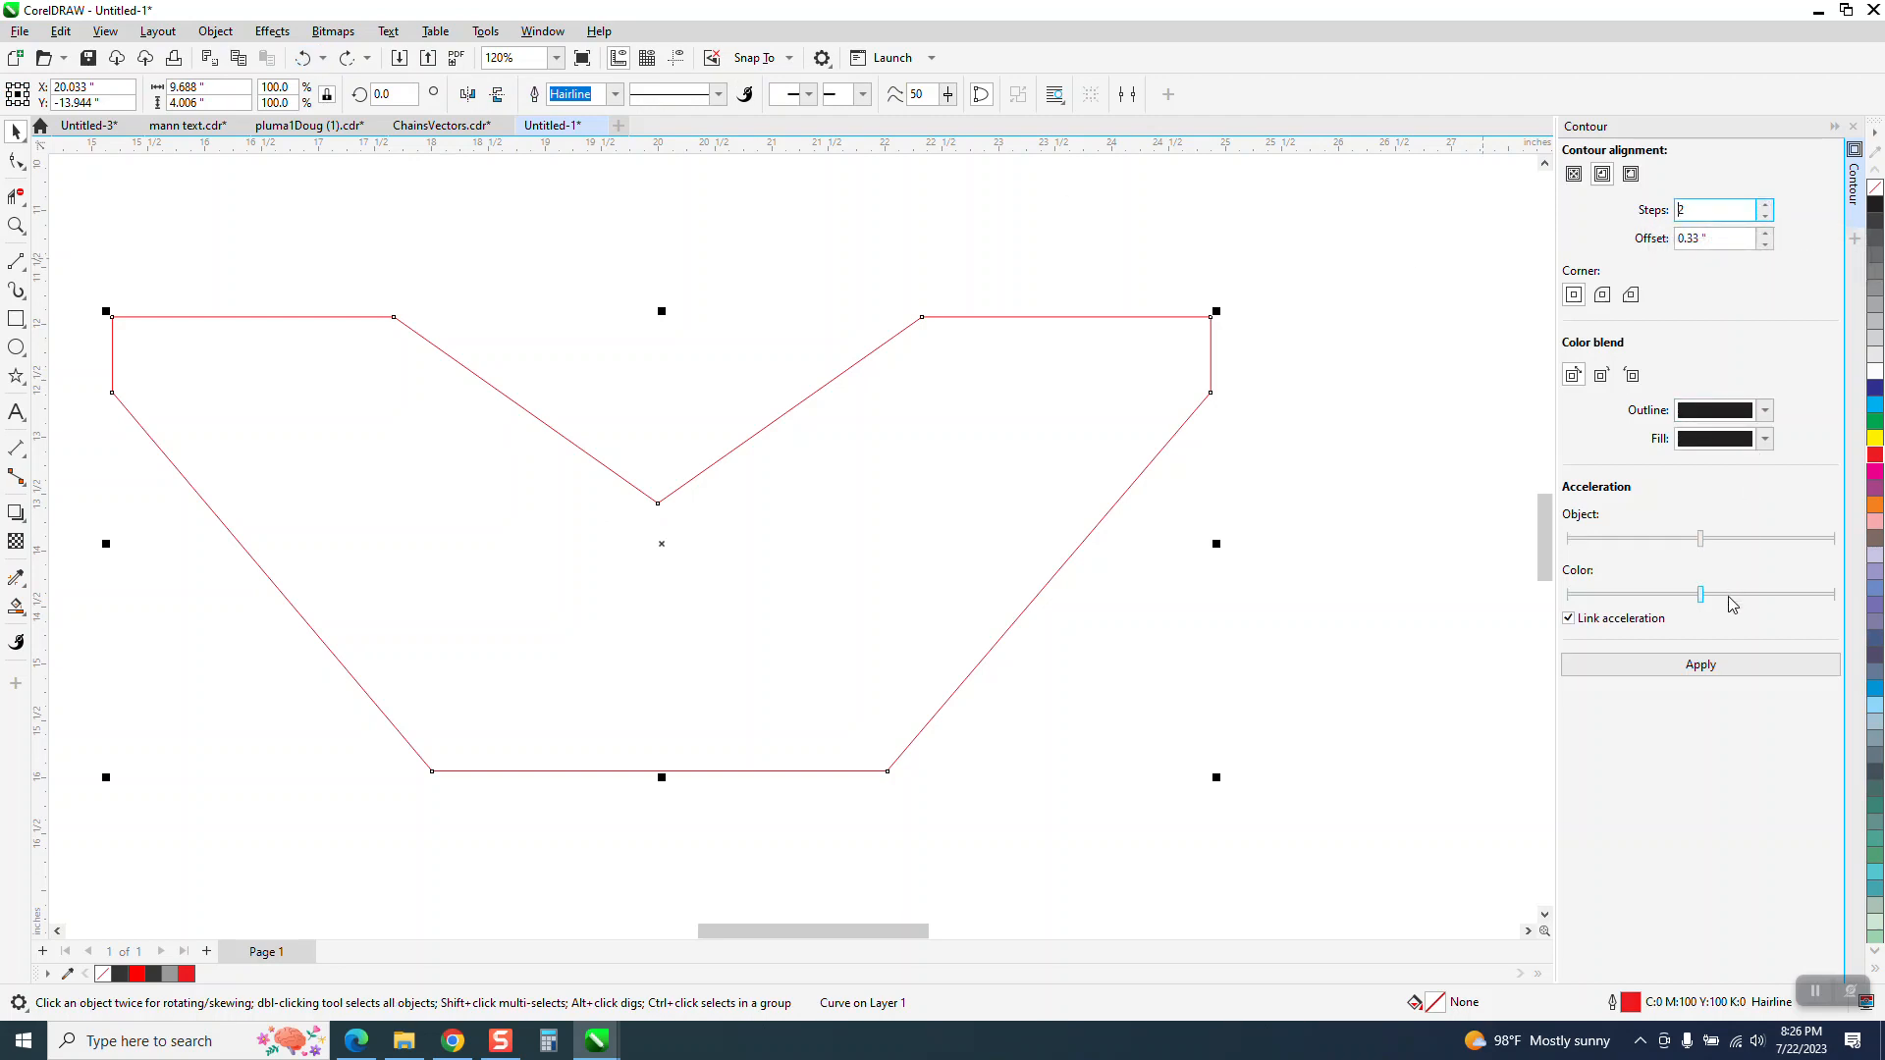
click(1710, 668)
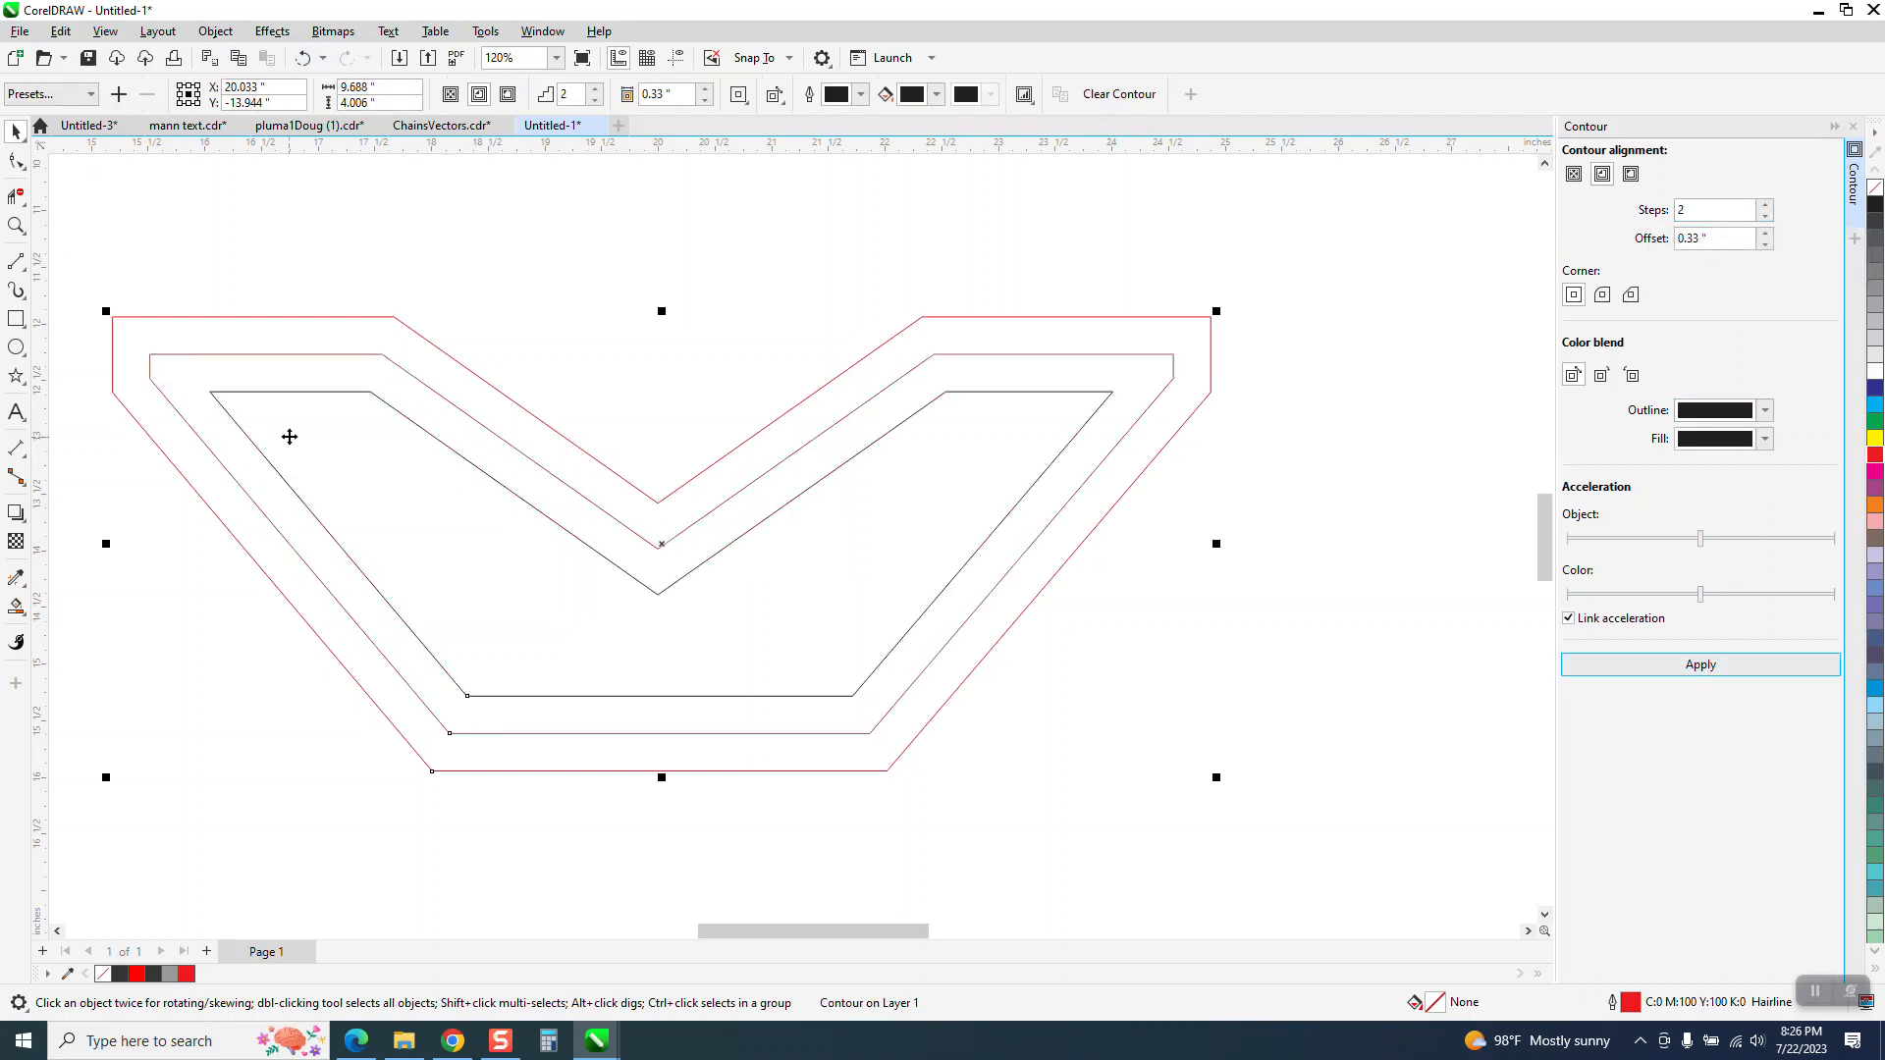
Use Smart Fill on the innermost contour region to create a separate gray shape with no outline
scroll(285, 422, down, 4)
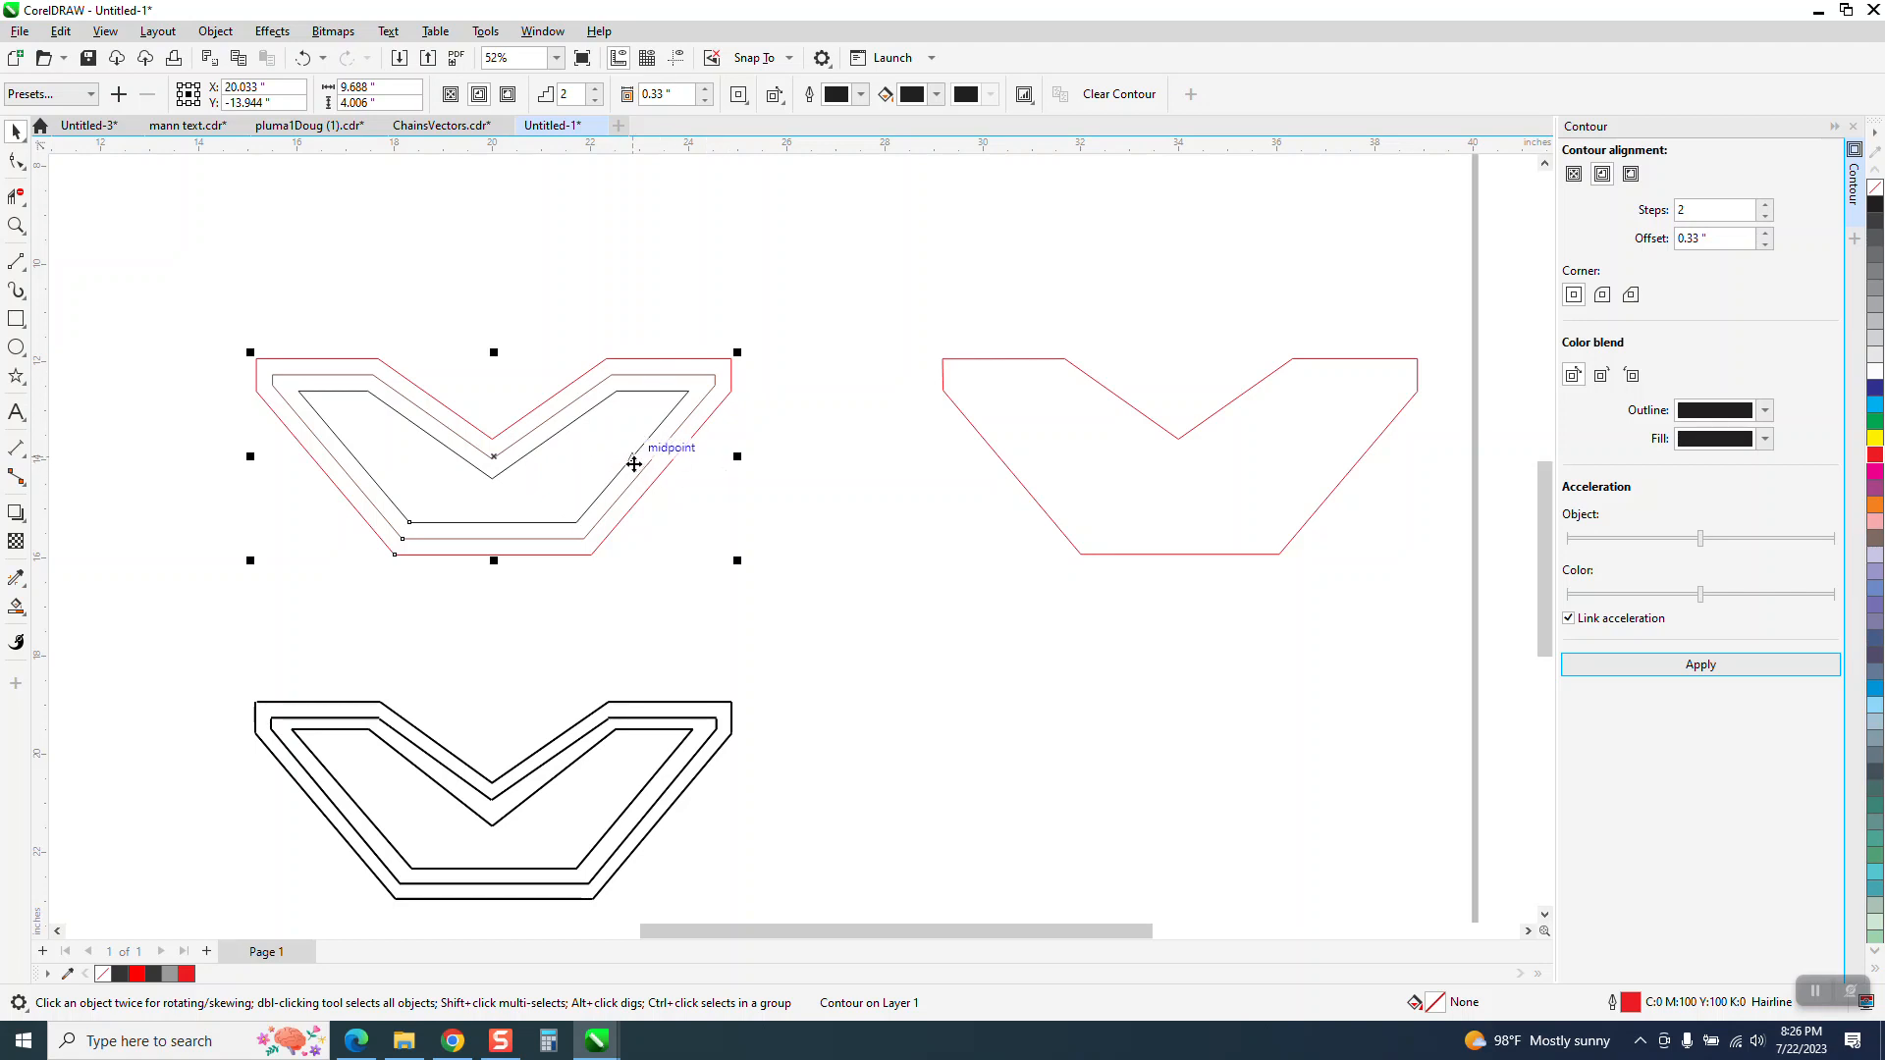
click(16, 131)
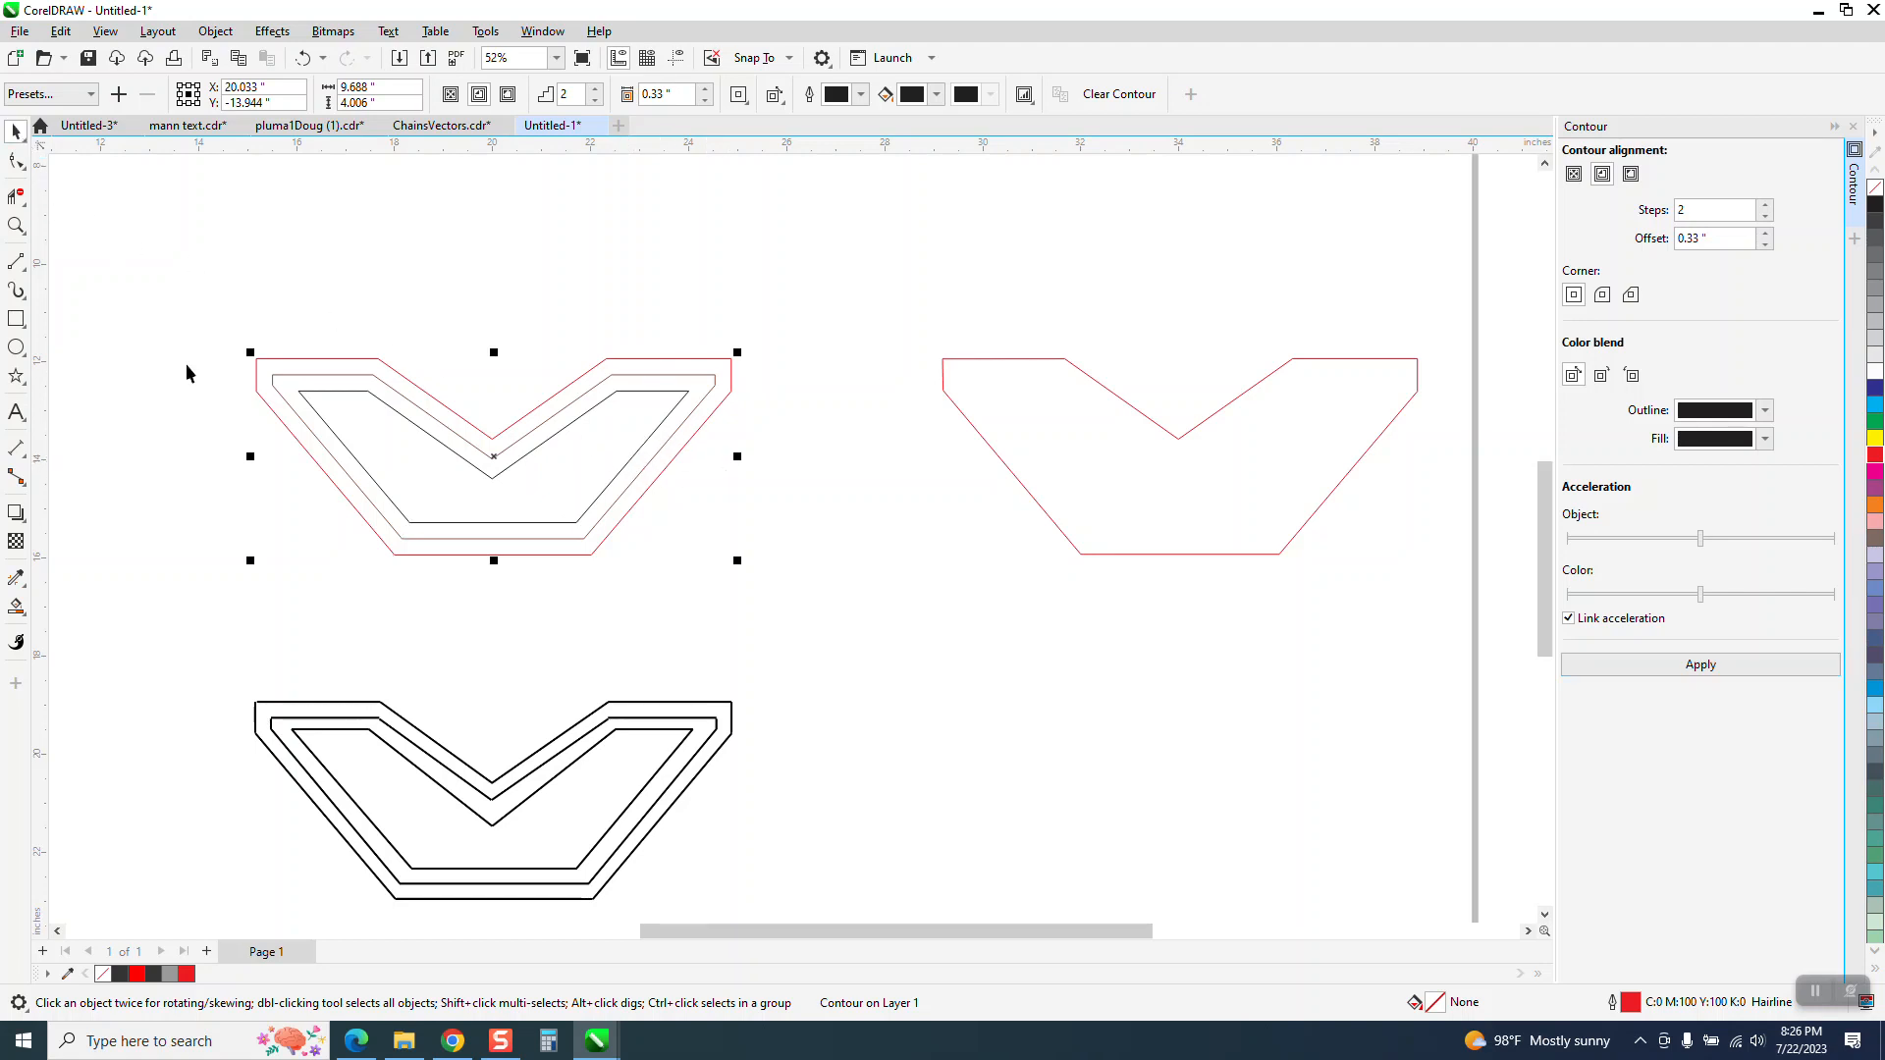
click(22, 599)
click(497, 495)
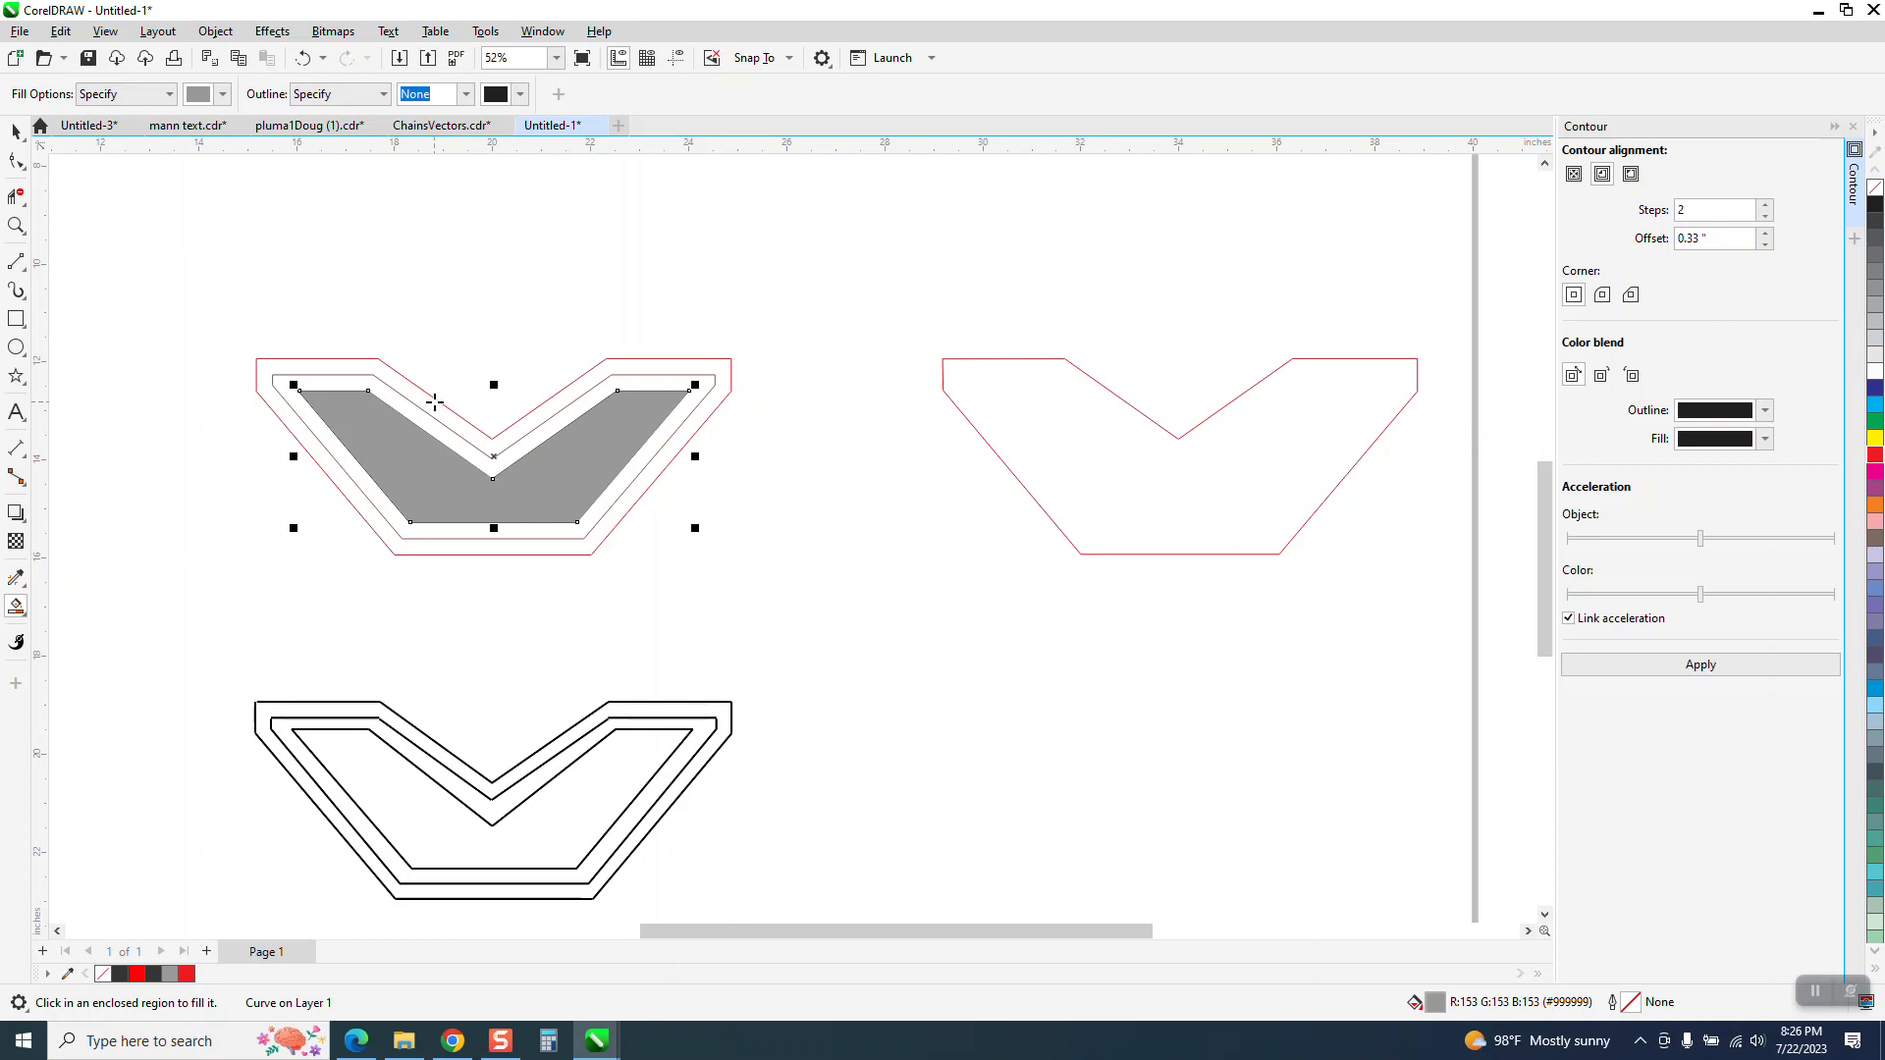
Set the nudge distance to 7 inches and nudge the gray shape up once, clear of the contoured outline
click(13, 131)
click(700, 282)
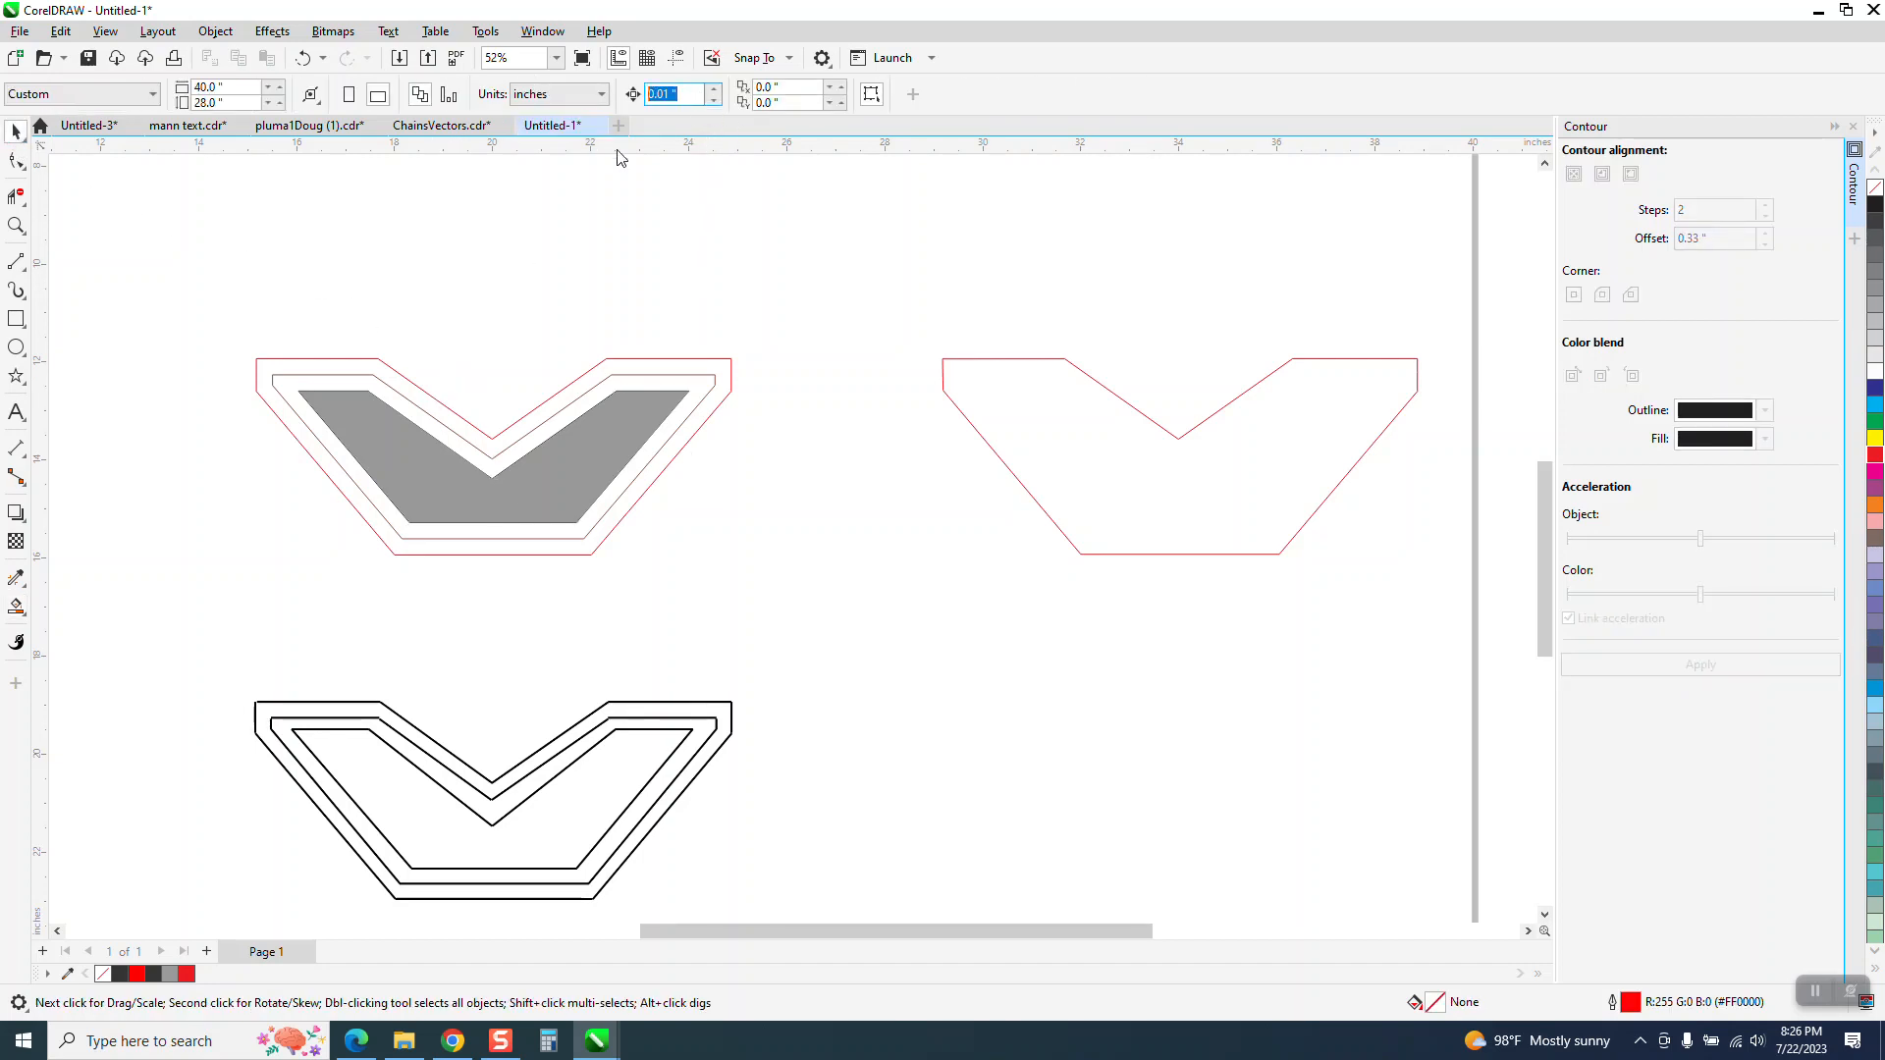
text(7)
click(595, 443)
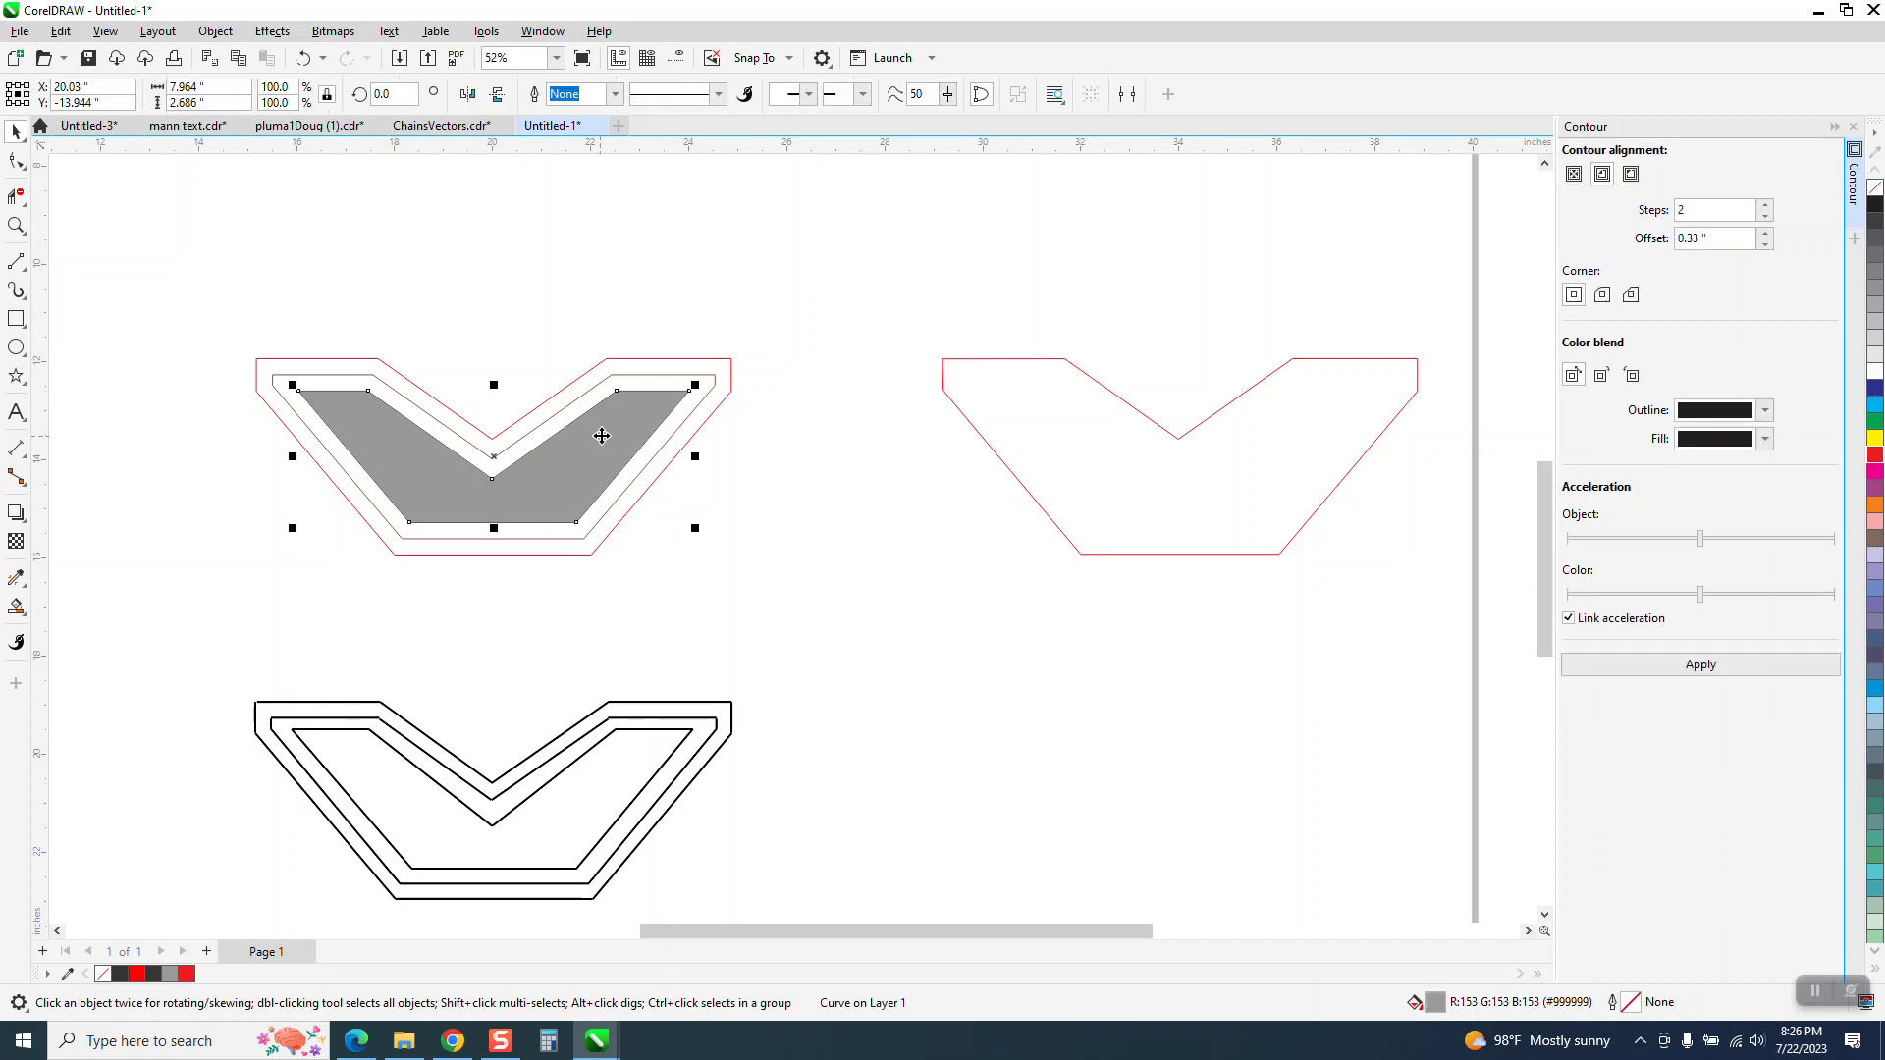
key(Up)
Give the gray shape no fill and a black outline, and apply a 2-step outside contour with a 0.33 inch offset
scroll(648, 612, down, 2)
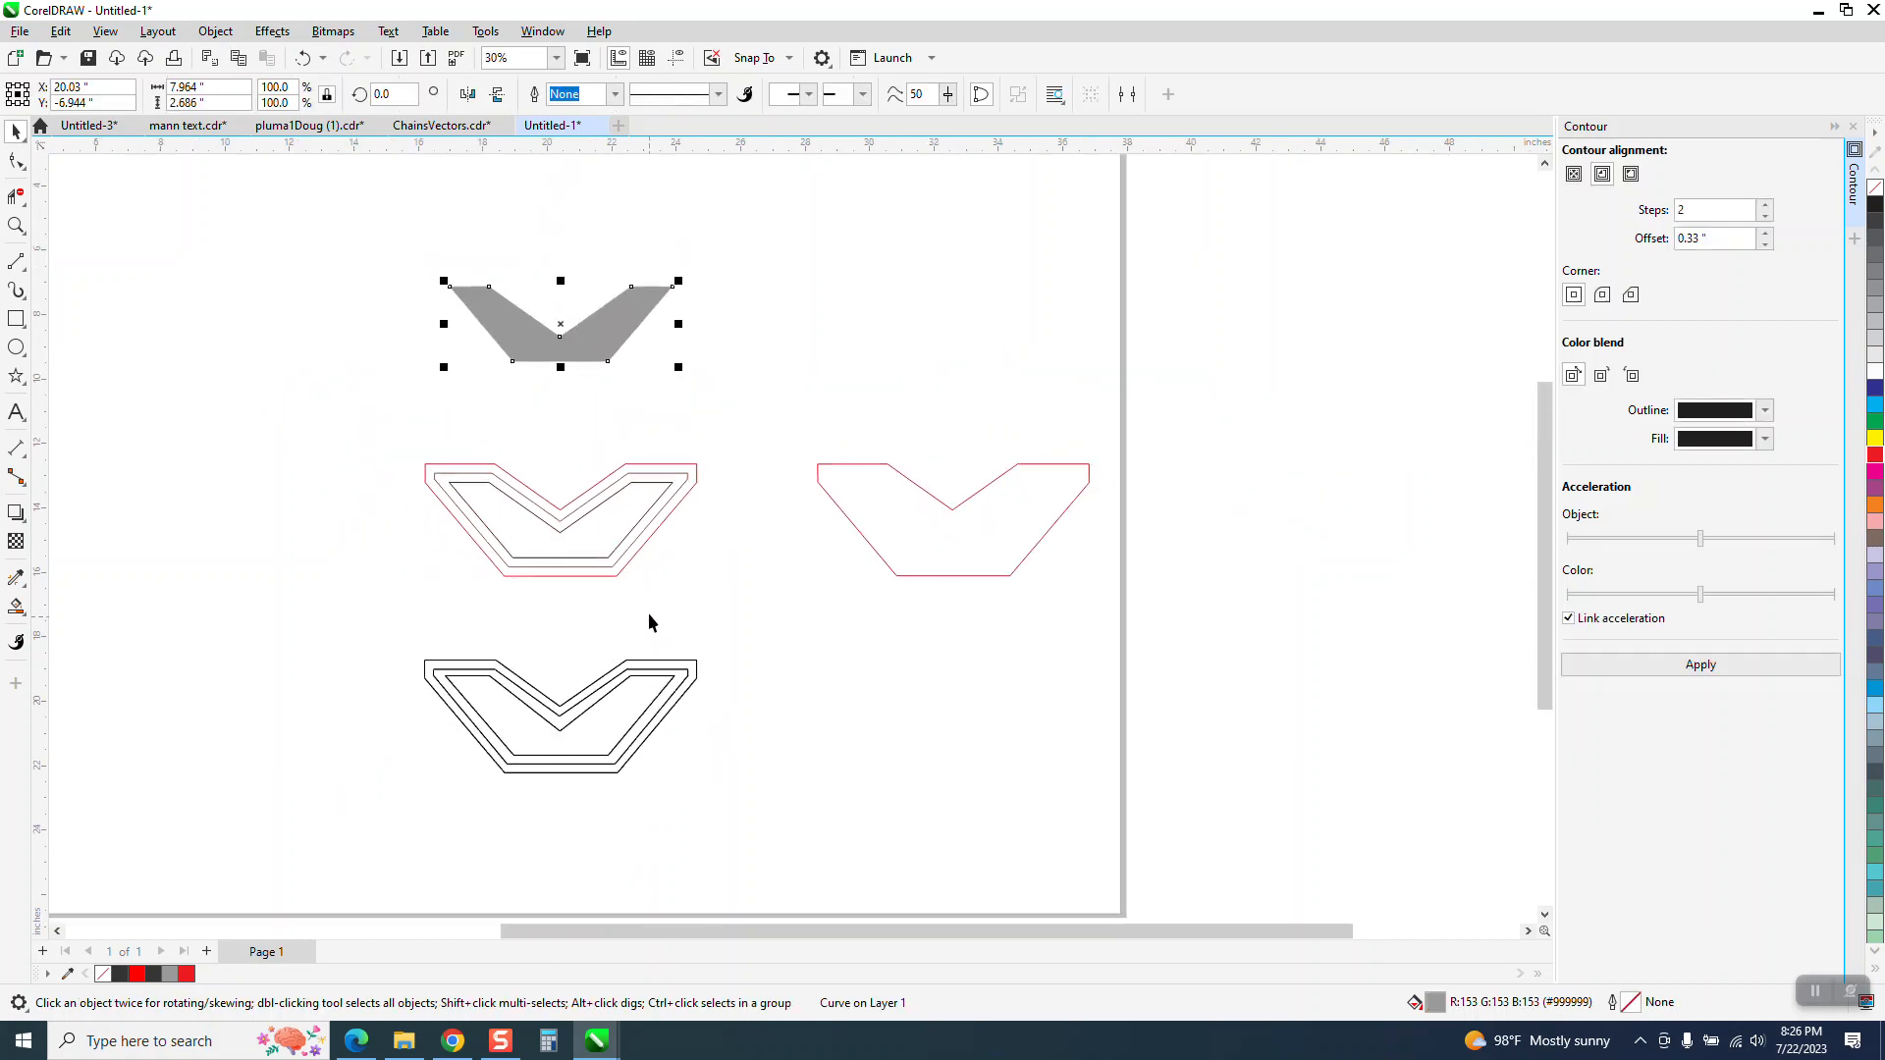
click(1875, 187)
right_click(1876, 204)
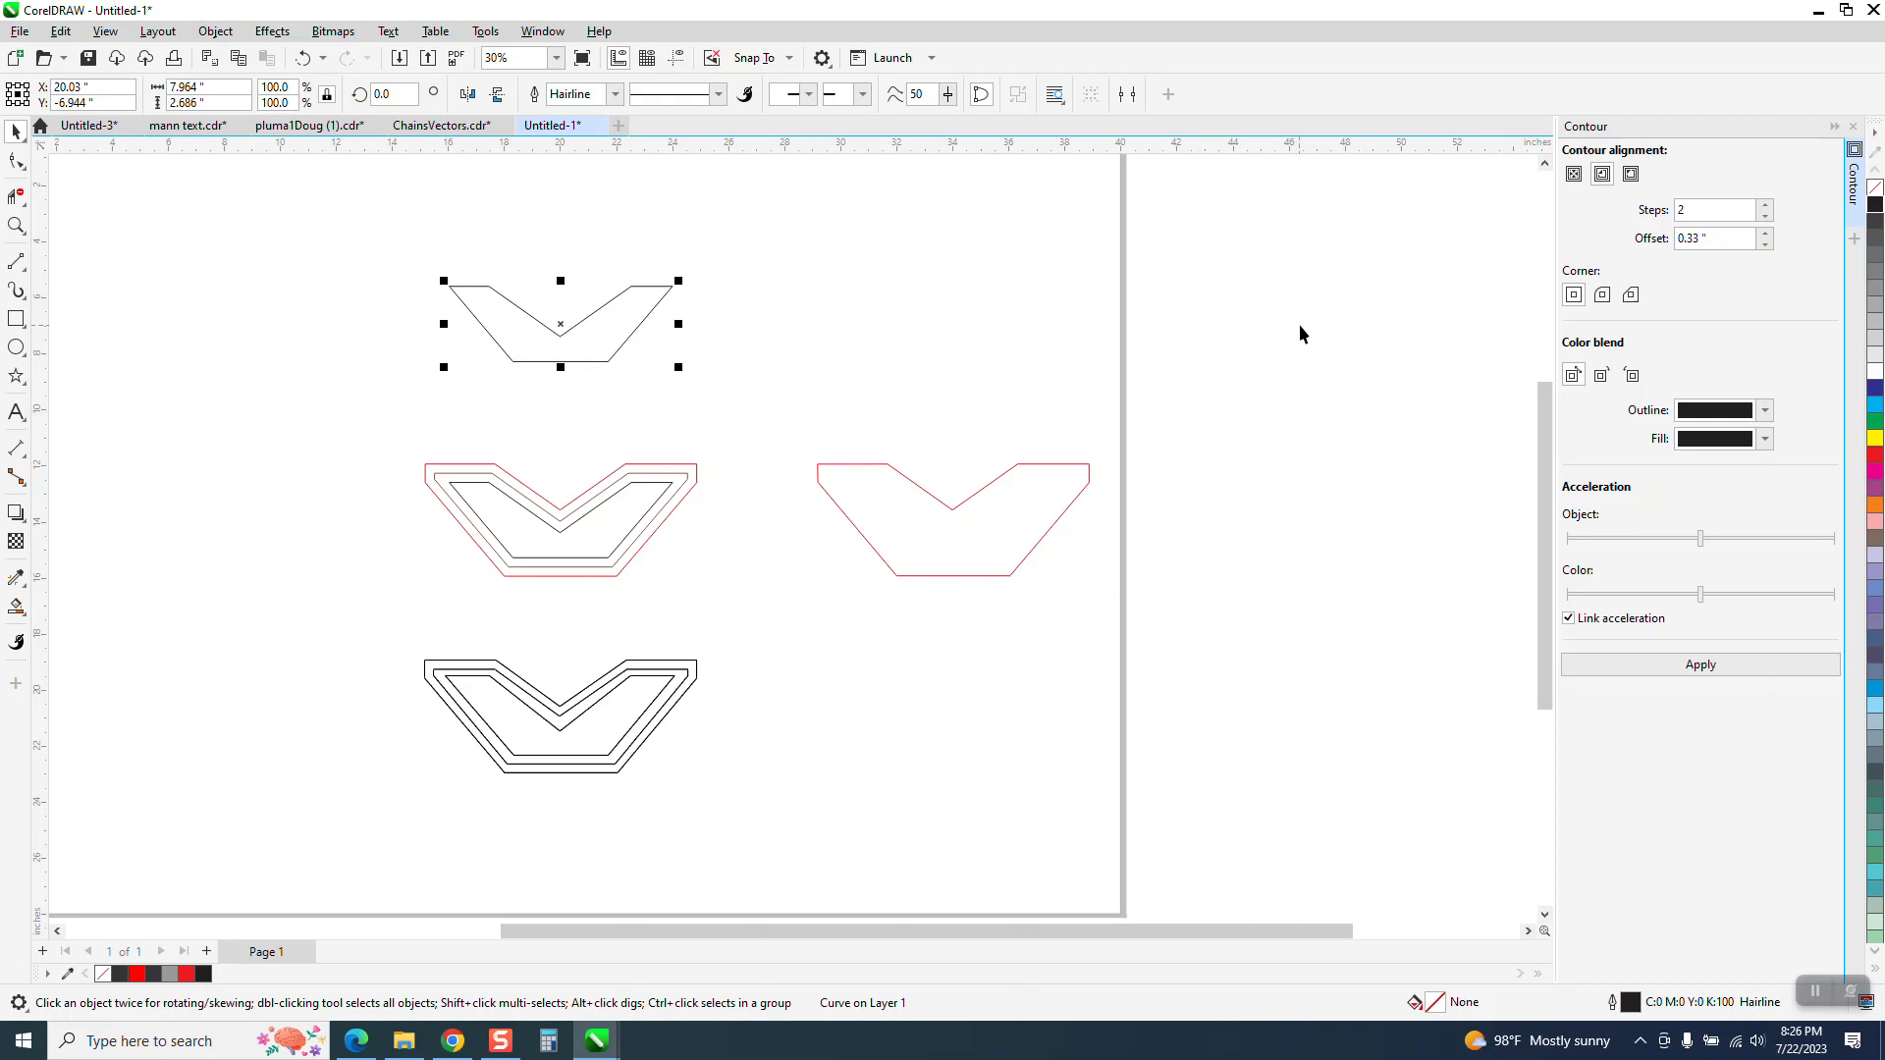
click(1631, 175)
click(1699, 666)
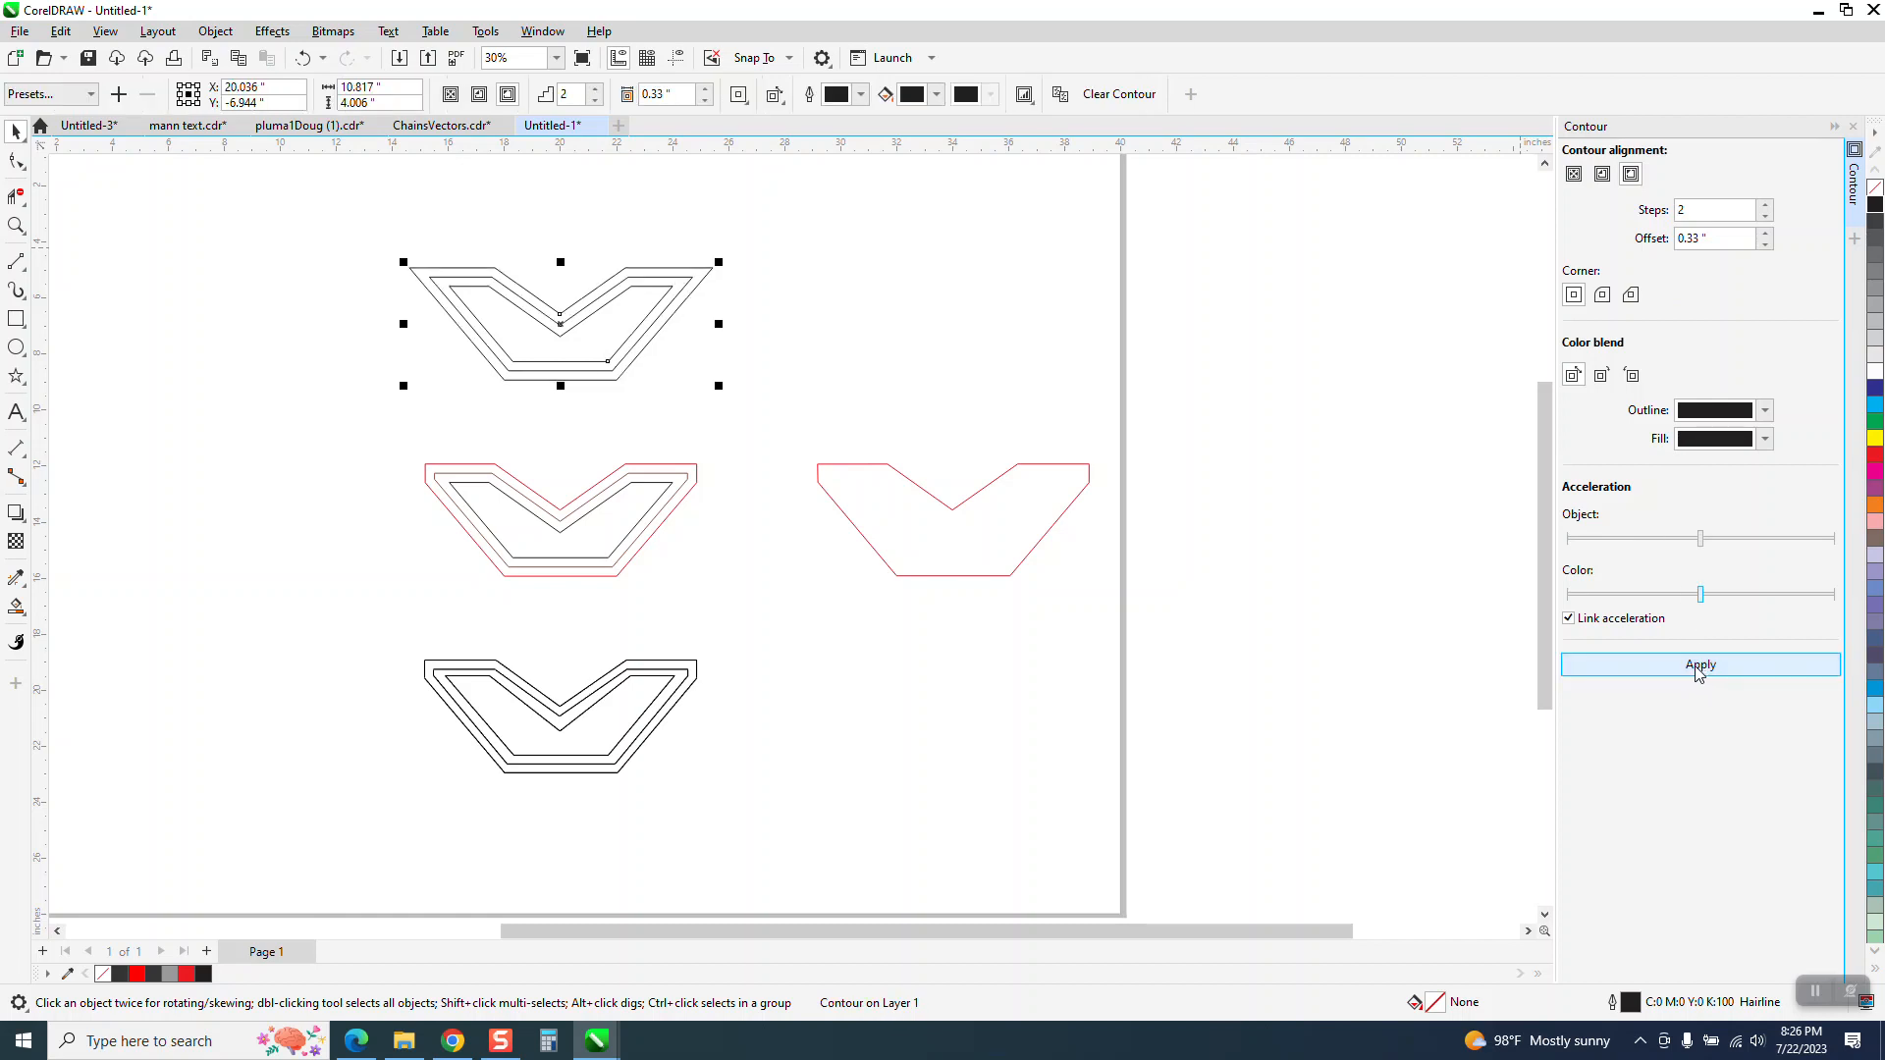
Compare the corners of the outside contour with those of the inside contour on the red outline below
click(16, 225)
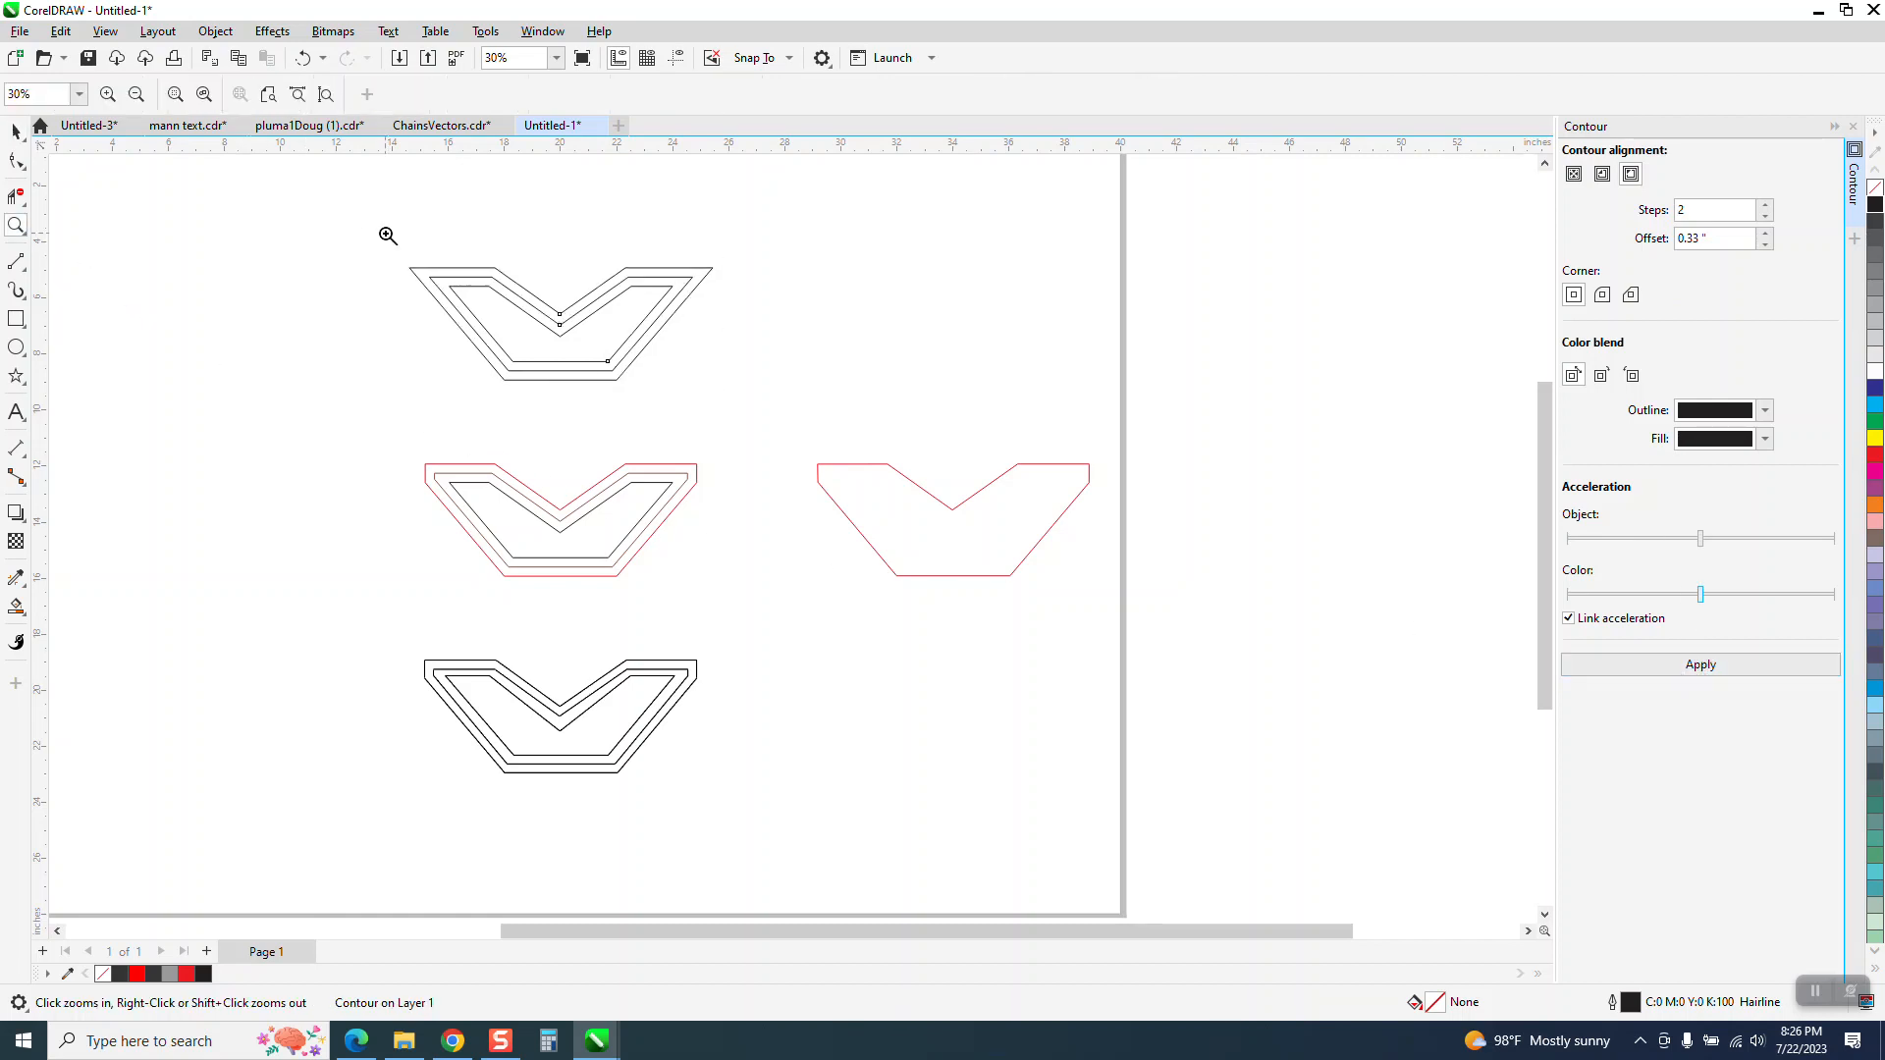
drag(387, 232, 822, 393)
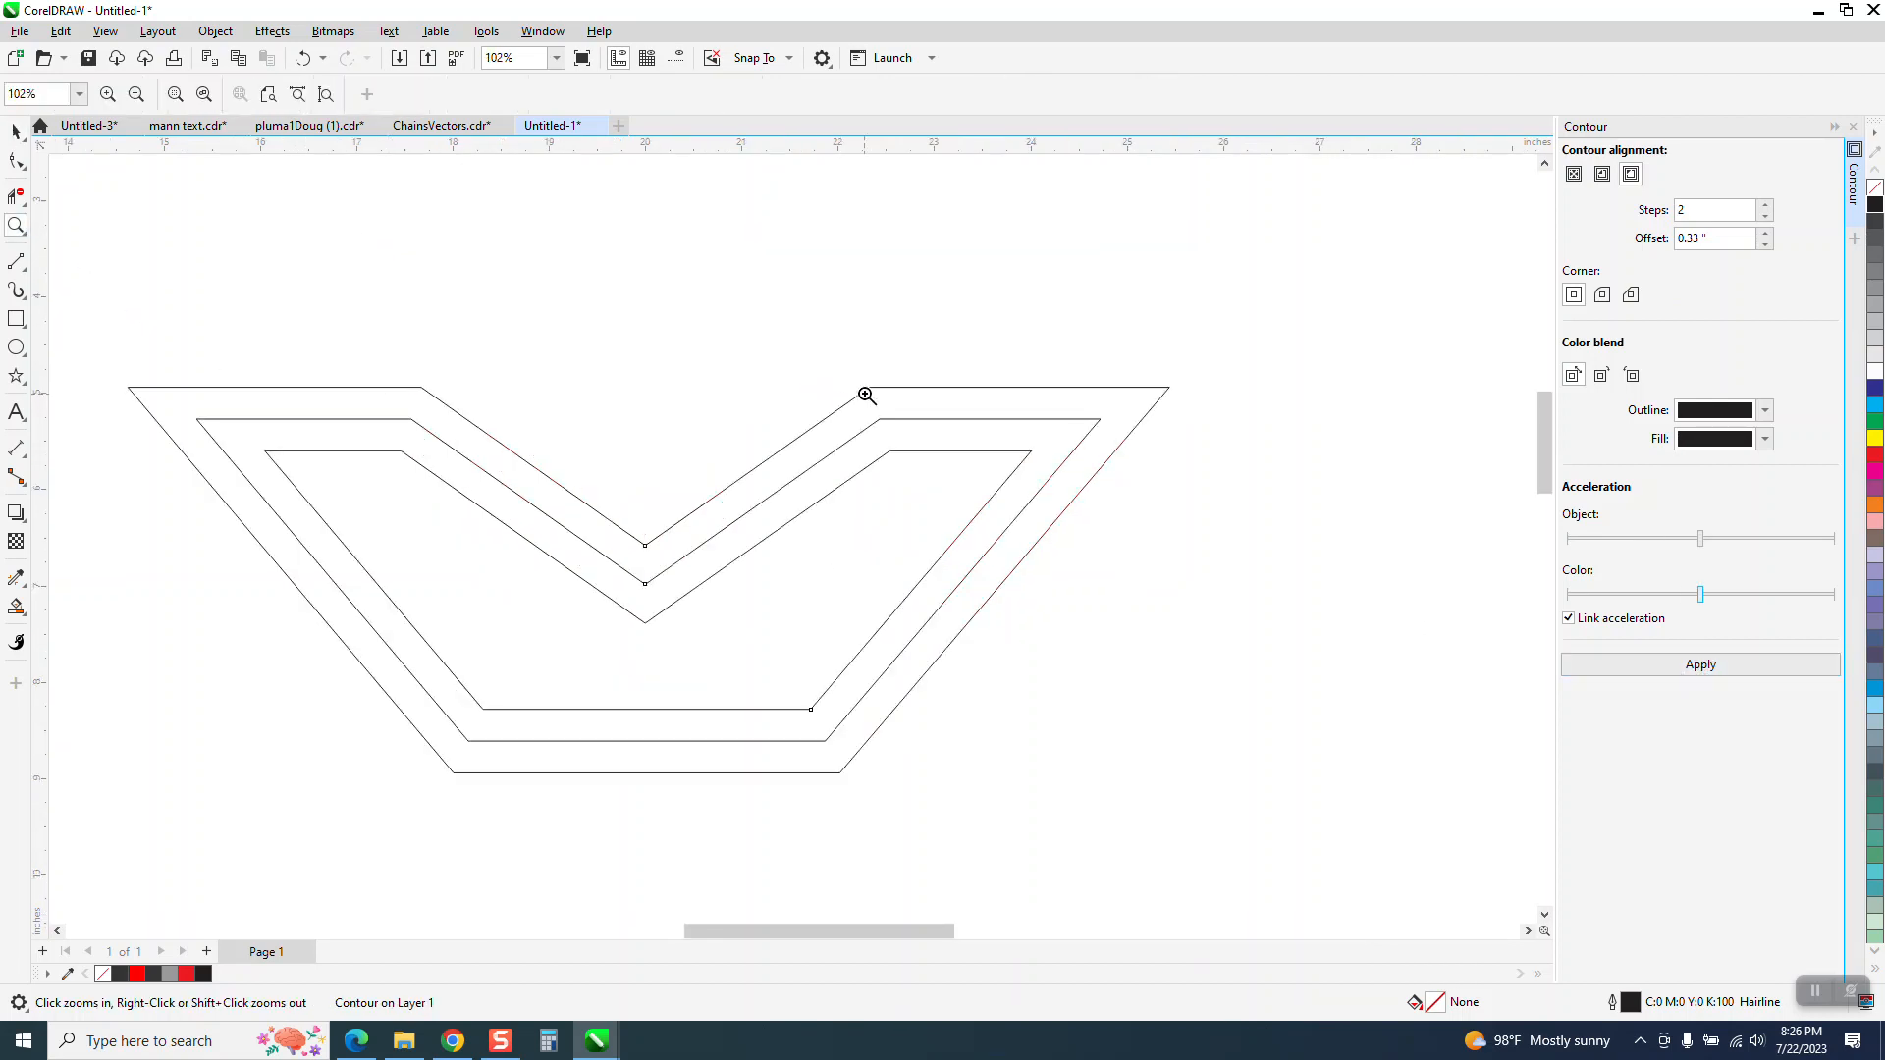
scroll(863, 391, down, 3)
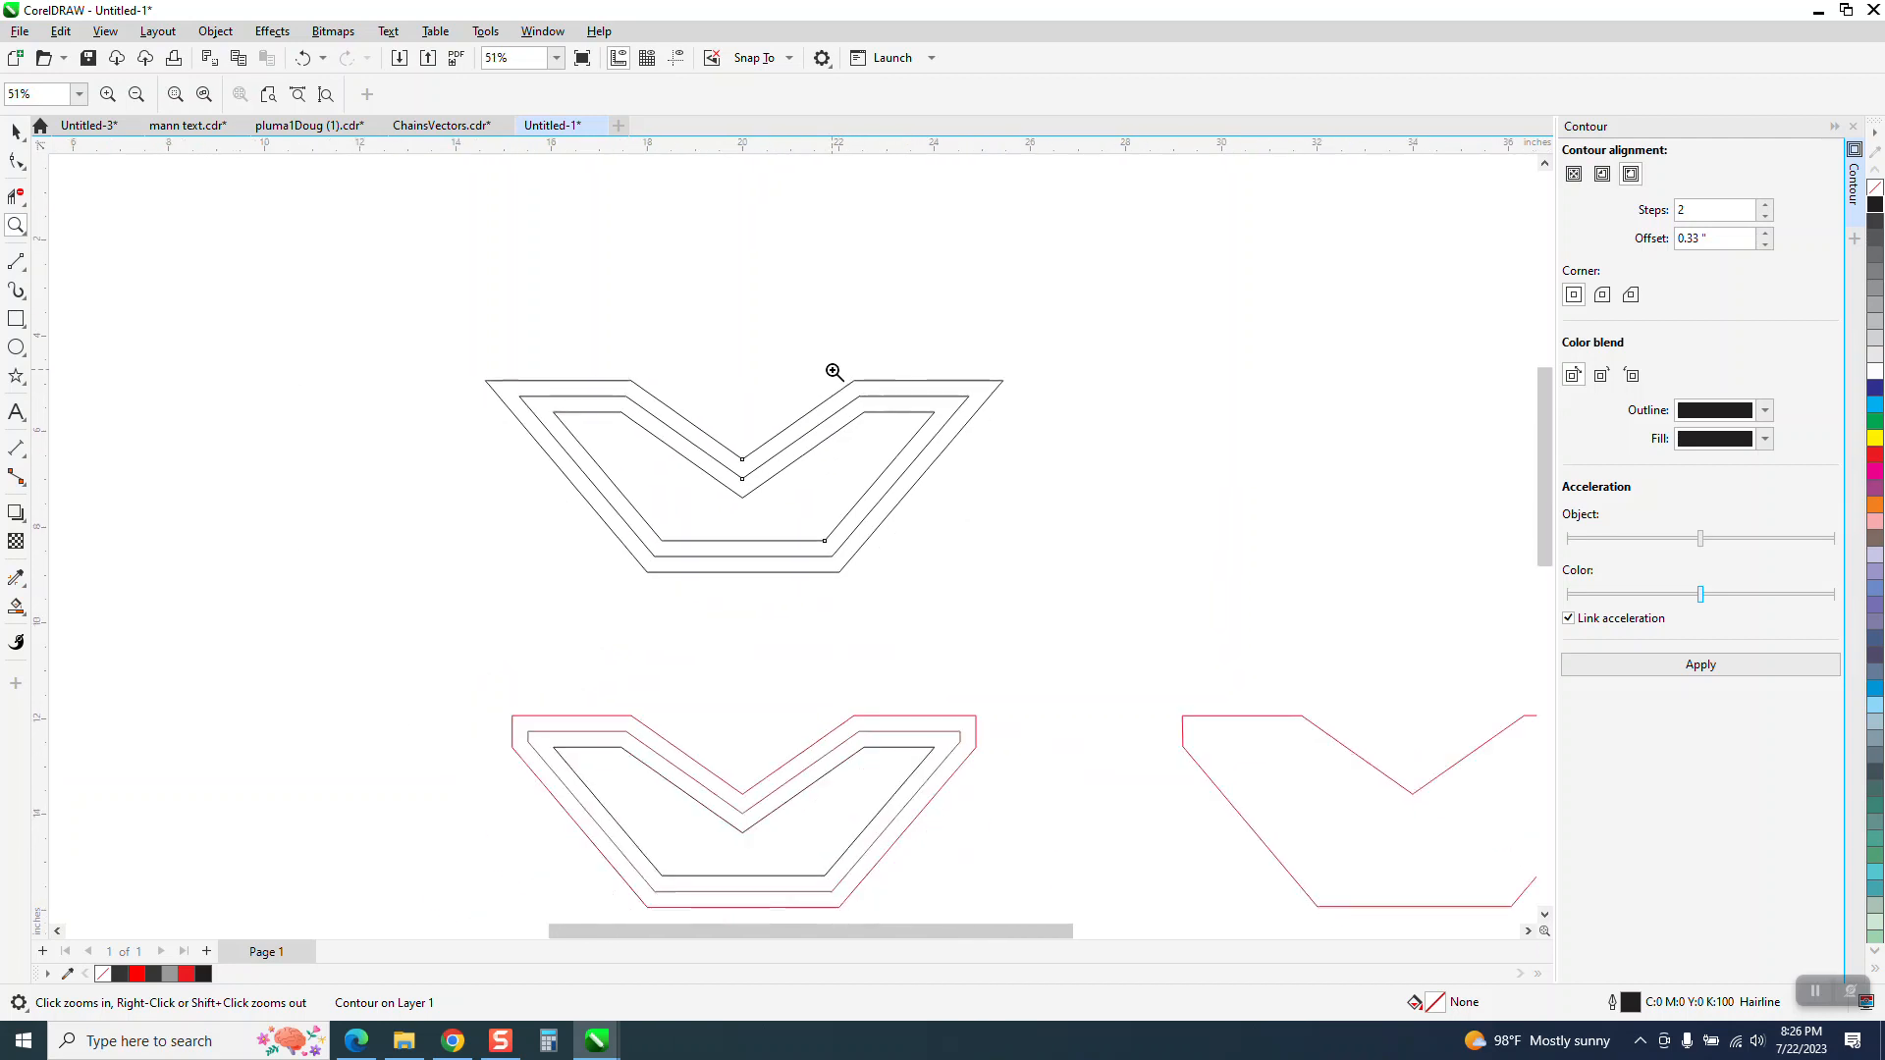
scroll(627, 658, up, 6)
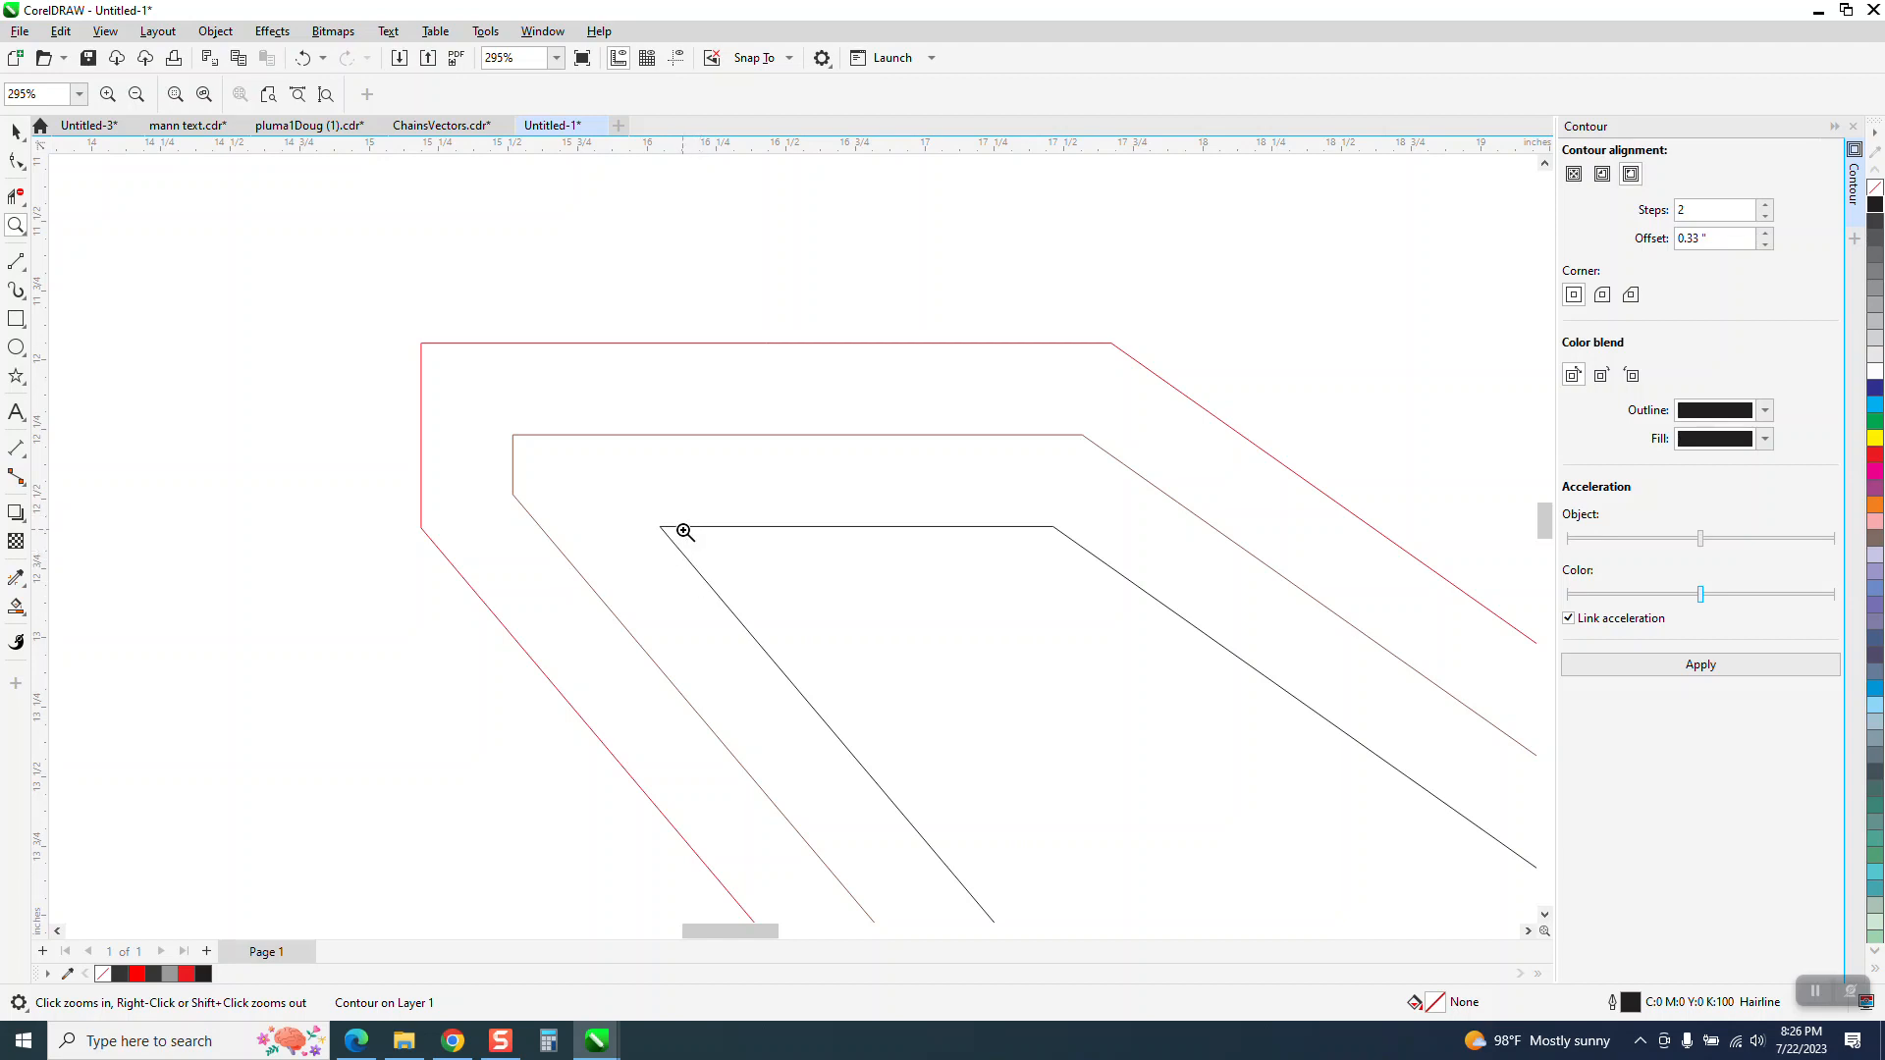
scroll(678, 527, down, 4)
scroll(670, 518, down, 2)
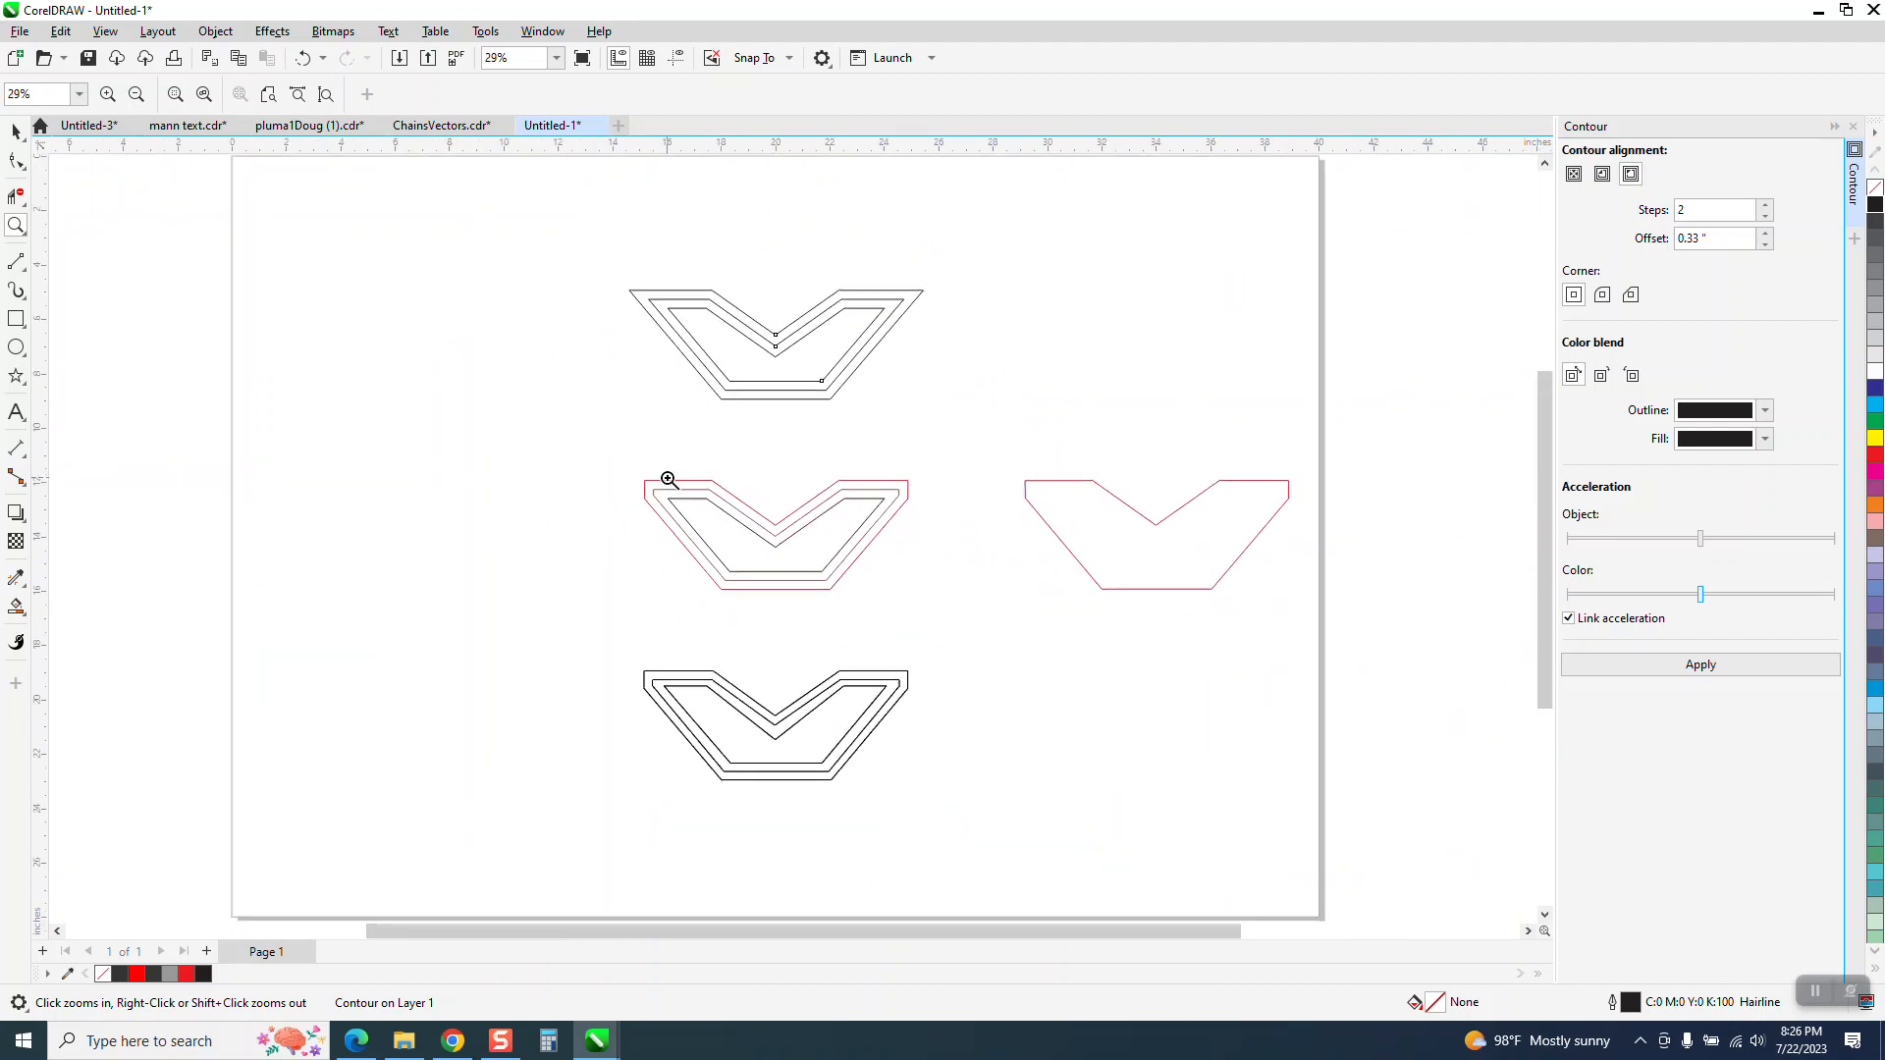
Break apart the outside contour of the top shape
drag(595, 263, 950, 428)
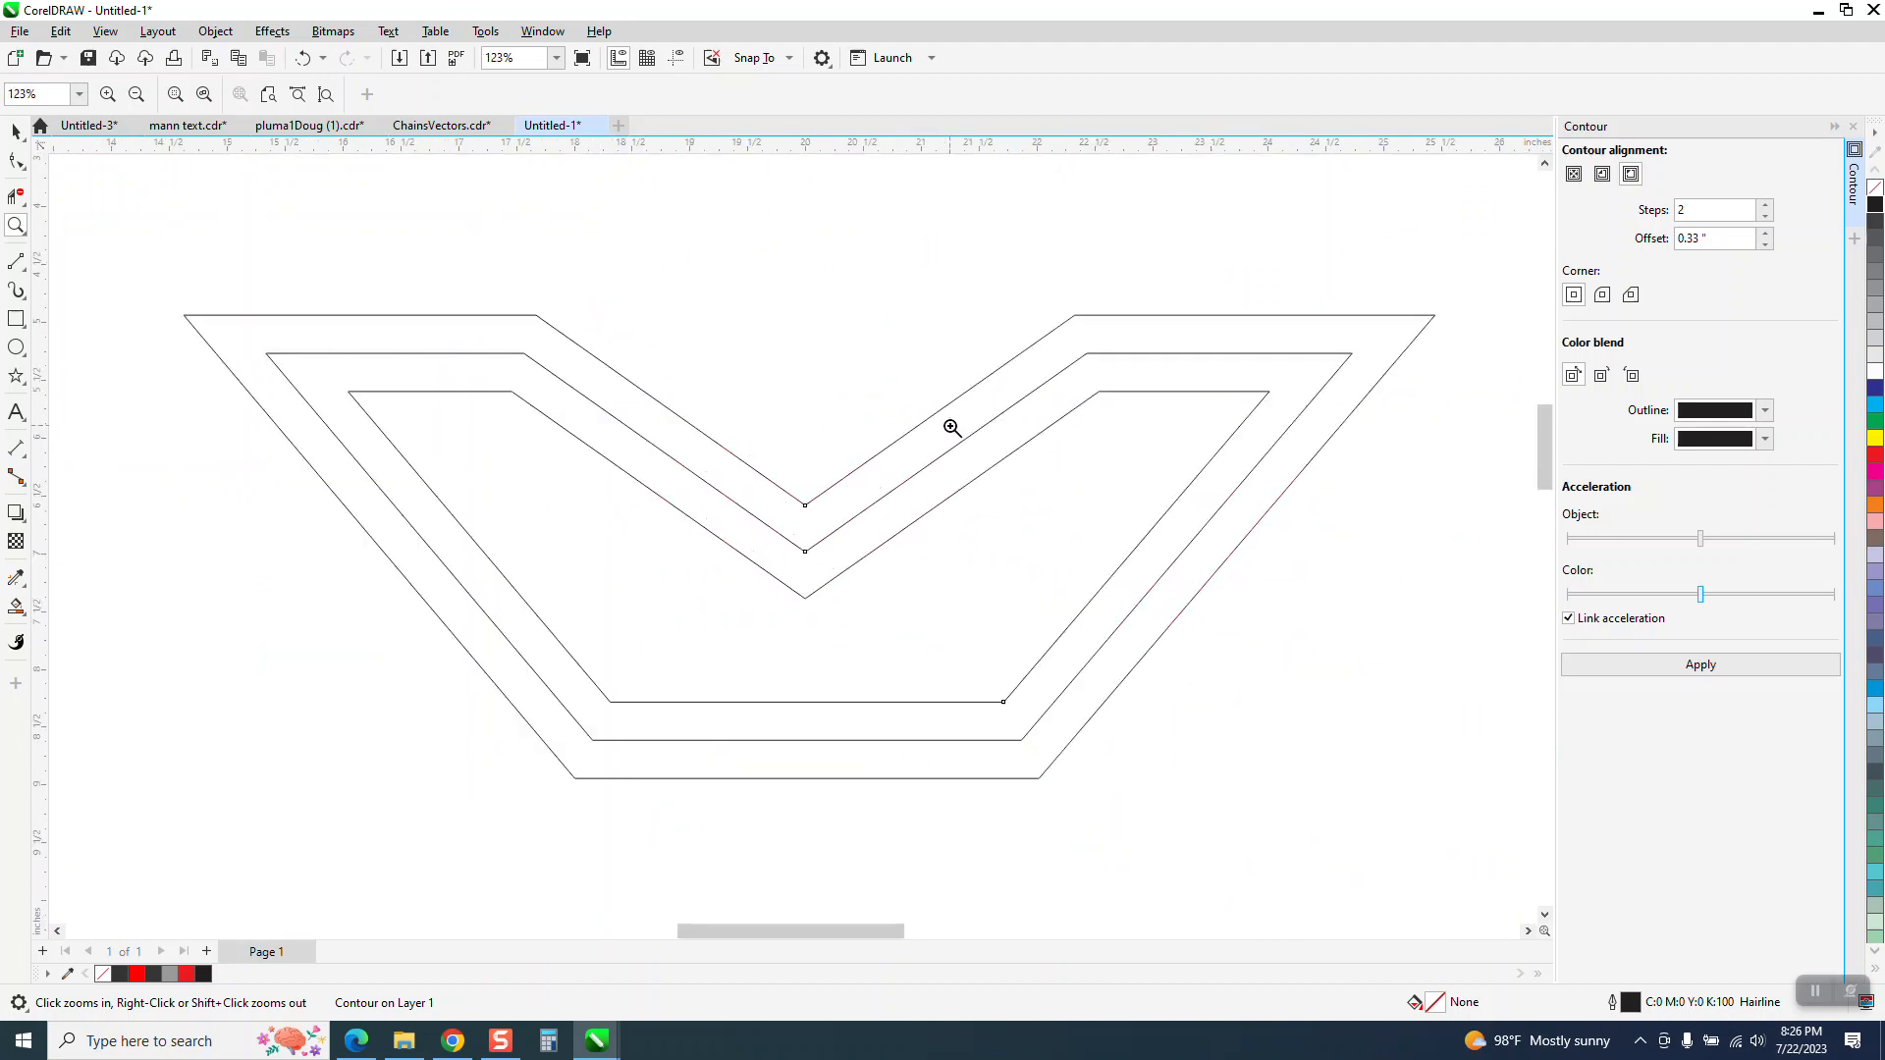
click(15, 133)
click(437, 312)
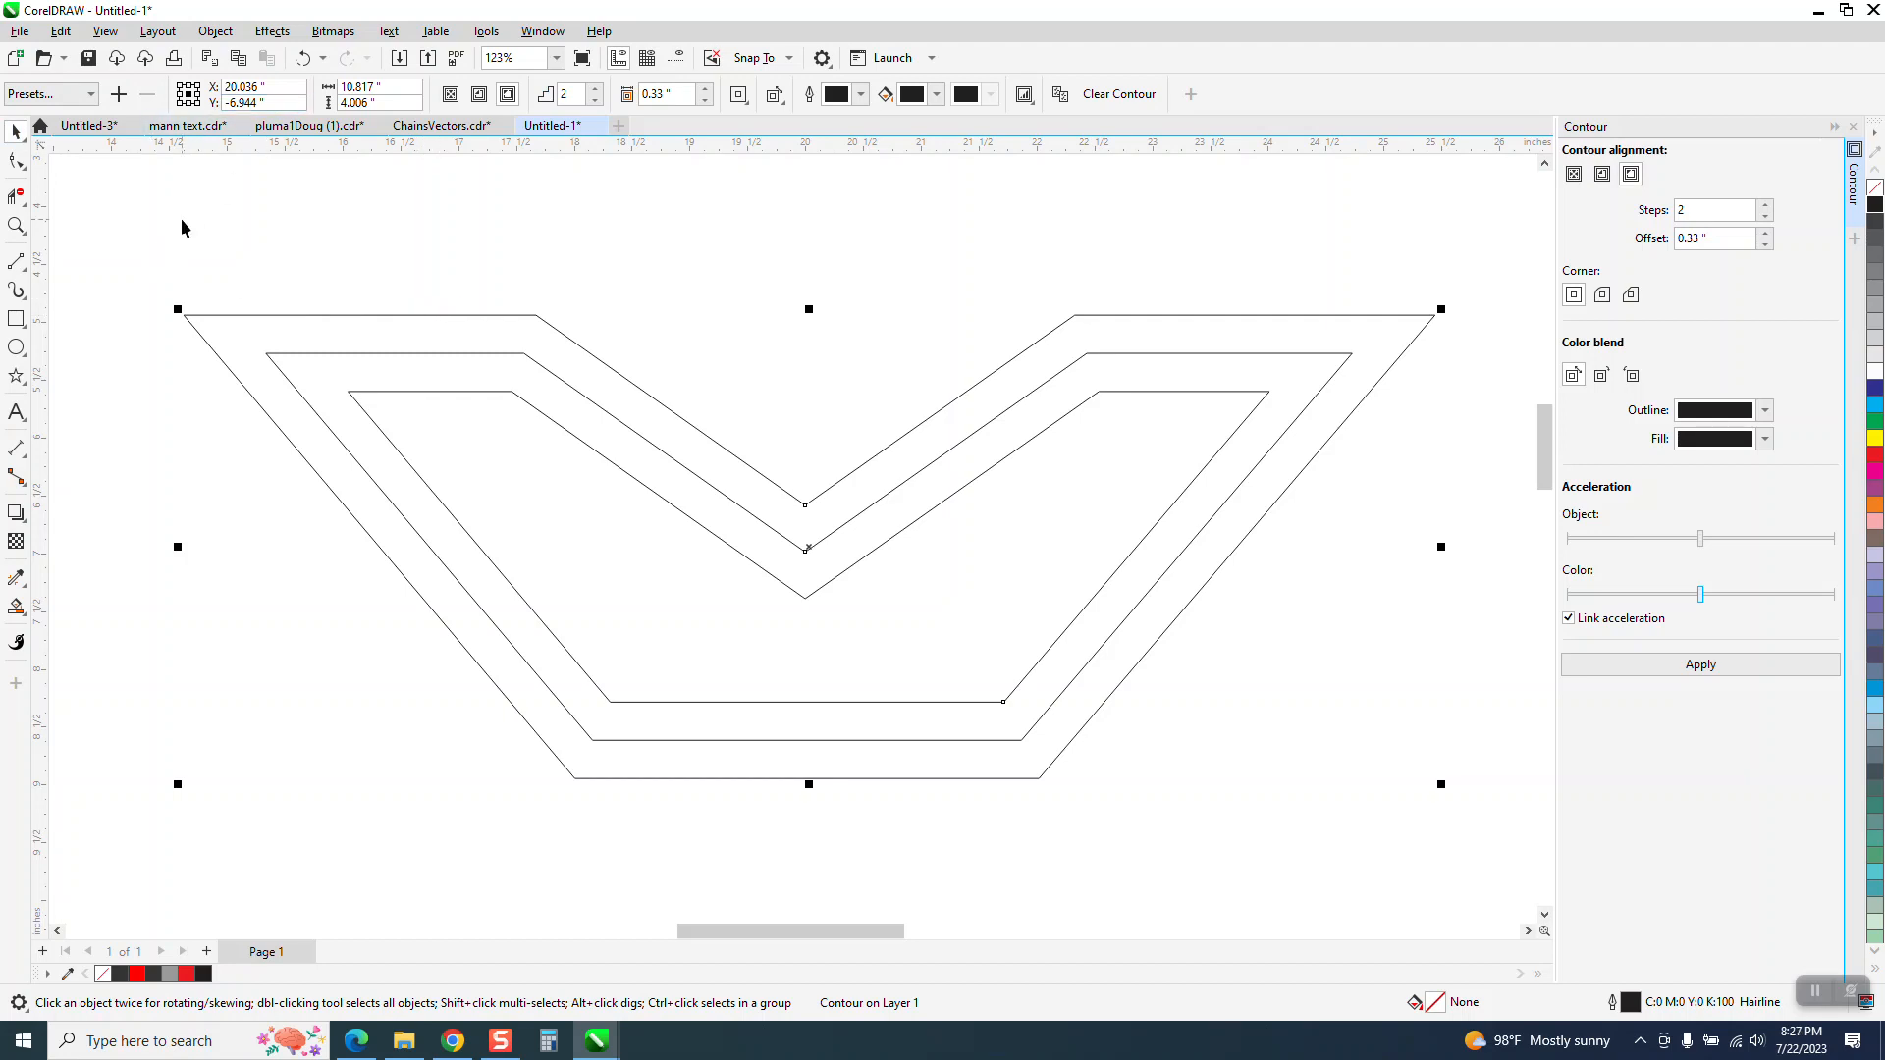
click(220, 33)
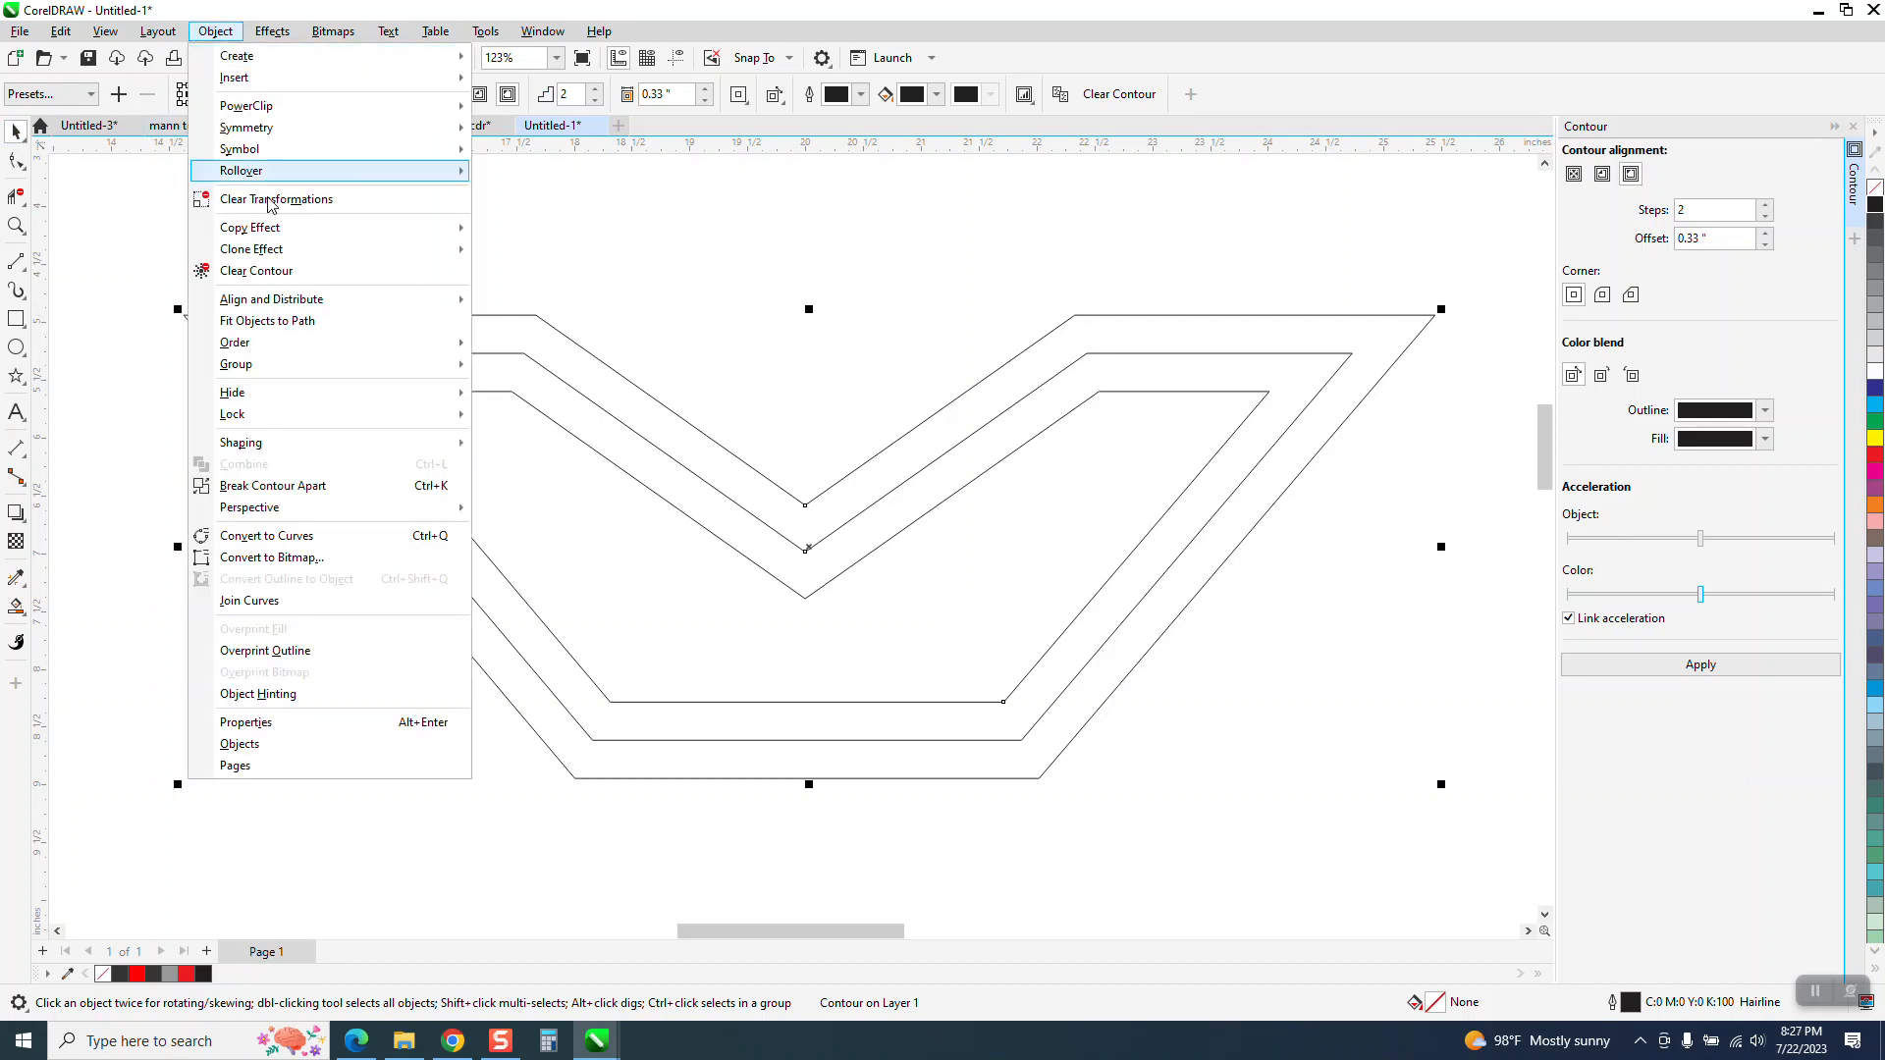
click(289, 486)
Select all the curves of the top shape and ungroup them into individual outlines
scroll(180, 275, down, 1)
scroll(181, 275, down, 1)
drag(147, 248, 1186, 732)
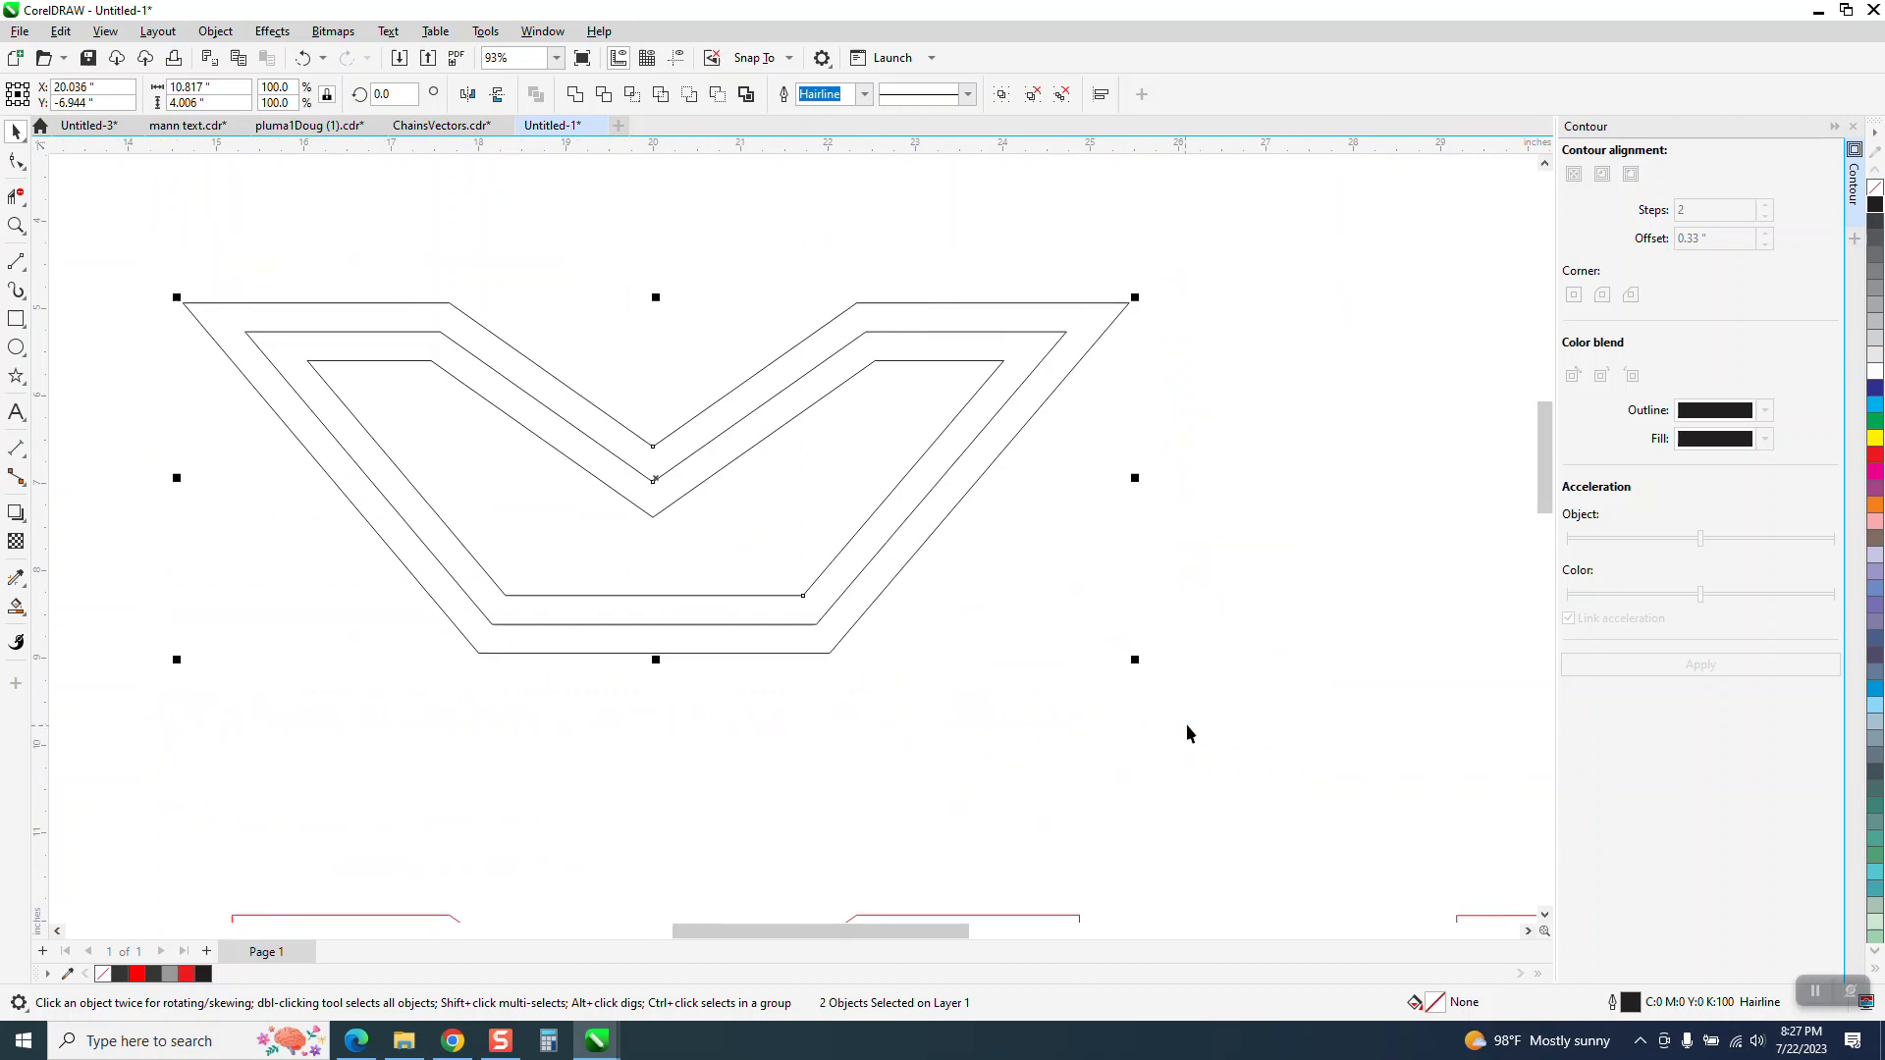
click(215, 30)
mouse_move(299, 376)
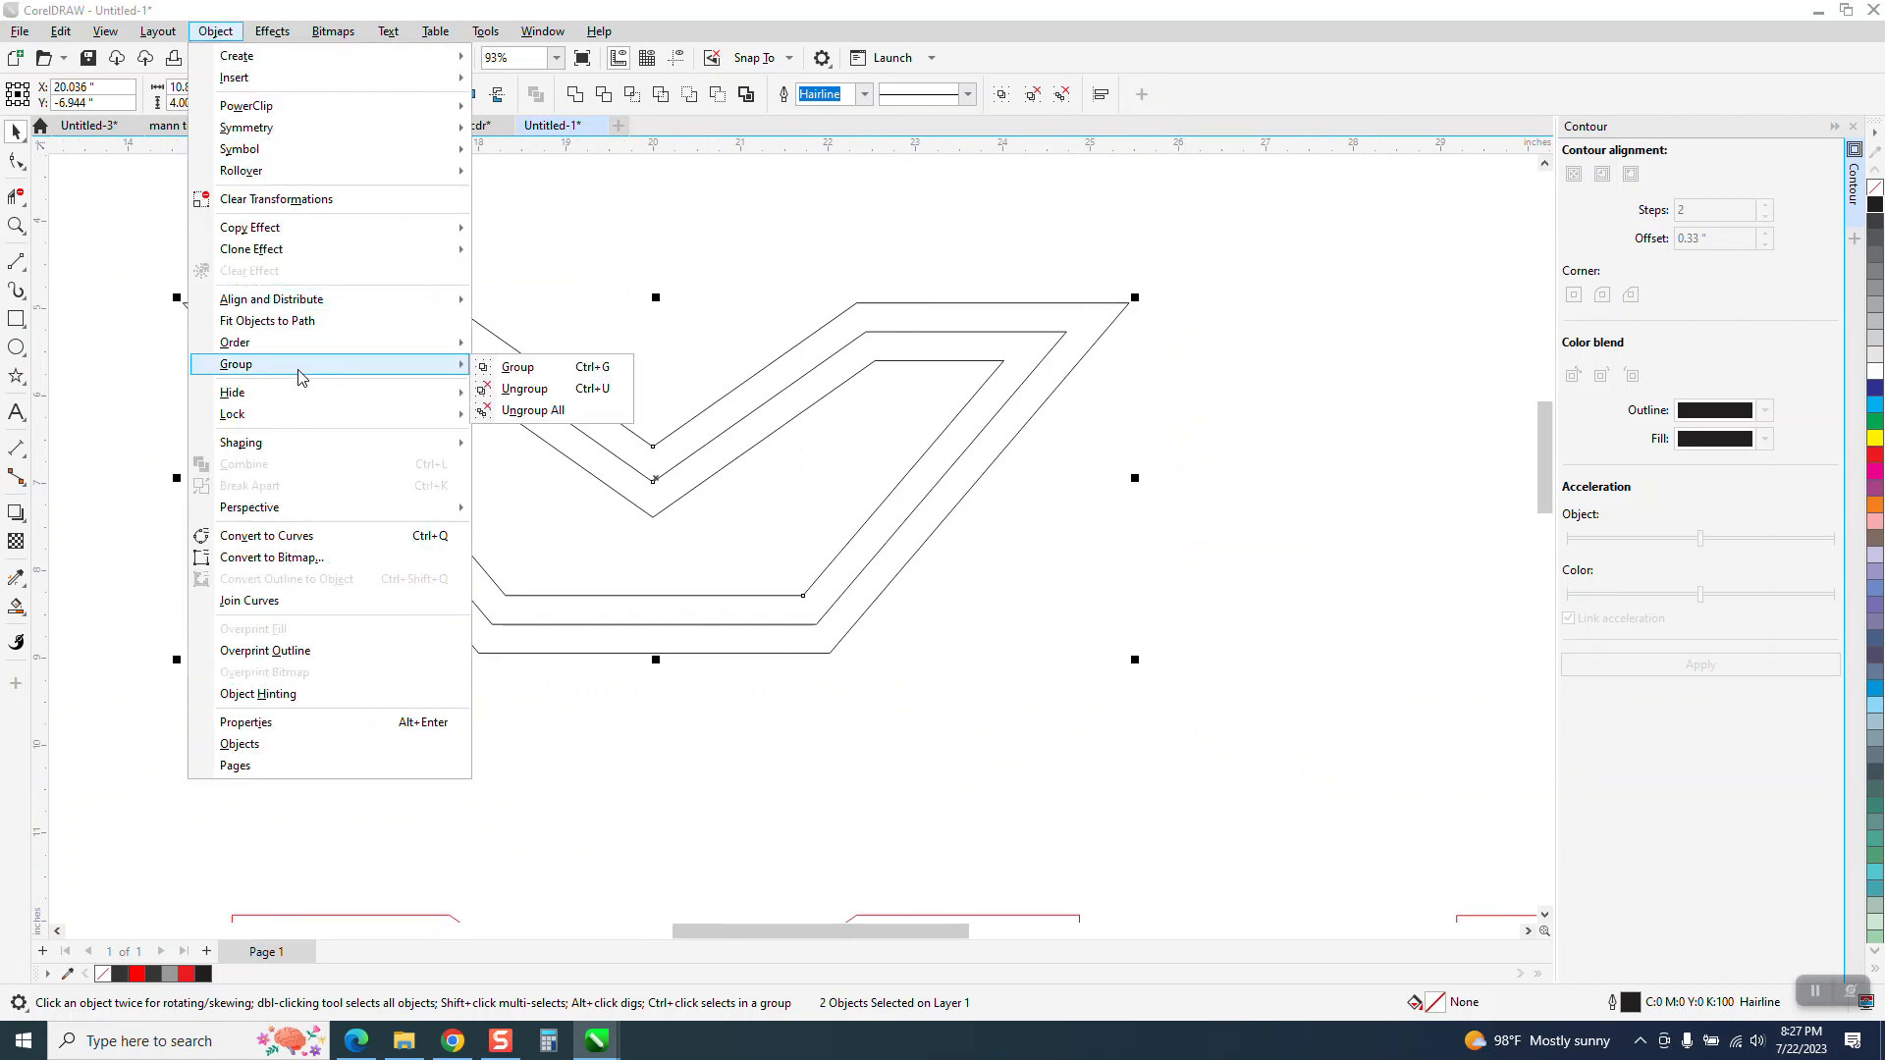
click(522, 389)
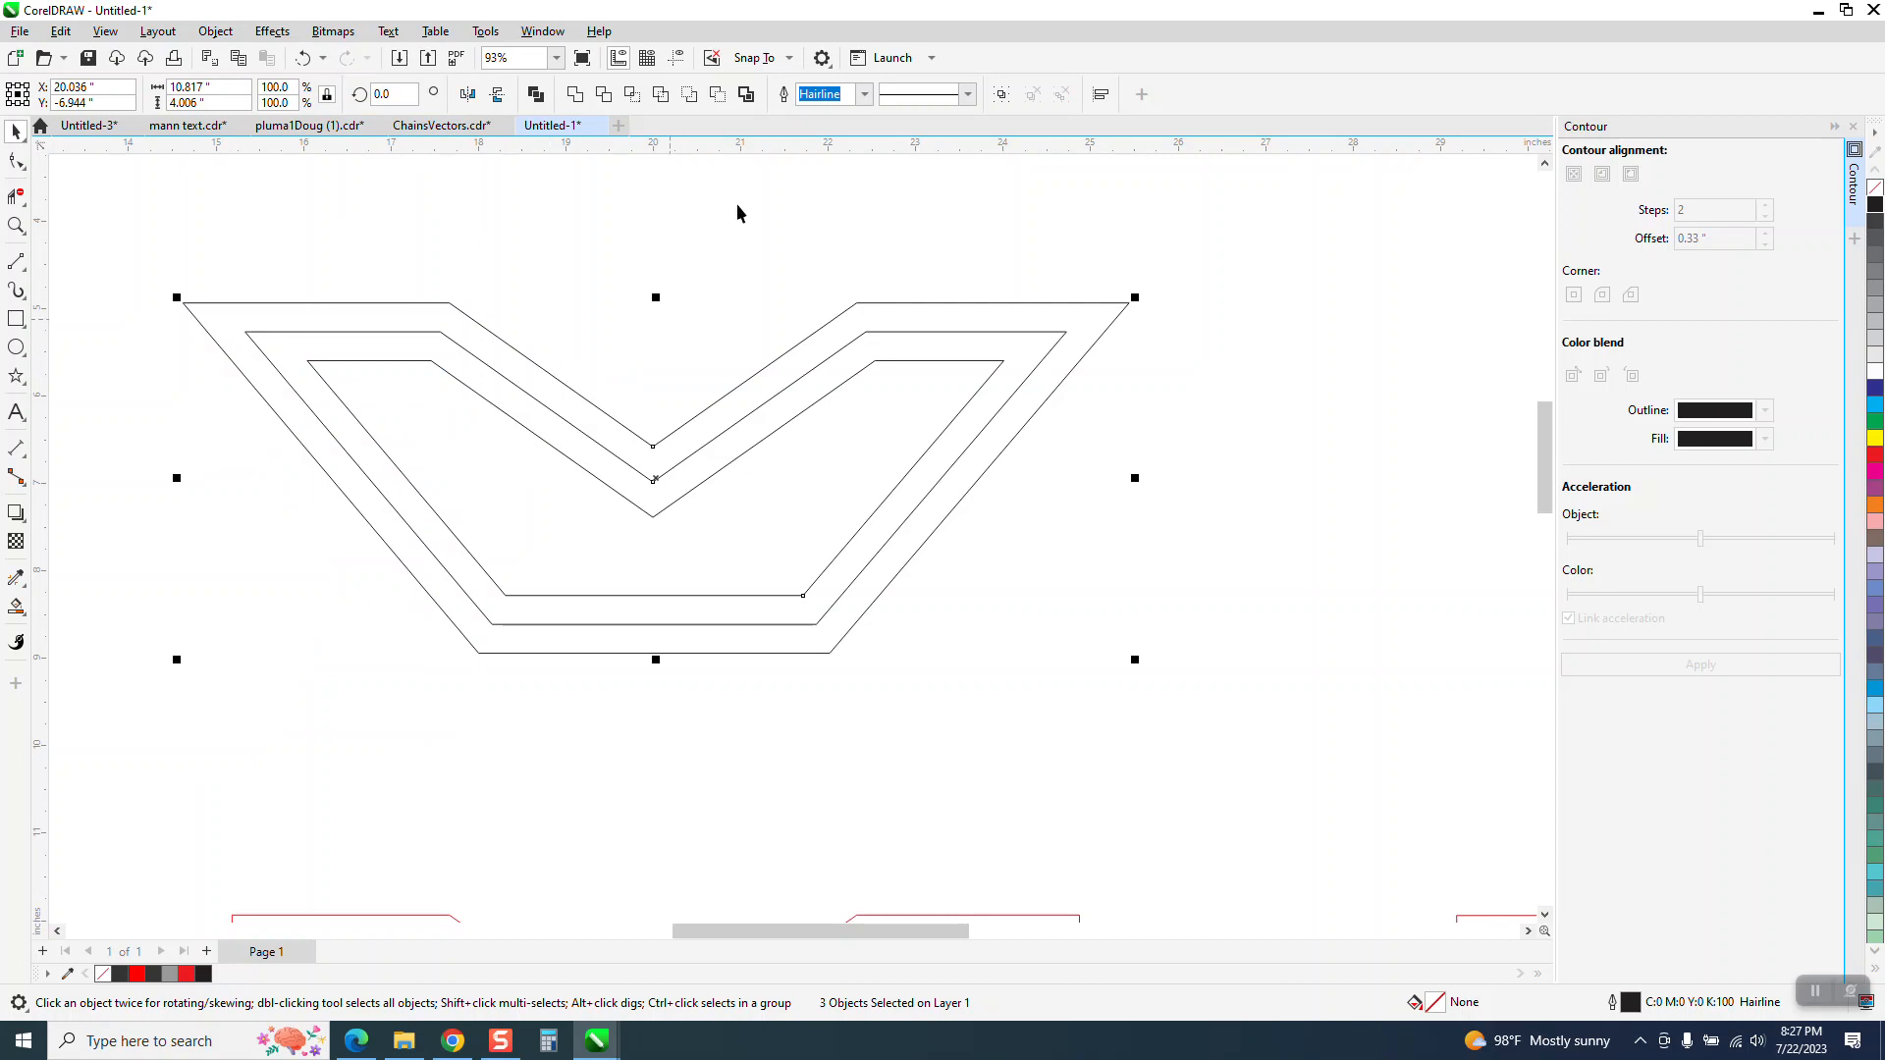
Set the outline width of the top shape's three nested curves to 0.0625 in and deselect them
click(864, 98)
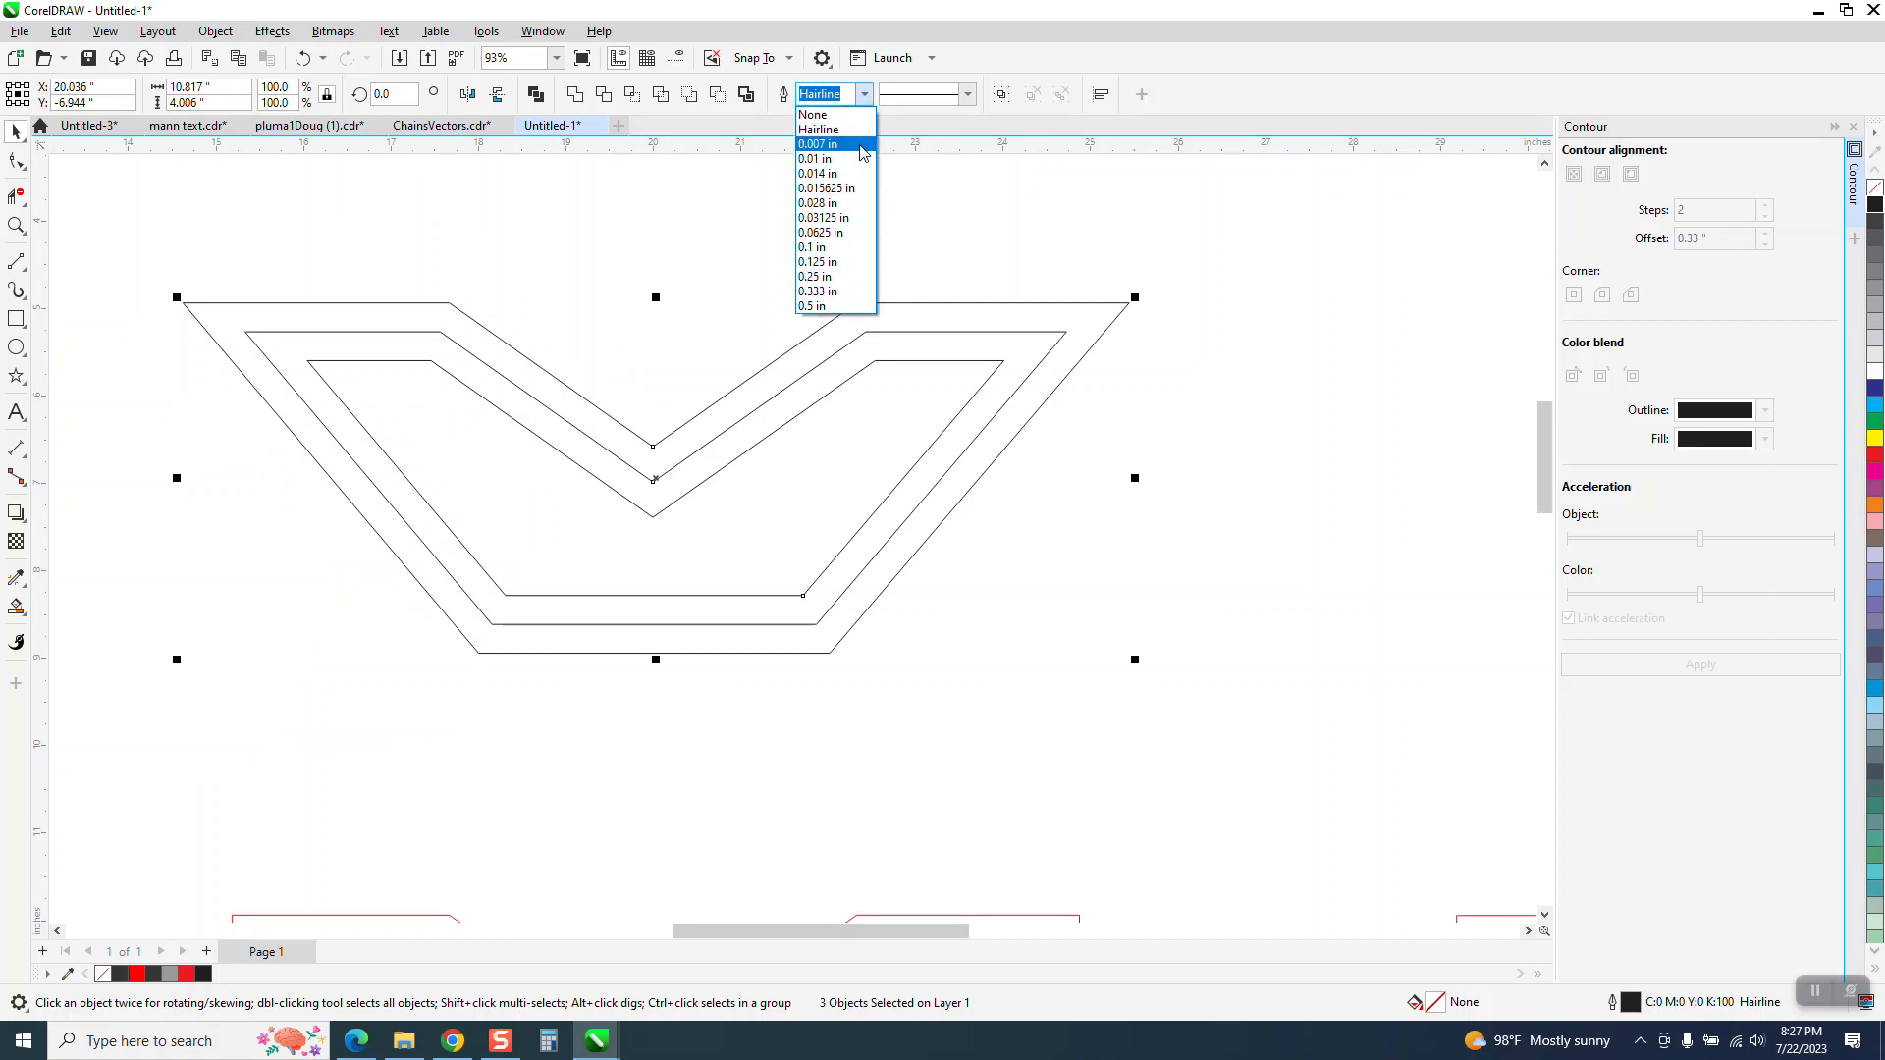
click(833, 235)
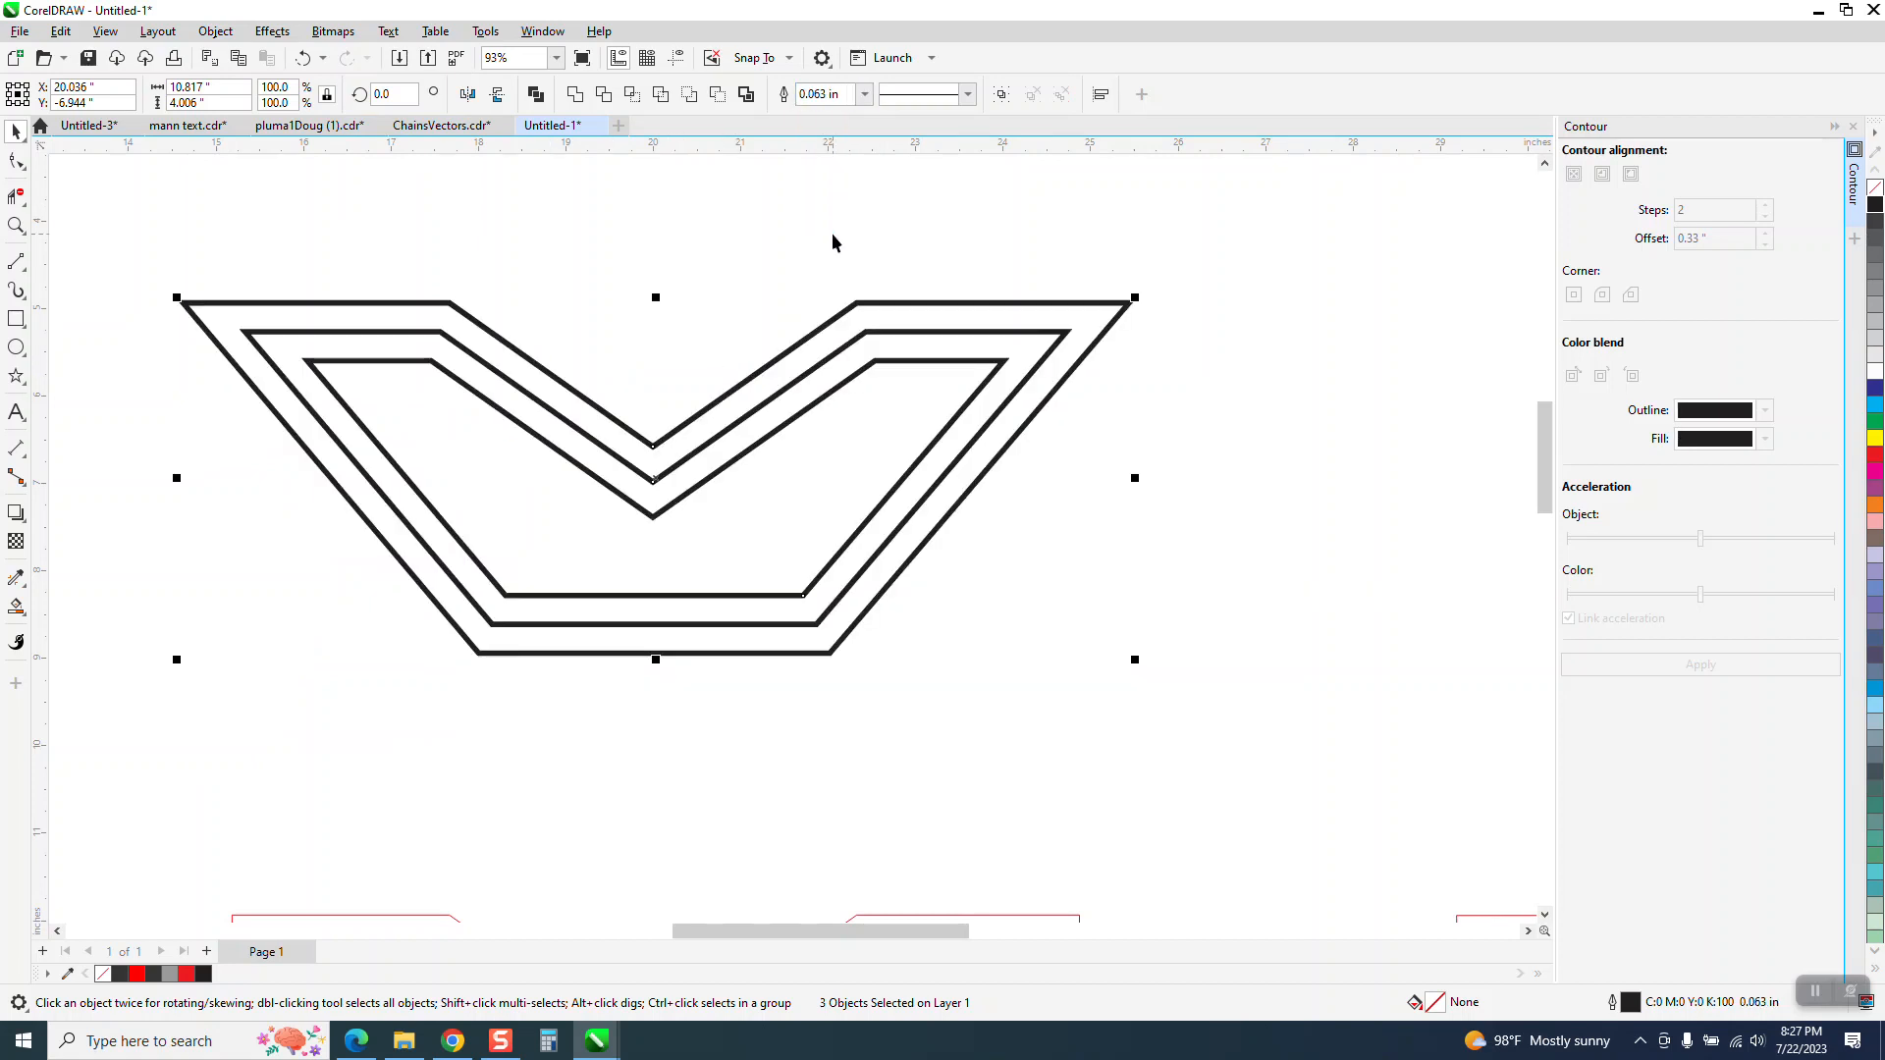
click(552, 224)
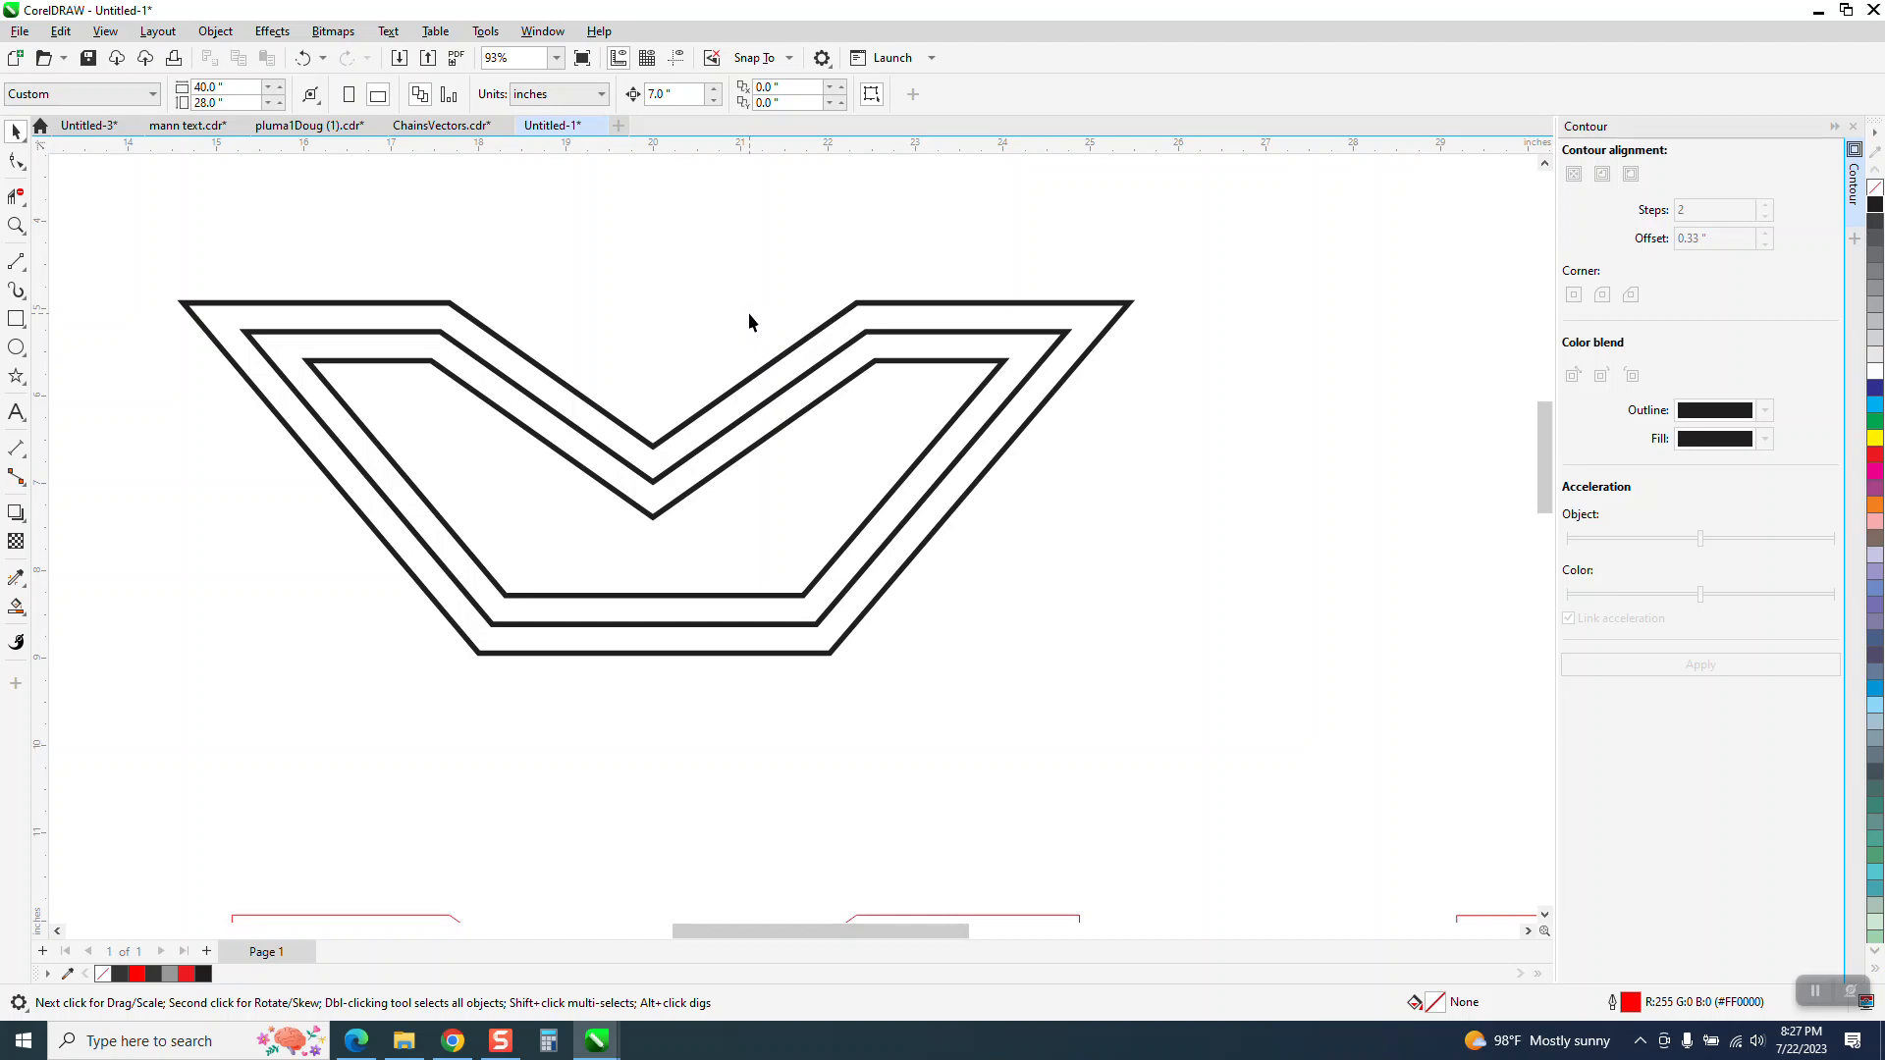
Examine the line joins and corners of the original bitmap at the page's lower part against the thick vector outlines at the top
scroll(748, 309, down, 5)
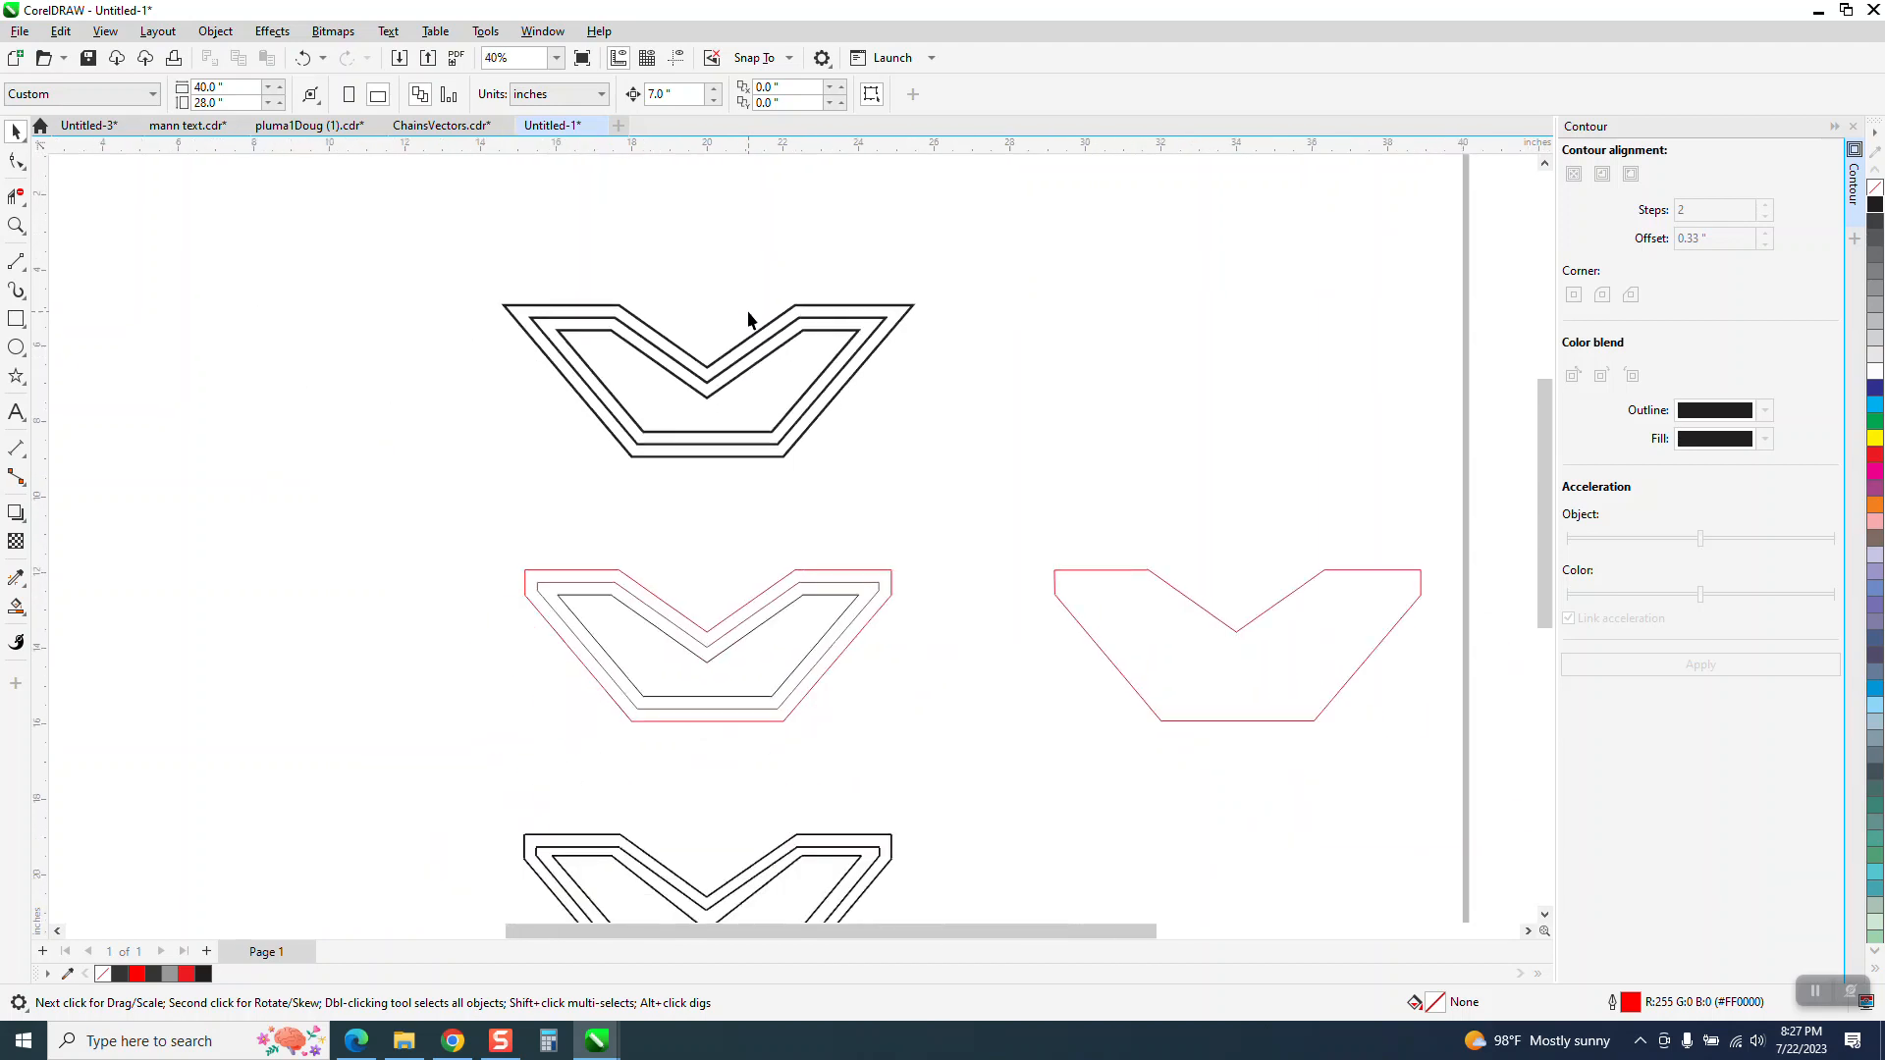
click(16, 227)
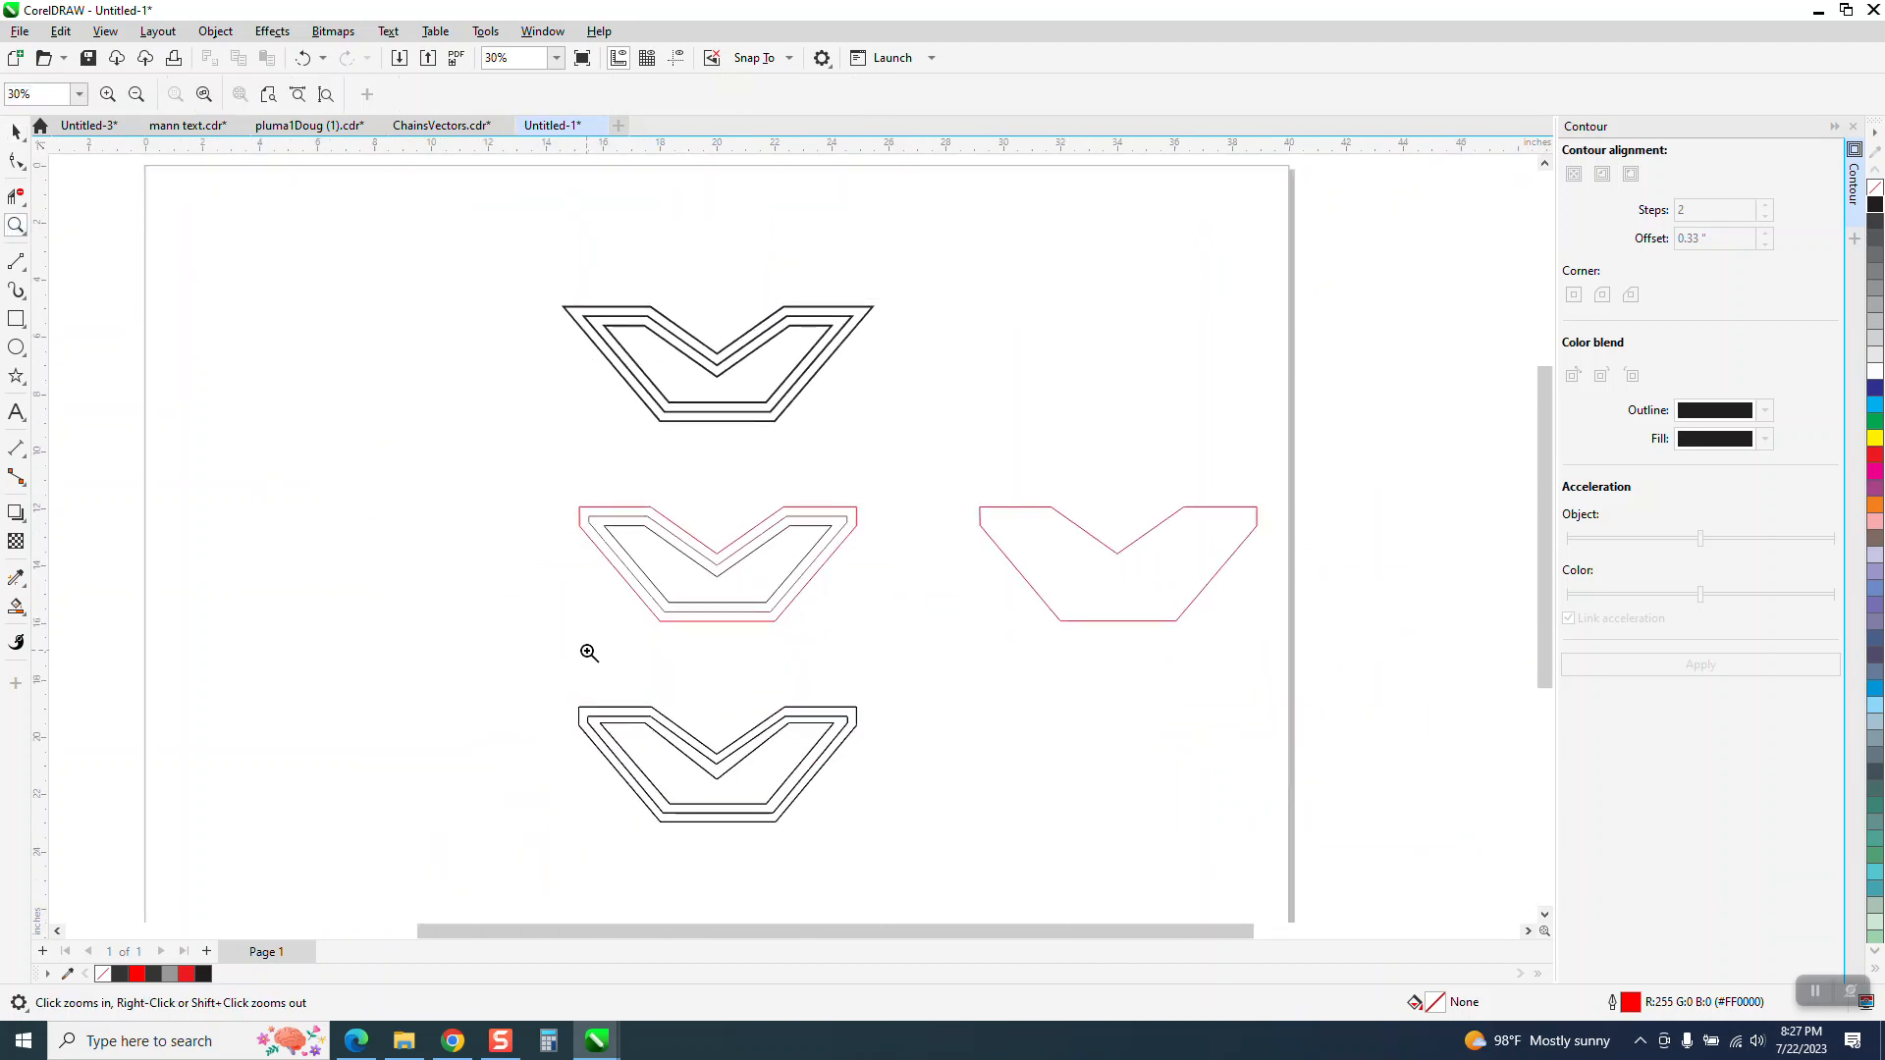
drag(583, 687, 648, 724)
scroll(261, 522, down, 4)
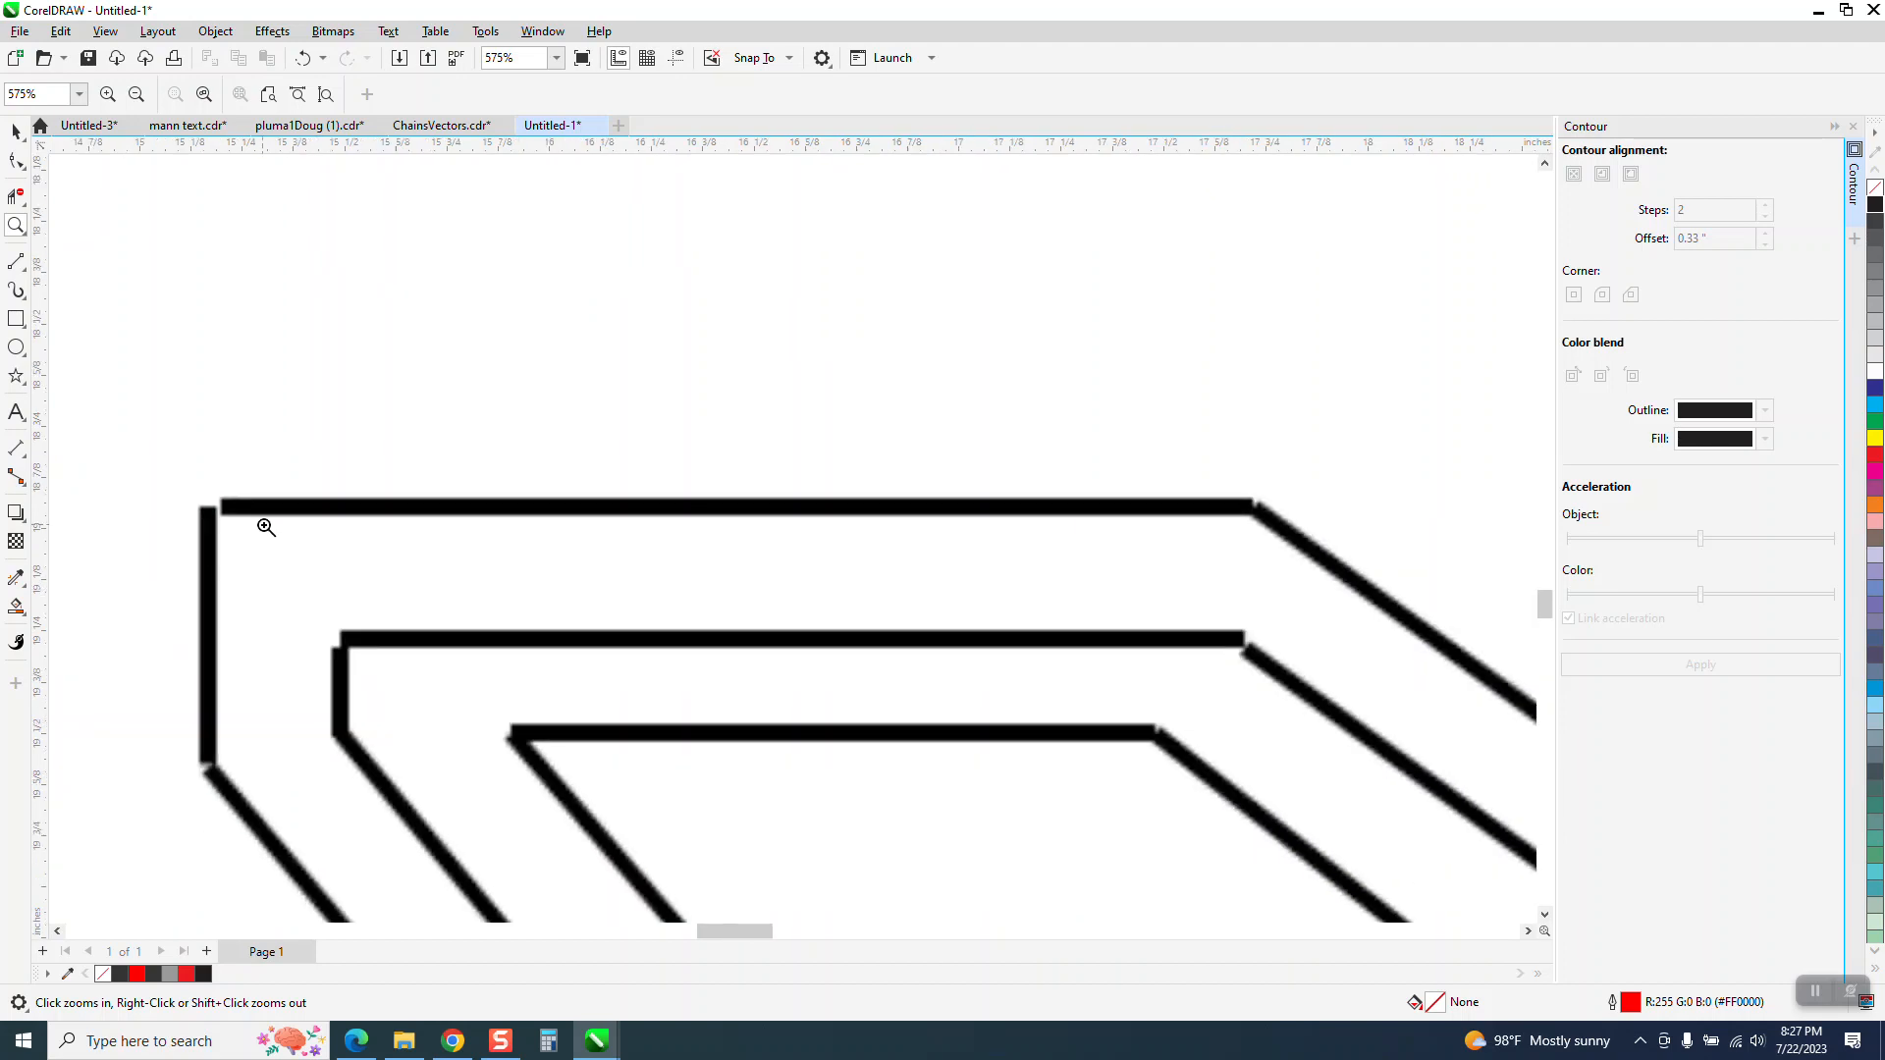
scroll(591, 565, down, 2)
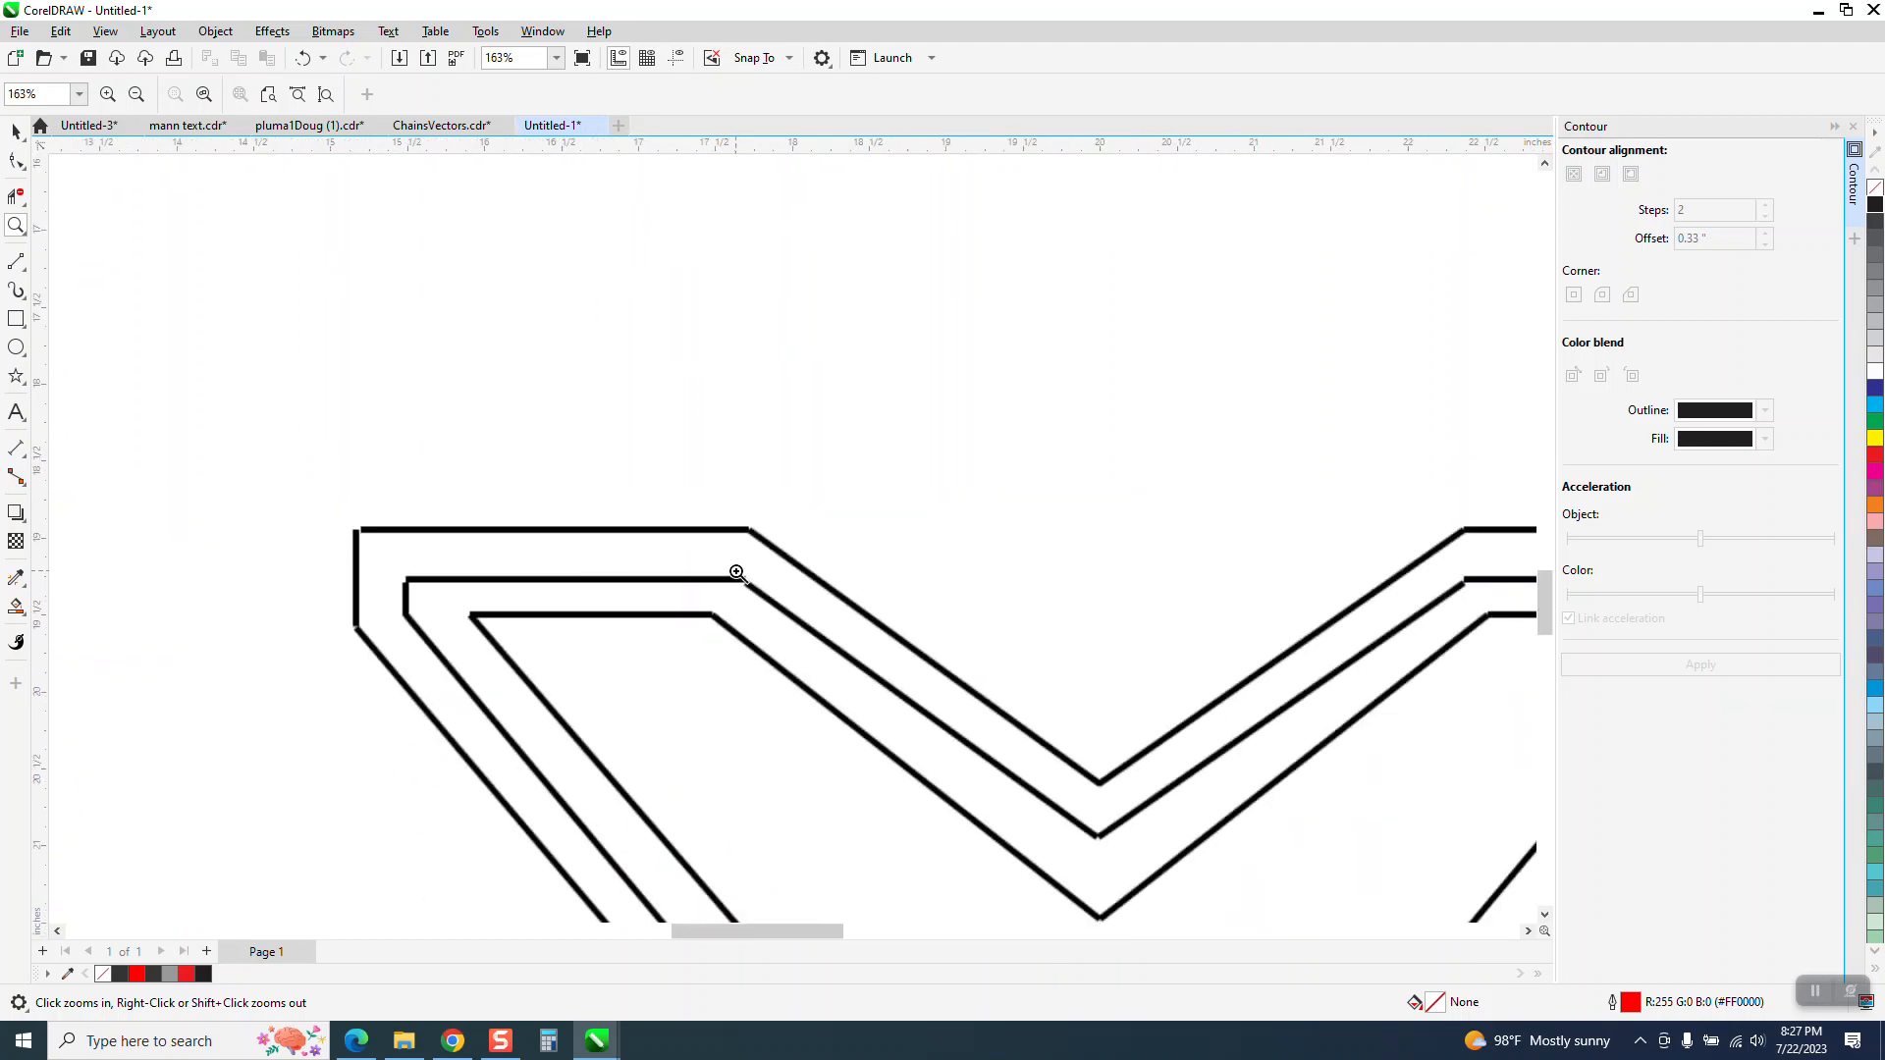
scroll(727, 530, down, 4)
scroll(795, 481, down, 2)
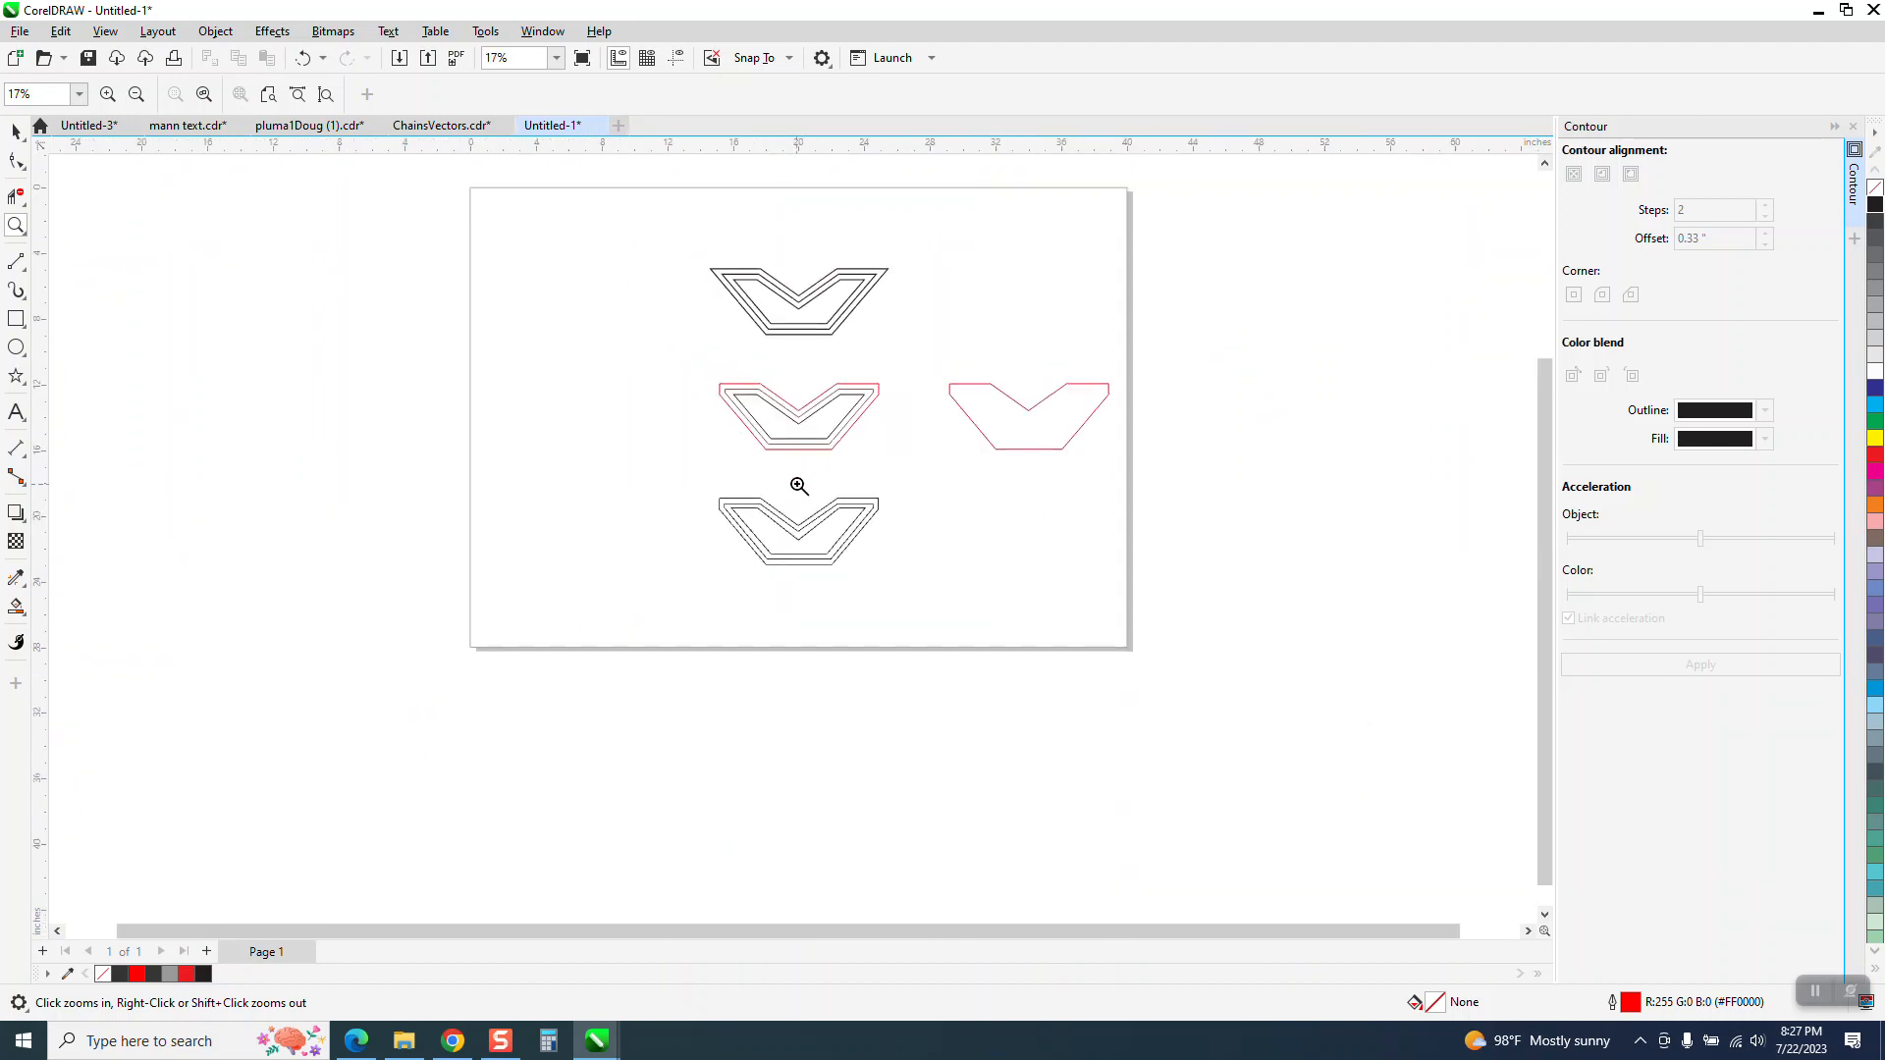
drag(720, 244, 1035, 409)
key(space)
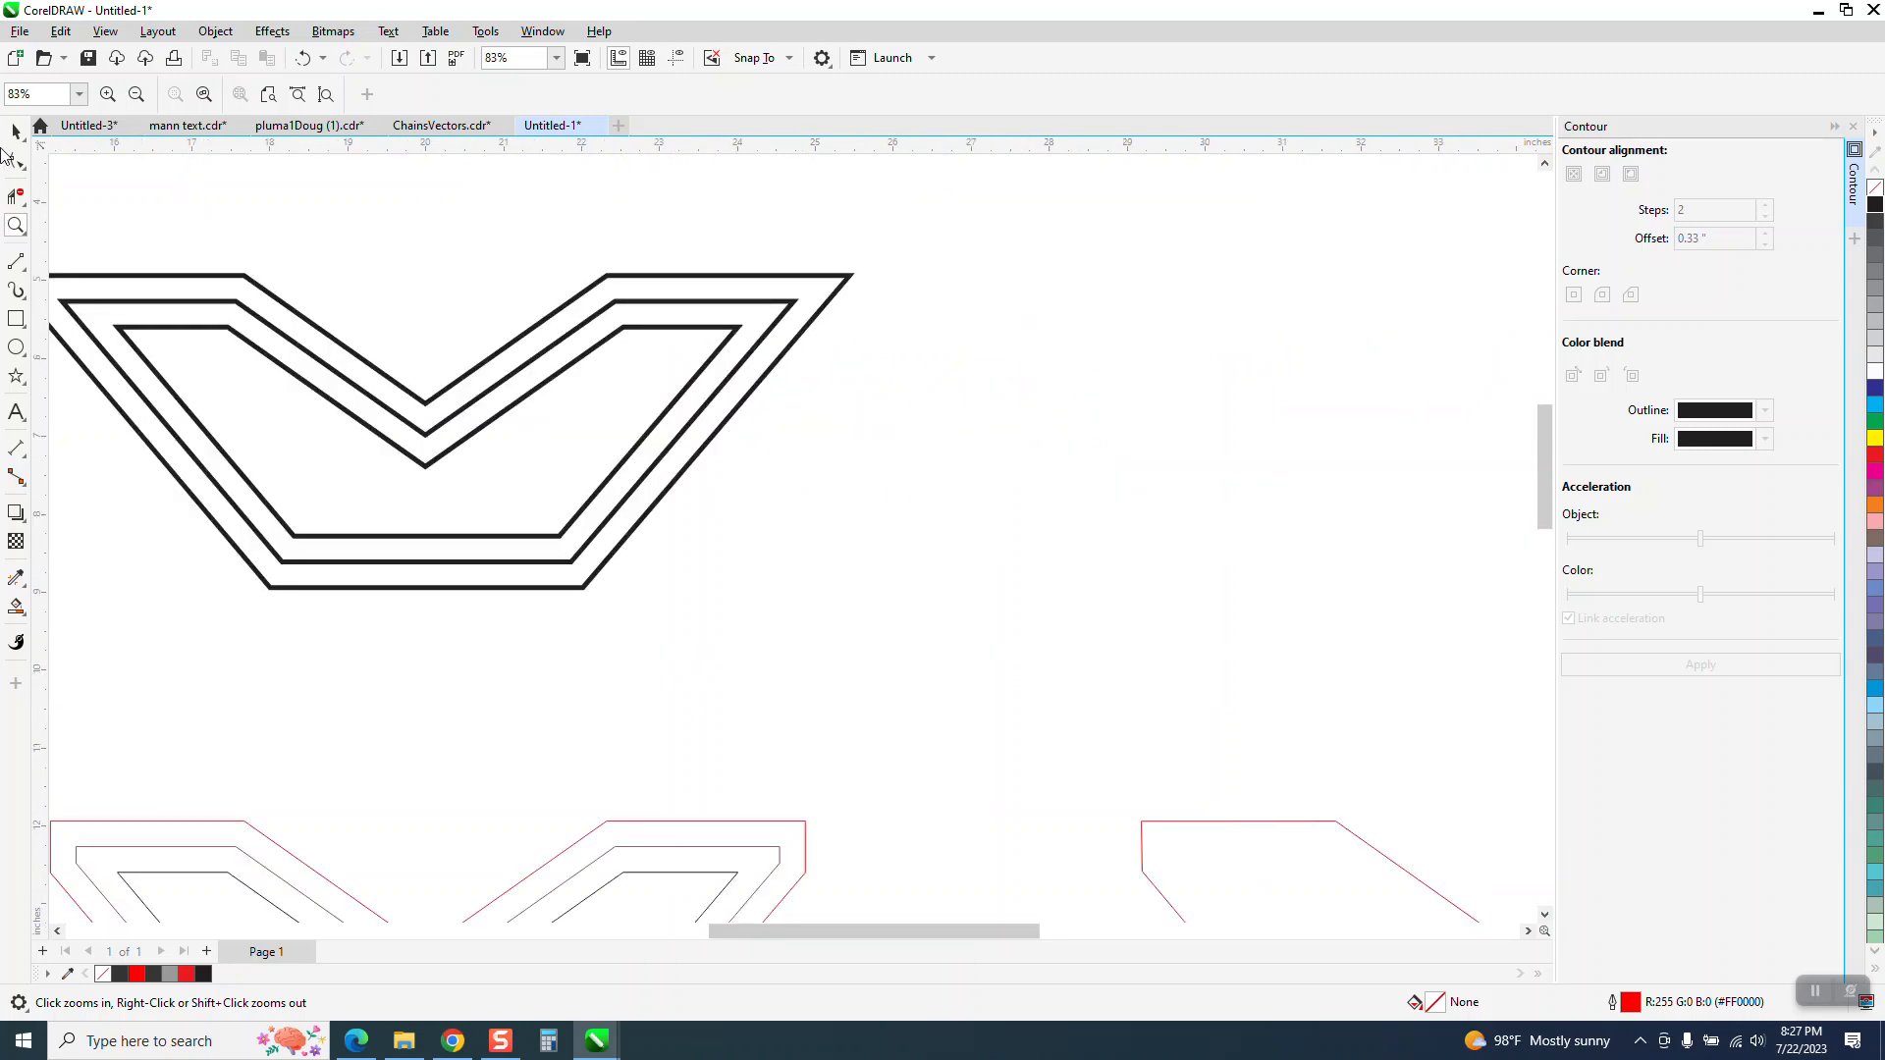
scroll(716, 456, down, 1)
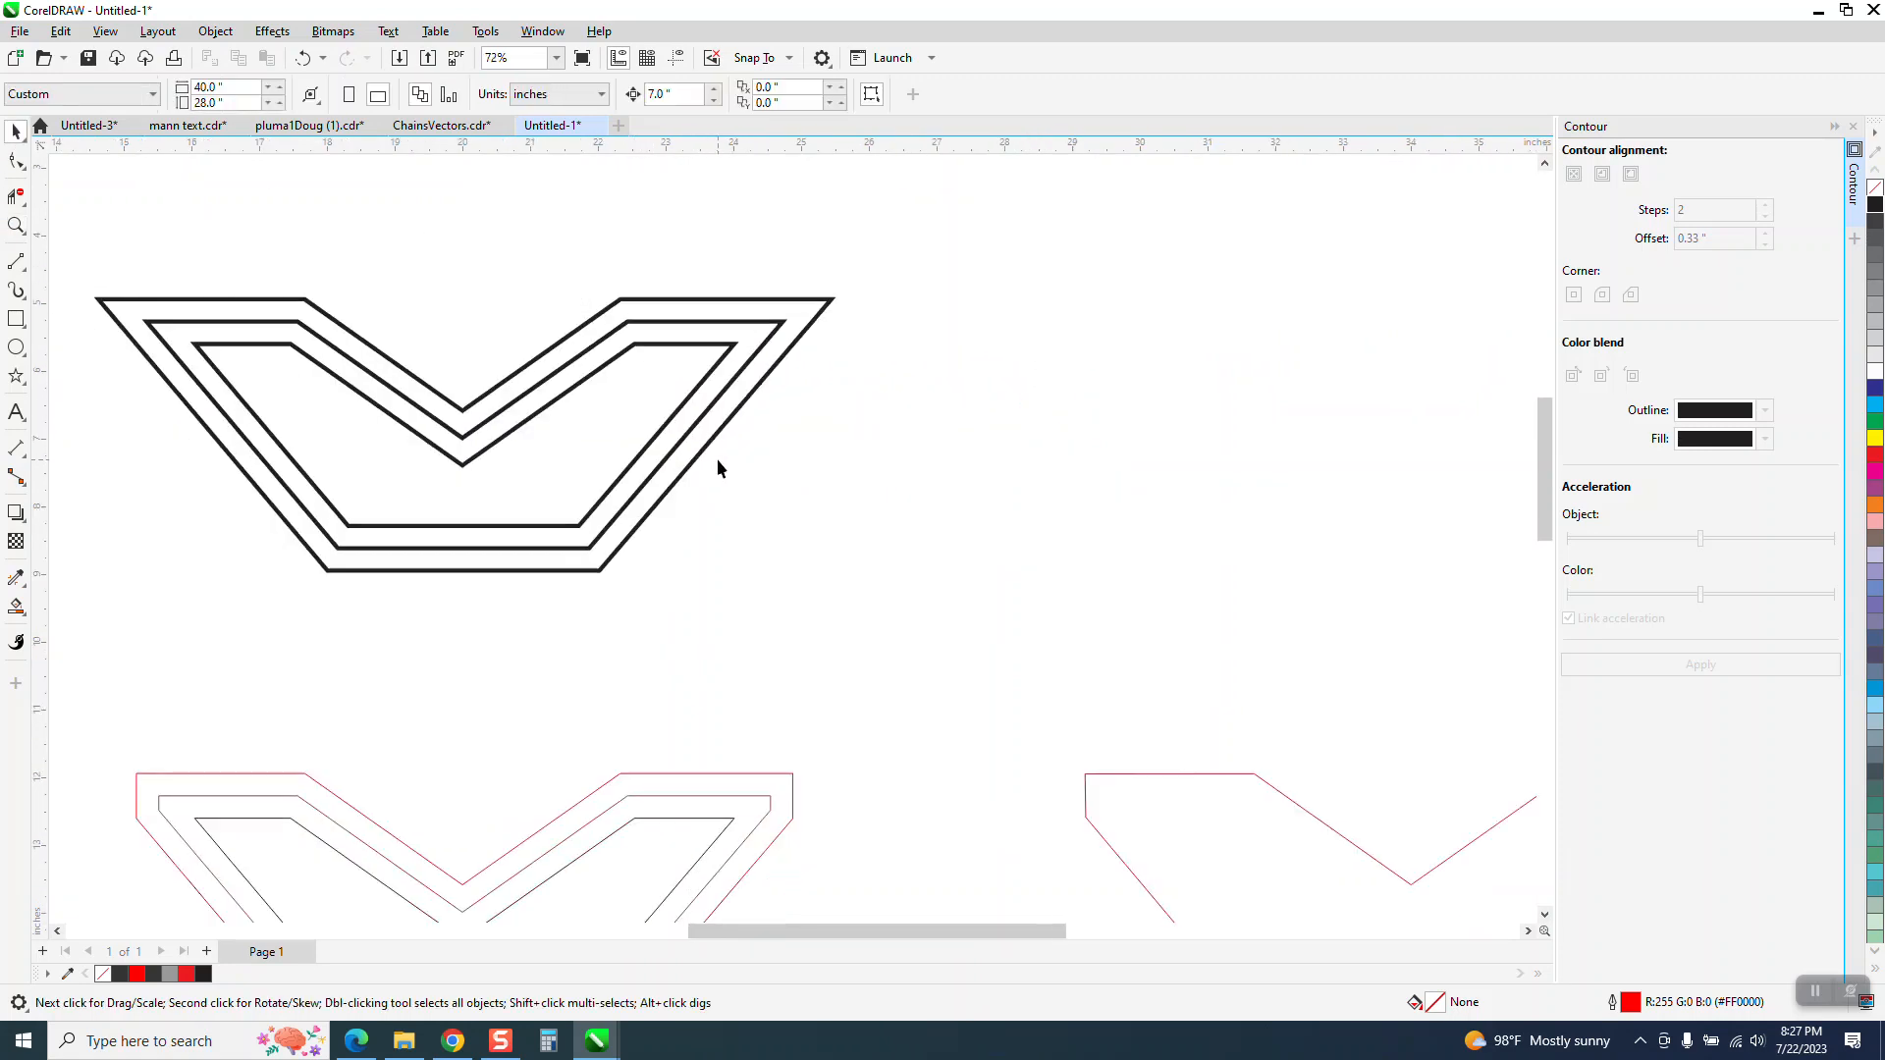